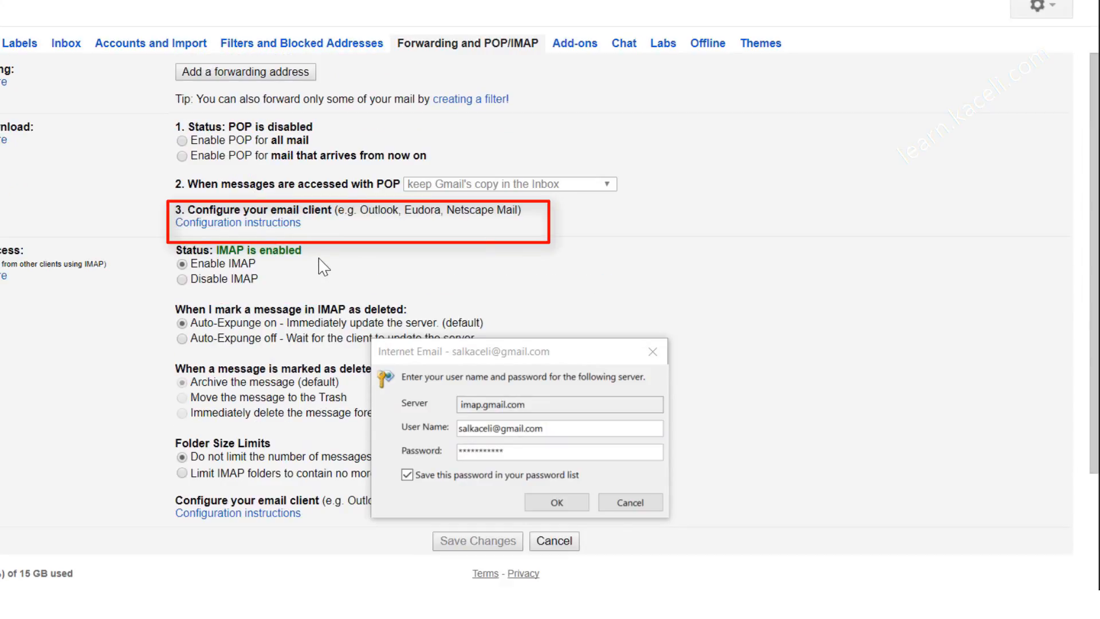
click(267, 226)
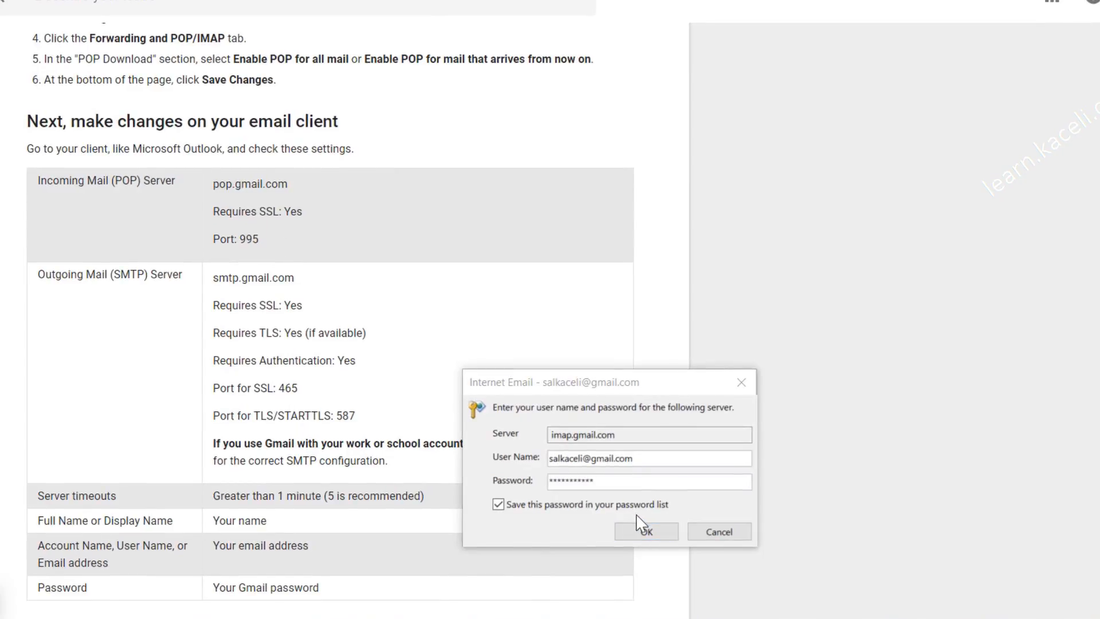
click(643, 529)
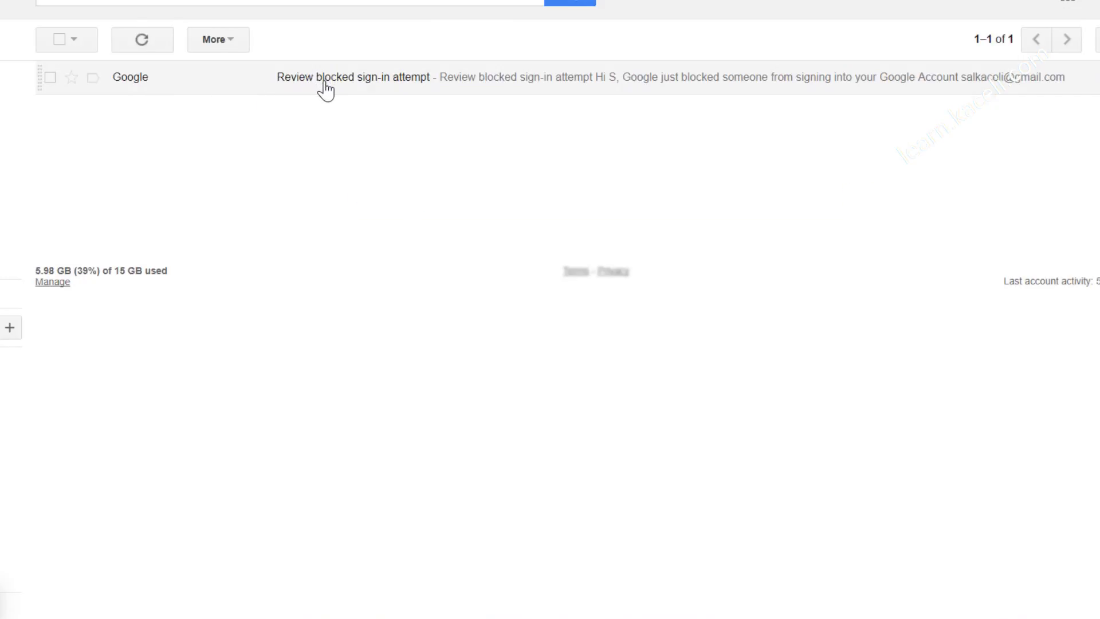
Step: From the blocked sign-in email, switch Allow less secure apps to ON
click(322, 86)
scroll(535, 455, down, 3)
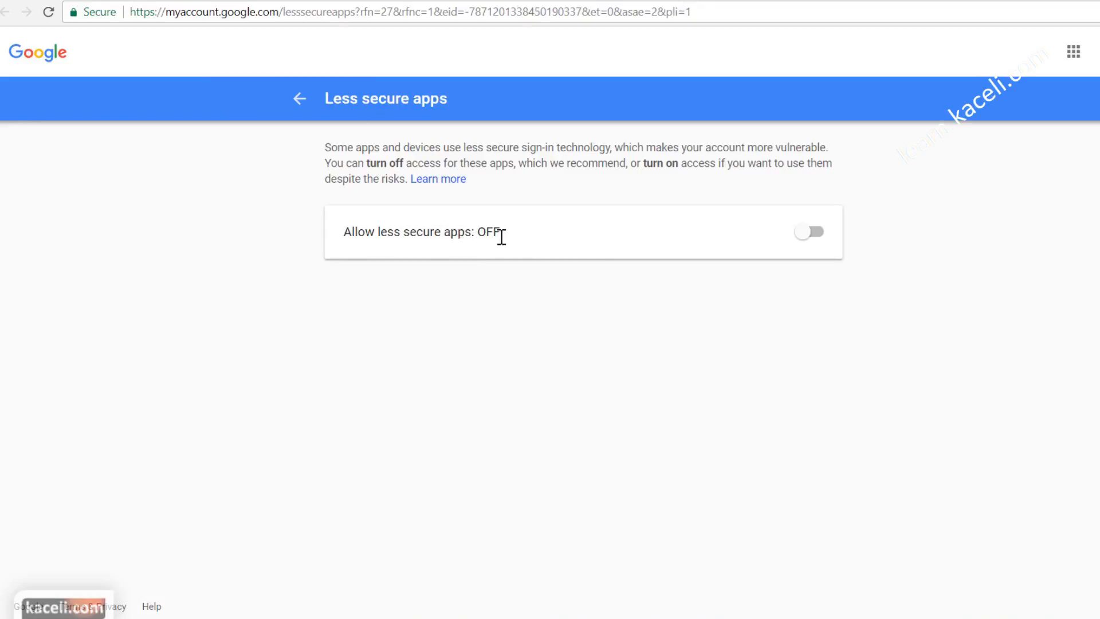
click(814, 246)
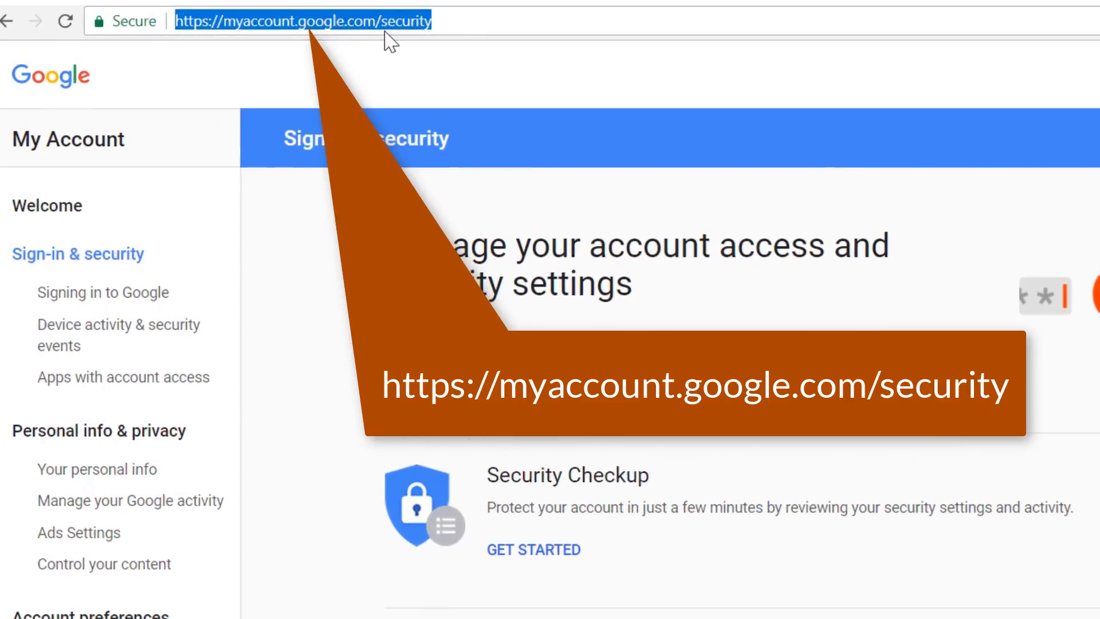
scroll(638, 515, down, 2)
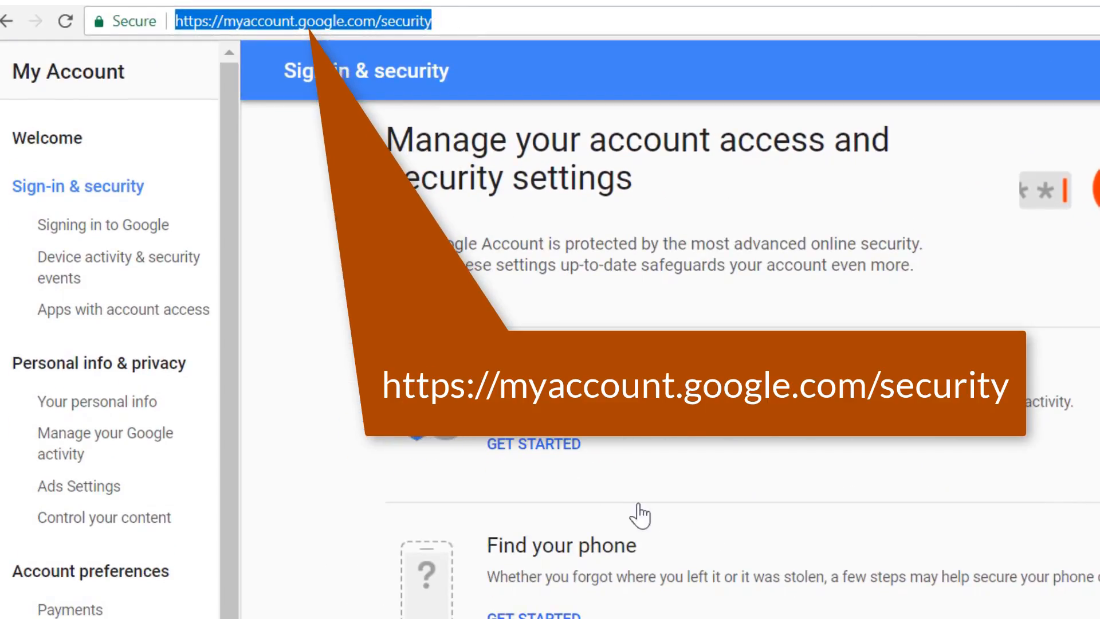
scroll(732, 518, down, 10)
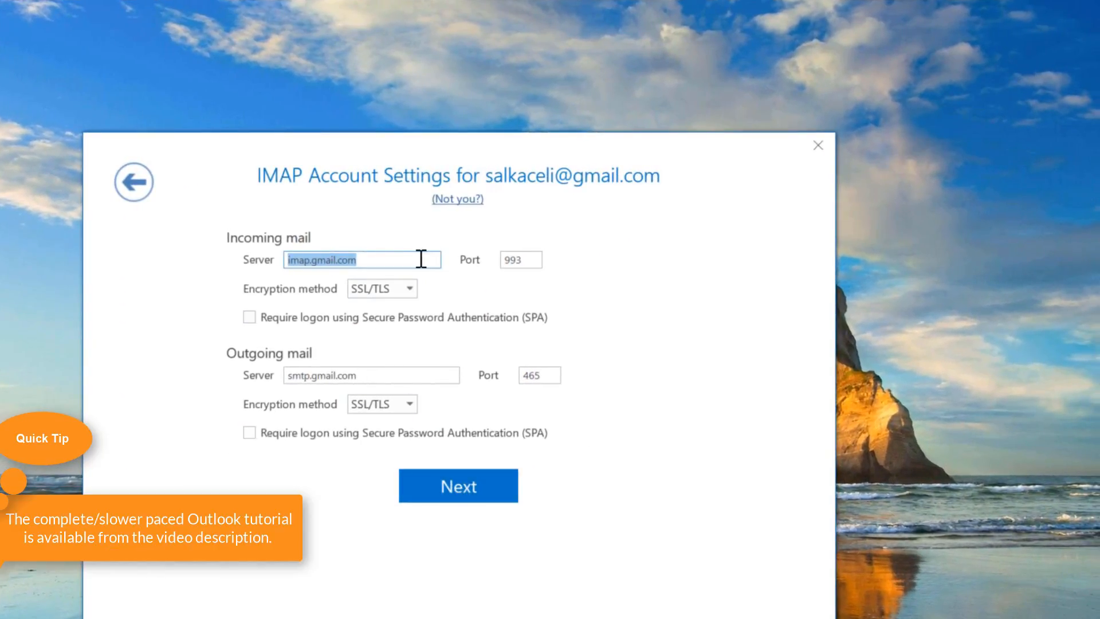
Step: Confirm incoming port 993 and outgoing port 465 with SSL/TLS, then continue
key(Tab)
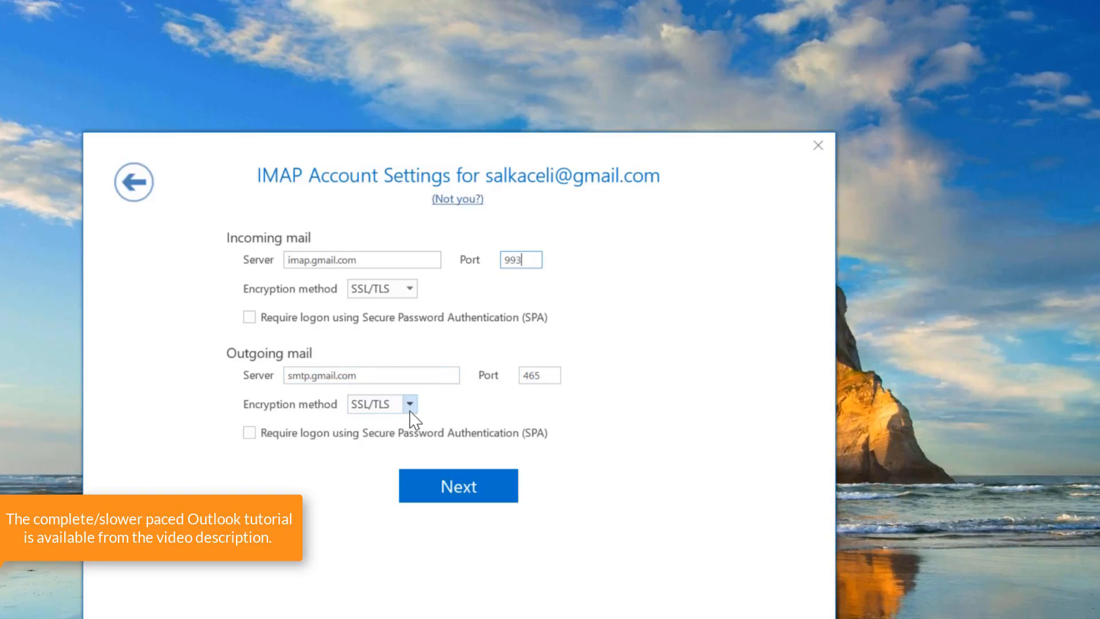
click(473, 496)
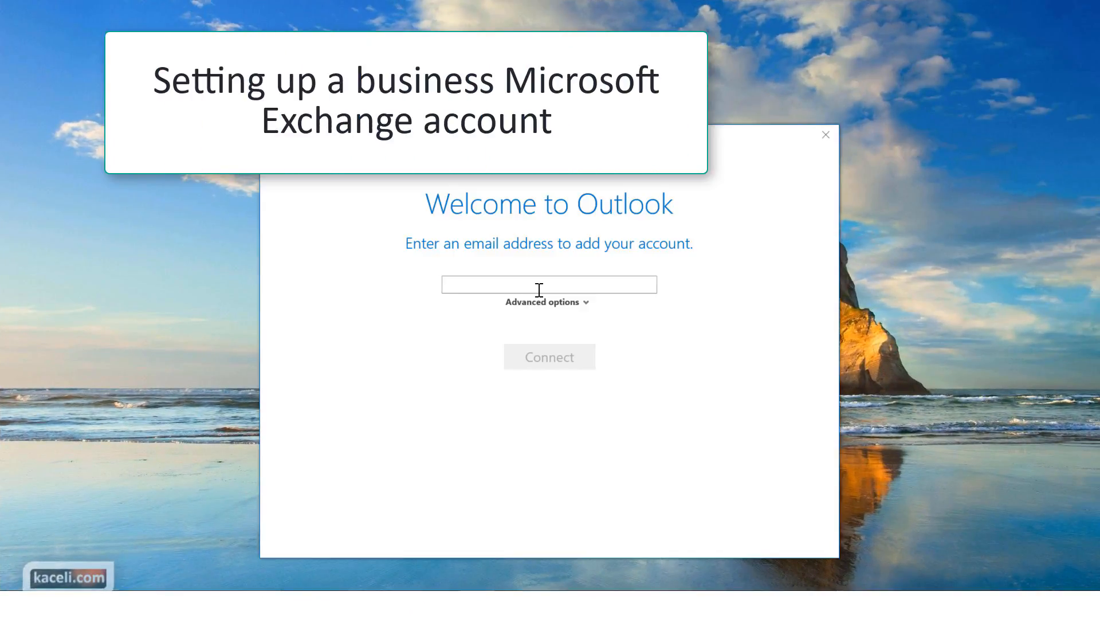
Step: Enter the business email address and set it up manually as an Exchange account
click(542, 302)
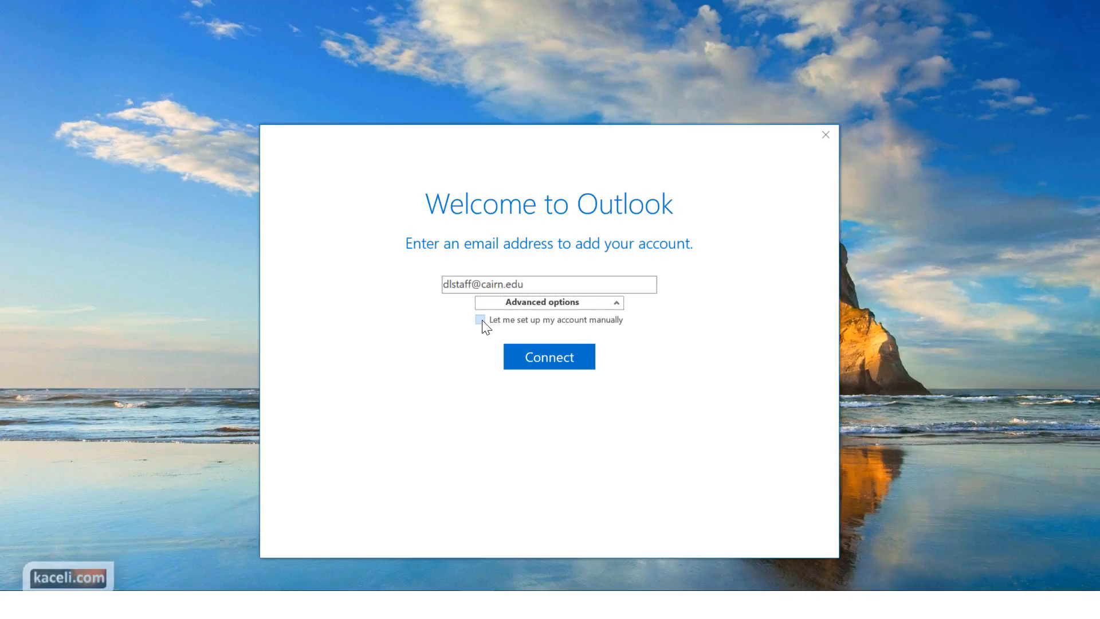
click(481, 320)
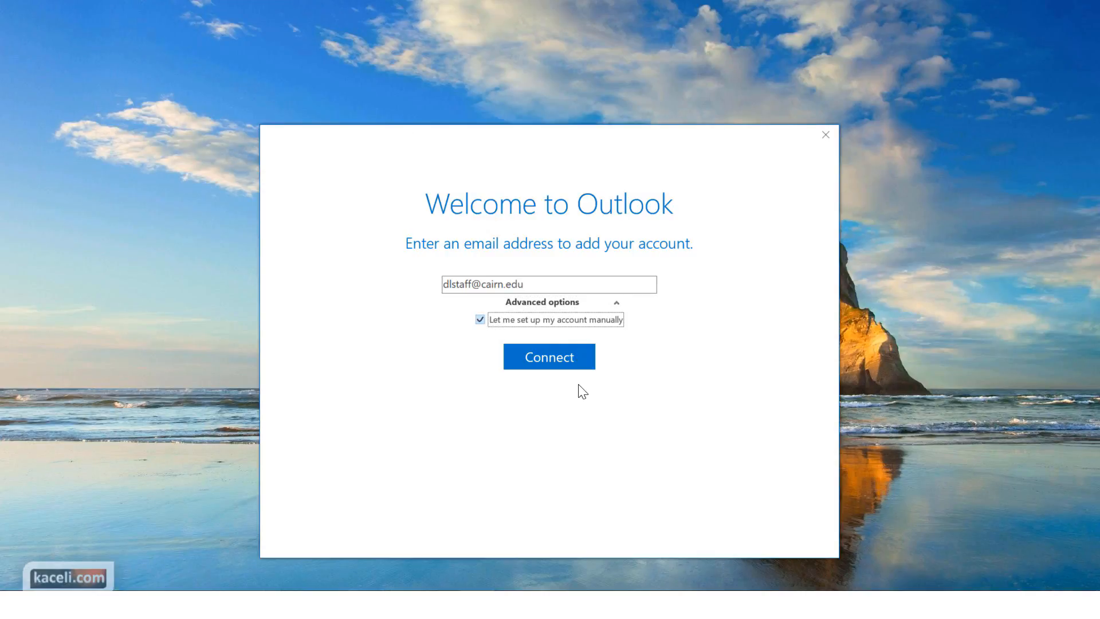
click(518, 347)
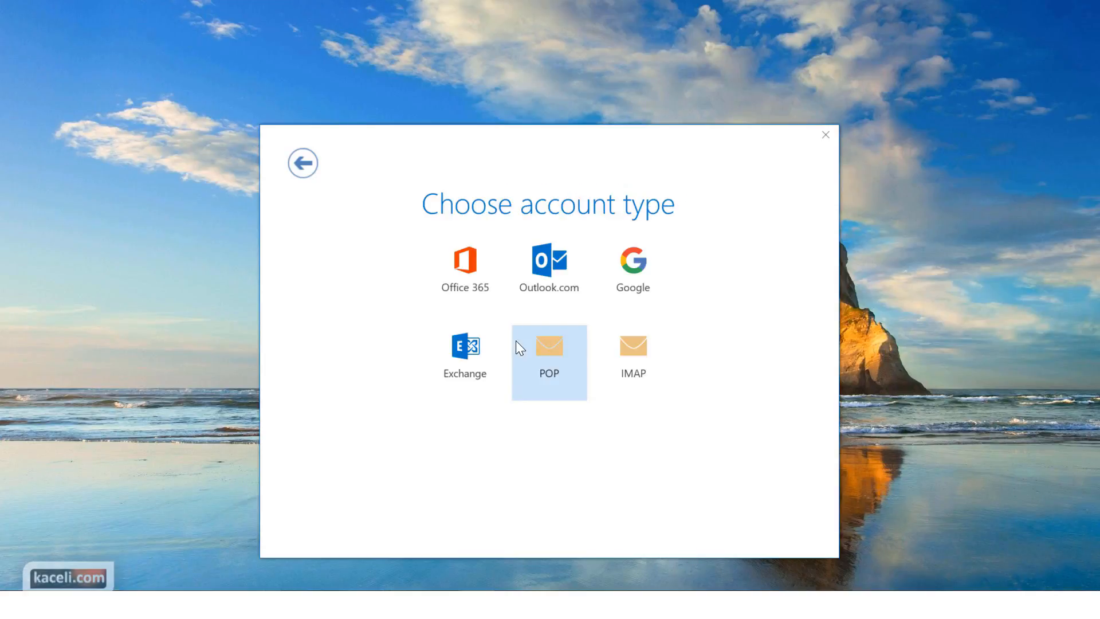
click(469, 352)
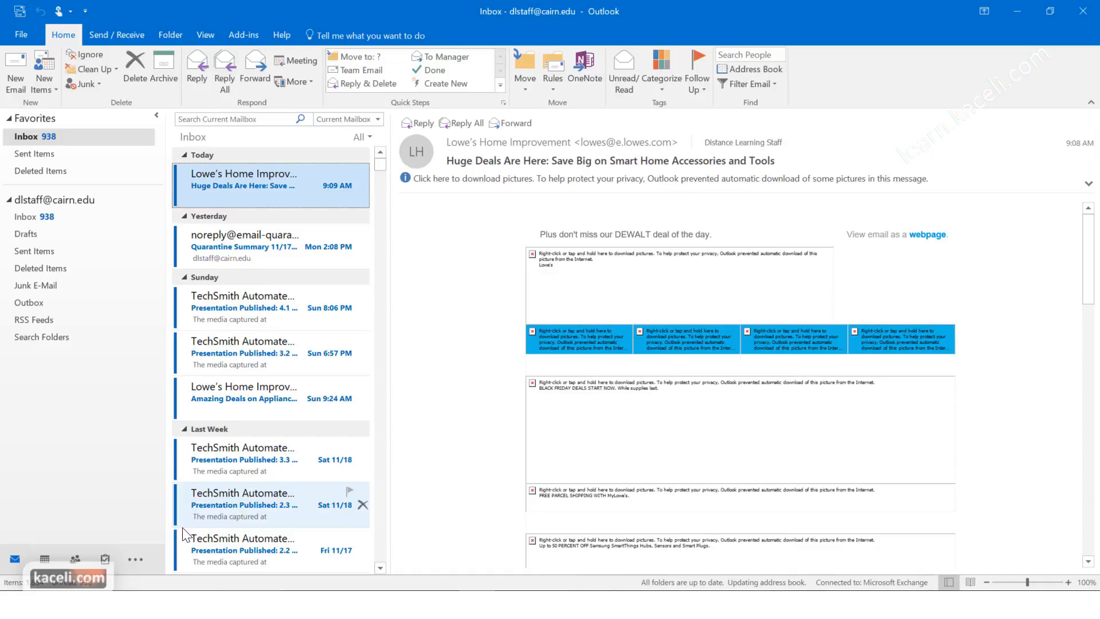
Step: Add the Gmail address as a second account from File > Info > Add Account
click(19, 36)
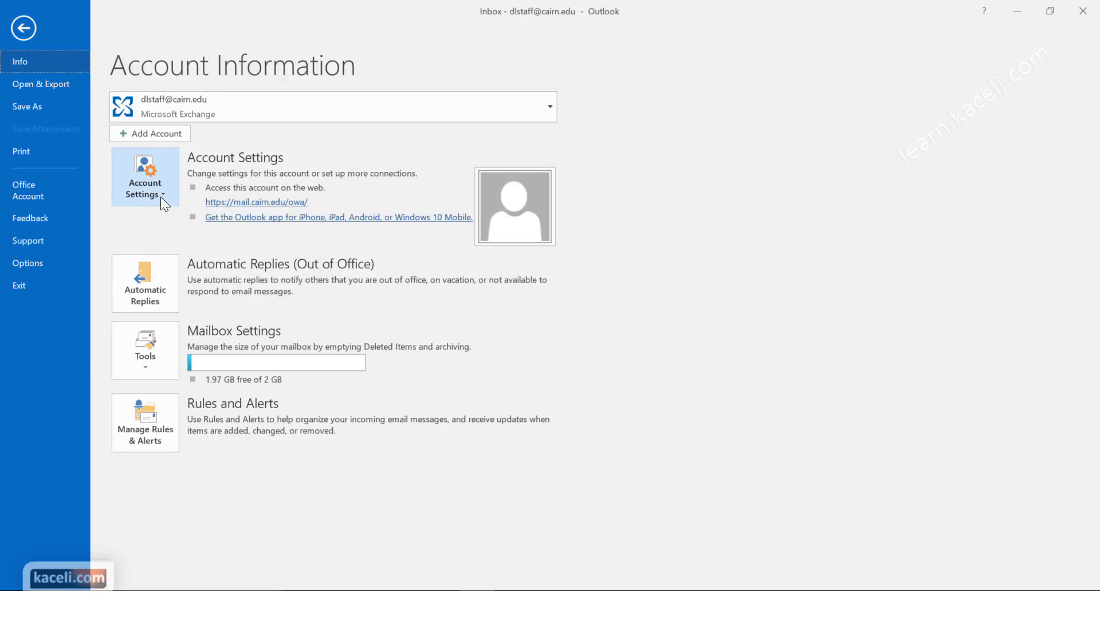
click(164, 137)
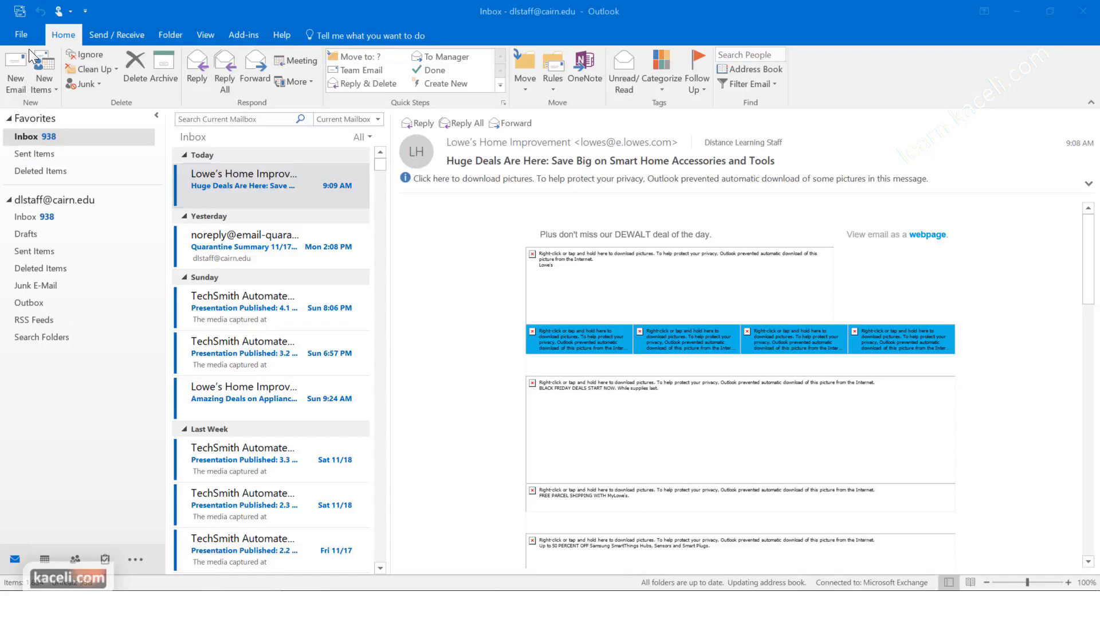
click(22, 35)
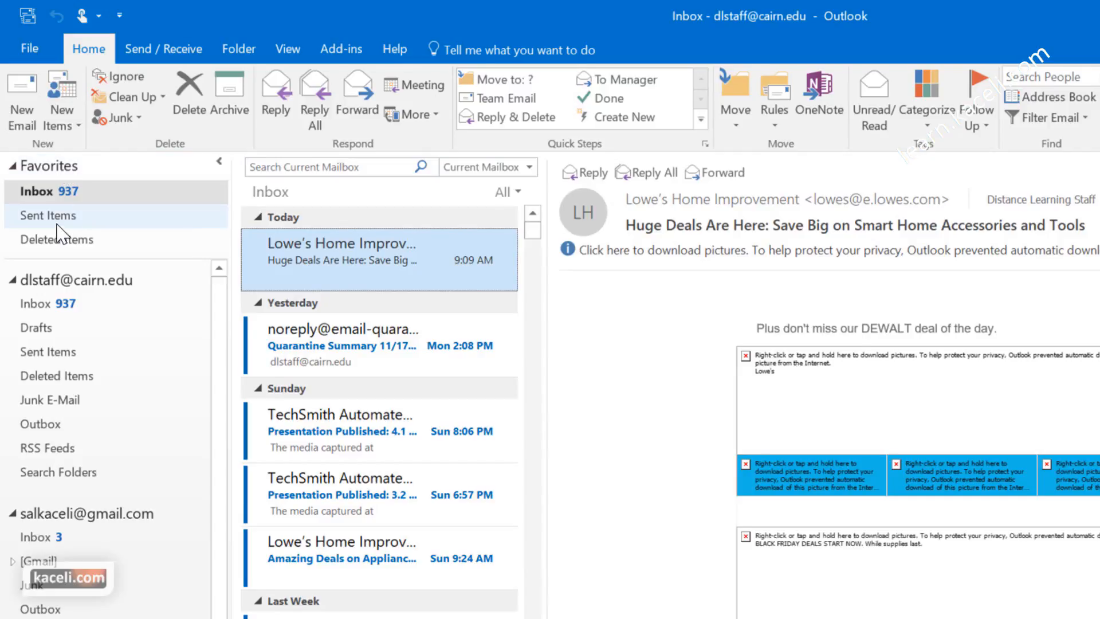
Step: Select the Gmail account and open its Inbox
click(66, 279)
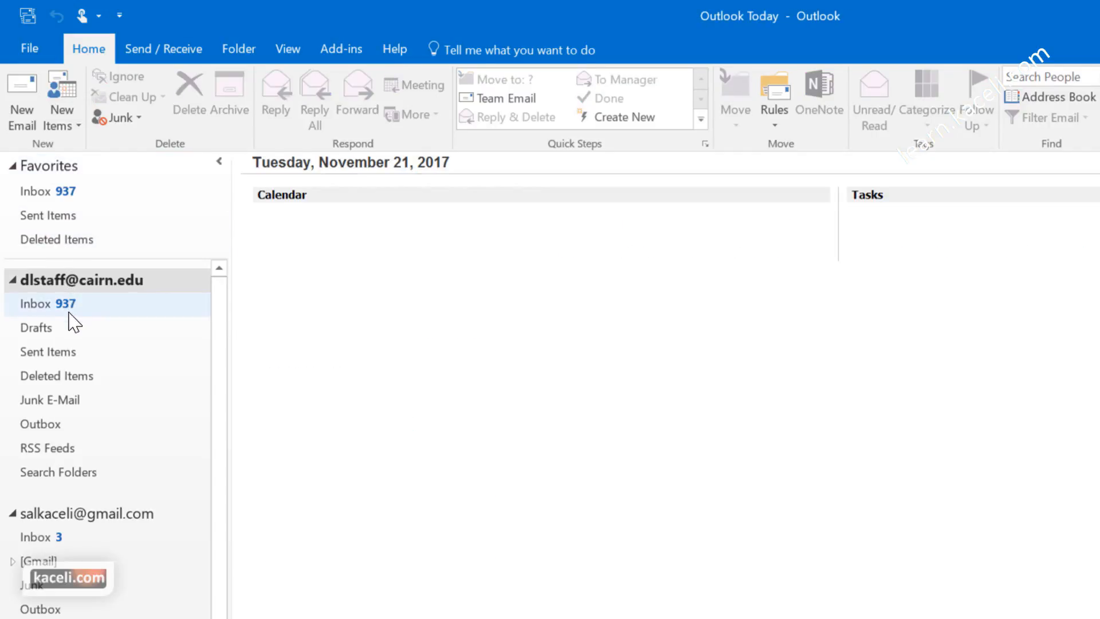
click(69, 517)
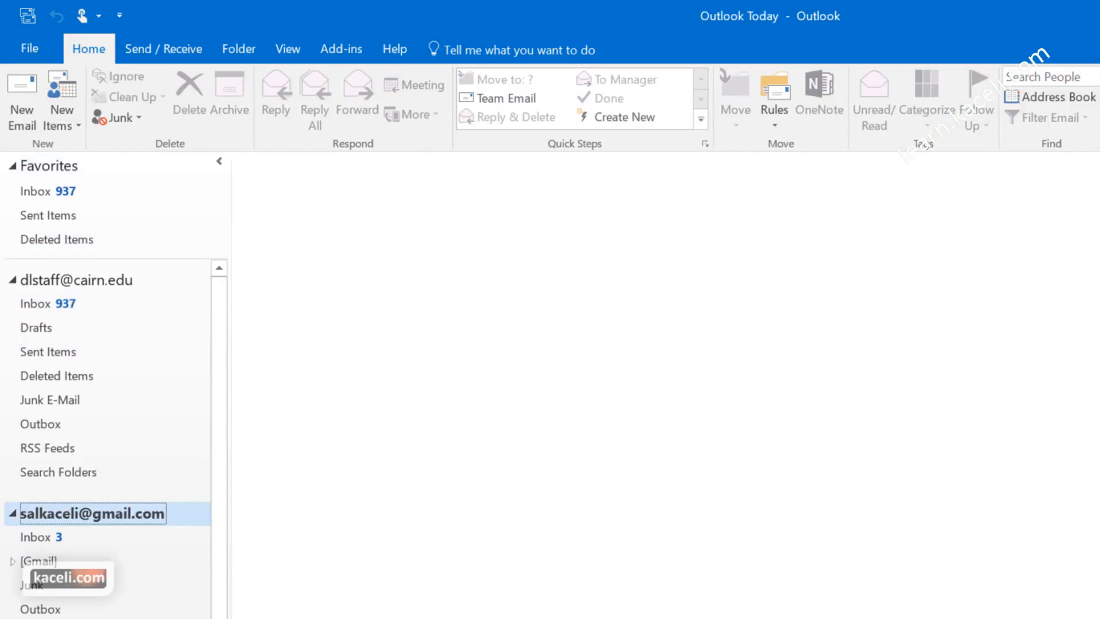
click(32, 537)
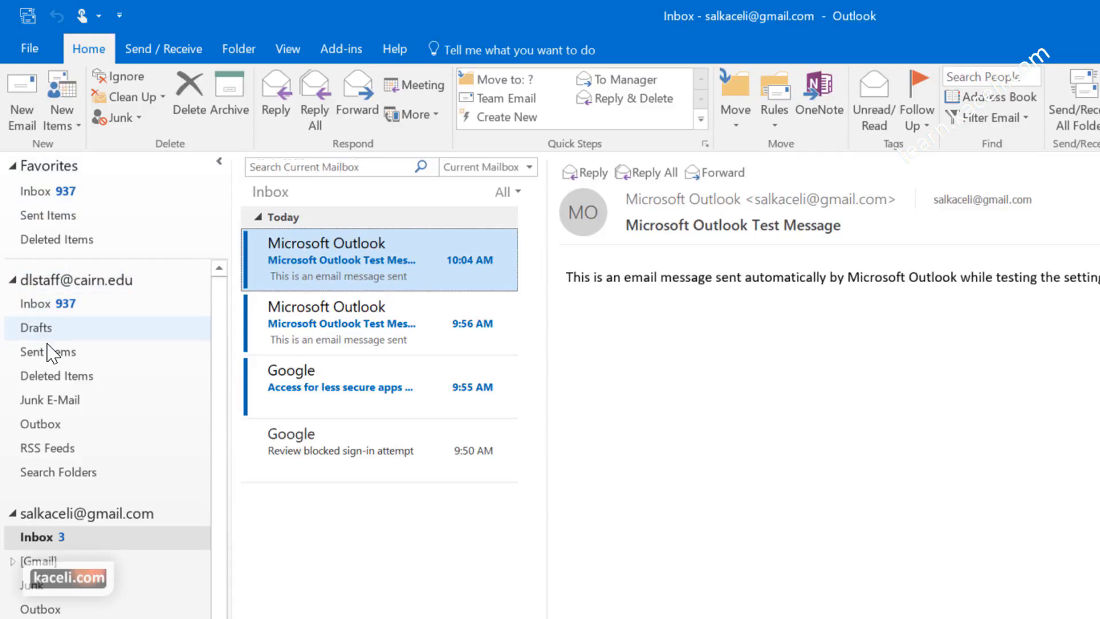
Step: Add the [Gmail] folder to Favorites, then remove it from Favorites again
right_click(46, 561)
click(111, 431)
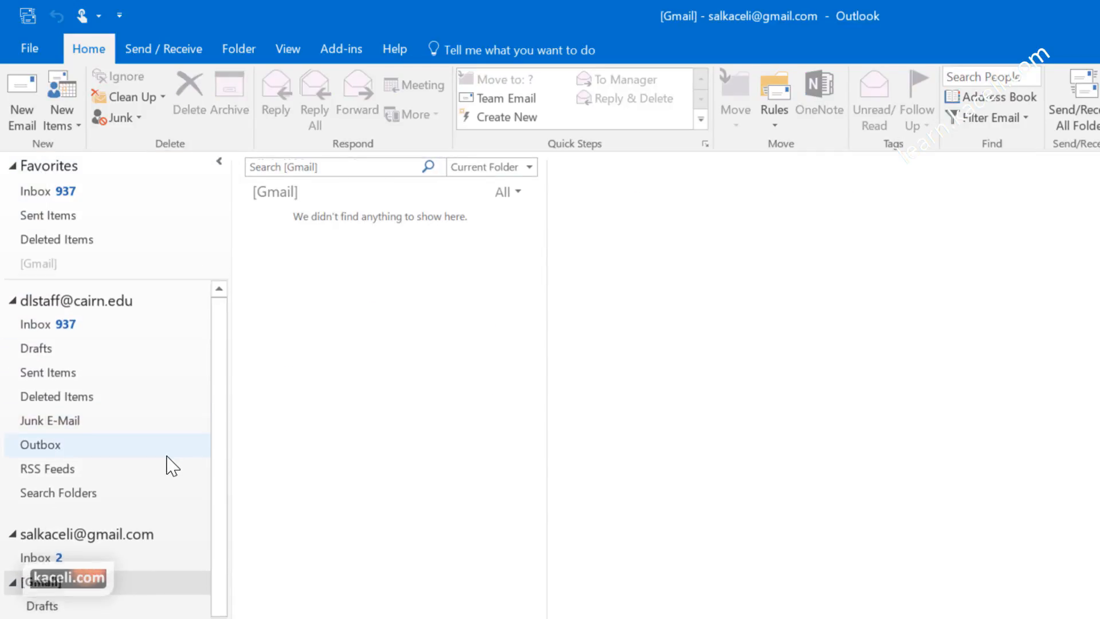
right_click(49, 264)
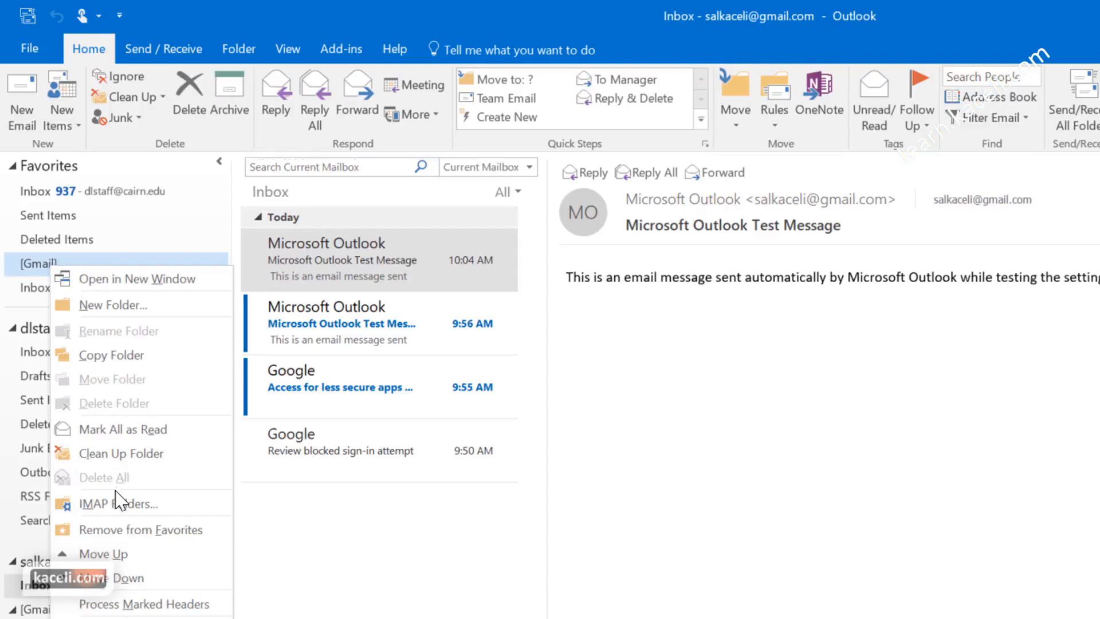
click(126, 532)
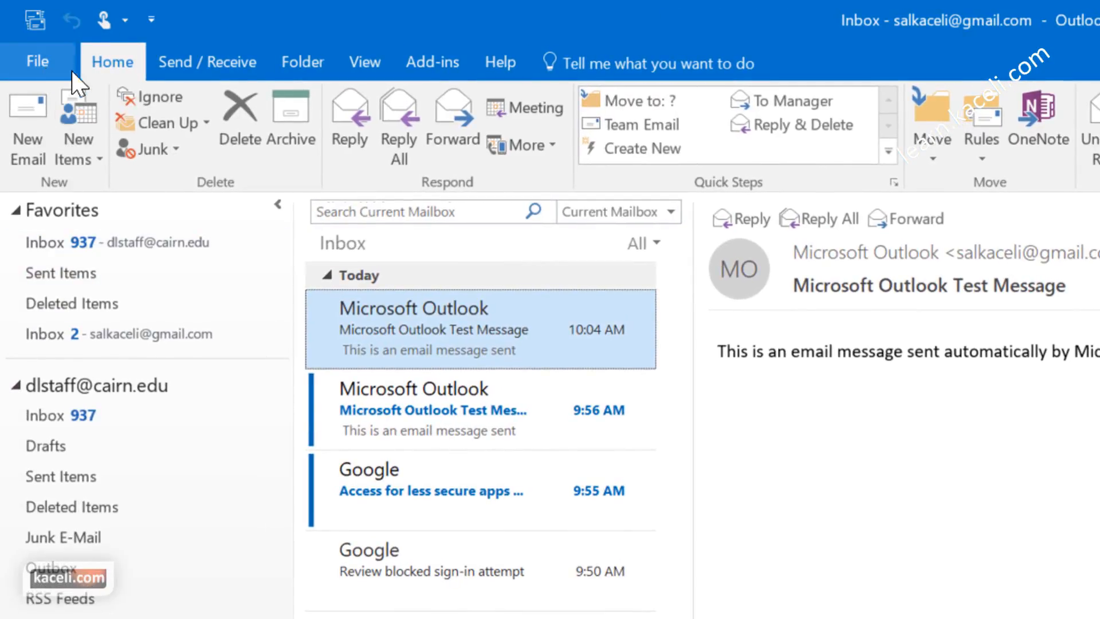
click(37, 62)
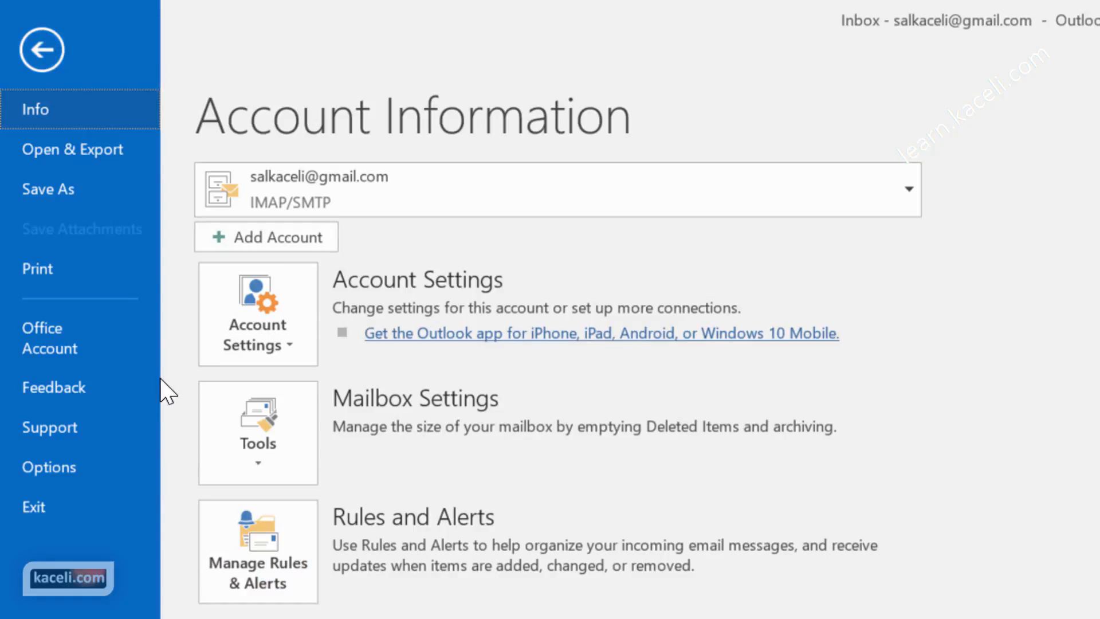
click(42, 50)
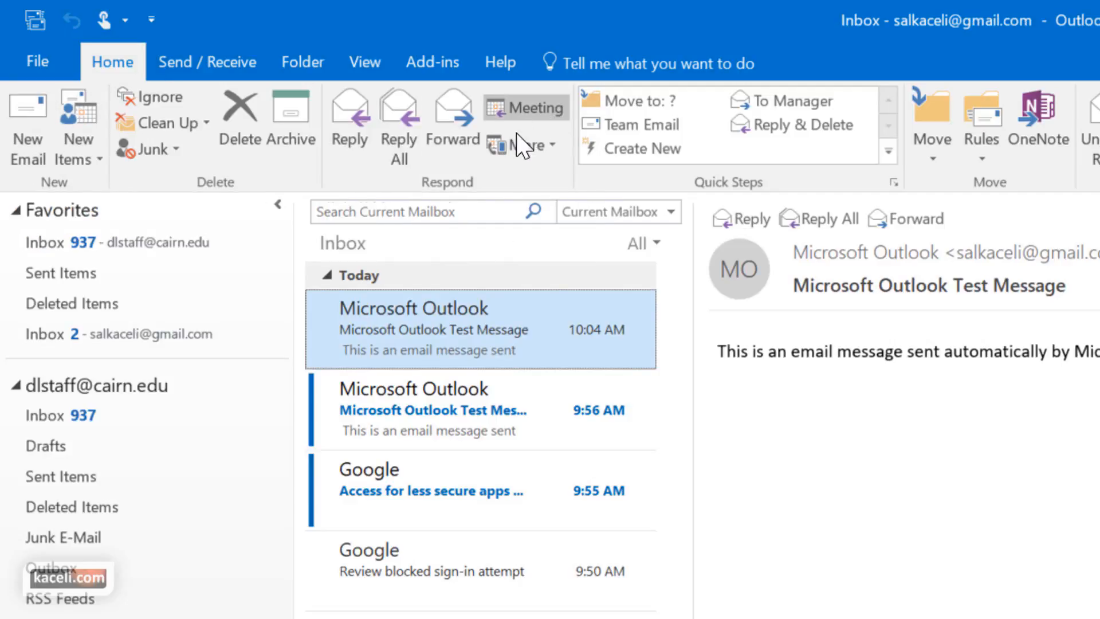
click(197, 62)
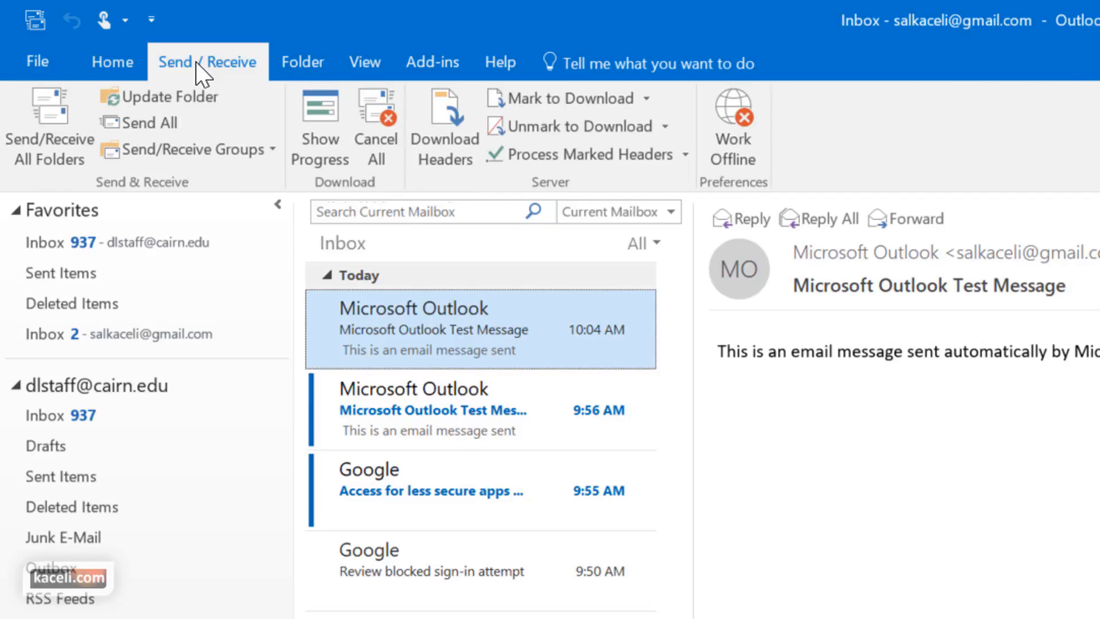
click(312, 63)
click(365, 62)
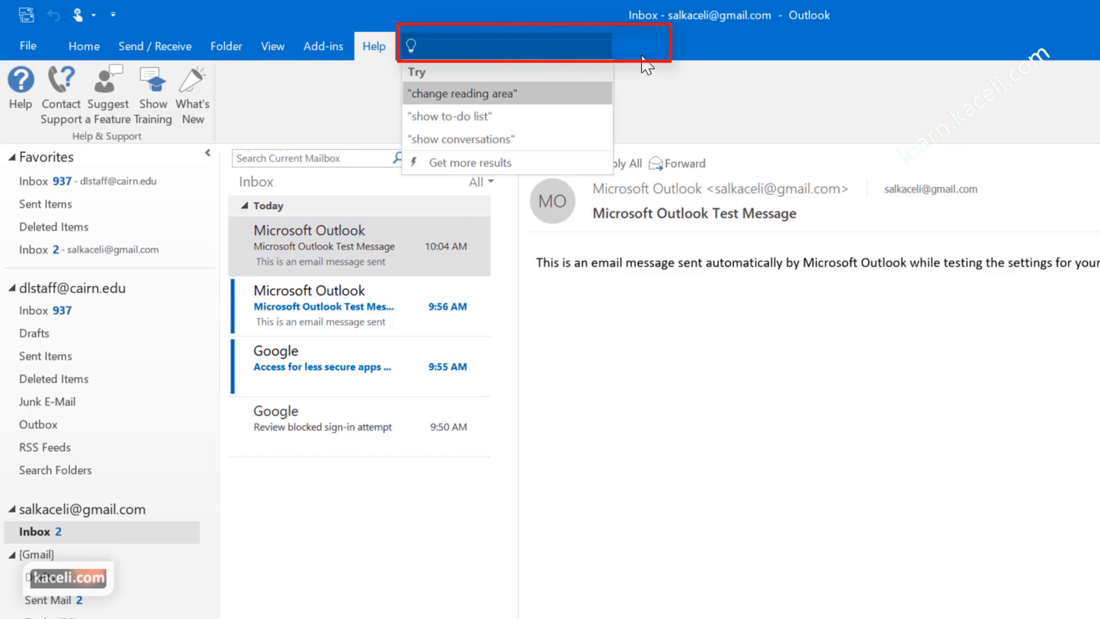
key(Escape)
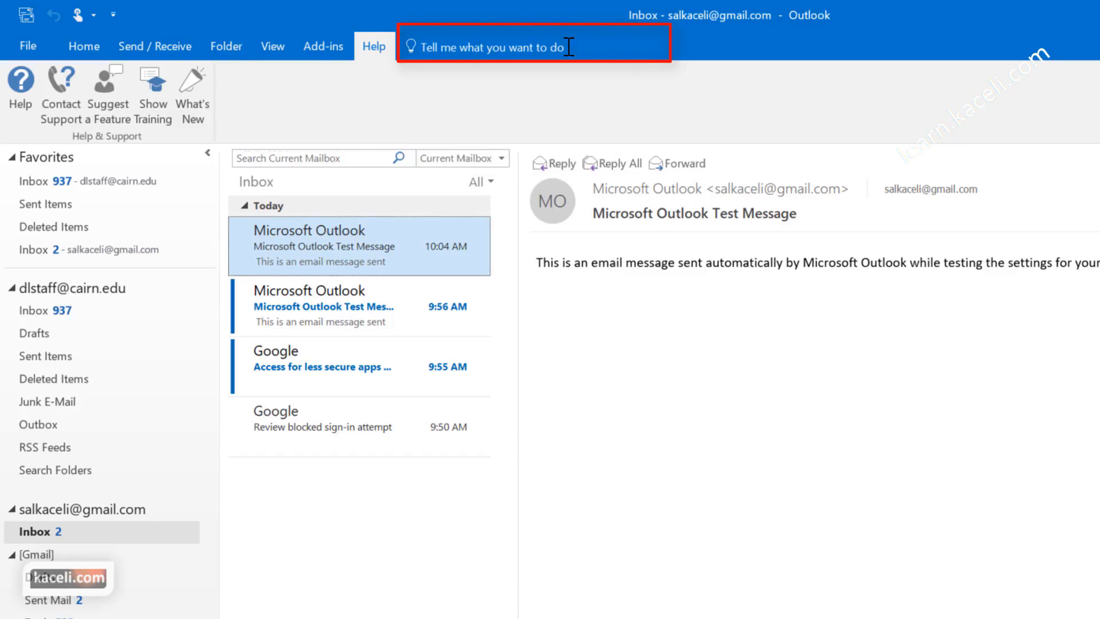
click(461, 47)
text(add)
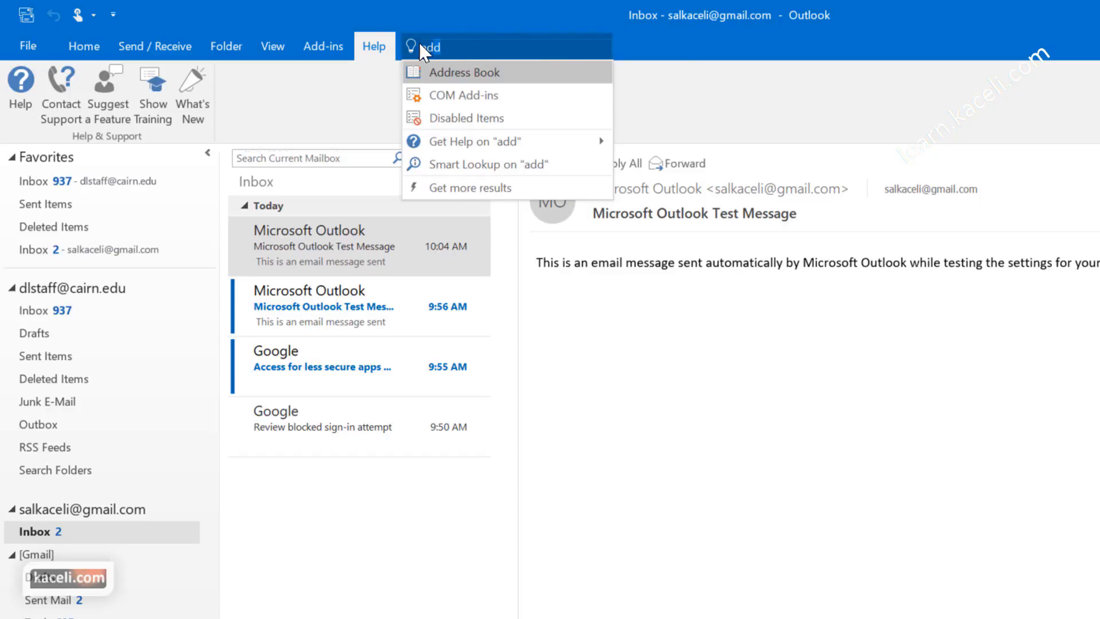
drag(419, 44, 570, 57)
text(add)
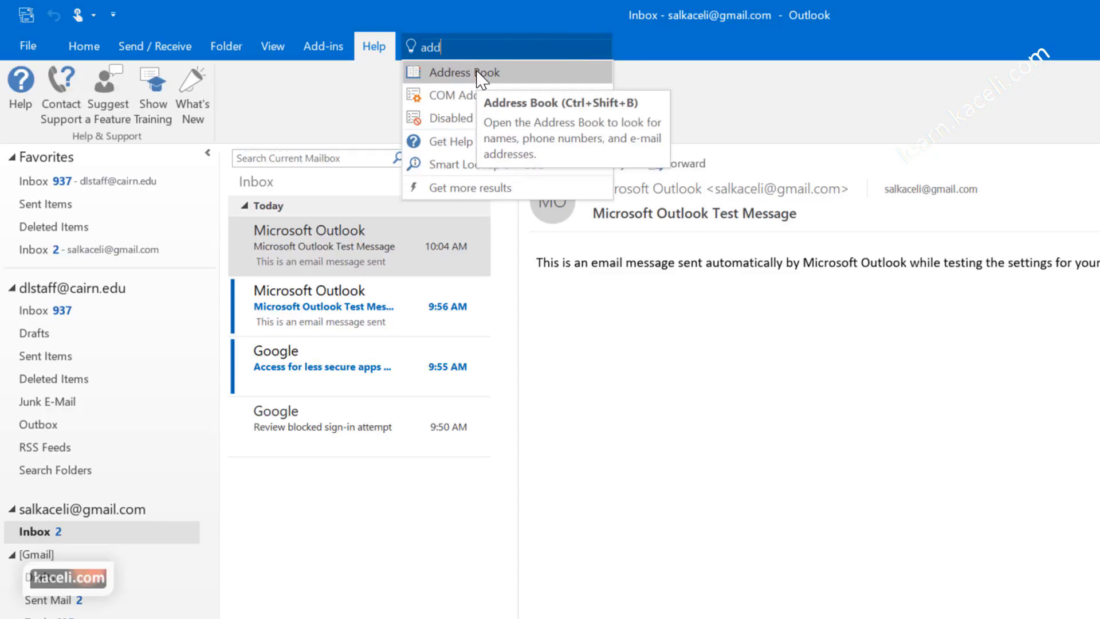
key(Escape)
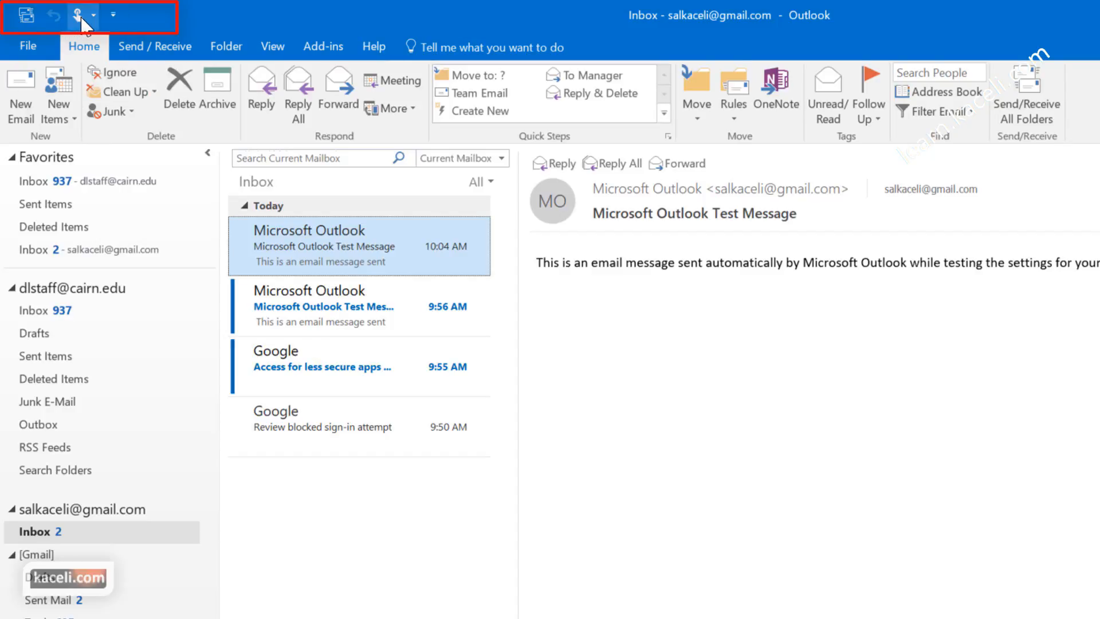
Step: Check Forward in the Customize Quick Access Toolbar list
click(113, 14)
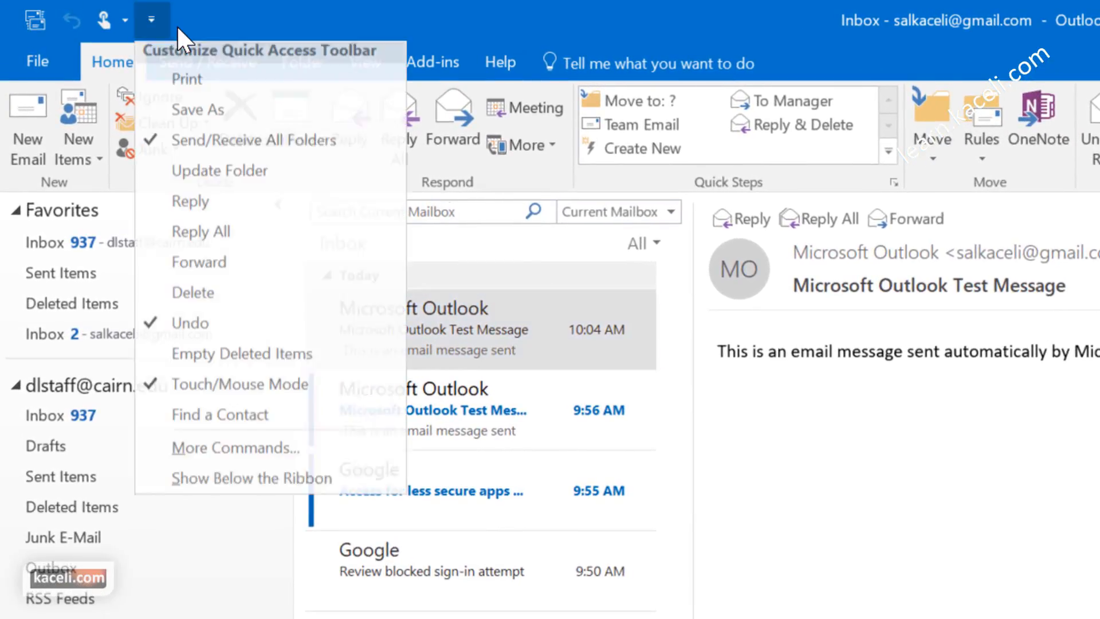
click(199, 269)
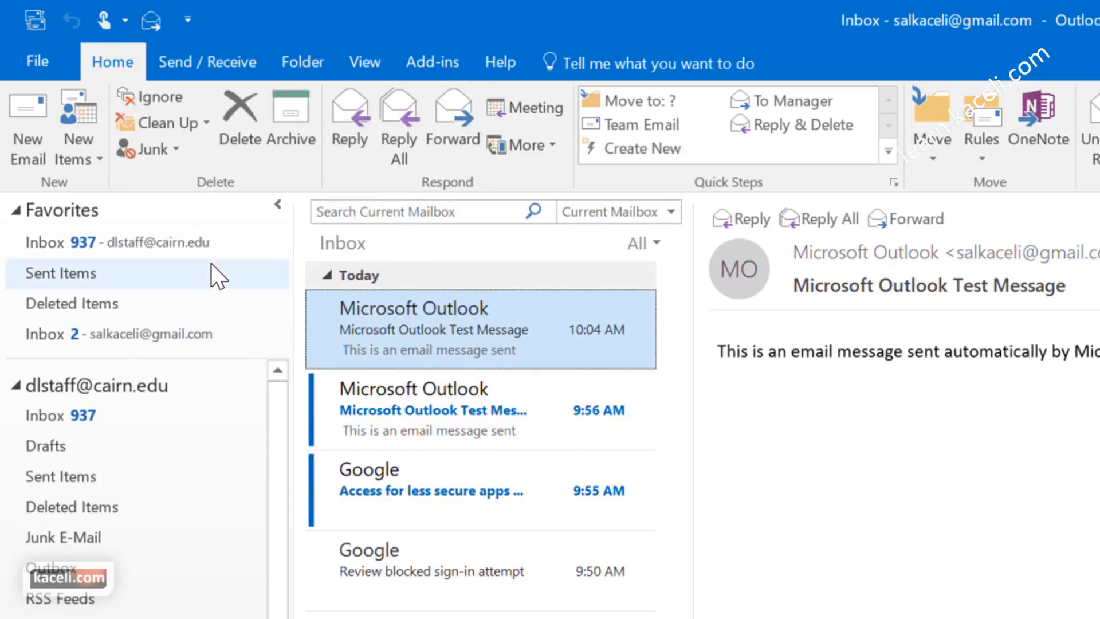
click(187, 19)
click(105, 66)
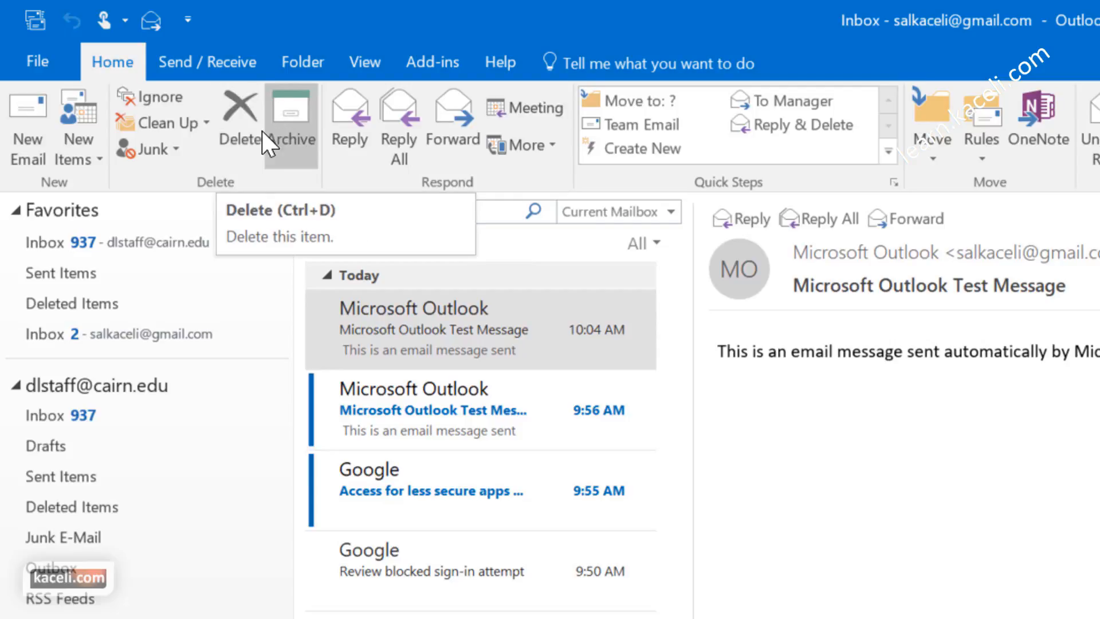
Step: Add the Home ribbon's Delete command to the Quick Access Toolbar
right_click(248, 114)
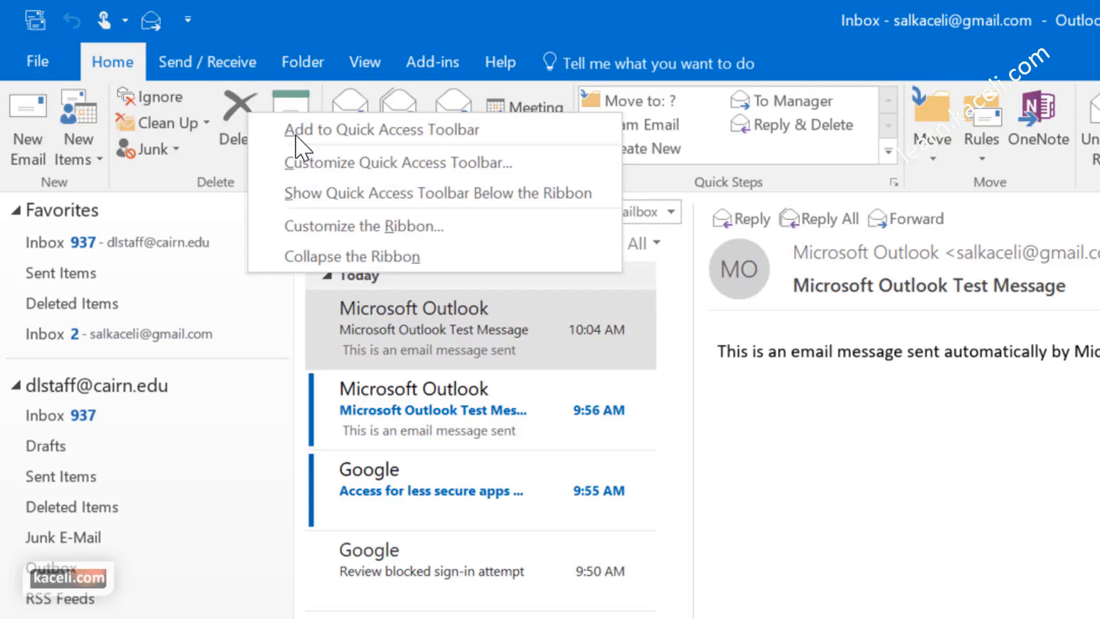
click(324, 129)
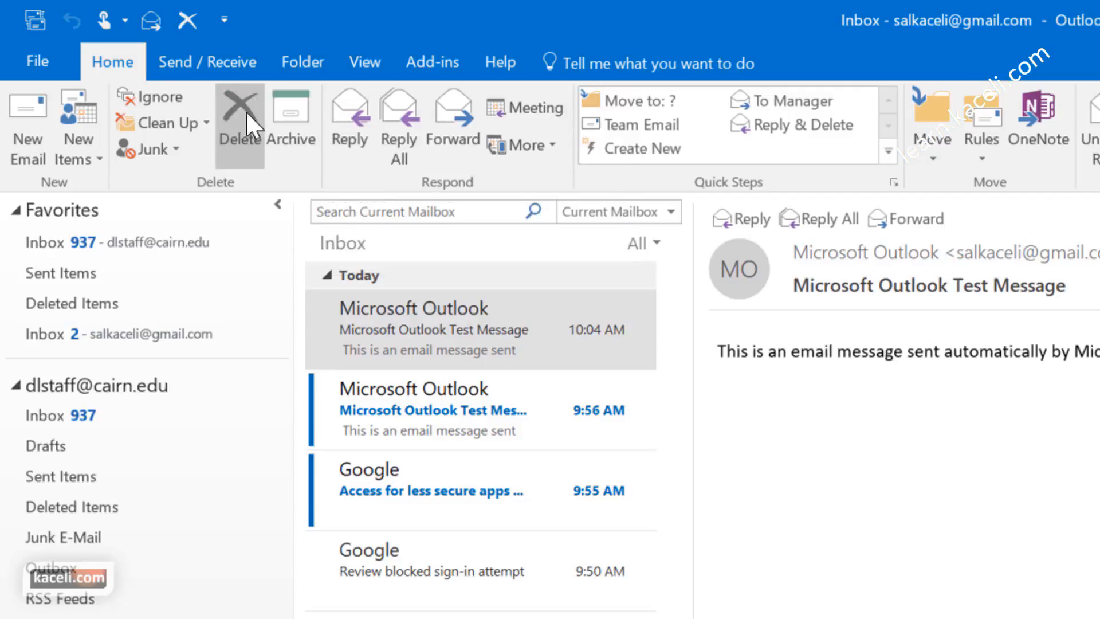
right_click(183, 21)
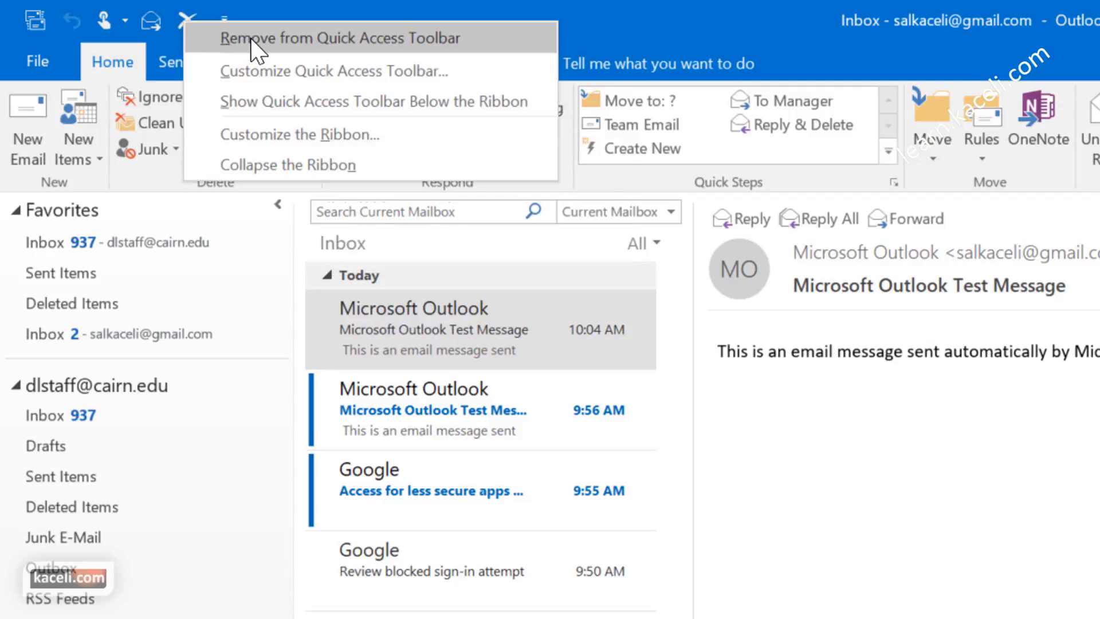
click(206, 197)
click(195, 69)
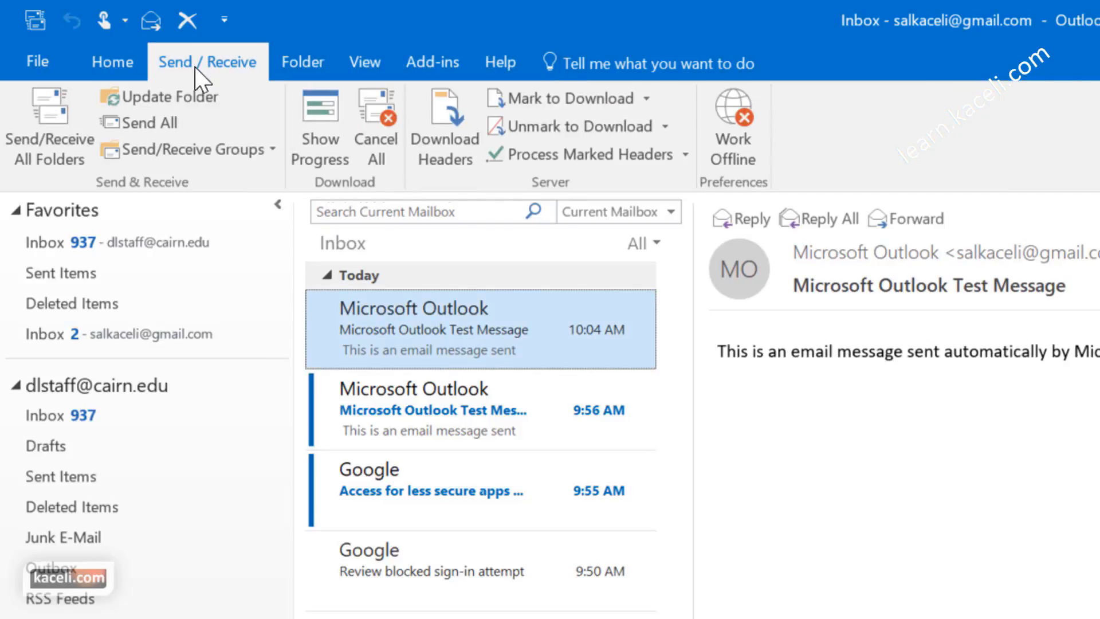
click(133, 67)
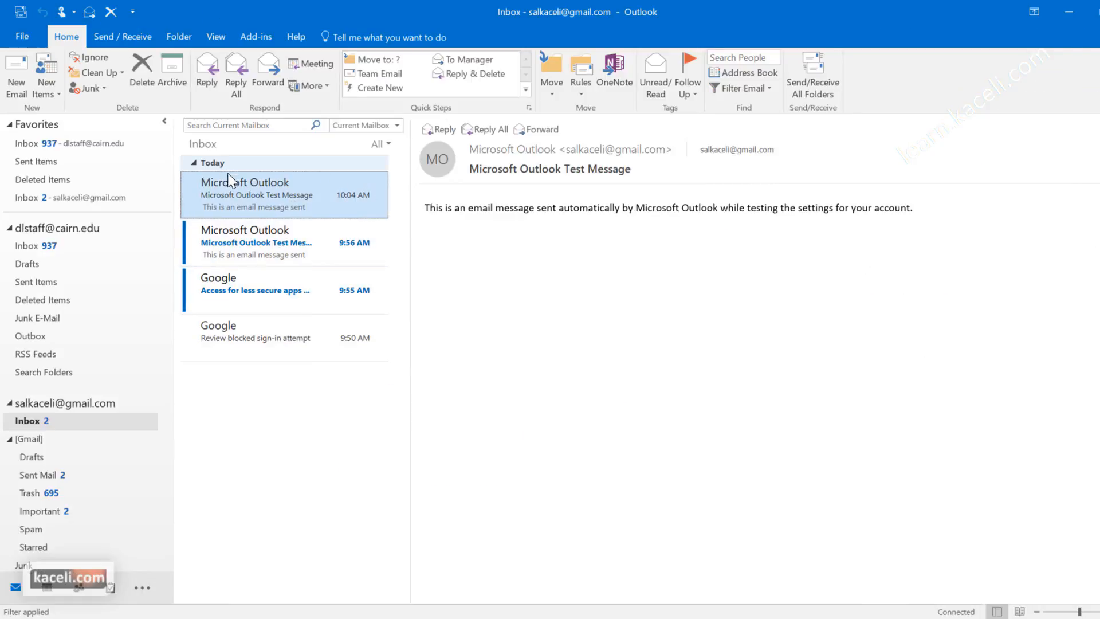
Step: Open the TechSmith 'Presentation Published: 4.1 The Big Four' message in the second Inbox and start a reply
click(246, 240)
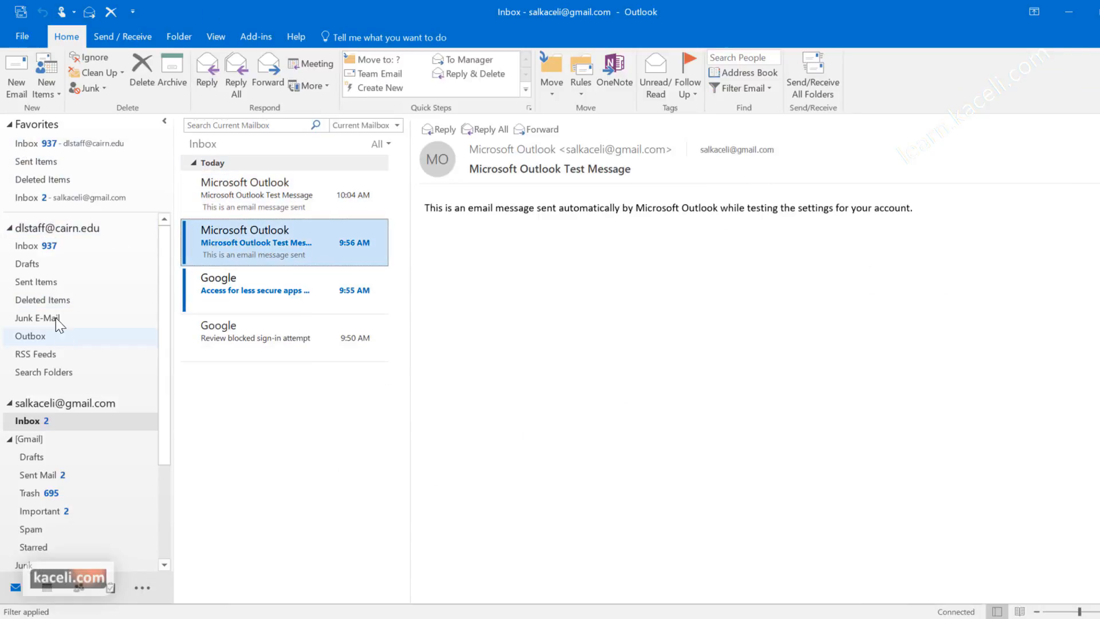
click(49, 250)
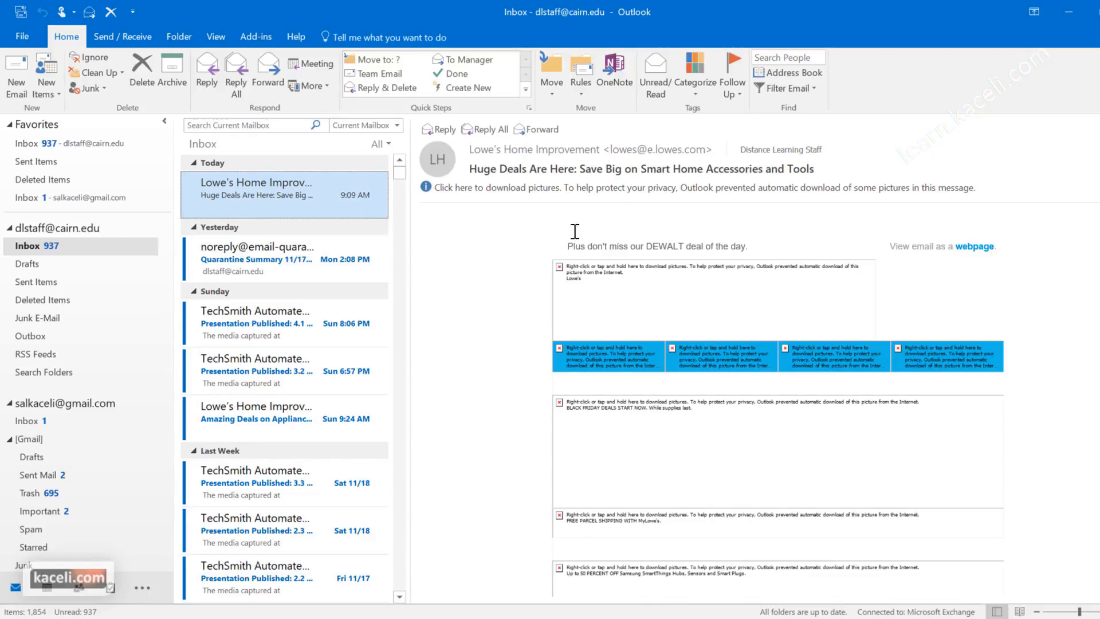
click(275, 322)
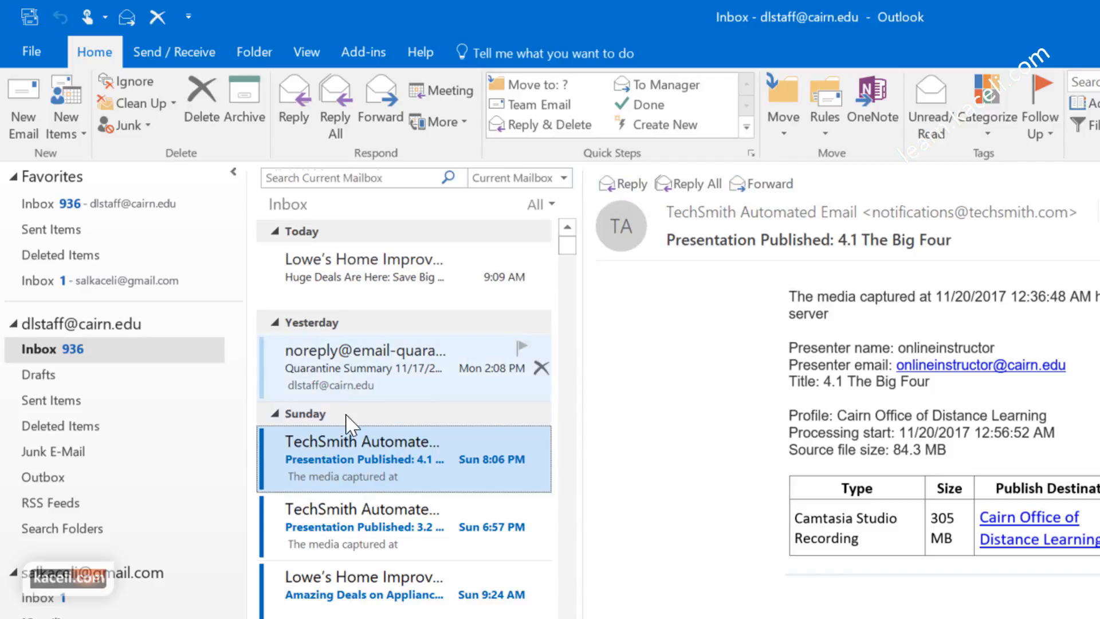
click(55, 350)
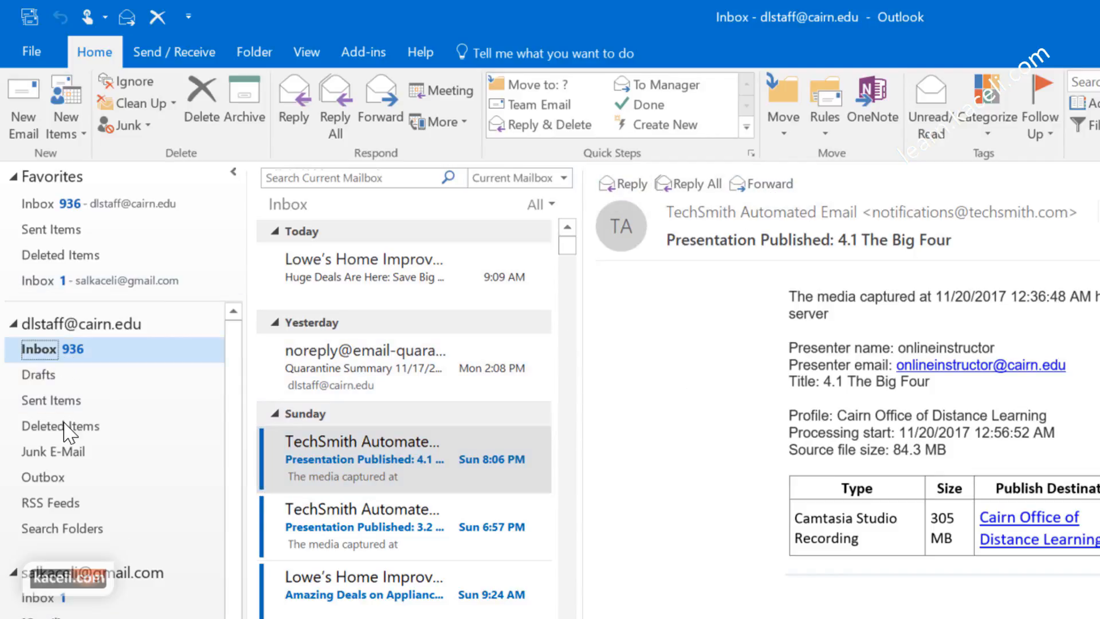
click(358, 454)
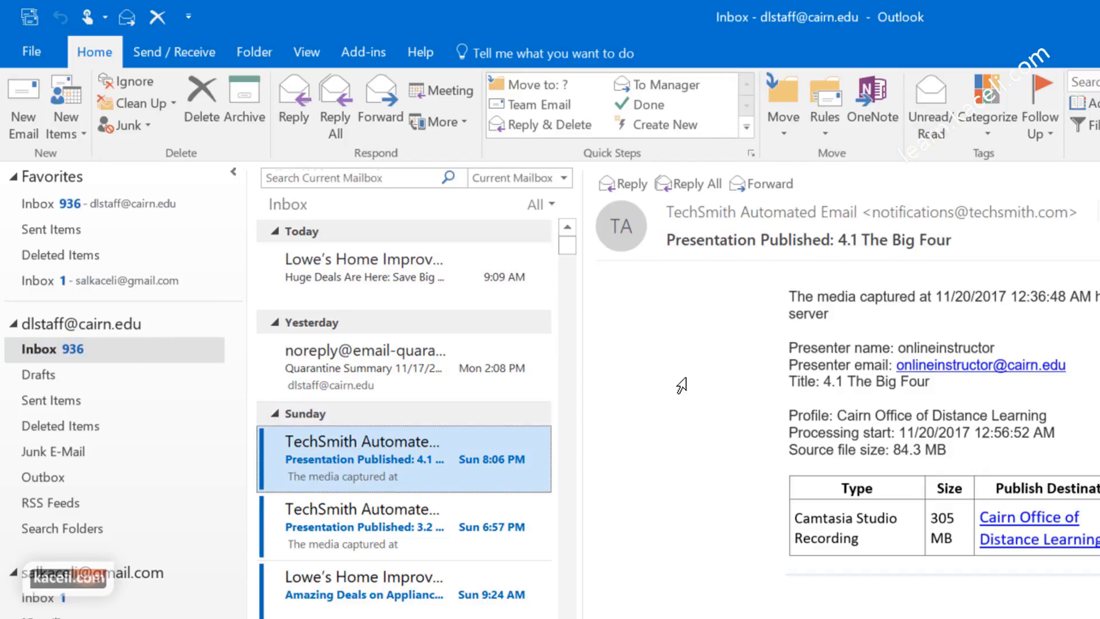
click(631, 184)
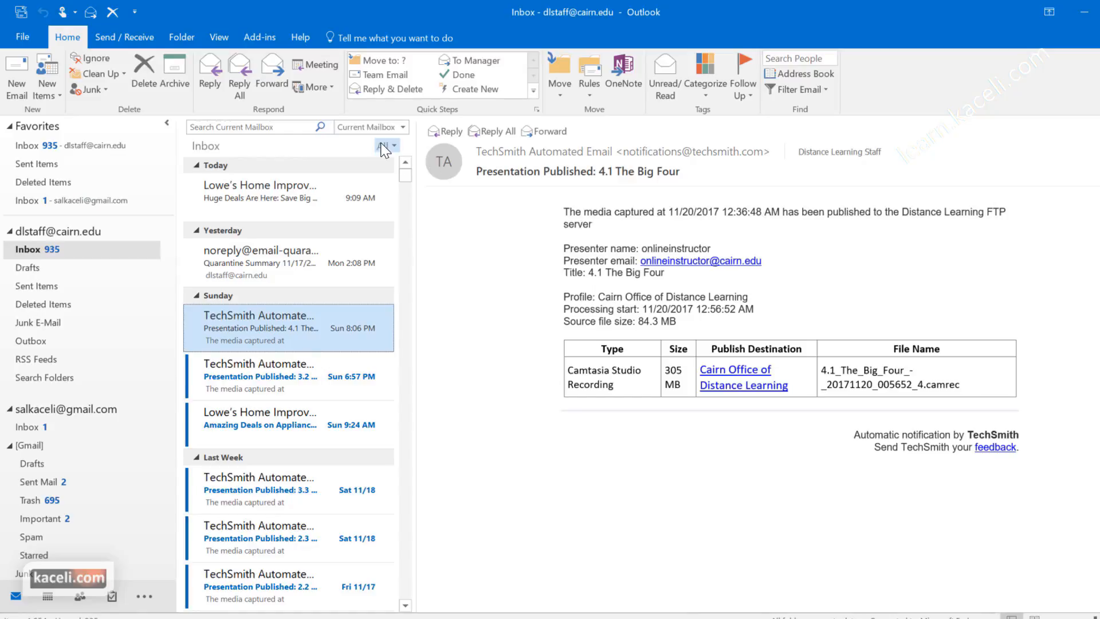
Step: Move the reading pane to the bottom of the message list
click(221, 36)
click(711, 83)
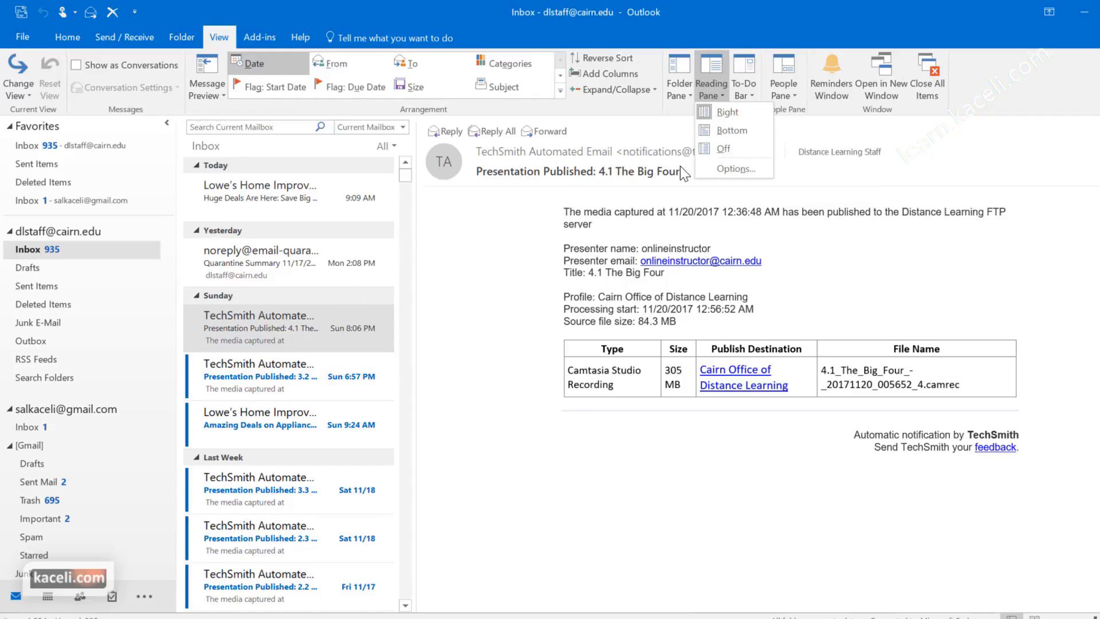
click(727, 136)
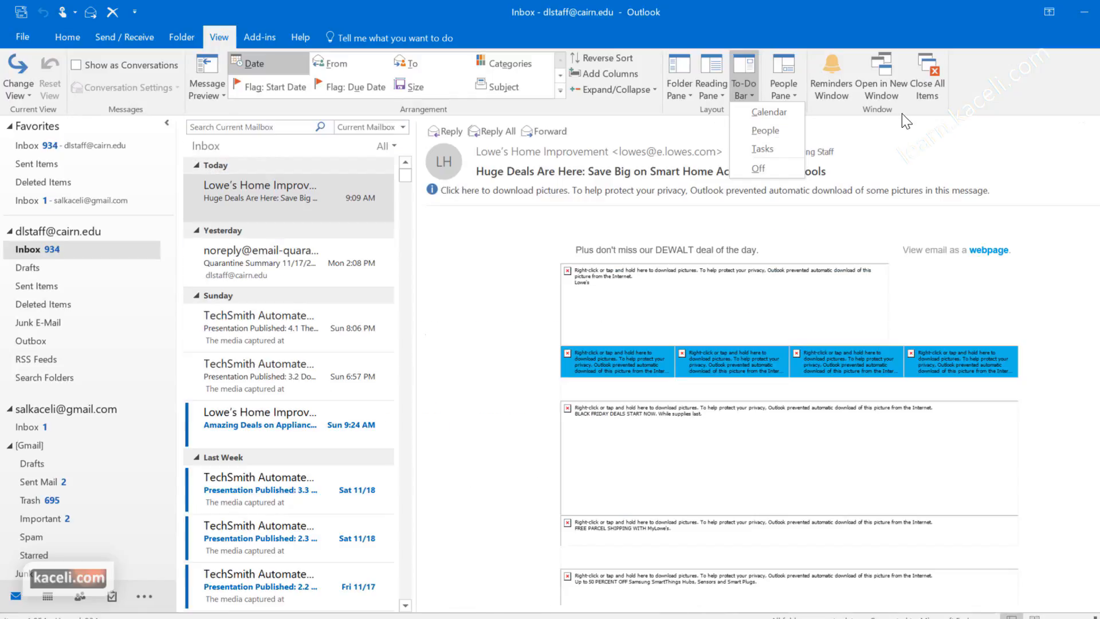
Step: Show the monthly calendar and the task list in the To-Do Bar
click(754, 112)
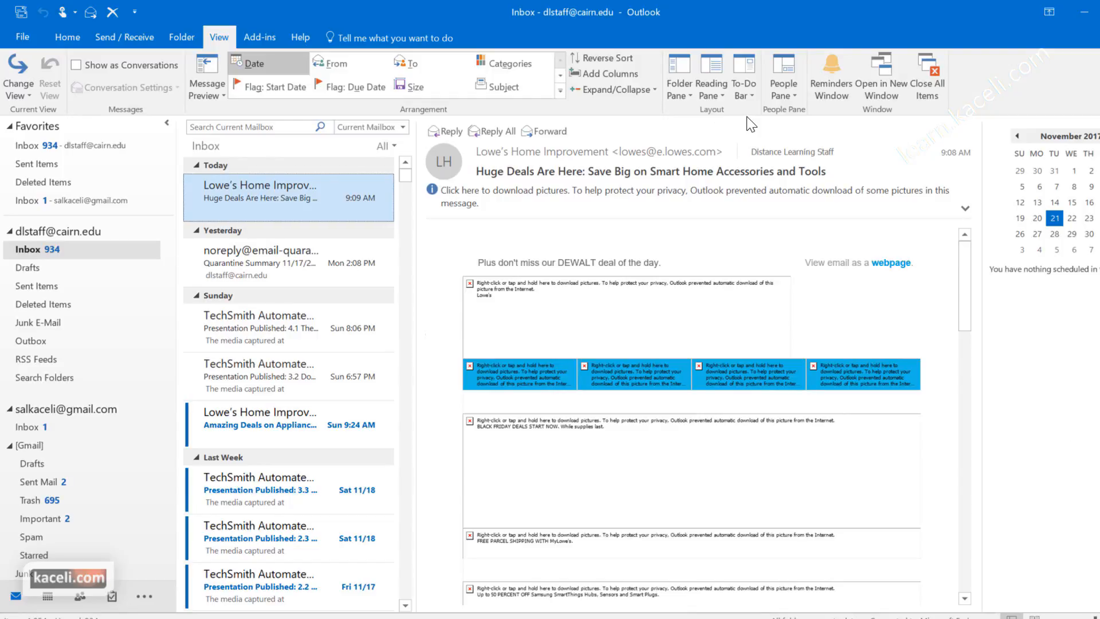
click(743, 91)
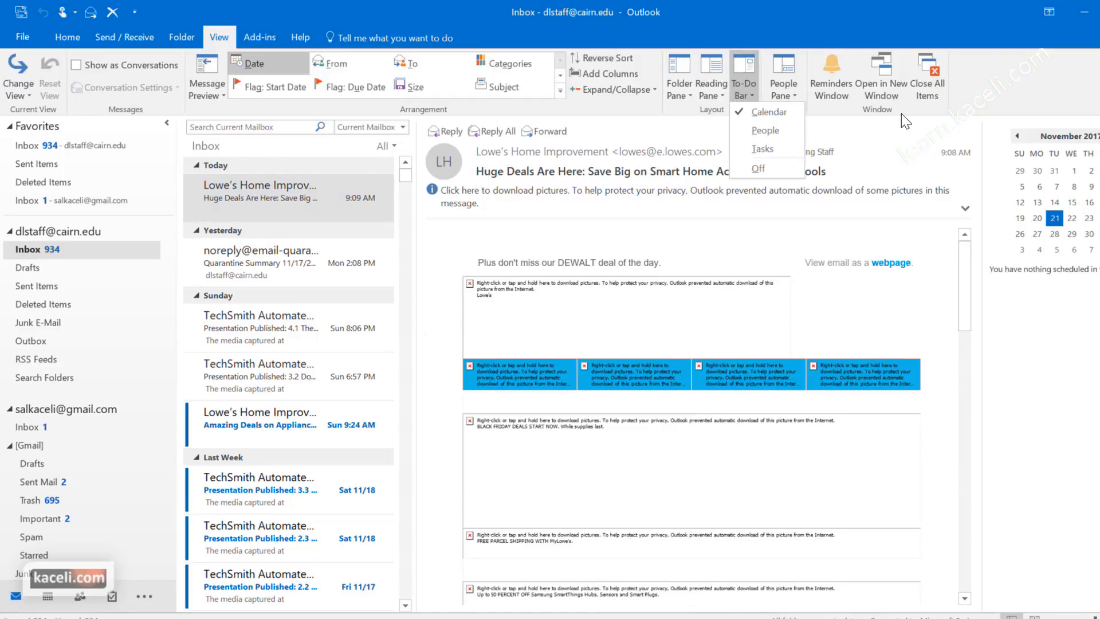
click(761, 150)
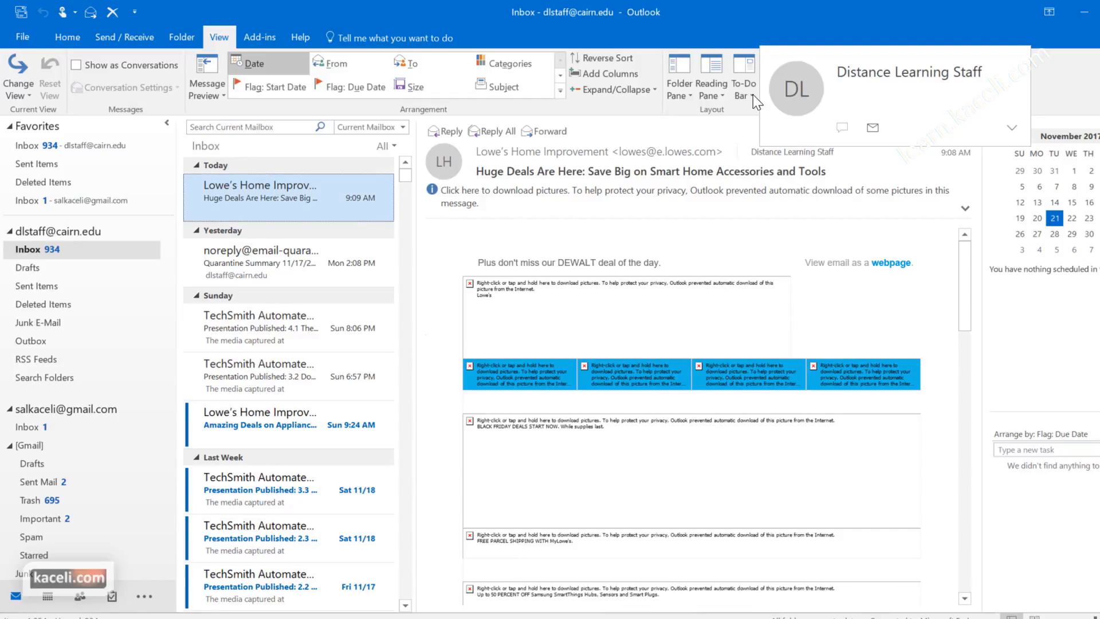
click(706, 97)
click(899, 116)
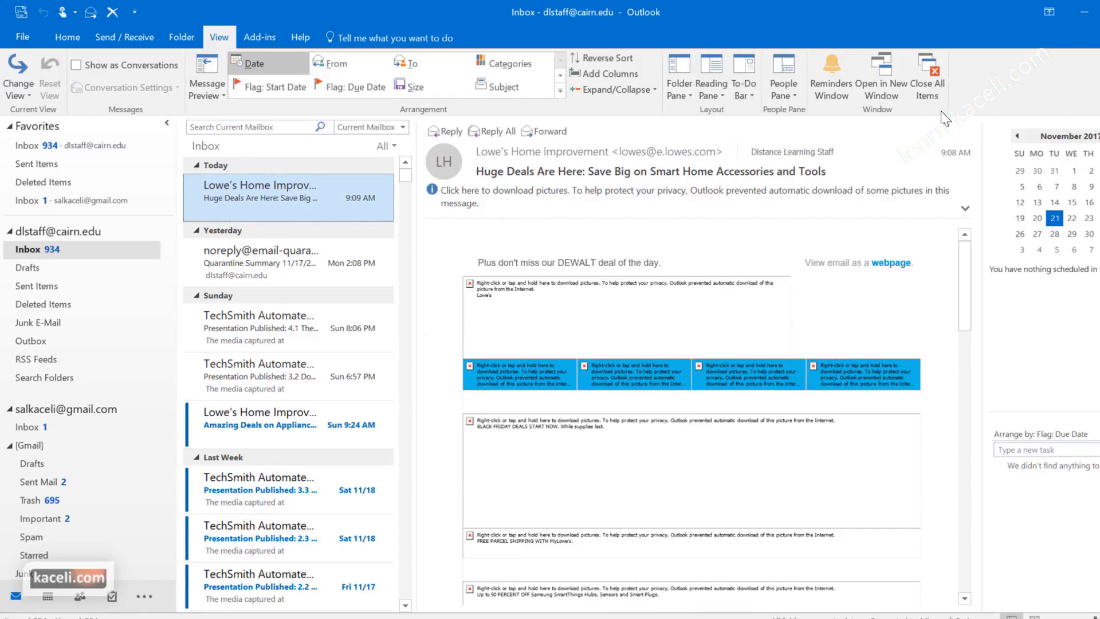
Step: Set the reading pane zoom to 90%
click(784, 86)
drag(876, 314, 999, 598)
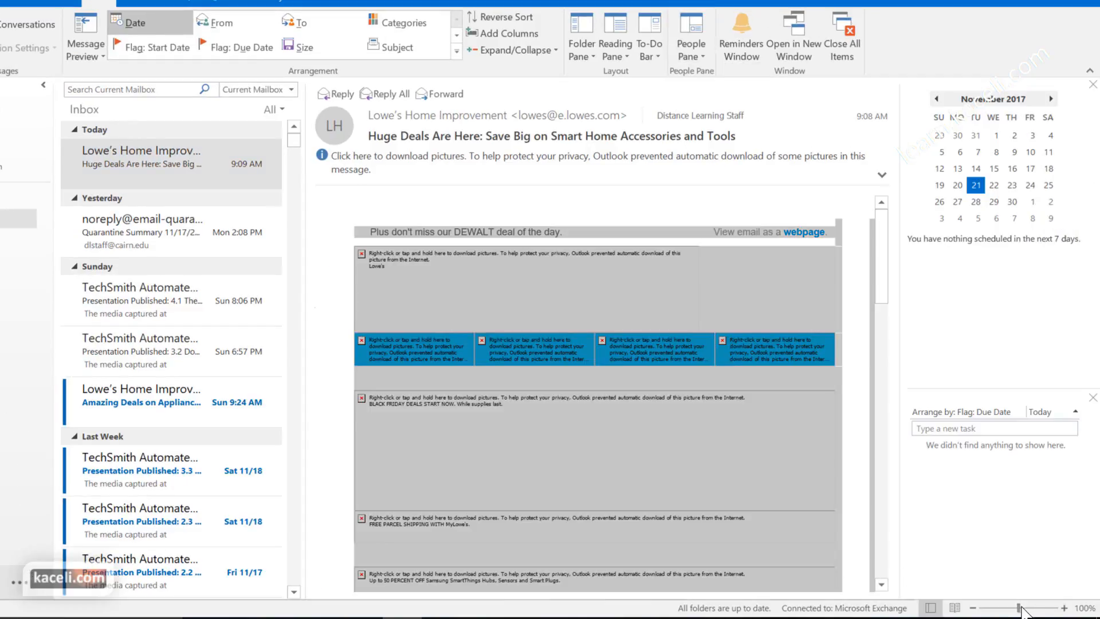
click(972, 608)
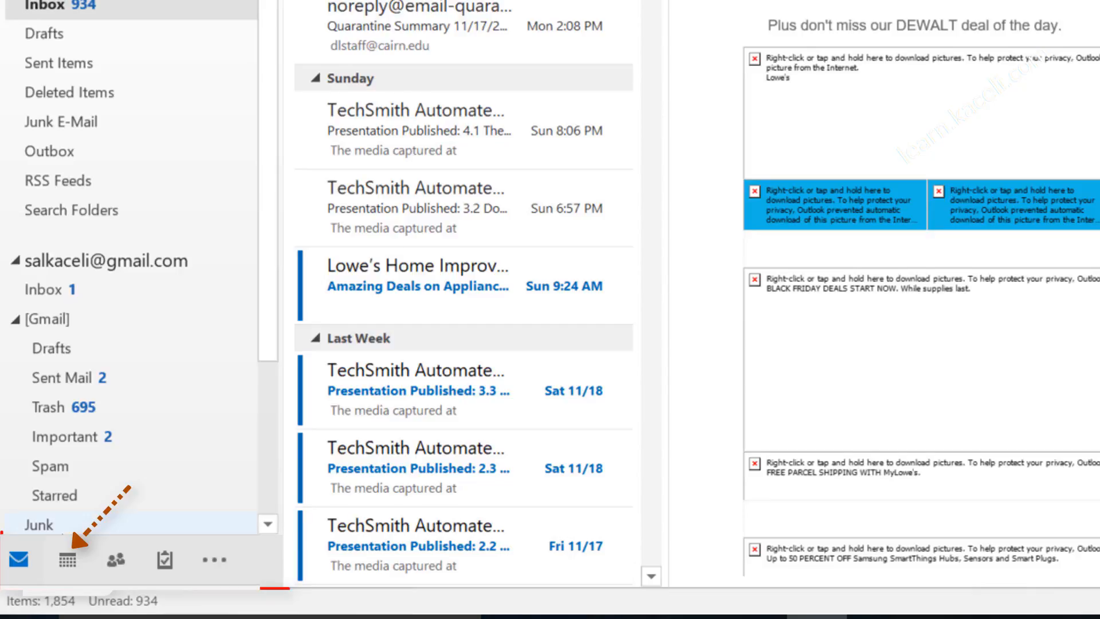
Step: Visit the Calendar month, People and Tasks views in turn
mouse_move(166, 559)
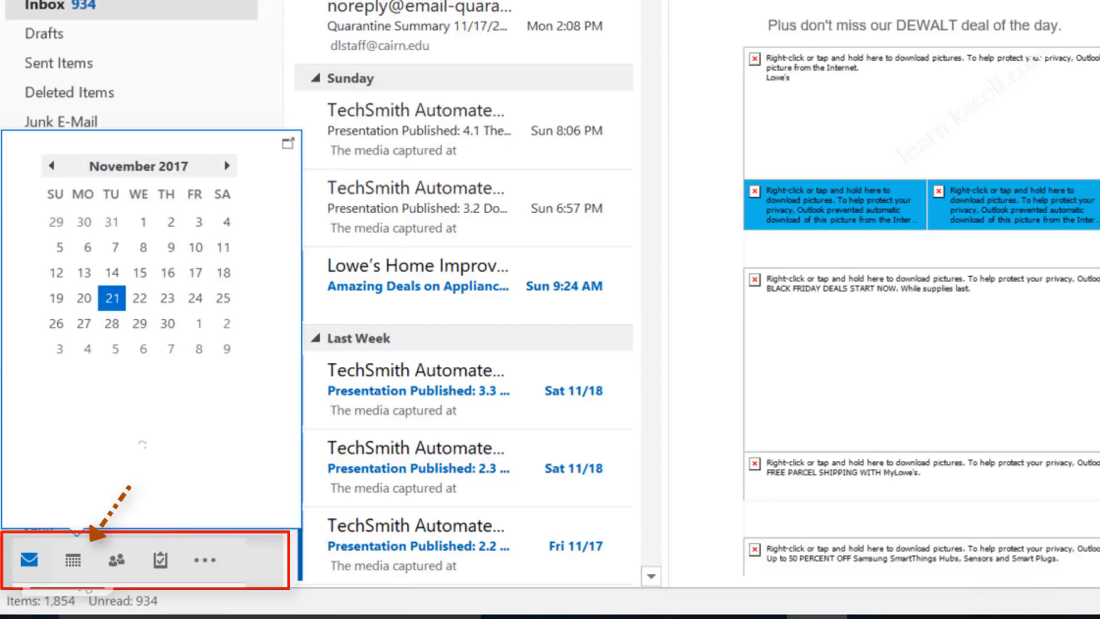
click(73, 559)
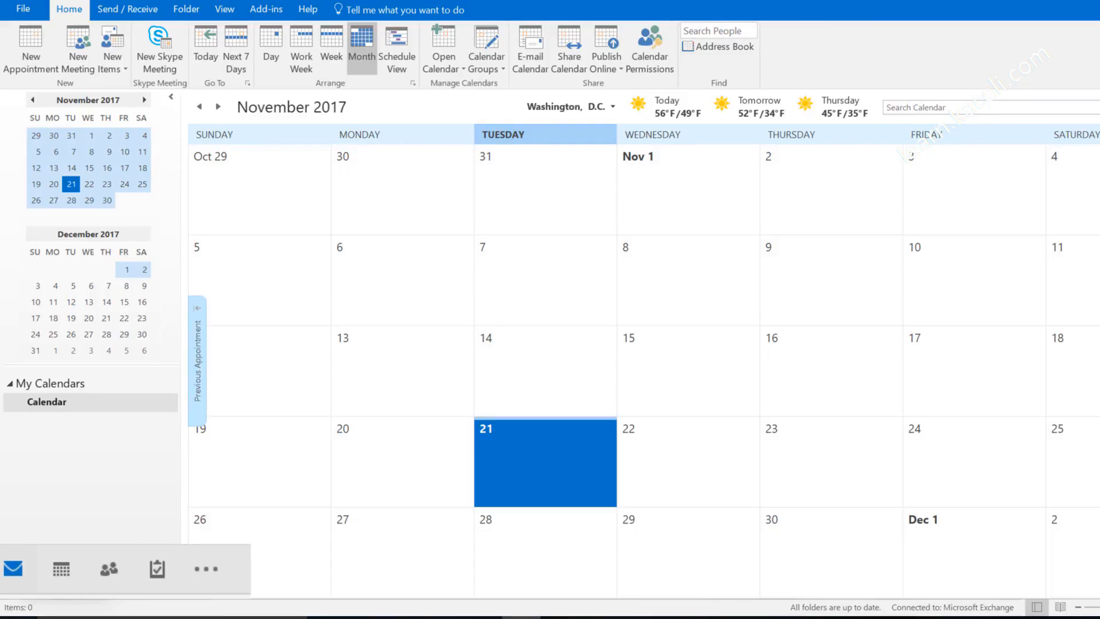
mouse_move(89, 584)
click(109, 568)
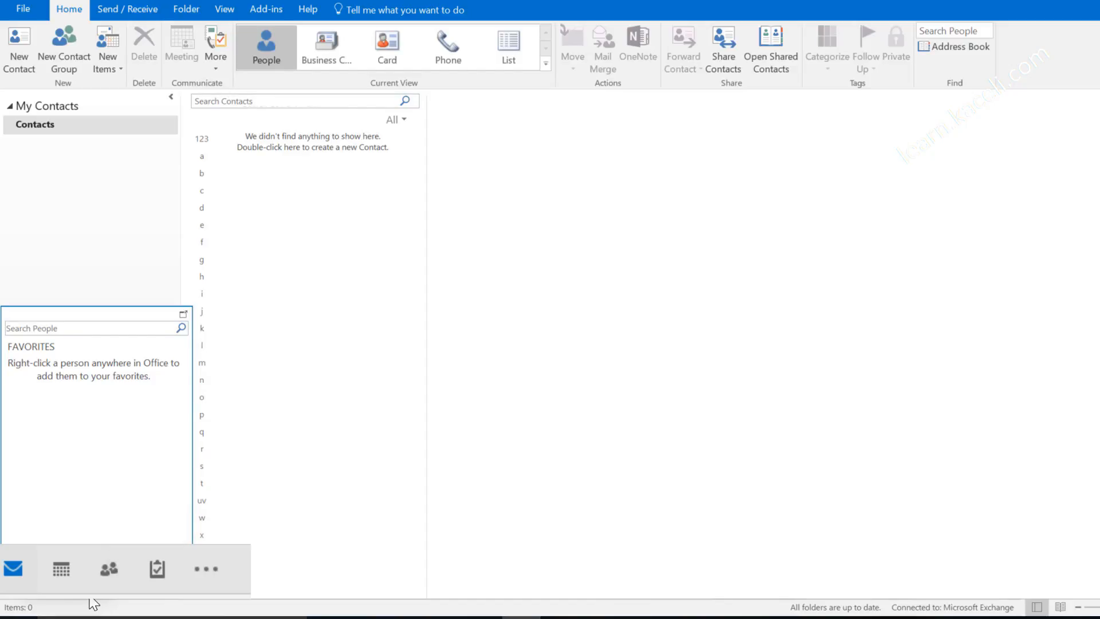
mouse_move(157, 569)
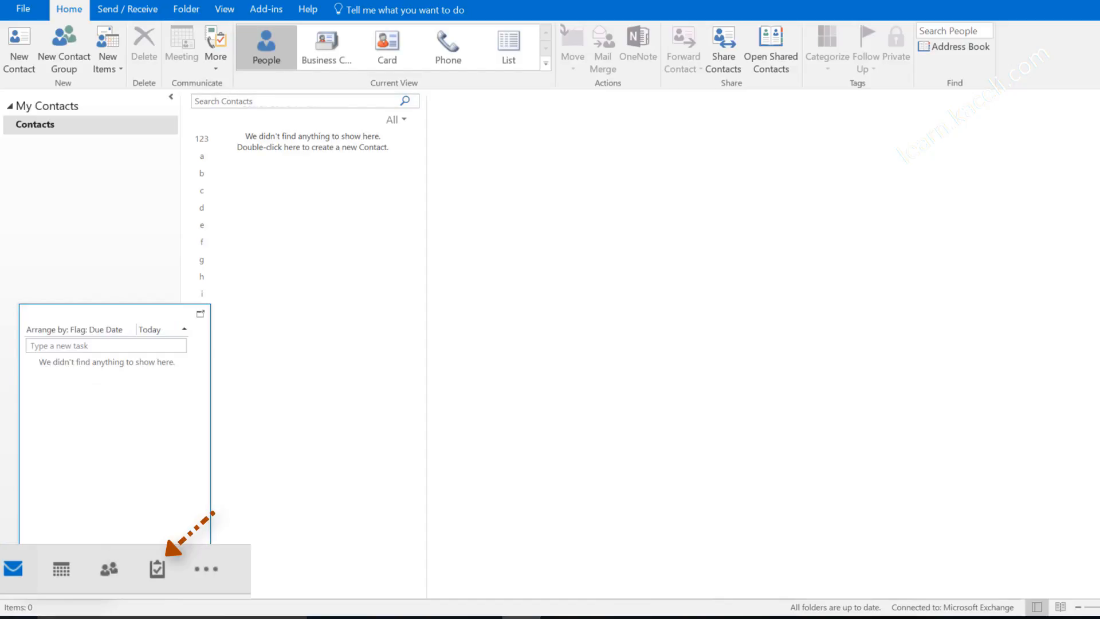
click(157, 568)
Step: Return to the November 2017 Calendar month view via the overflow menu
click(207, 569)
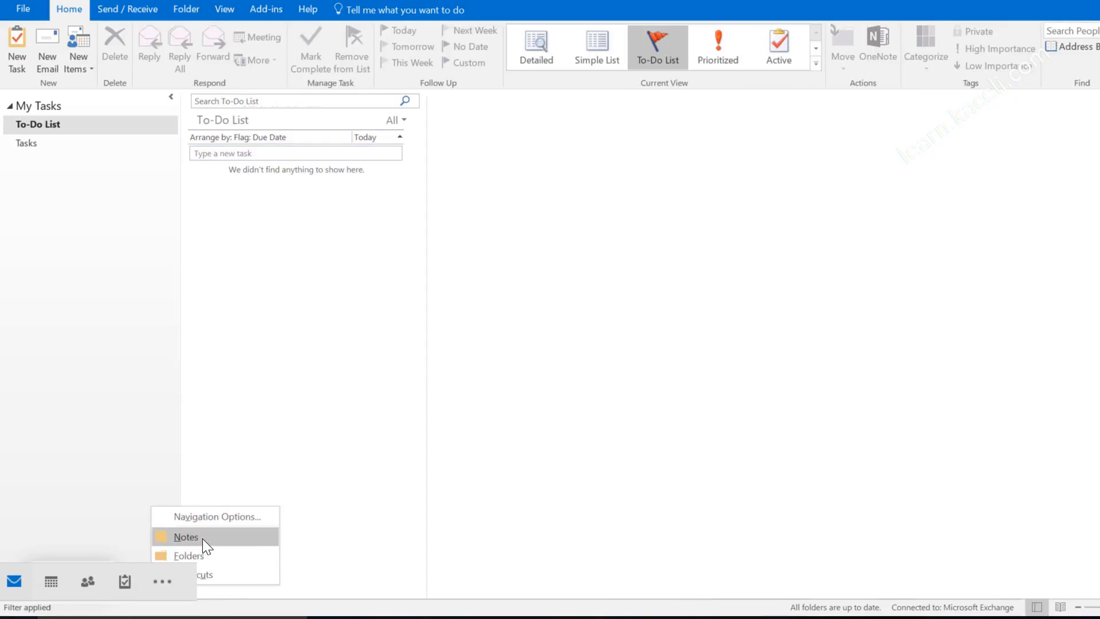
click(51, 581)
mouse_move(51, 582)
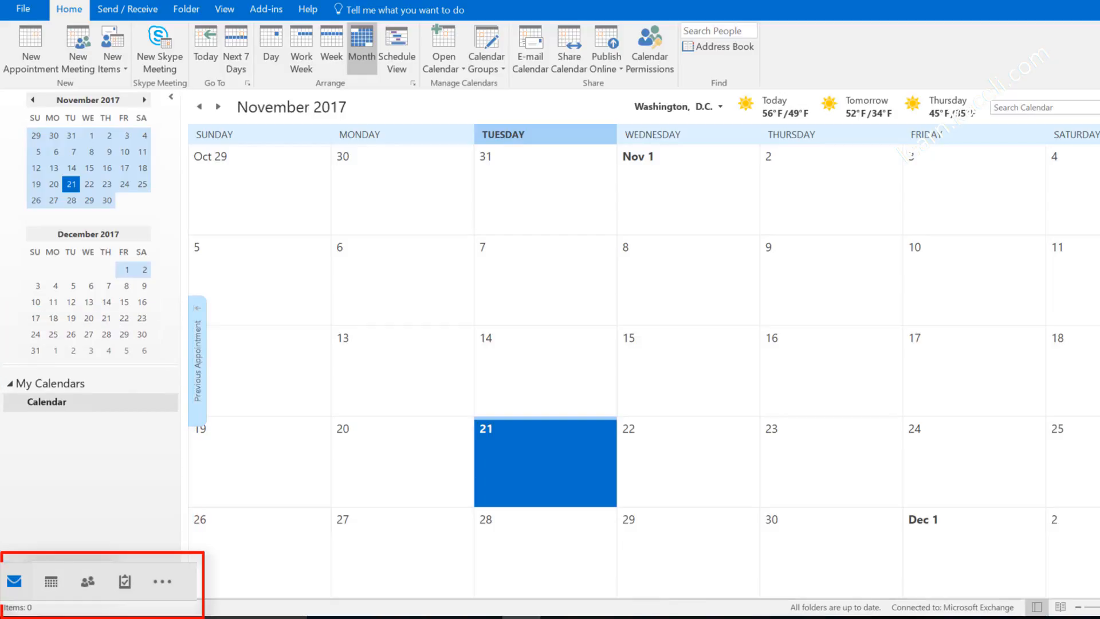
click(162, 582)
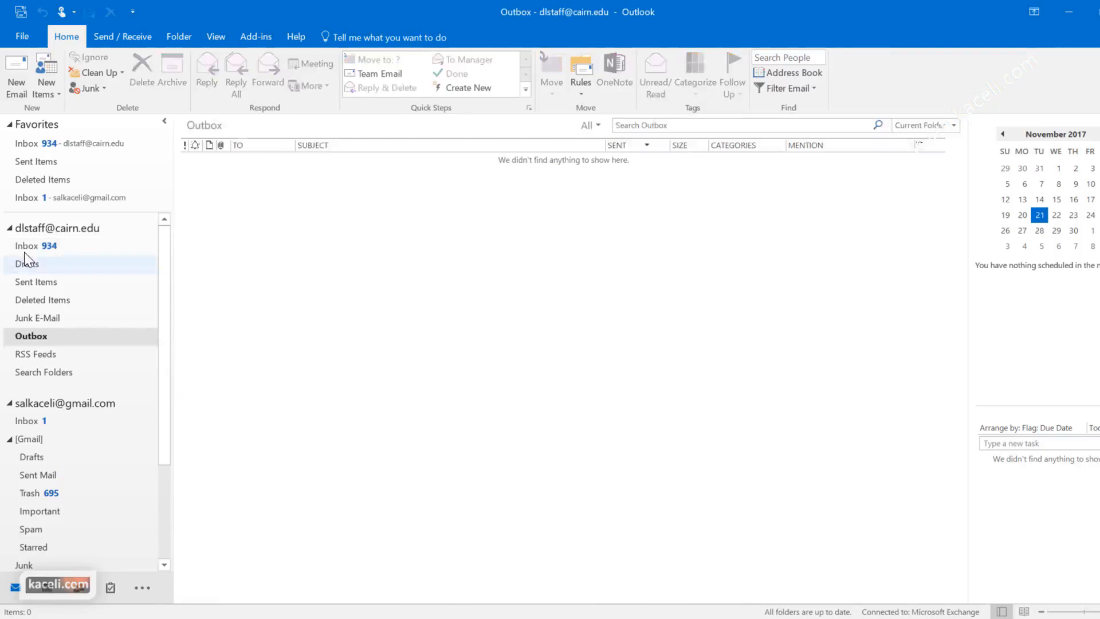
Step: Go back to the Inbox and open a blank, untitled new email message
click(25, 248)
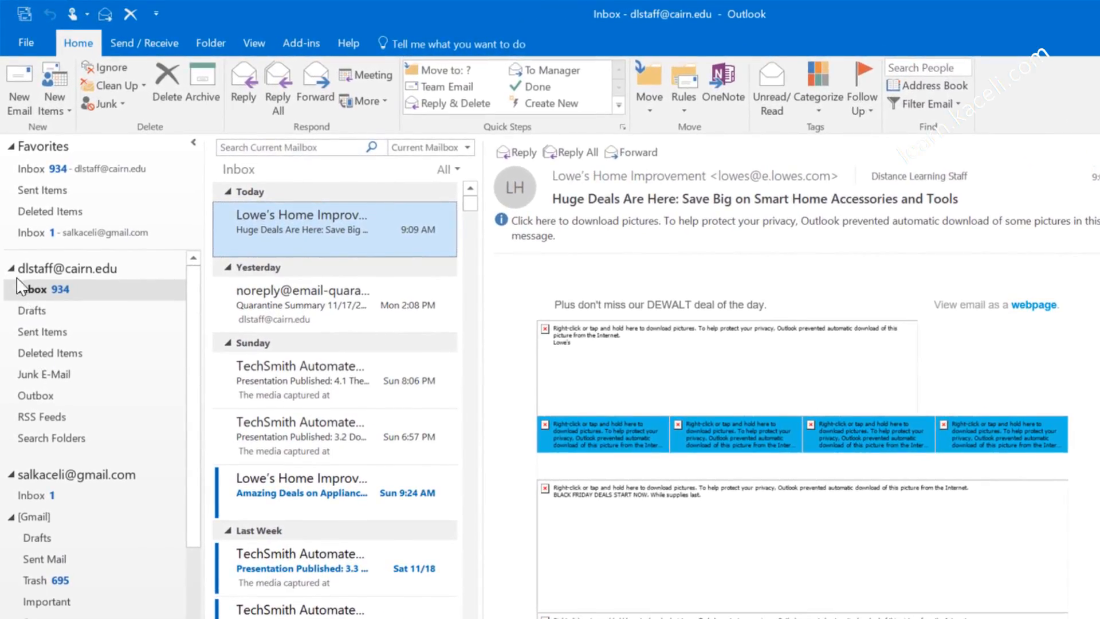
click(20, 91)
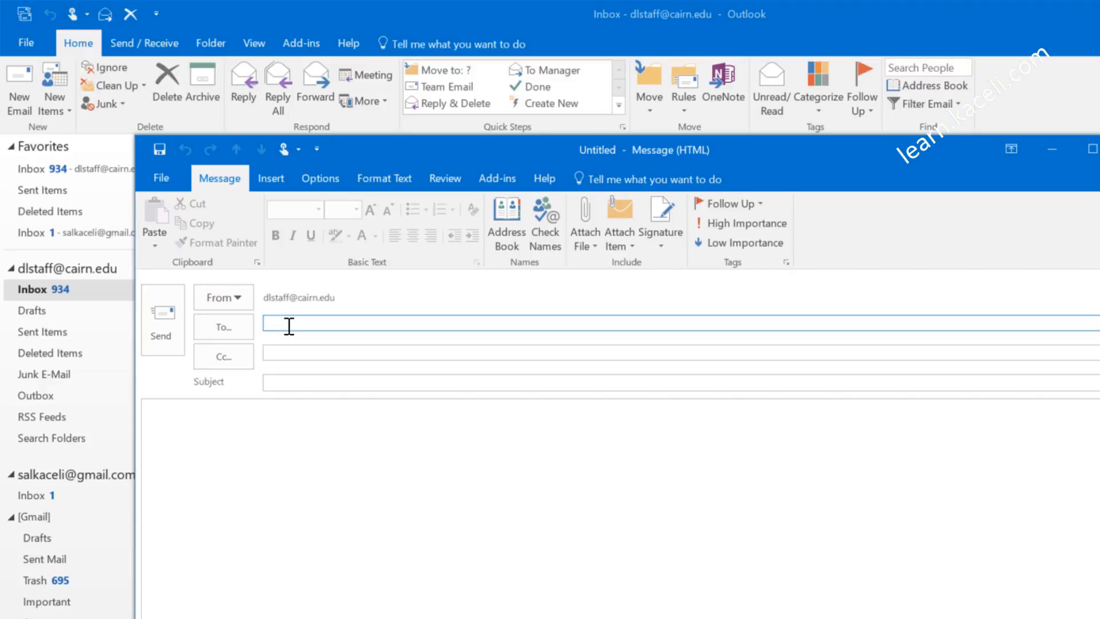
Step: Paste the first recipient's address into To and move on to the Cc line
key(ctrl+v)
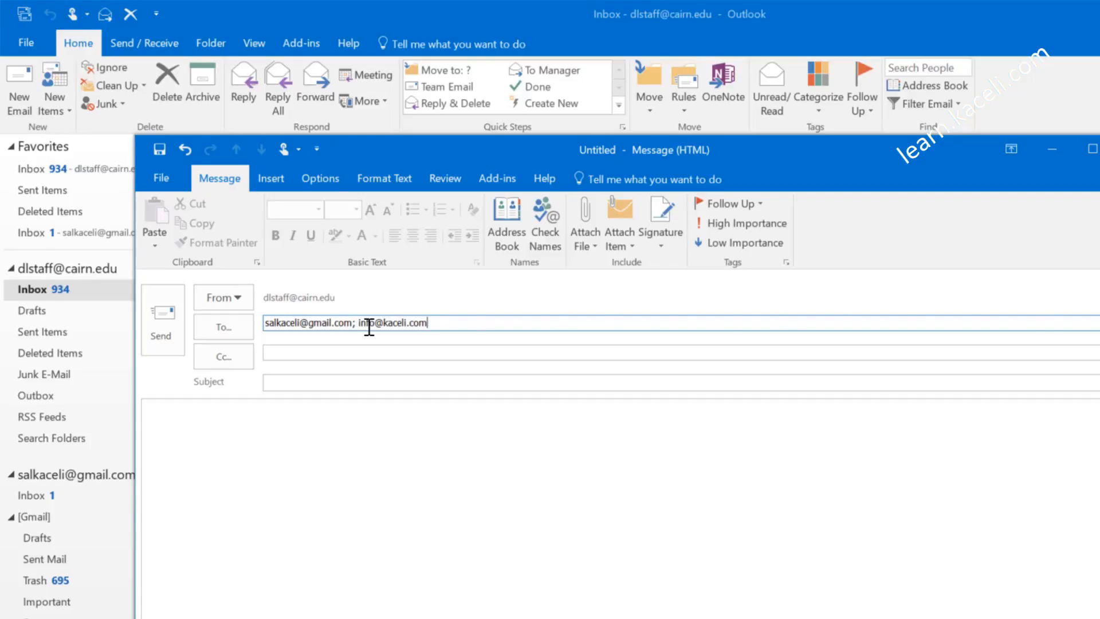
click(328, 347)
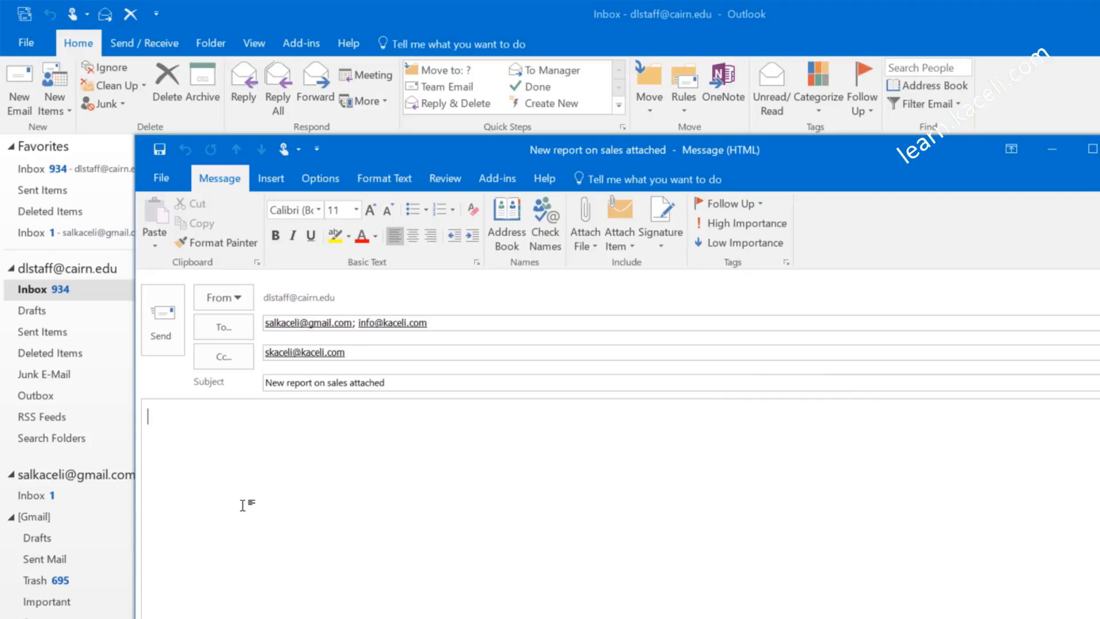
Step: Write a greeting, note last month's sales report is attached, and start an 'a.' highlights list
text(Dear Sali,)
key(Return)
key(Return)
text(Attached is the report from the last month's sales.)
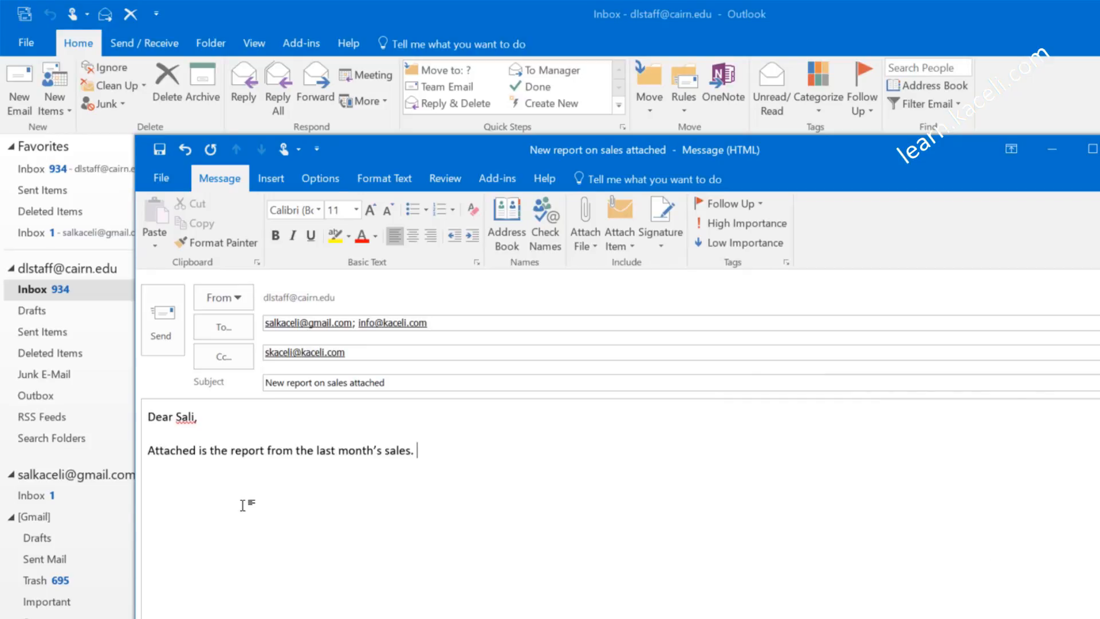
text(Here are also the highlights from our sales from last month:)
key(Return)
text(a.)
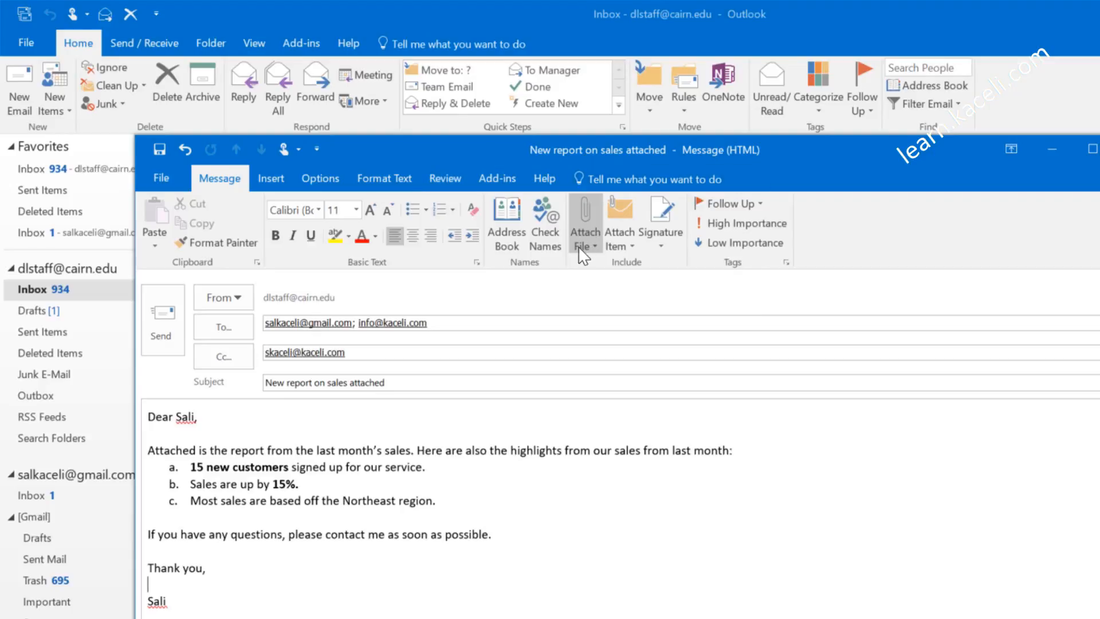
click(590, 245)
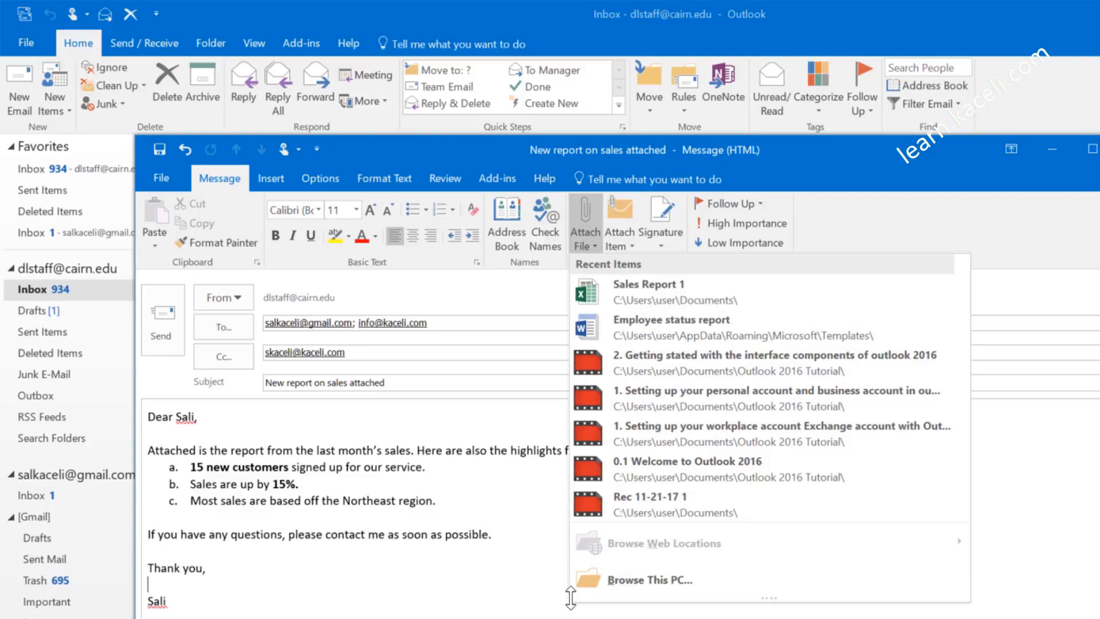
Step: Attach Sales Report 1 from Documents via Browse This PC and send the email
click(641, 583)
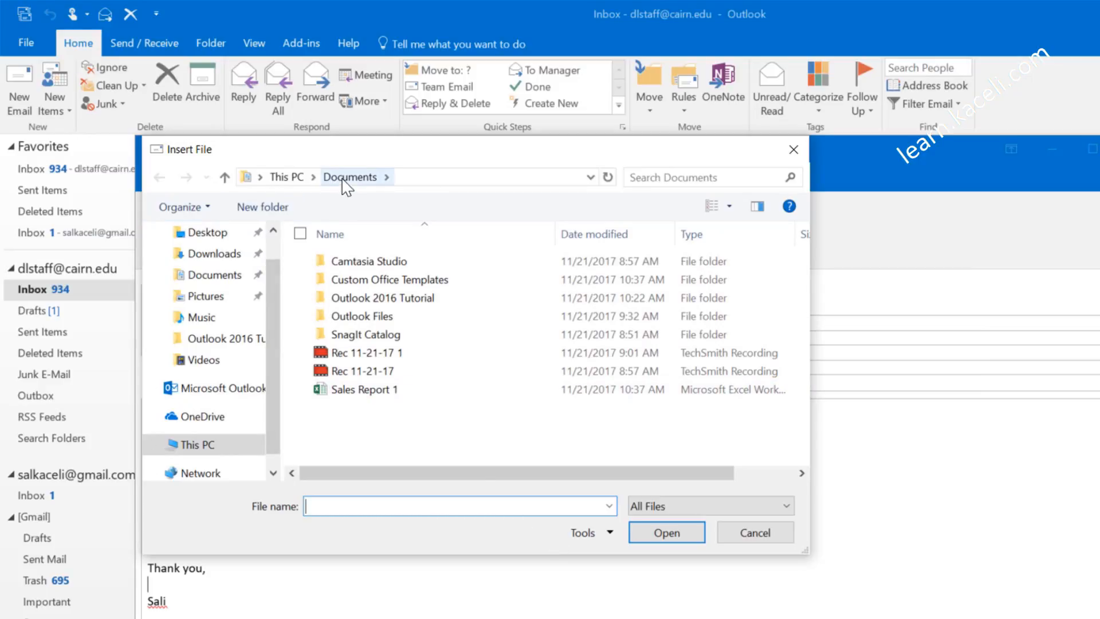
click(372, 395)
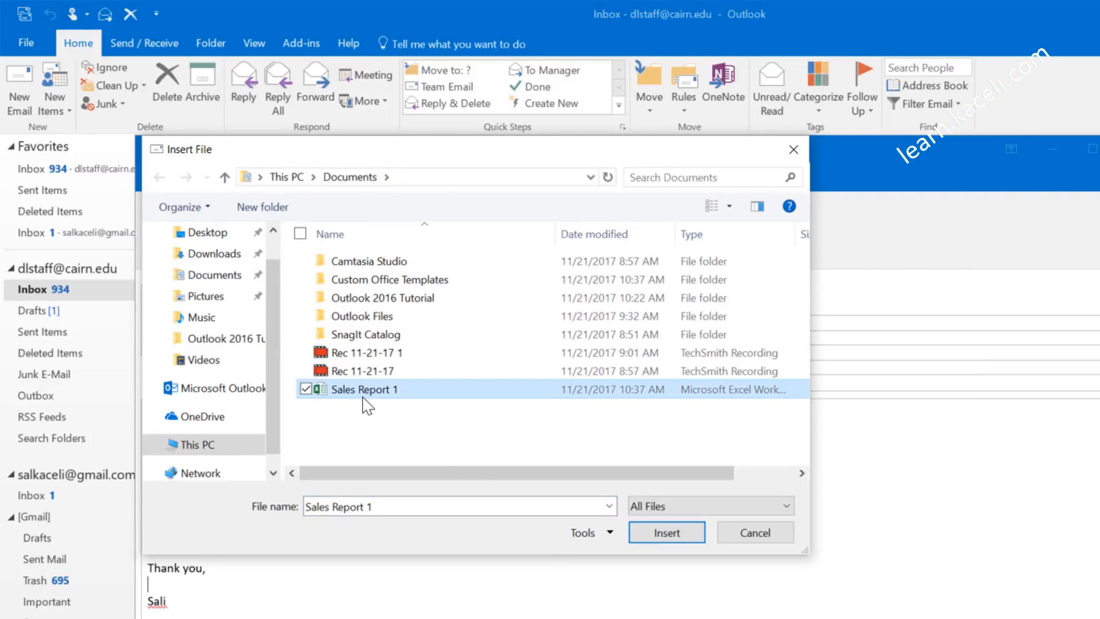
click(658, 538)
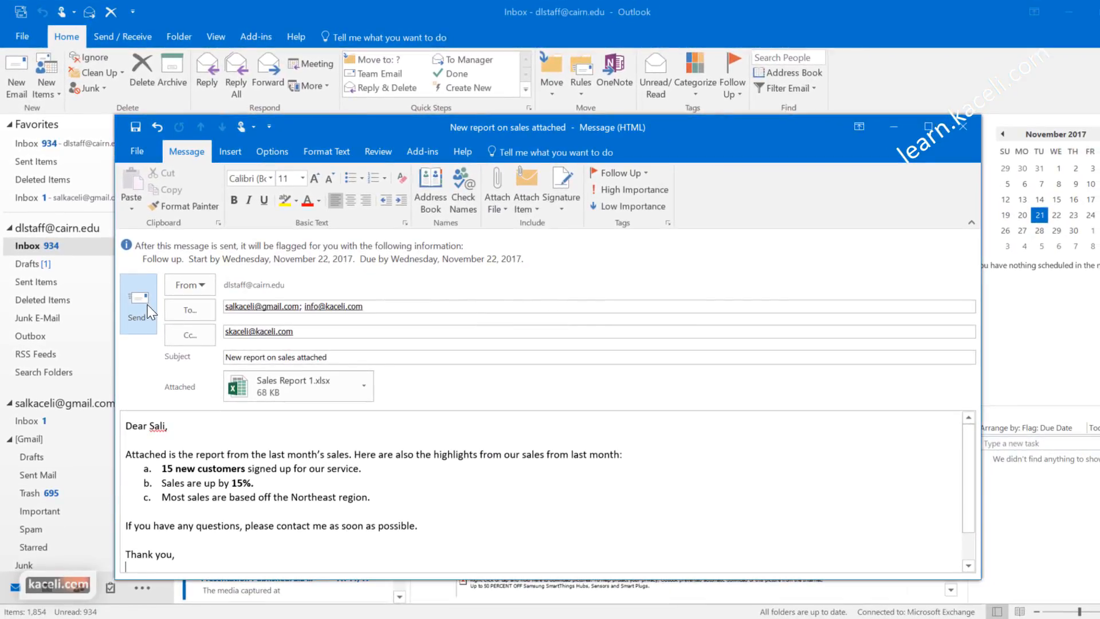
click(163, 358)
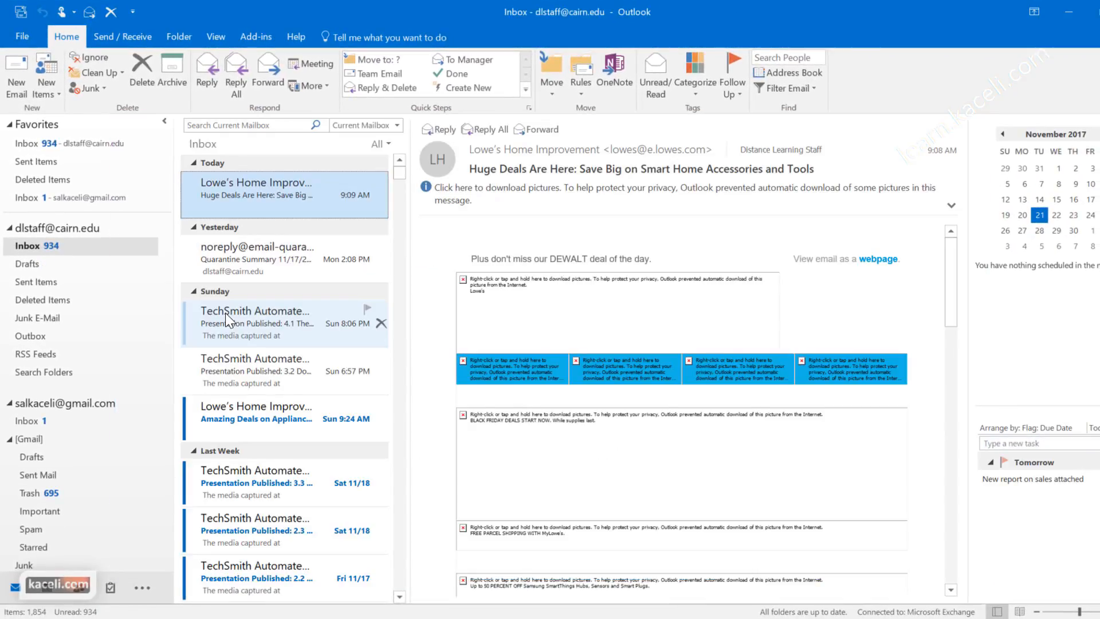
Step: Check the Outbox and Sent Items, then return to the Inbox and open the undeliverable-mail notice
click(46, 337)
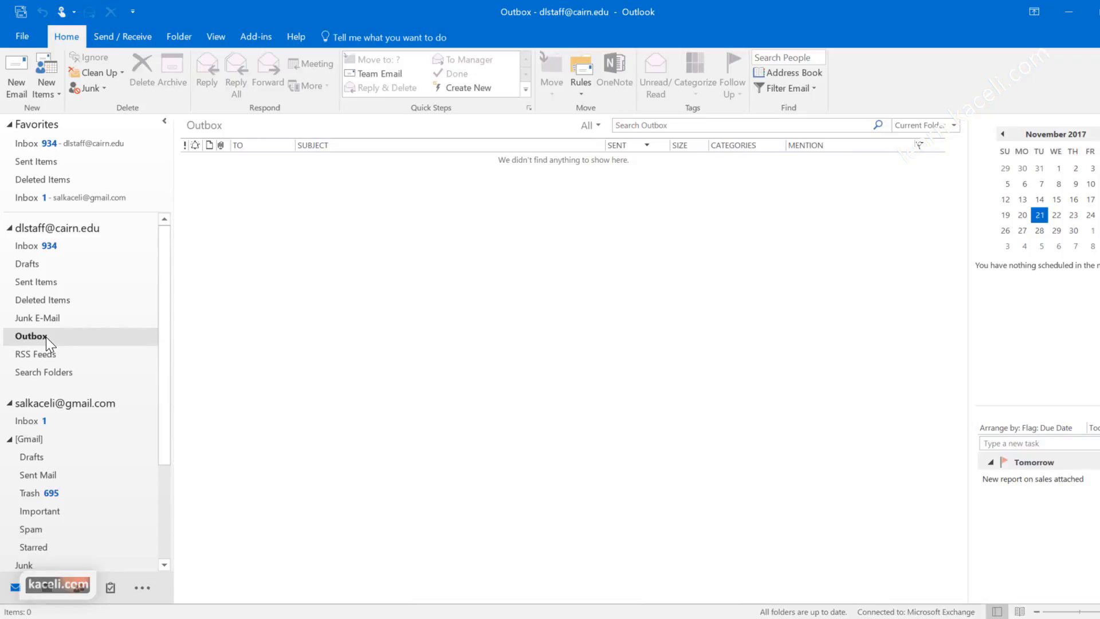
click(49, 283)
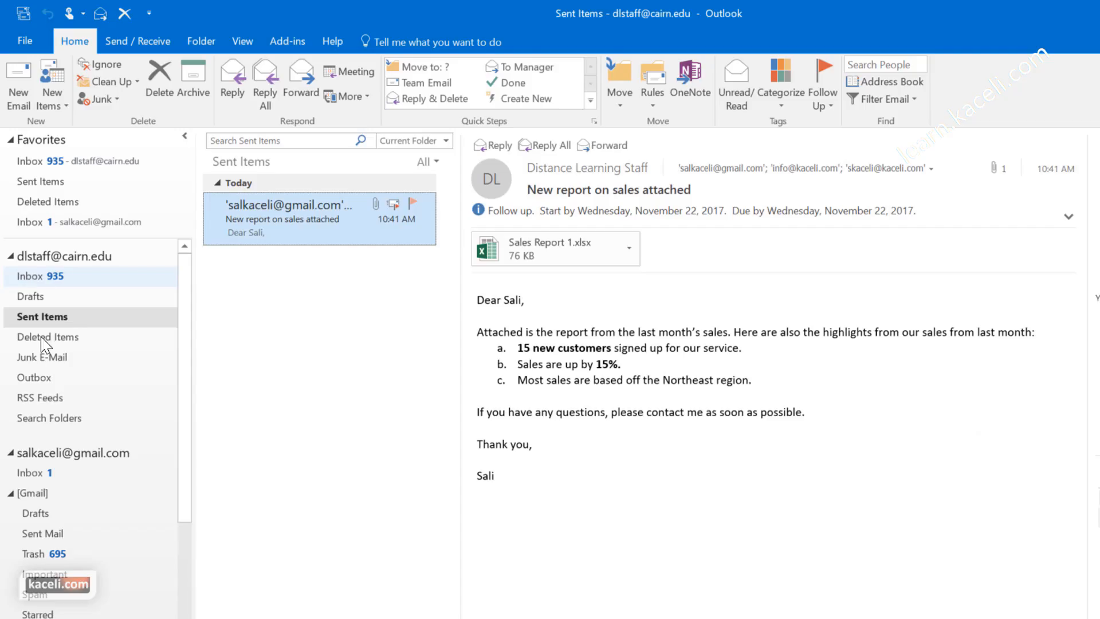
click(41, 276)
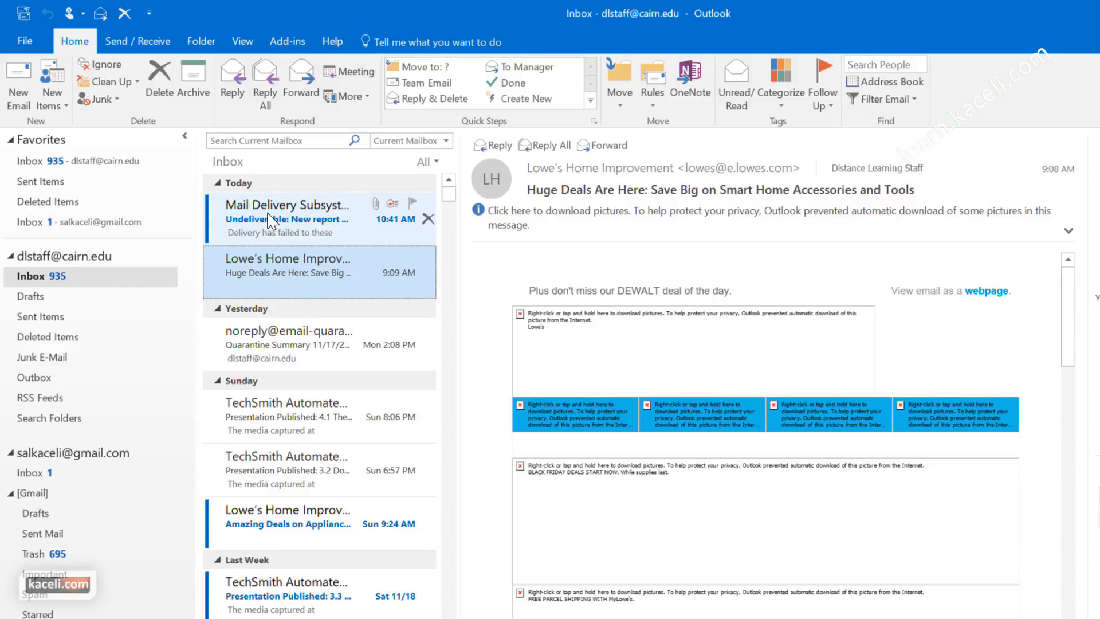
click(269, 219)
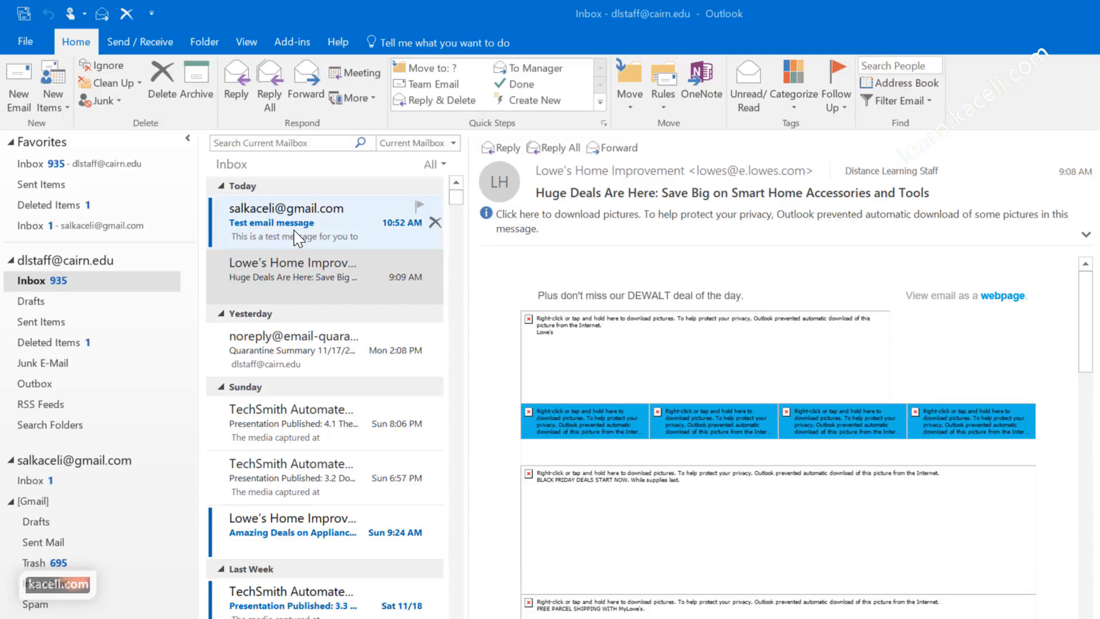
Step: Select the Test email message in the Inbox and start a reply, moving to the Cc line
click(167, 276)
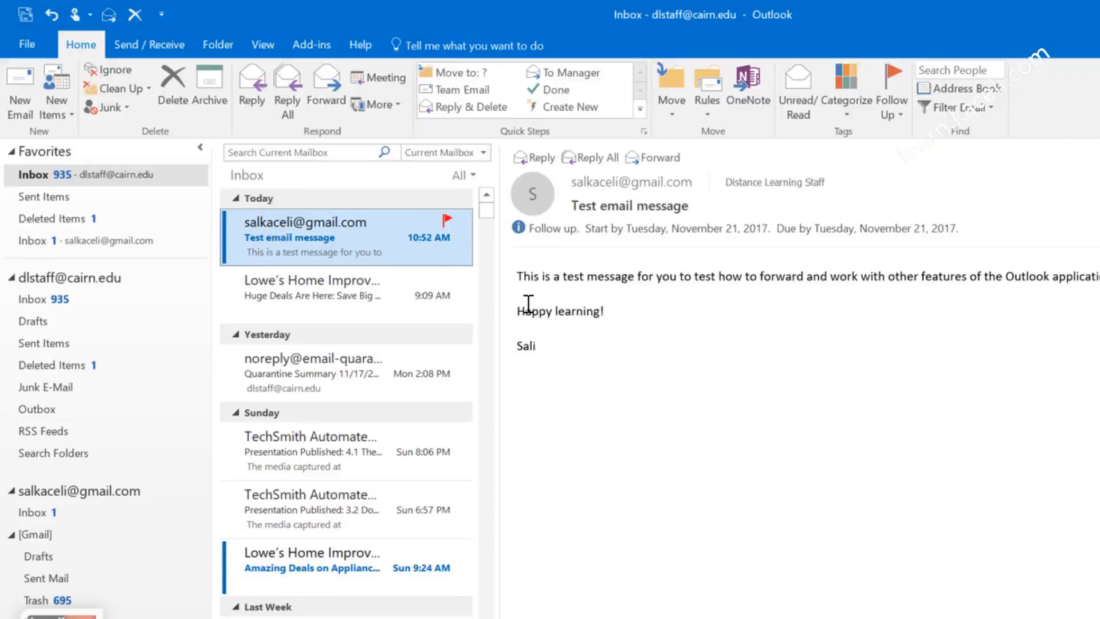
click(699, 375)
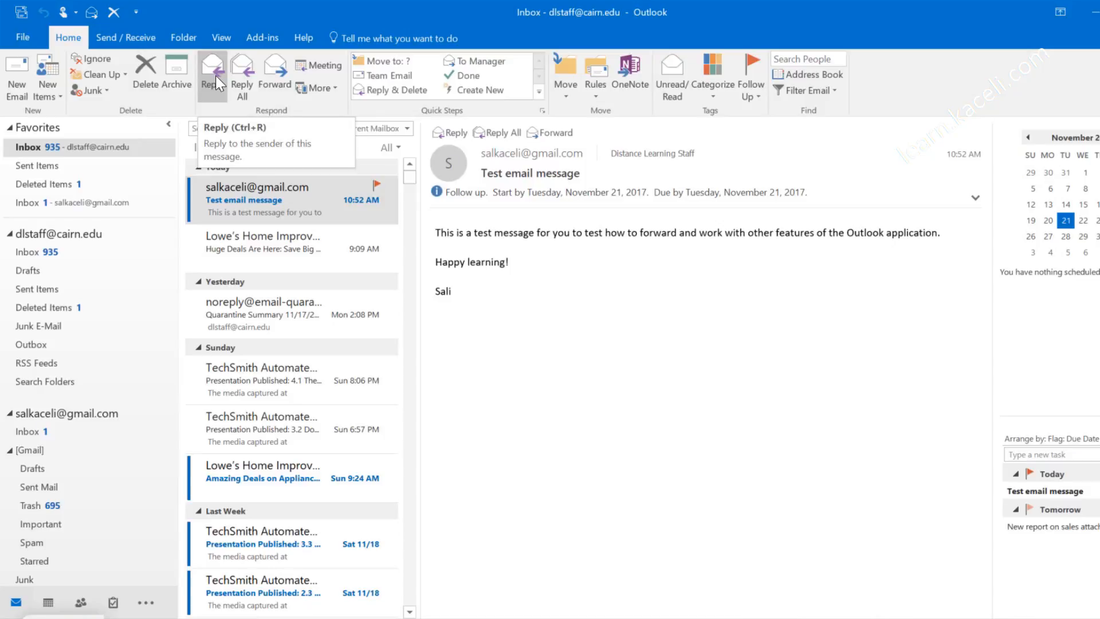
click(453, 135)
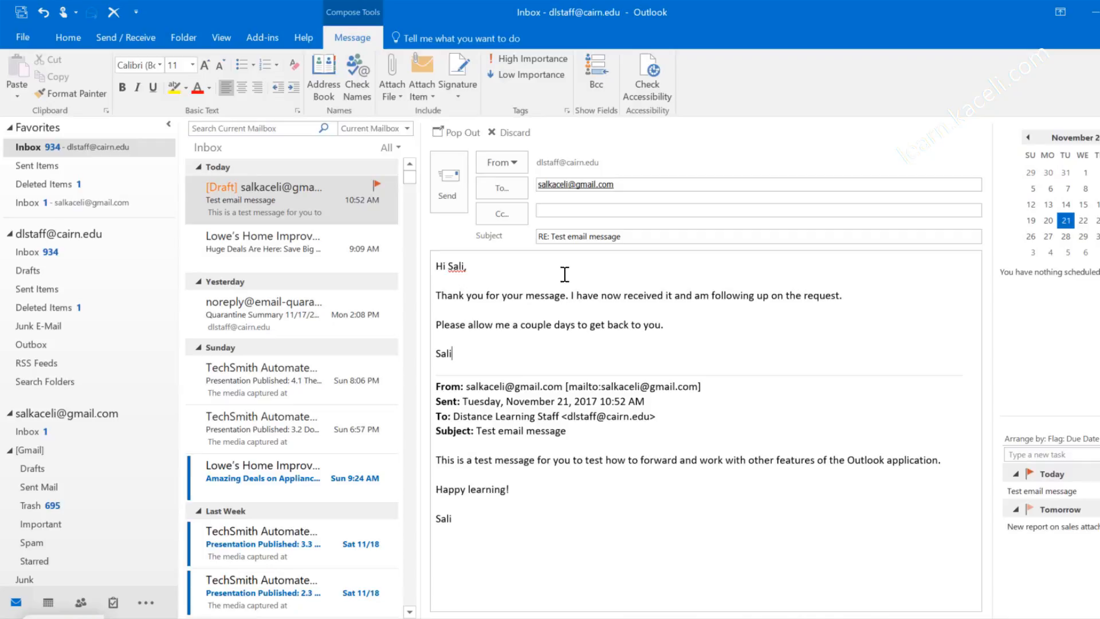
click(566, 210)
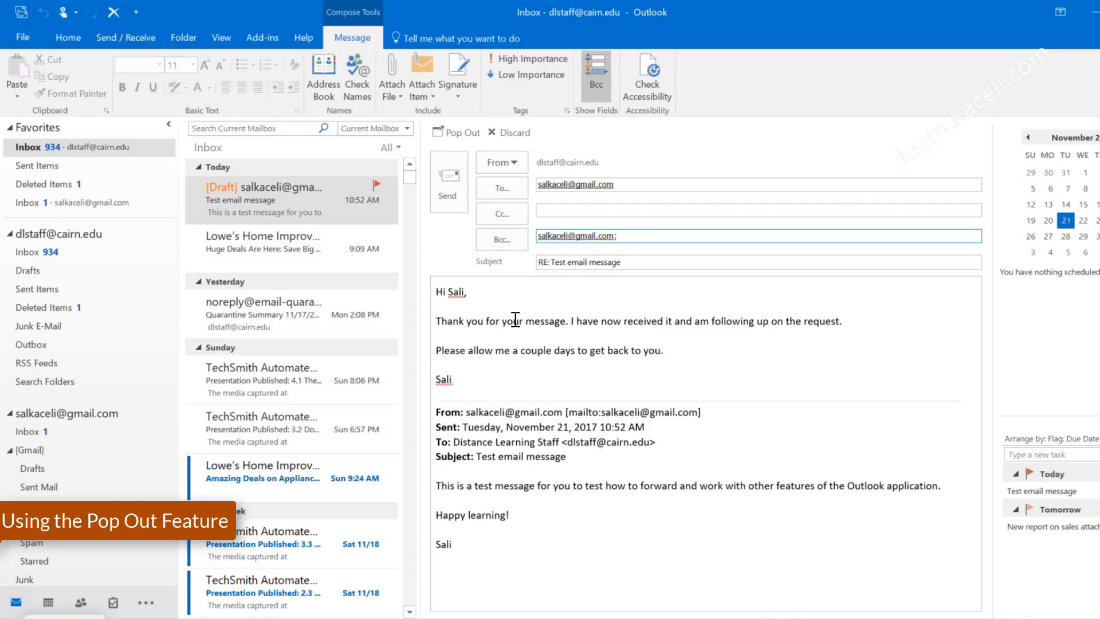
Step: Pop the reply out into its own window, send it, then start a reply-all with Ctrl+Shift+R
click(461, 133)
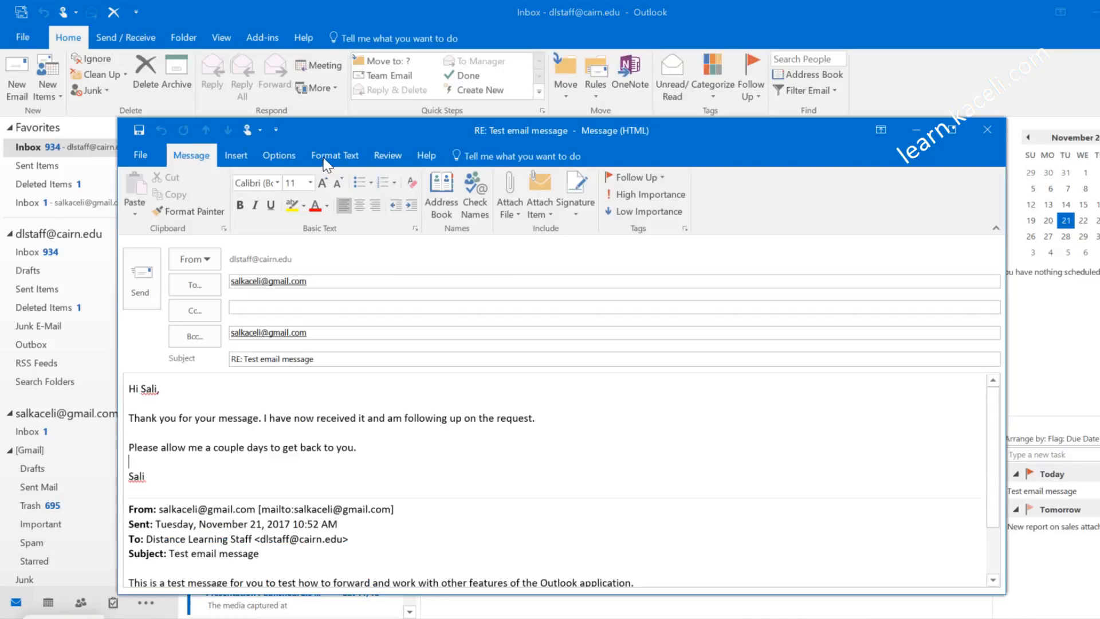
drag(336, 134, 366, 102)
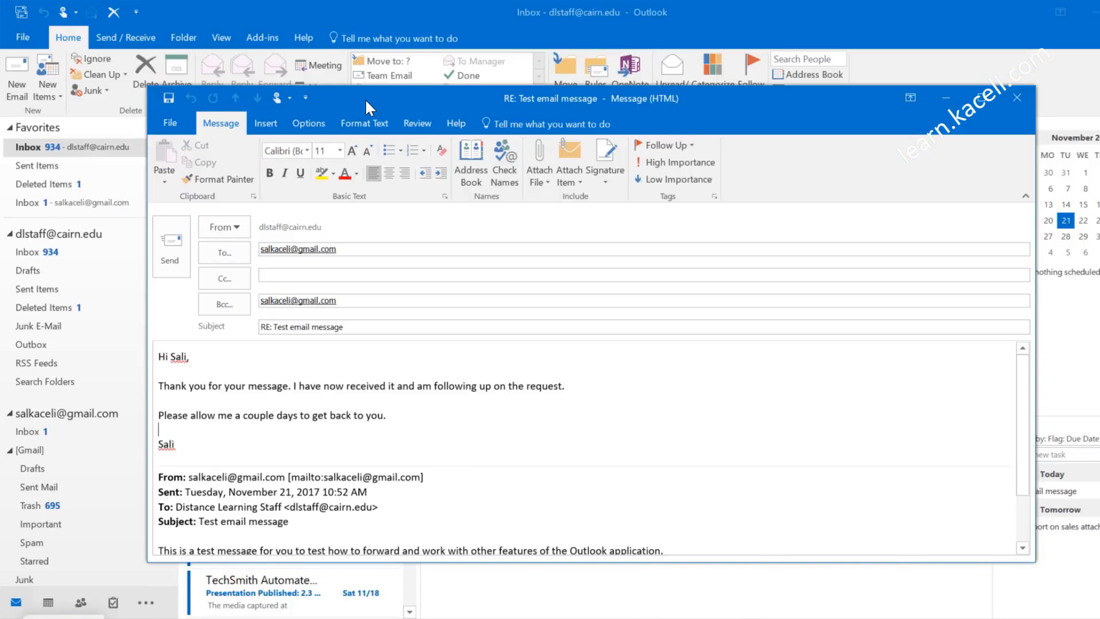
click(171, 263)
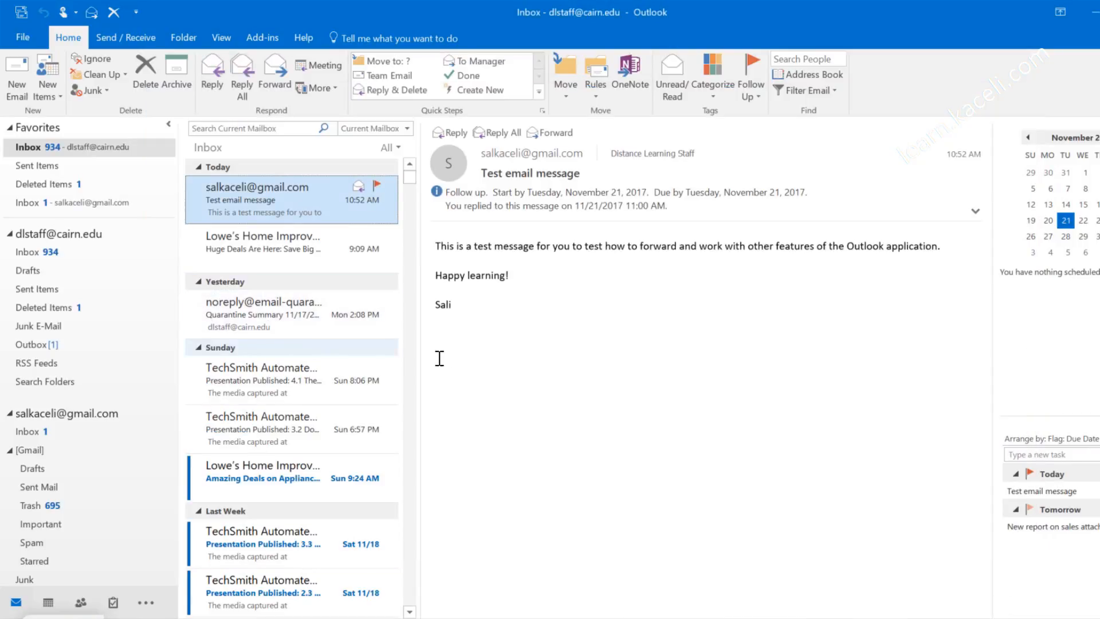
key(ctrl+shift+r)
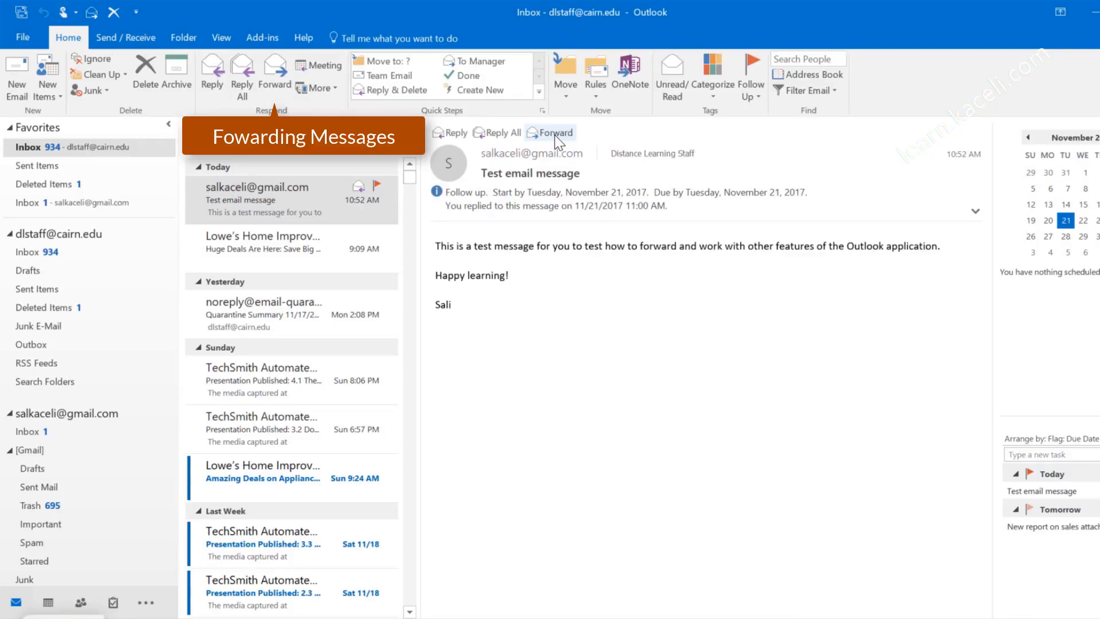
Step: Forward the Test email message, typing the new recipient's name into To so it resolves
click(554, 134)
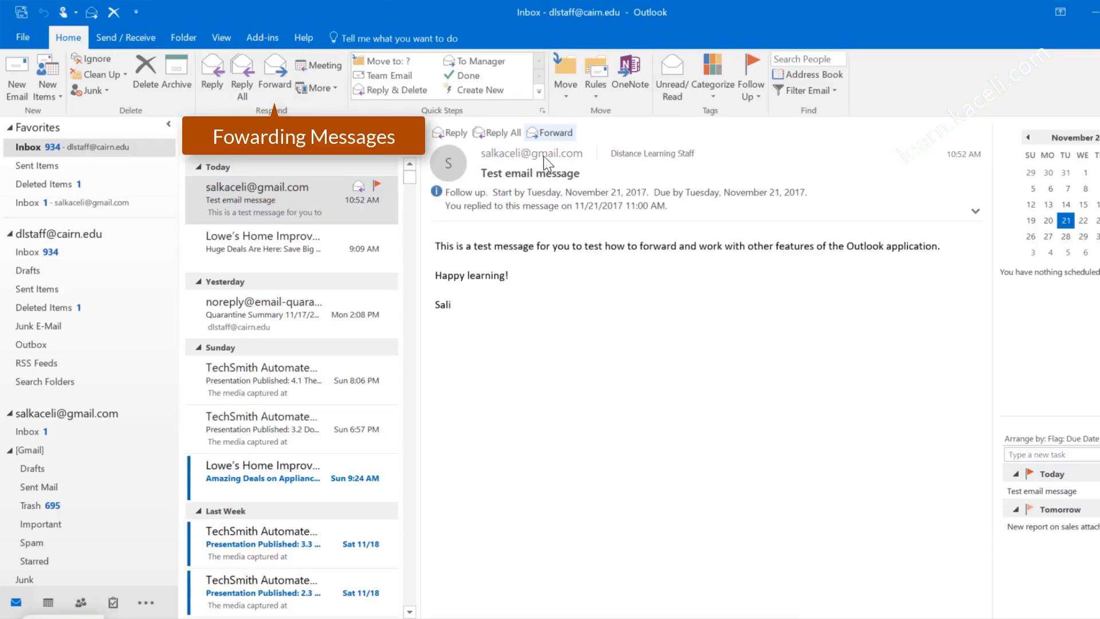
click(555, 190)
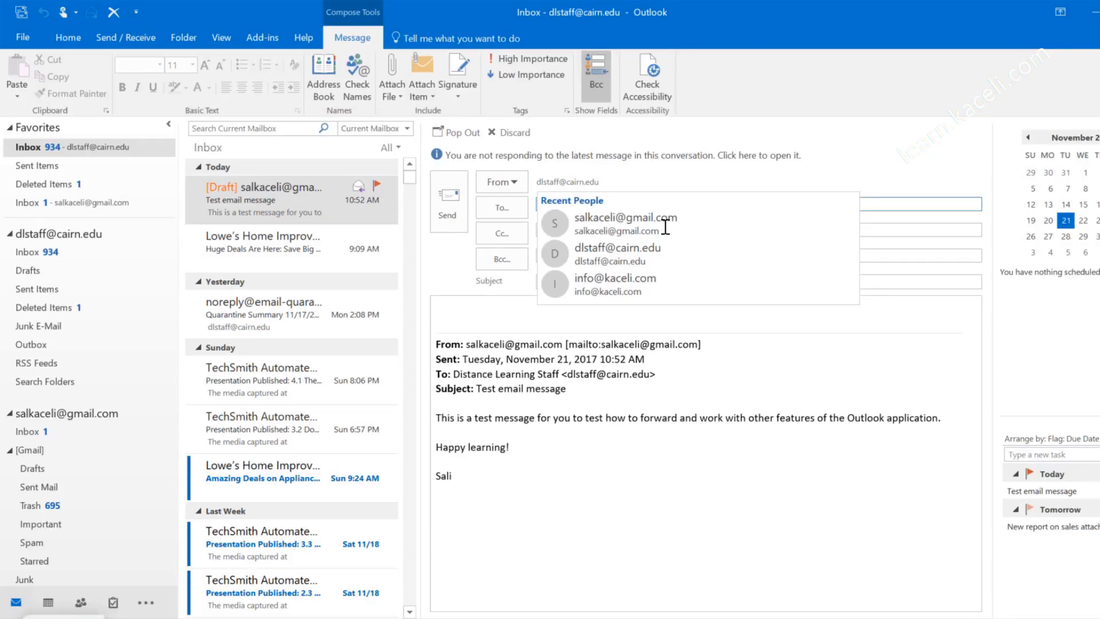
click(697, 440)
click(574, 205)
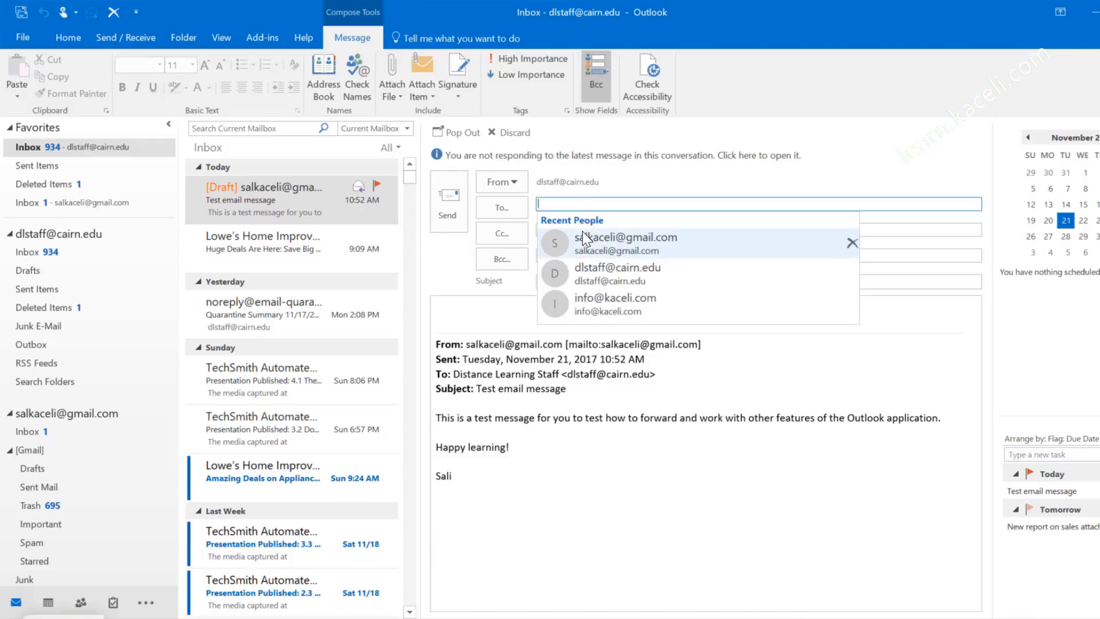
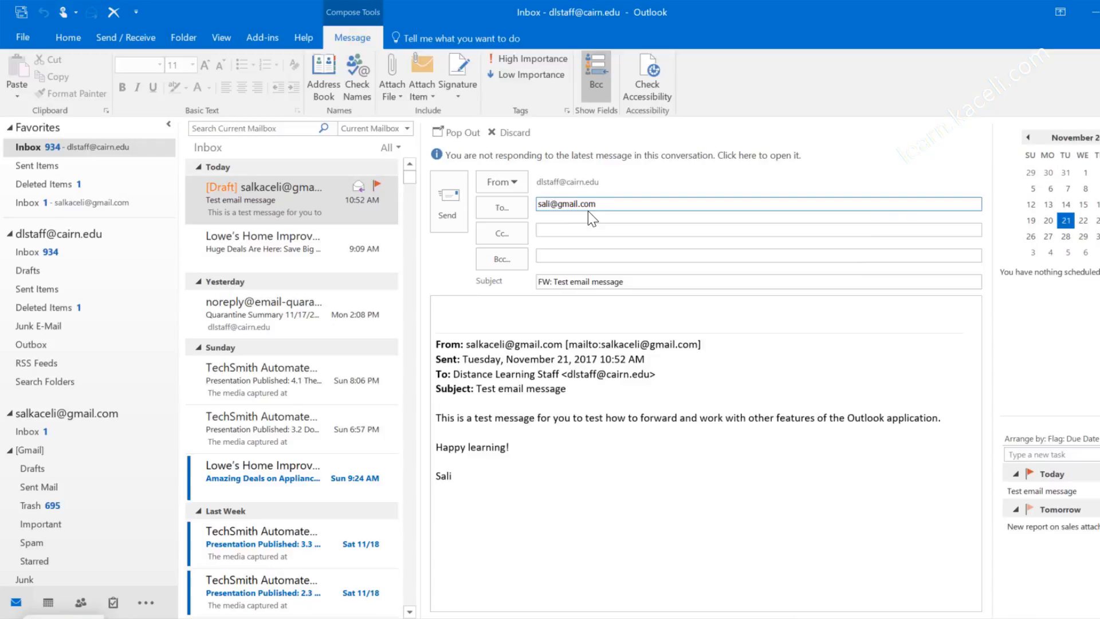
click(578, 230)
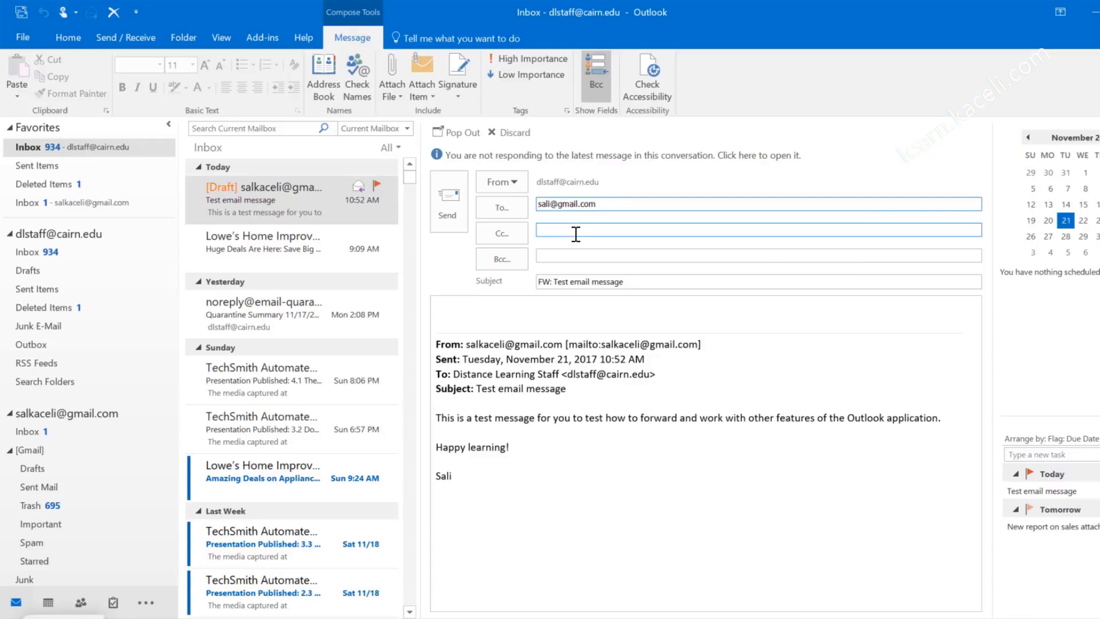
click(572, 373)
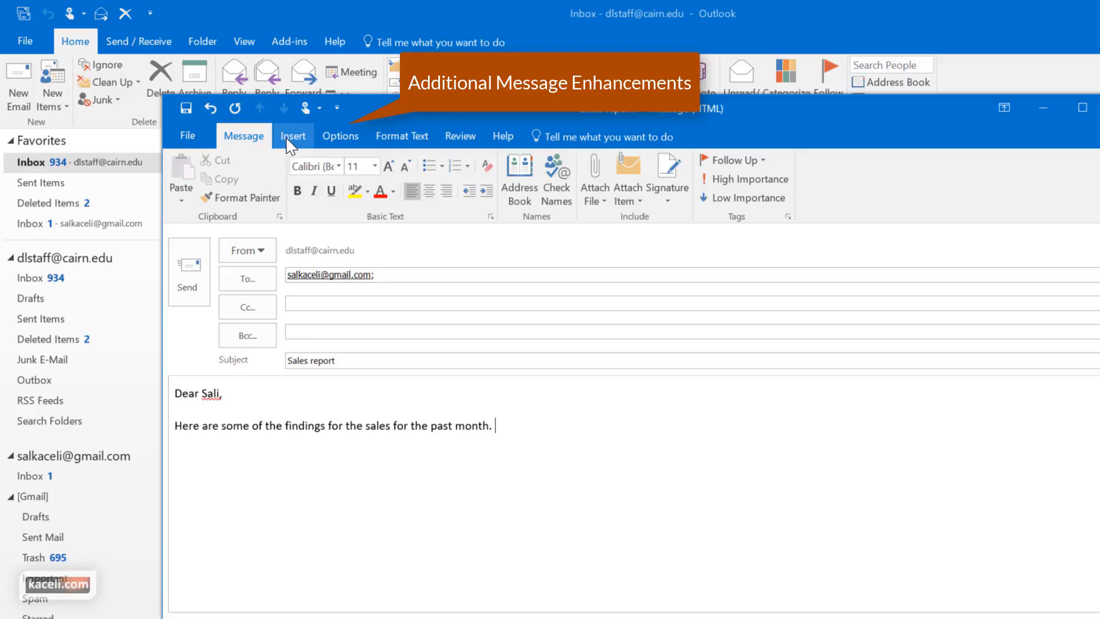
Step: Explore the Insert tab's Attach File, Outlook Item, Business Card and Calendar options, cancelling each dialog
click(314, 190)
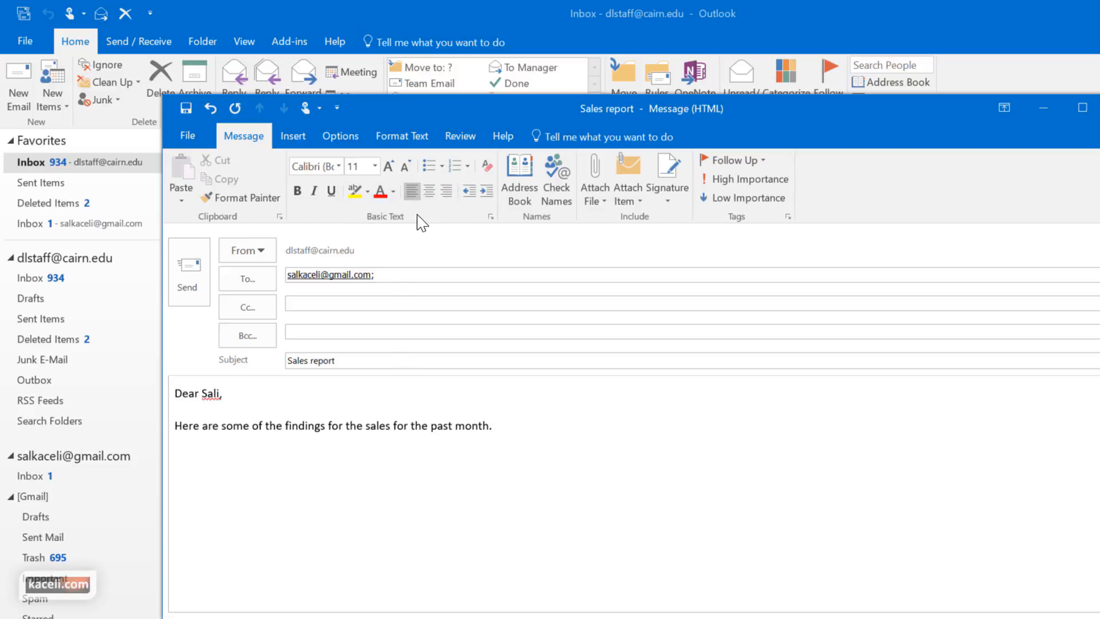
click(295, 144)
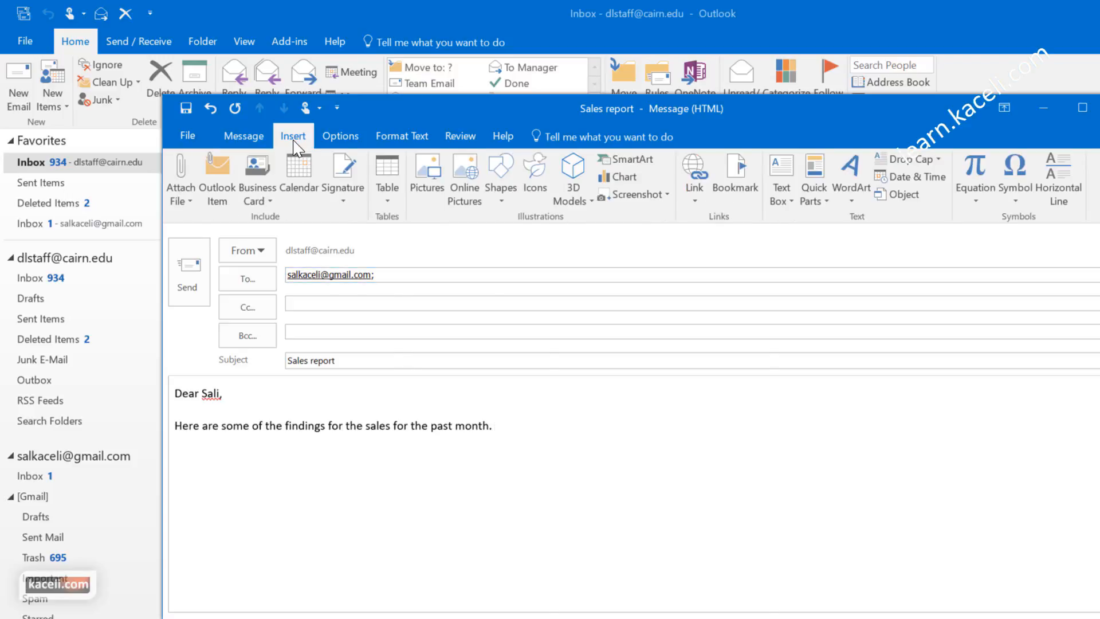
click(191, 202)
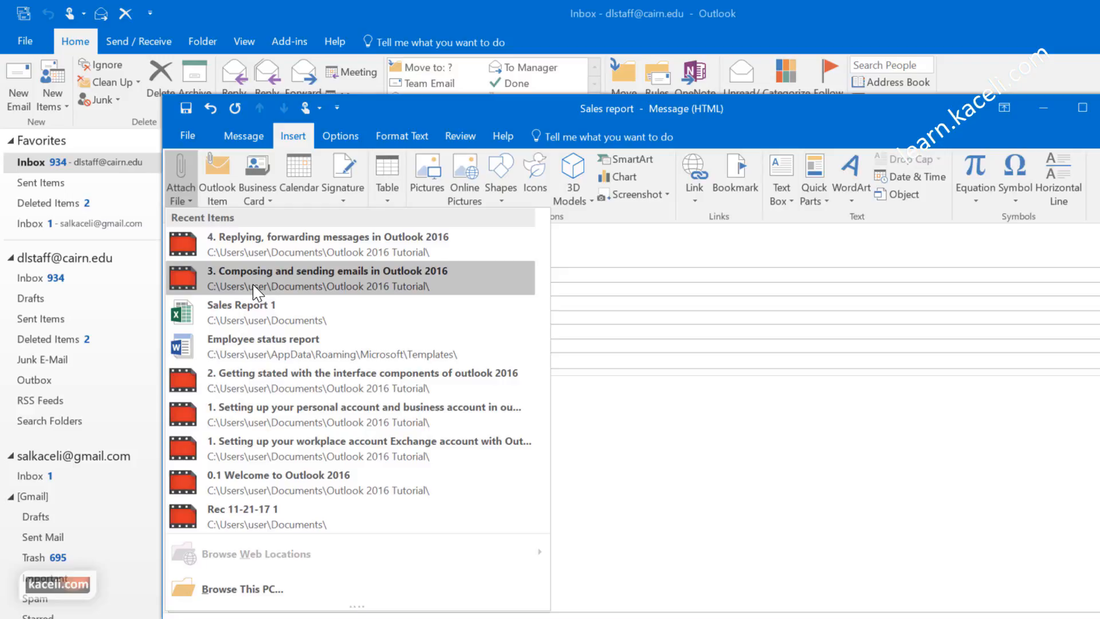
click(218, 191)
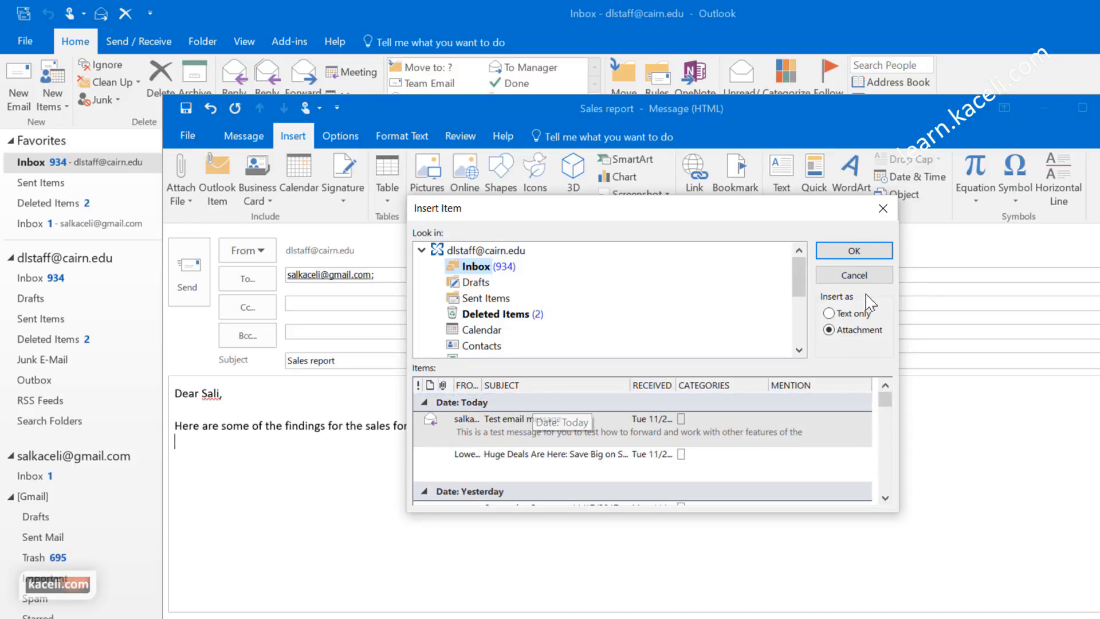
click(854, 275)
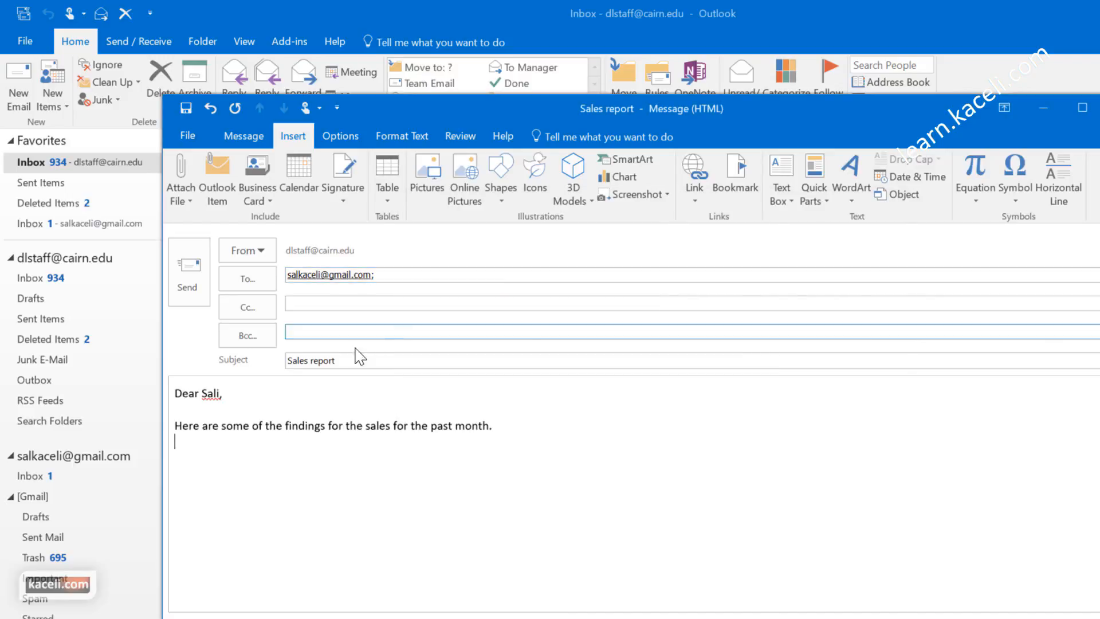
click(267, 202)
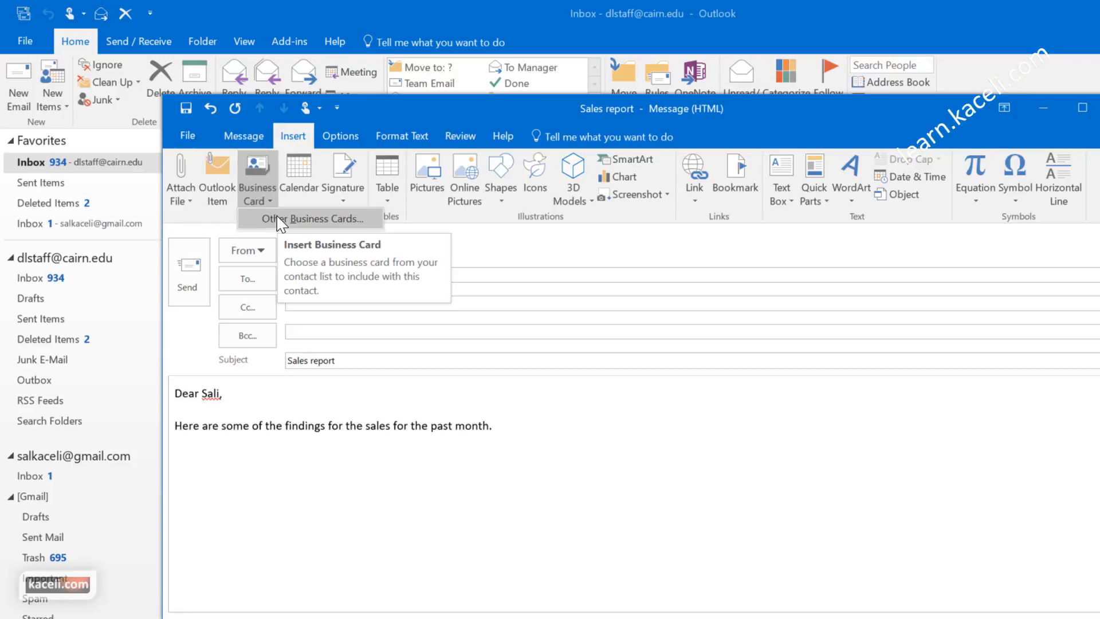
click(310, 192)
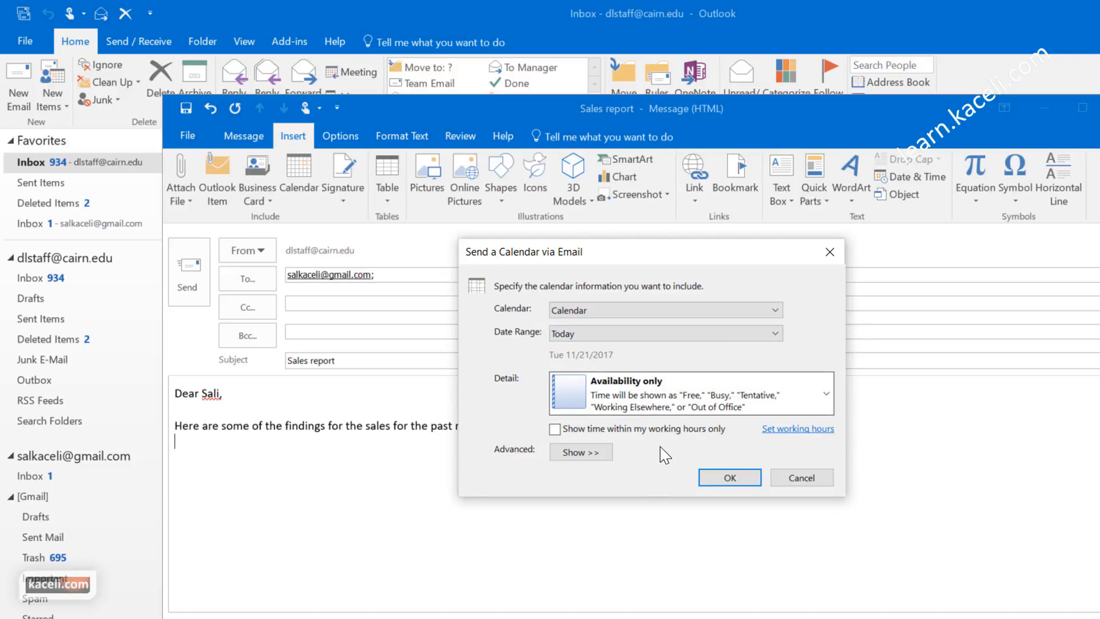
click(779, 482)
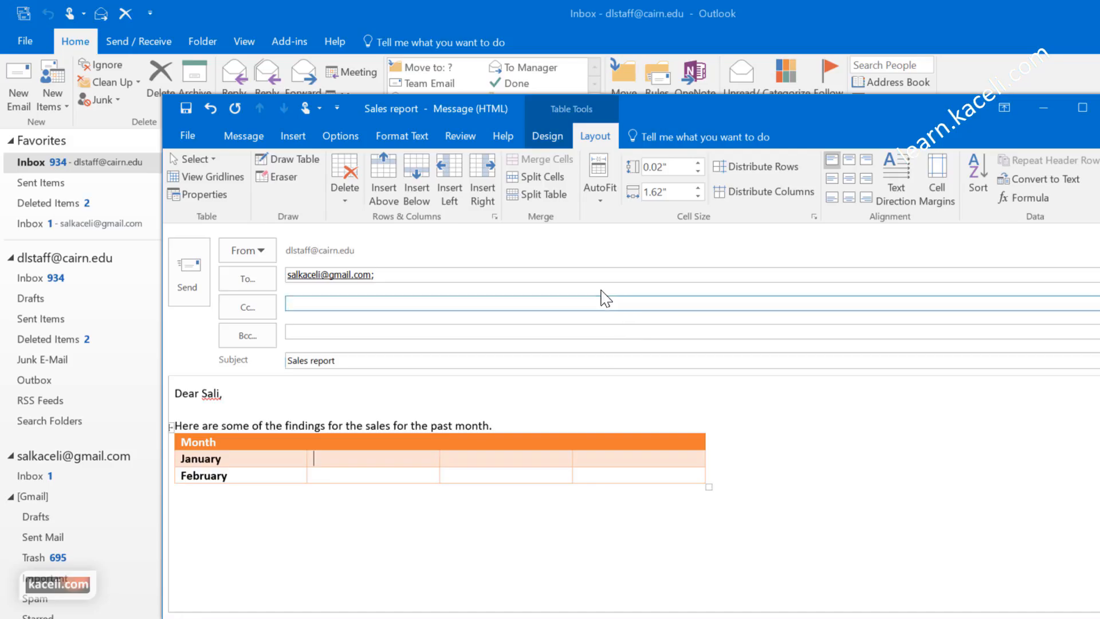
Step: Insert a 3D model from a file on the Insert tab, then browse the SmartArt gallery
click(292, 135)
click(427, 177)
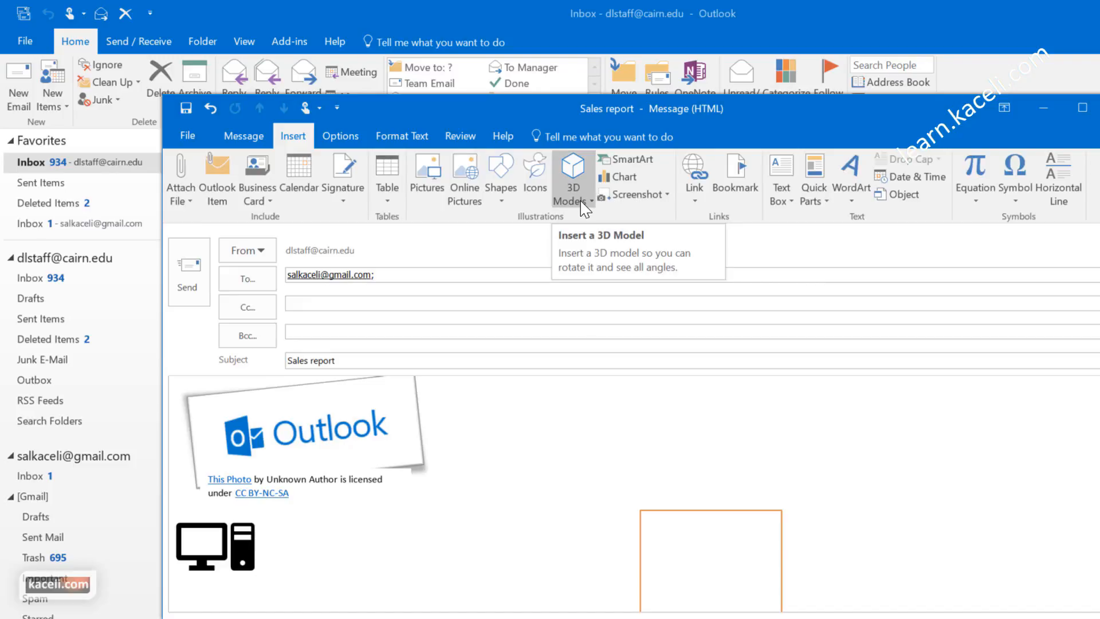
click(581, 204)
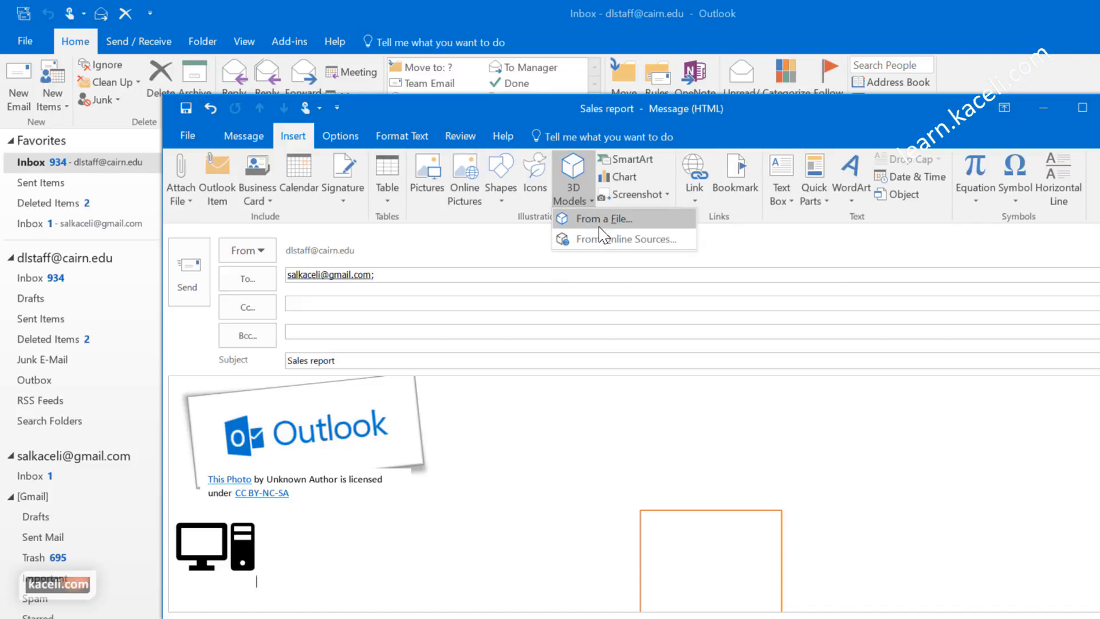
click(627, 238)
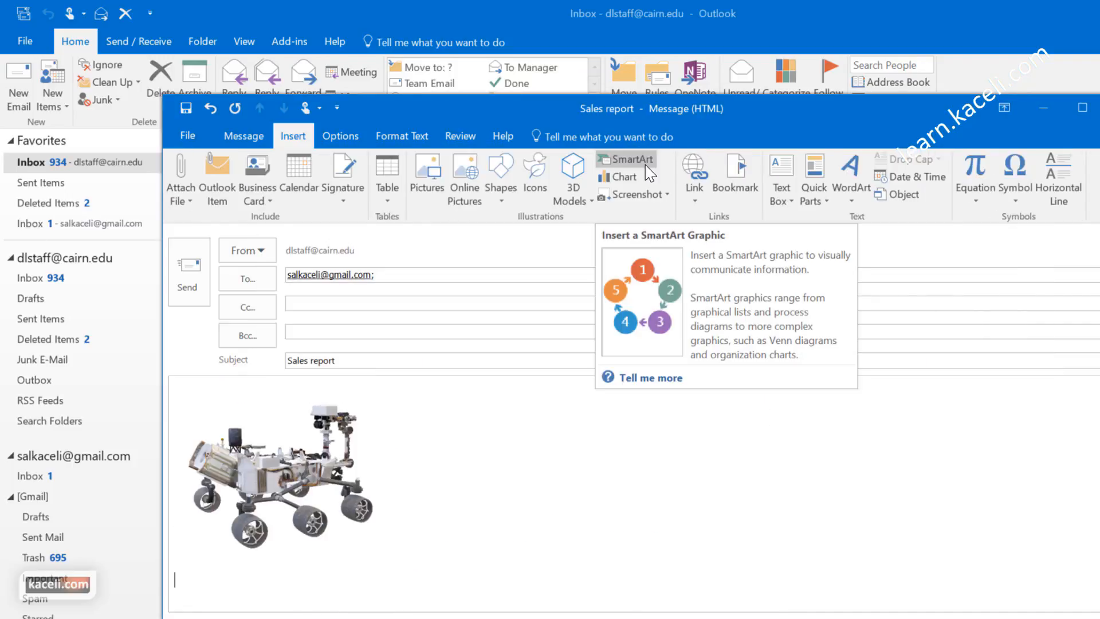
click(649, 170)
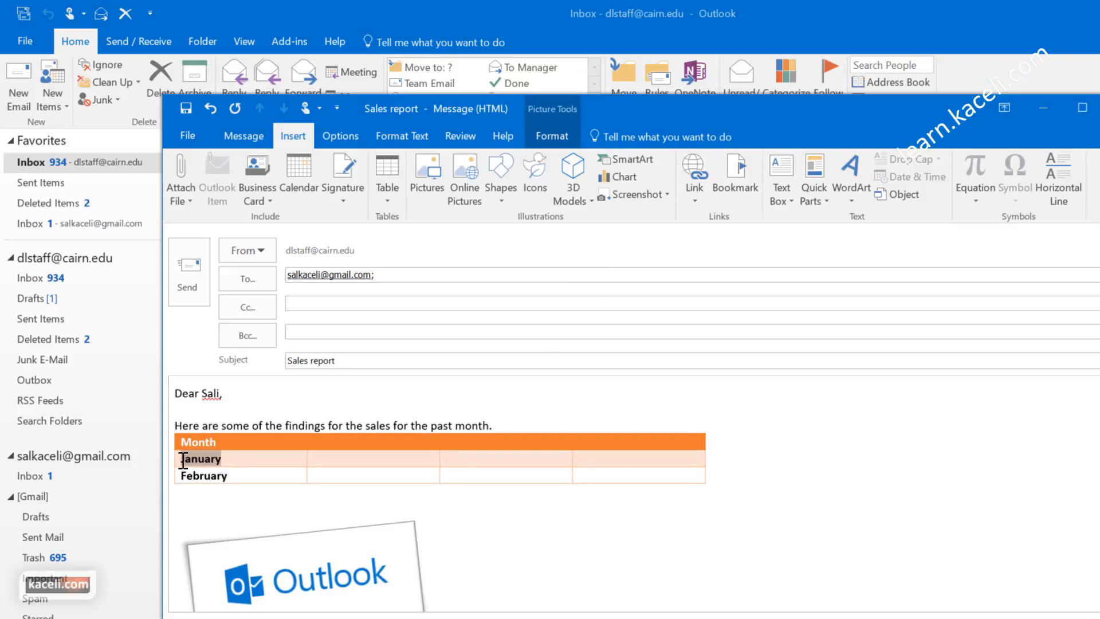
Step: Link the word January in the table to the YouTube web address
drag(181, 453, 189, 469)
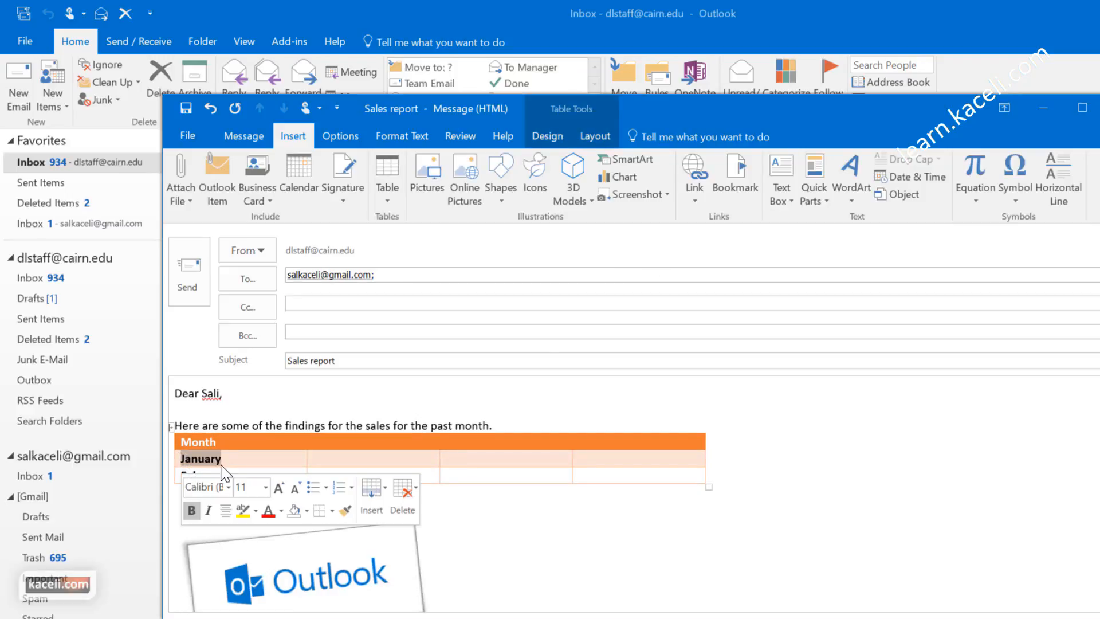
click(693, 172)
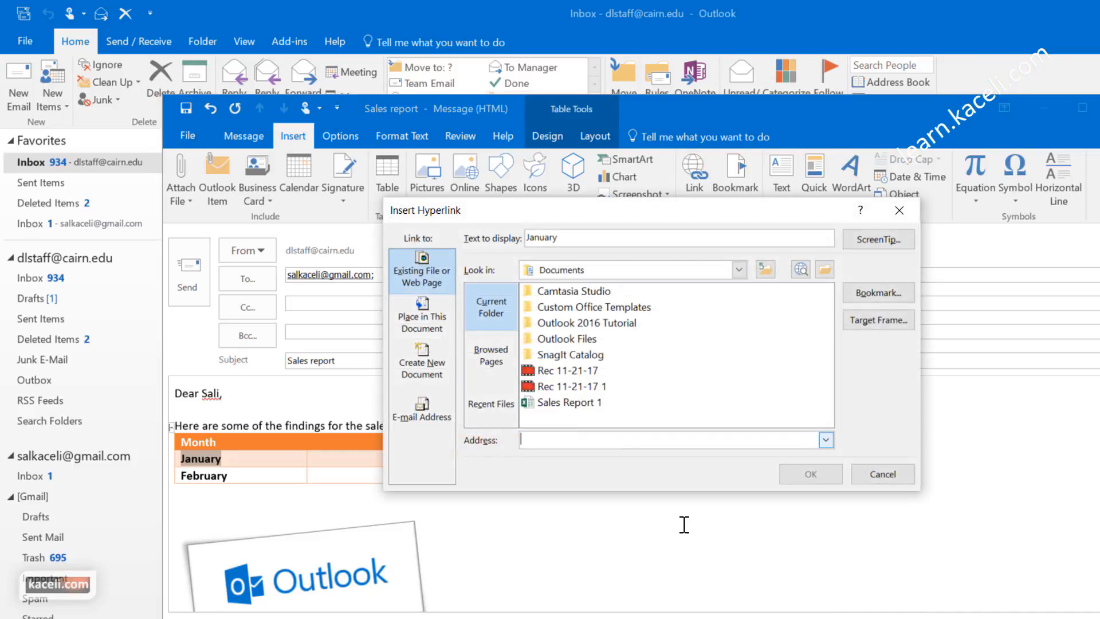
text(http://youtube.com/skaceli)
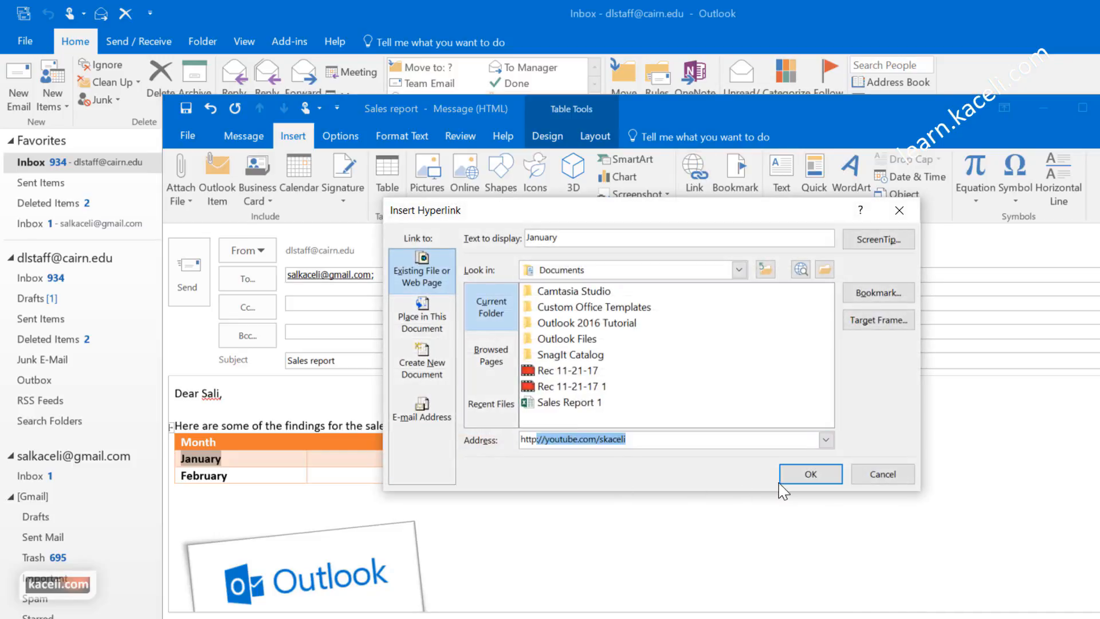
click(810, 475)
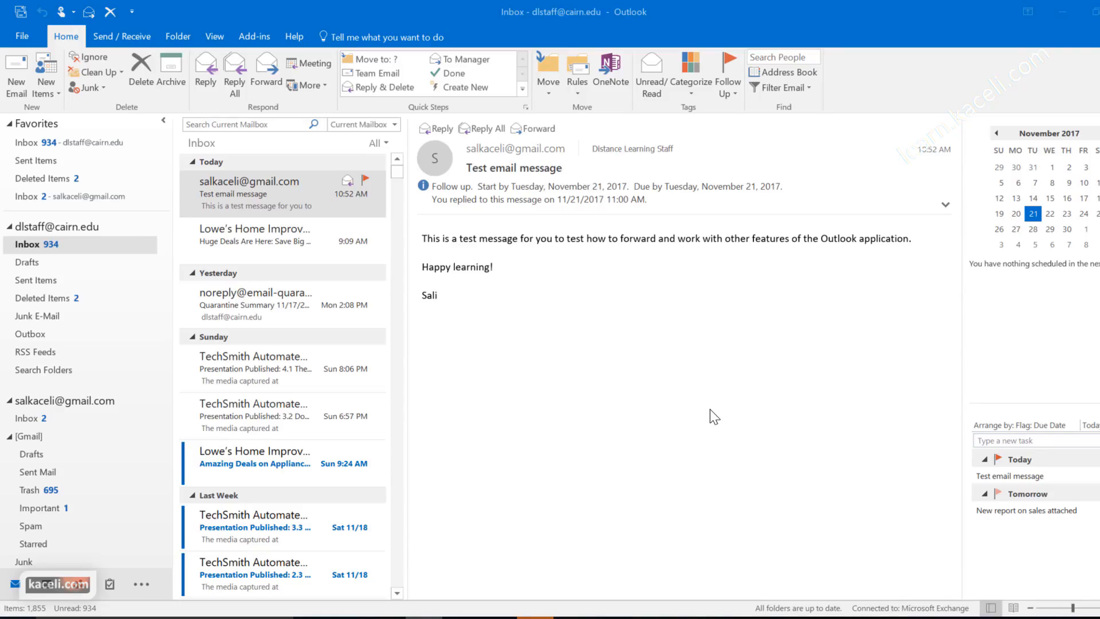
Step: Start a new email to the suggested Gmail contact and switch the address book to the Global Address List
click(15, 68)
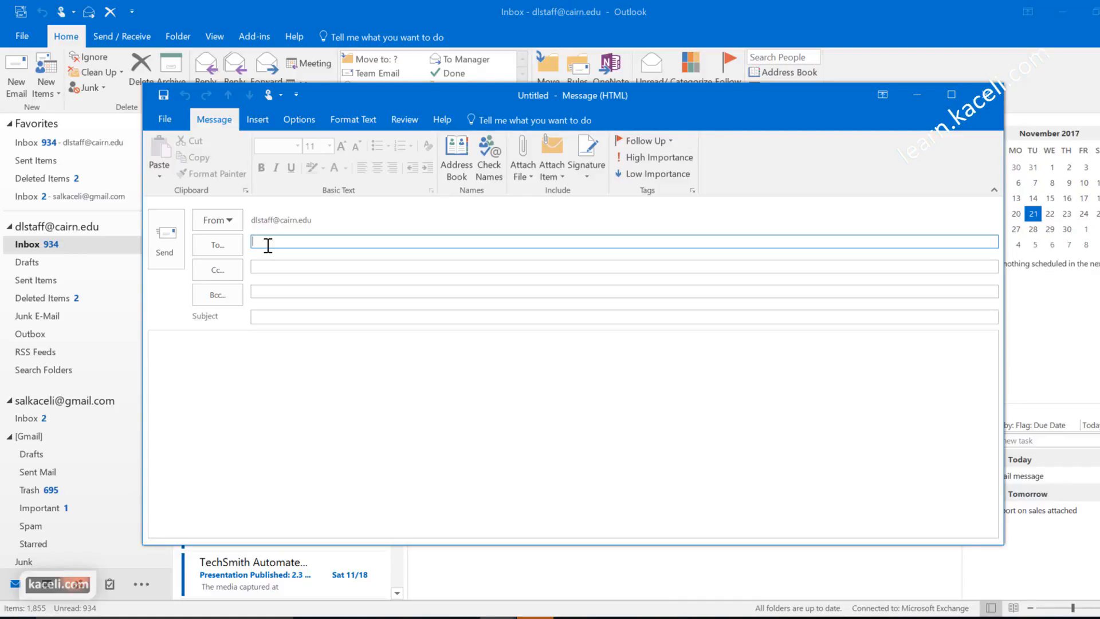
text(sal)
click(332, 265)
click(459, 173)
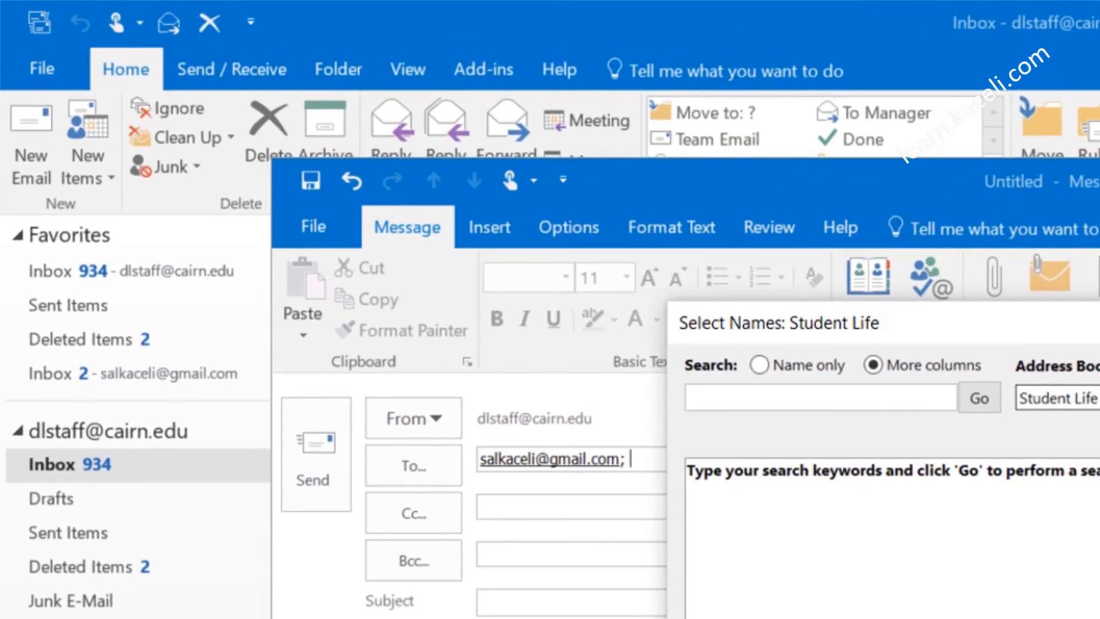
click(710, 232)
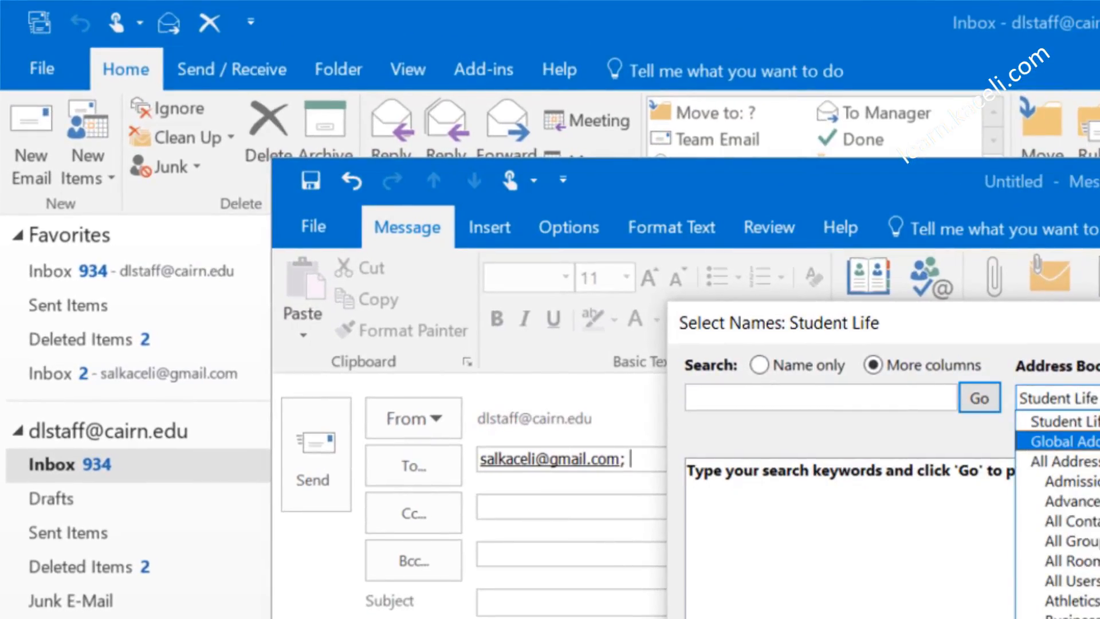
click(1060, 441)
click(759, 365)
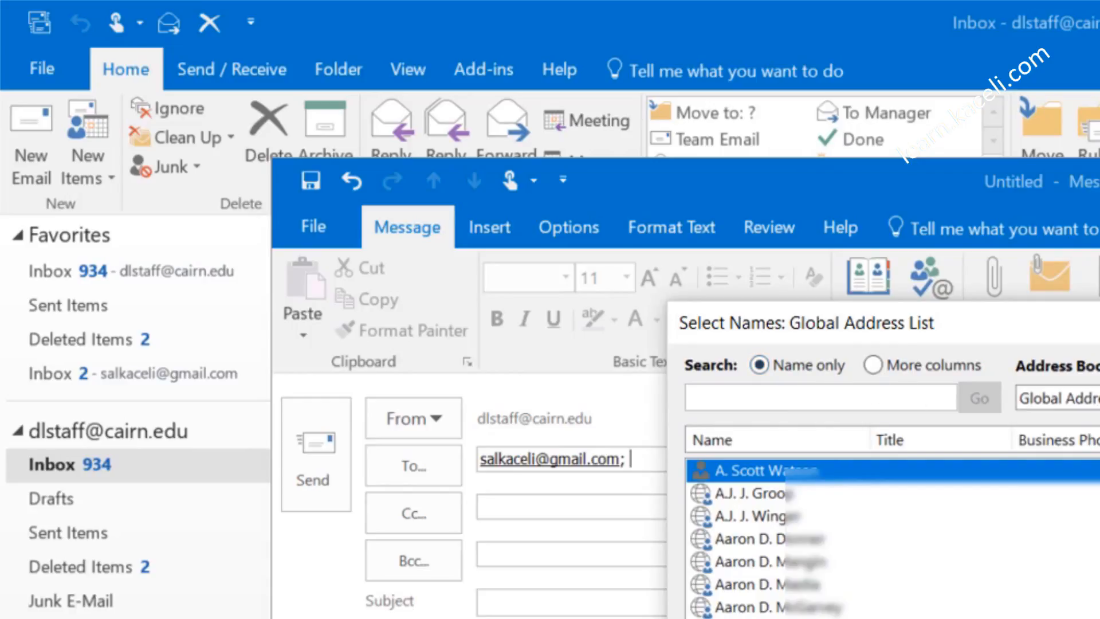
key(Escape)
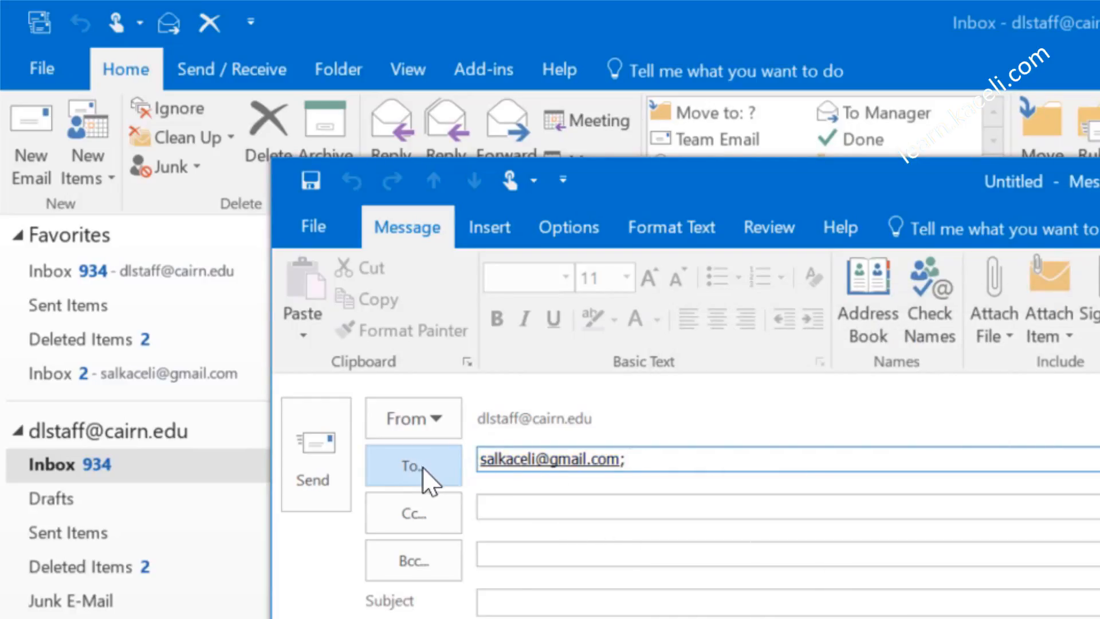
Step: Add Online Instructor to To and Cc, then search the address book for 'test'
click(422, 466)
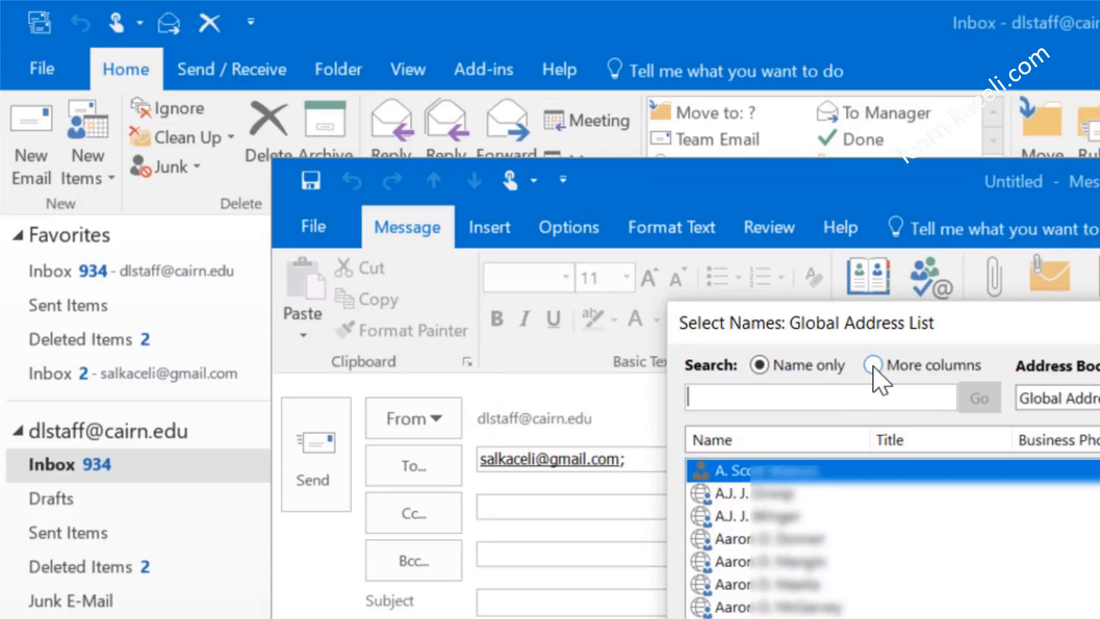
click(873, 367)
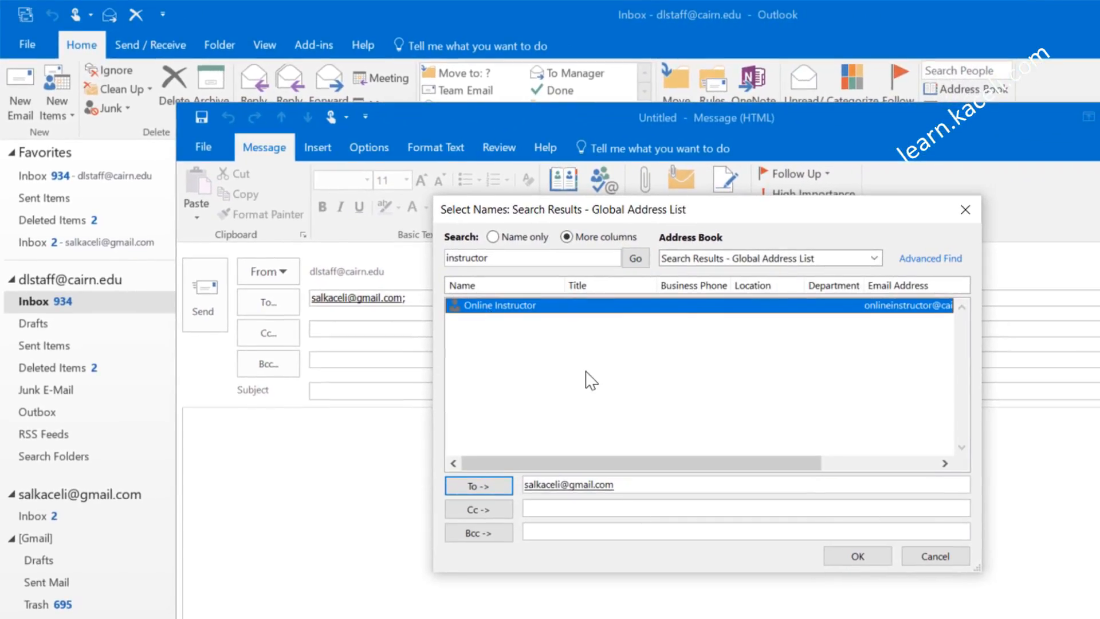
click(478, 486)
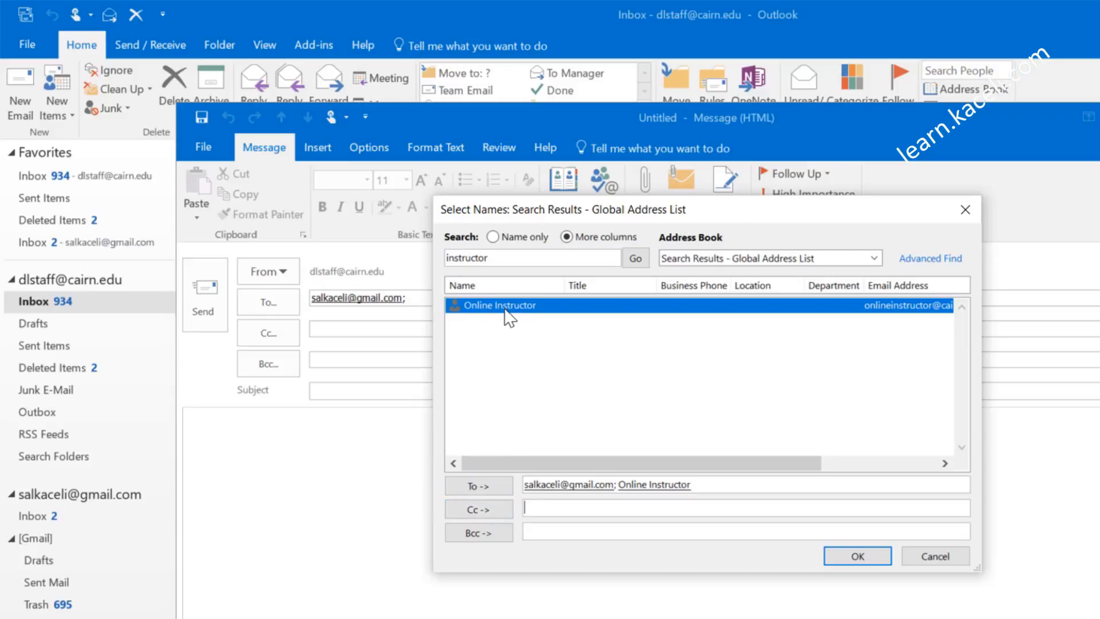
click(486, 511)
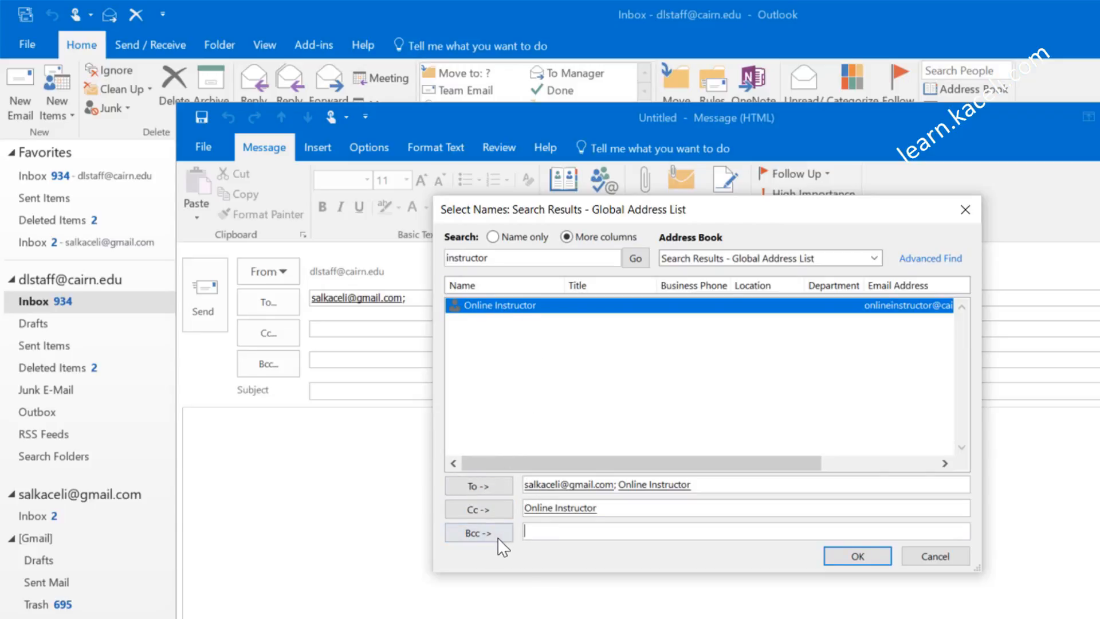
drag(511, 258, 403, 261)
text(test)
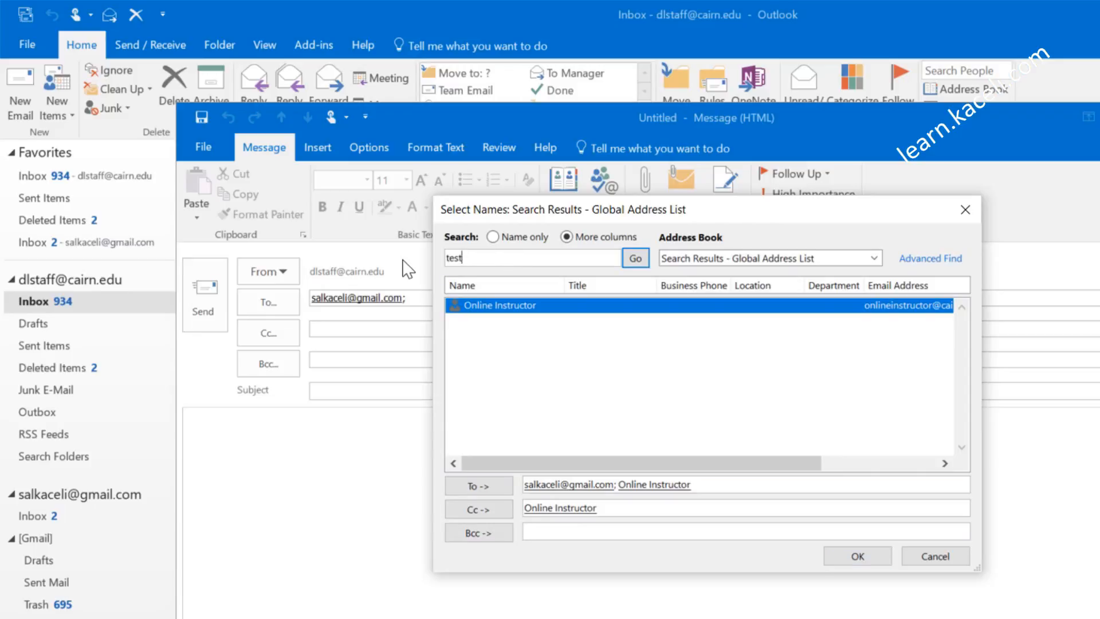
key(Return)
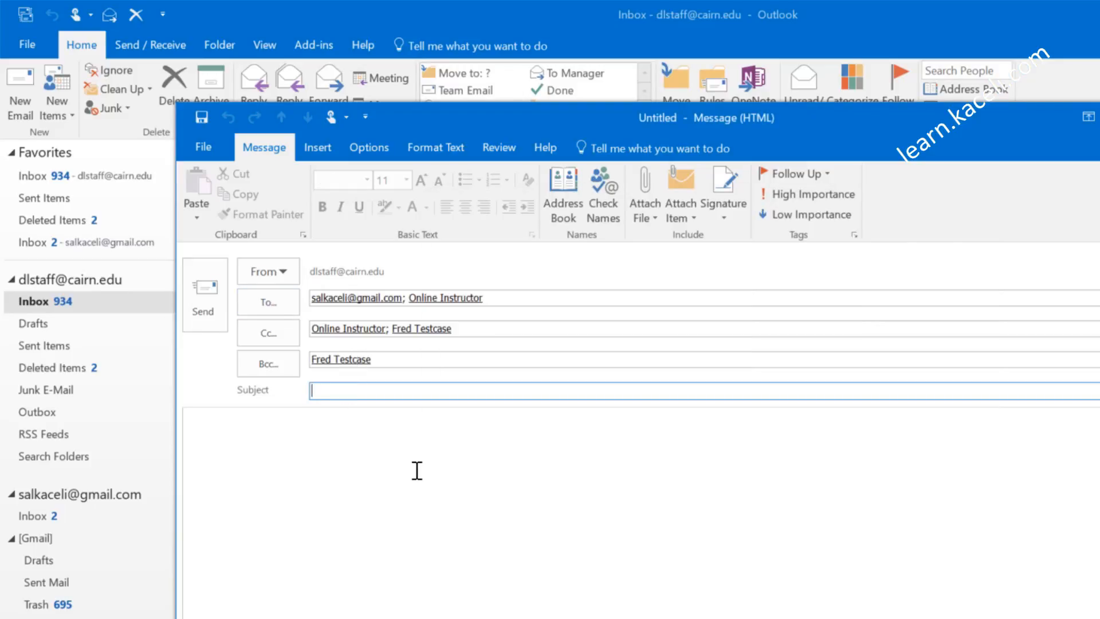
Step: Write a 'Test message' email with address-book instructions in the body and keep it as a draft
text(Test message)
click(376, 526)
text(To use the Address book, click on the To field or click on the Address book icon on the toolbar.)
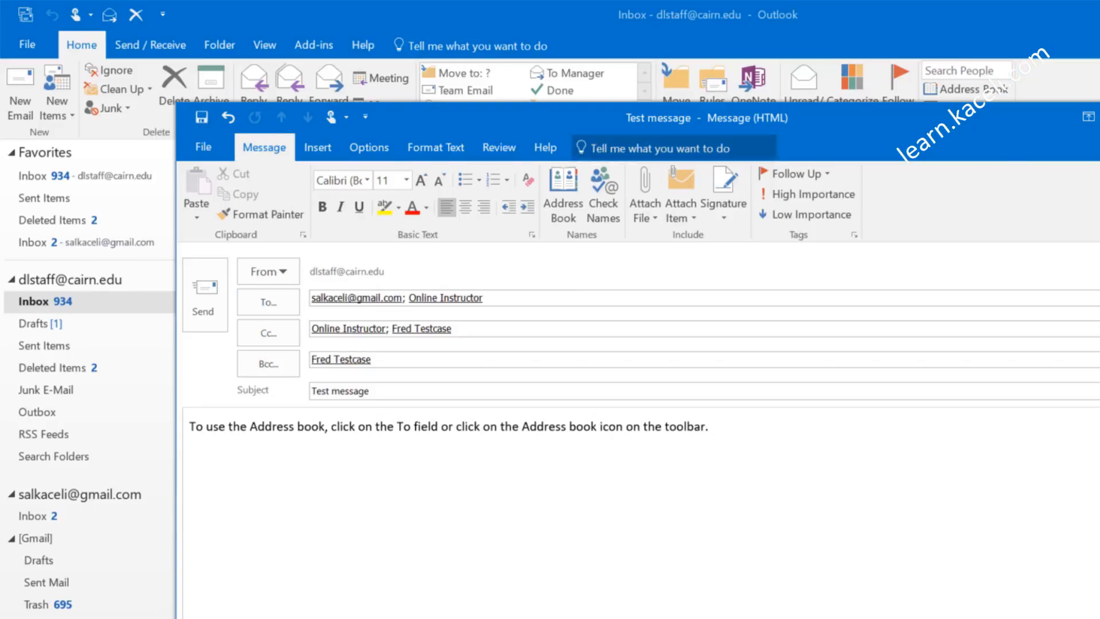
click(1099, 117)
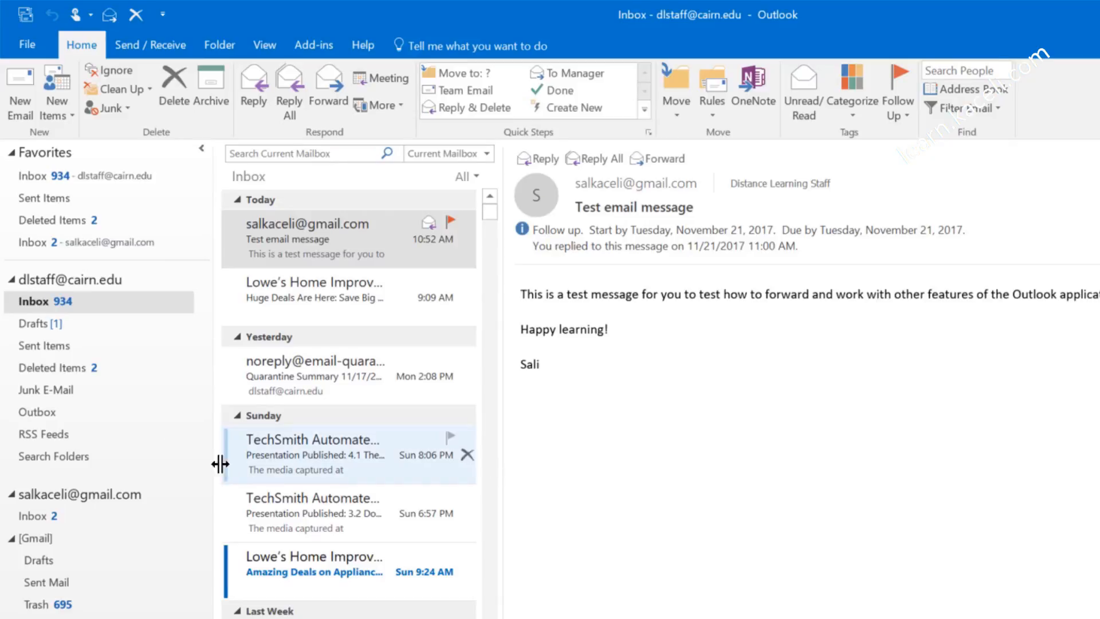
Step: Reopen the draft from Drafts and add 'Kjbb' to its body text
click(34, 324)
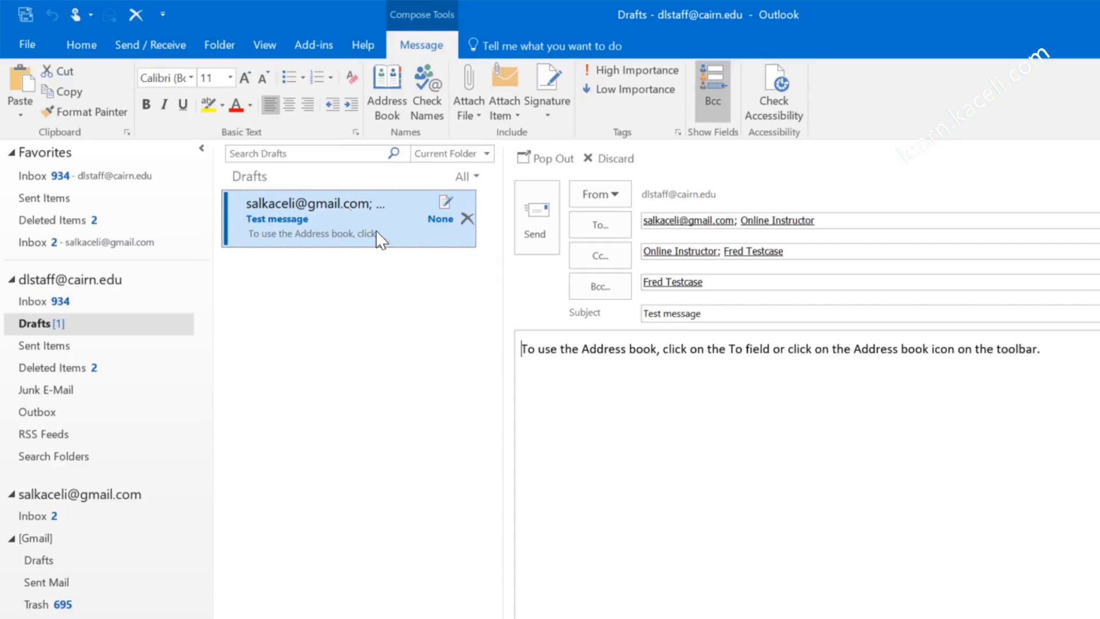
click(604, 349)
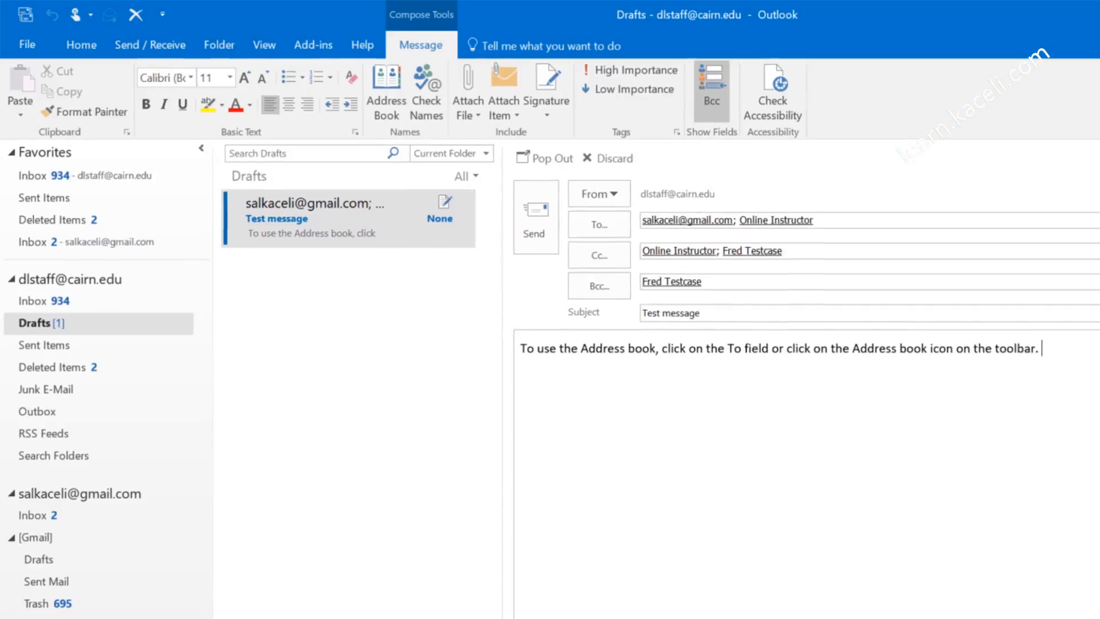
text(Kjbb)
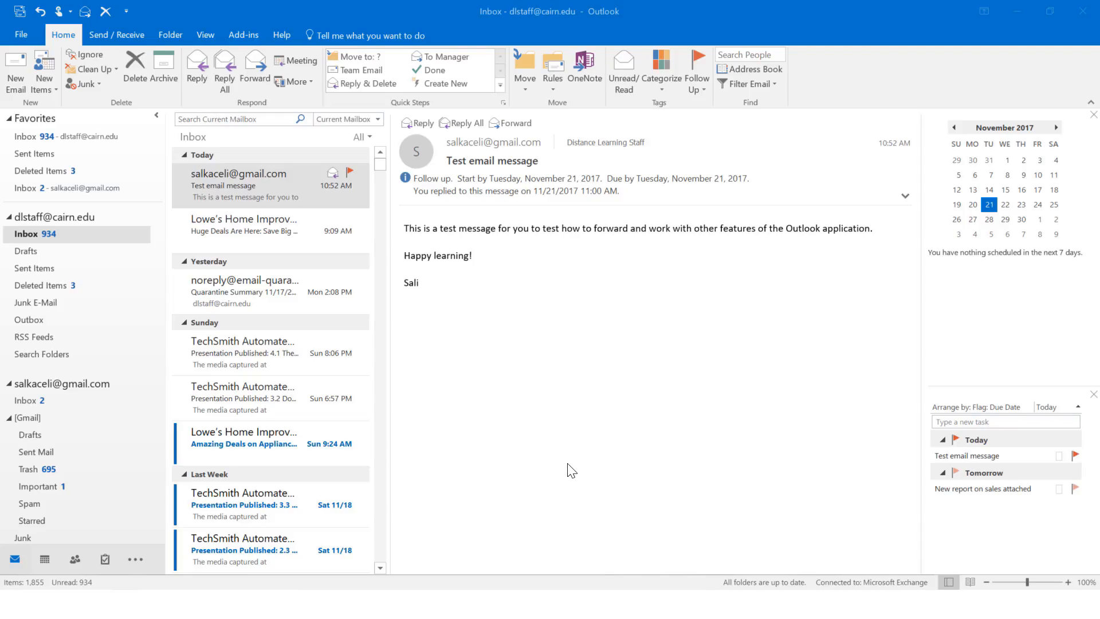
Step: Create a signature named 'Signature for new messages' and paste the prepared four-line text into it
click(15, 73)
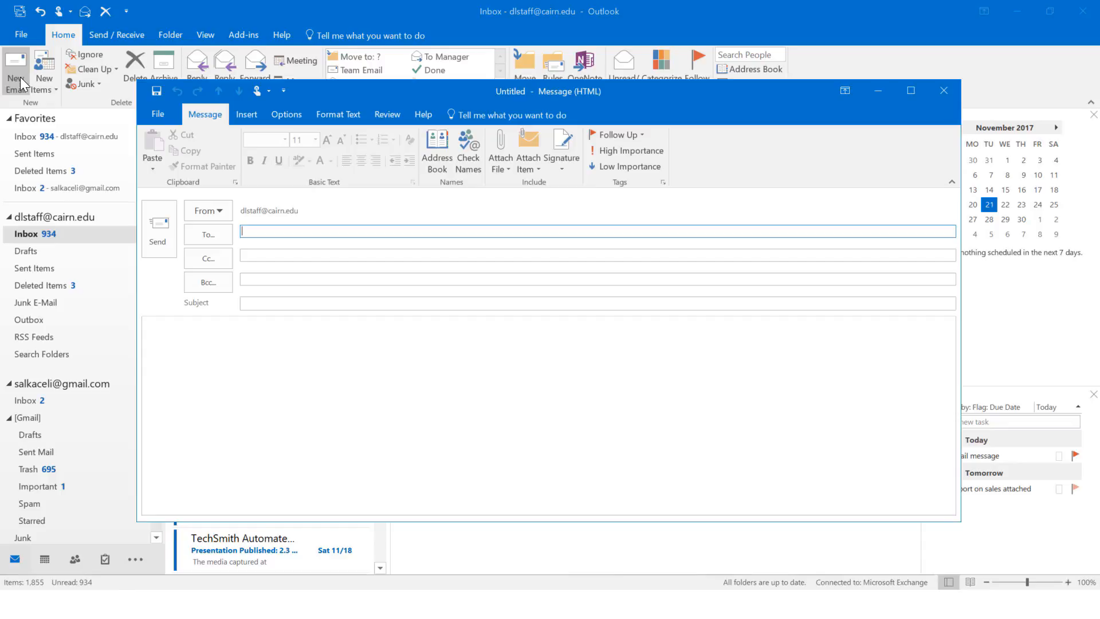
click(563, 167)
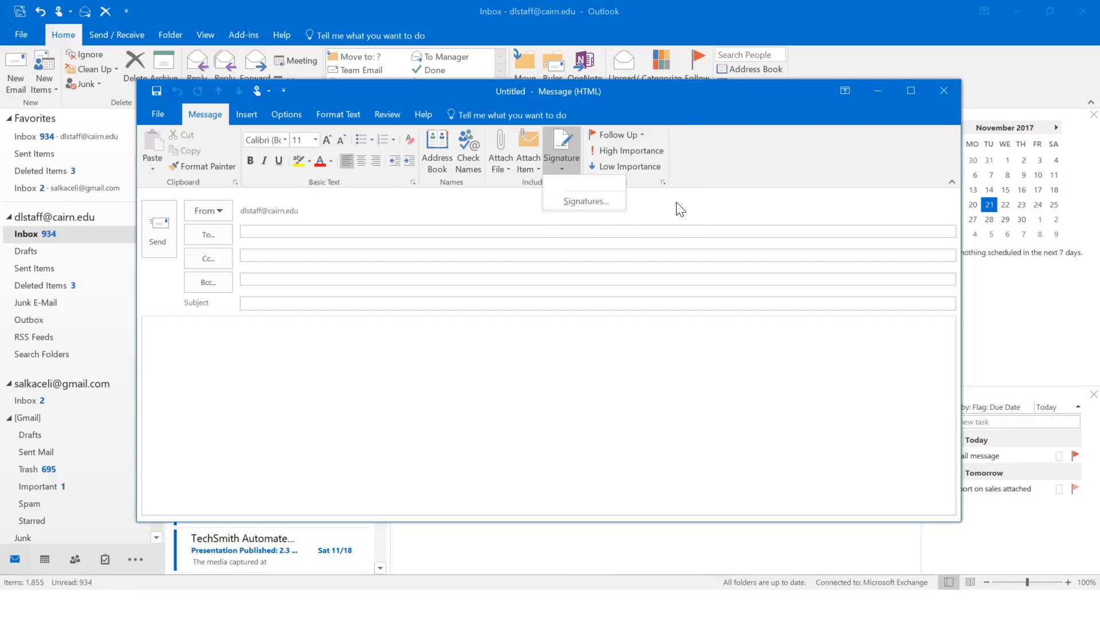
click(568, 201)
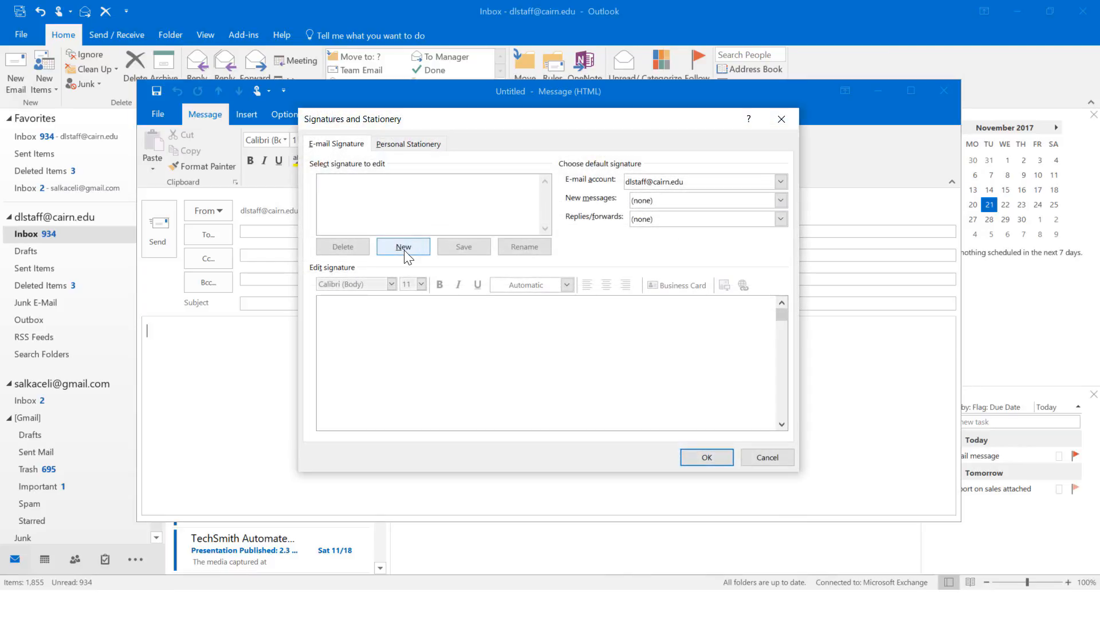
click(404, 247)
text(Signature for new messages)
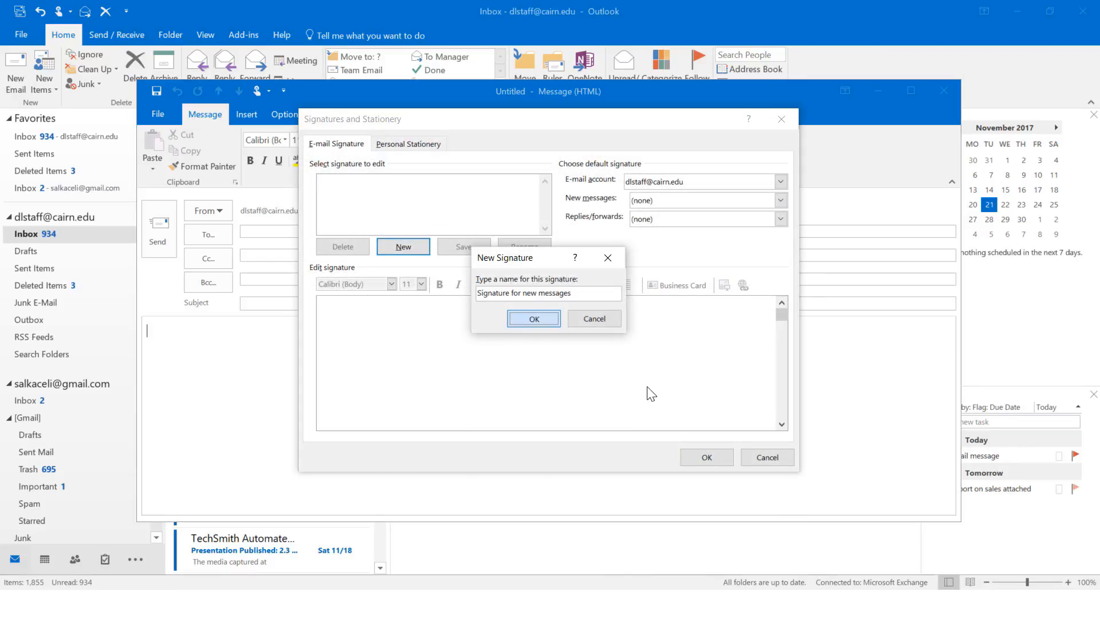
key(Return)
click(371, 326)
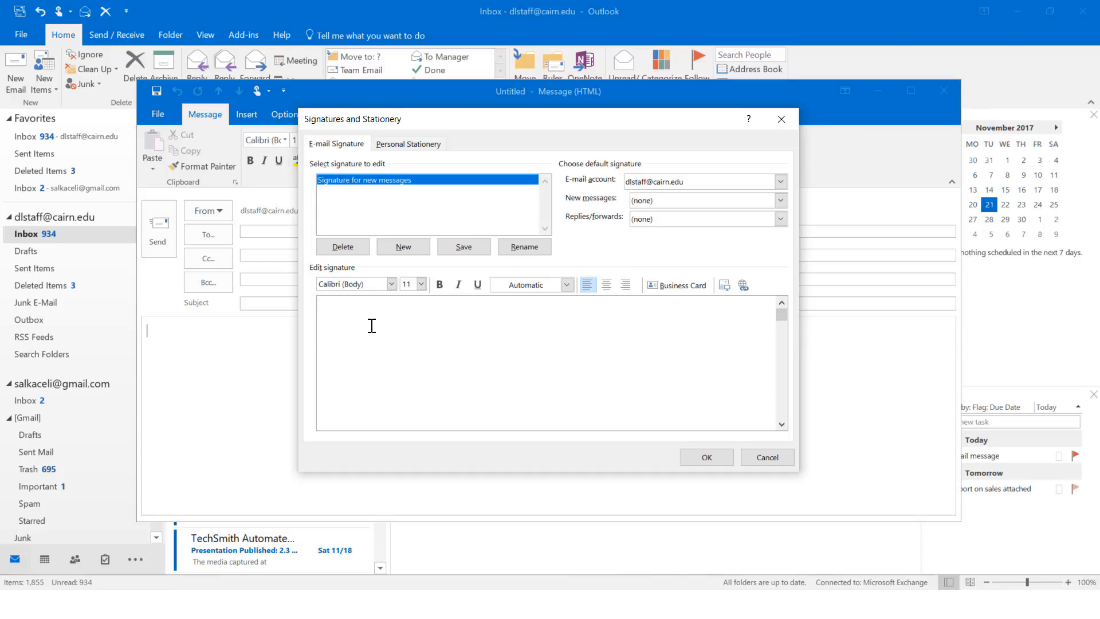
text(Sali Sali Kaceli Position title Department, Institution, Address)
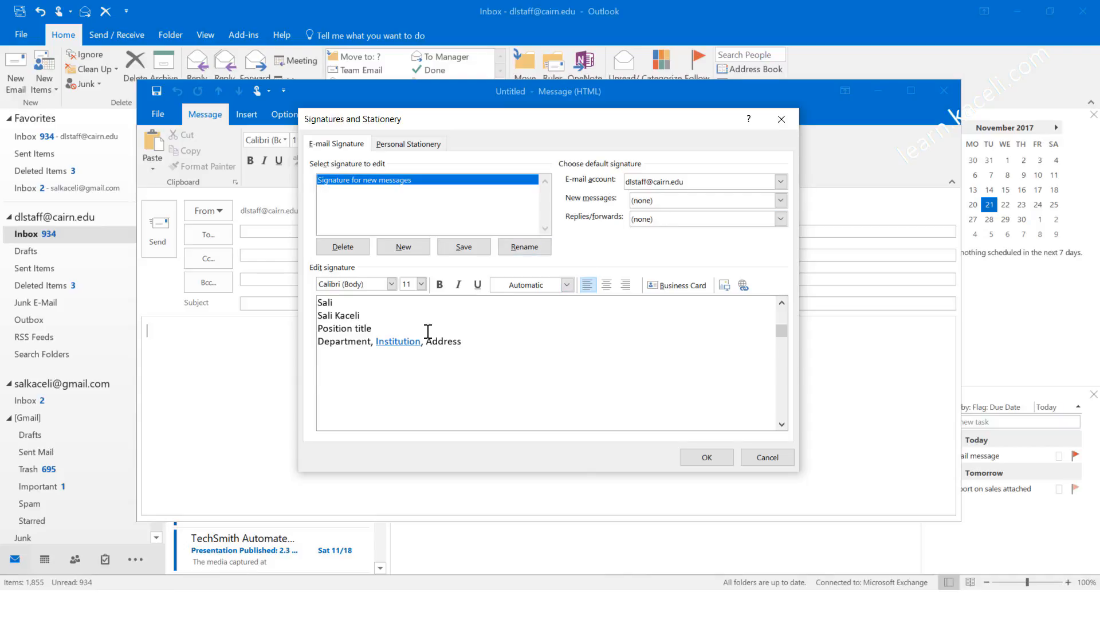
Step: Make 'Signature for new messages' the default signature for new messages and save
click(780, 201)
click(720, 294)
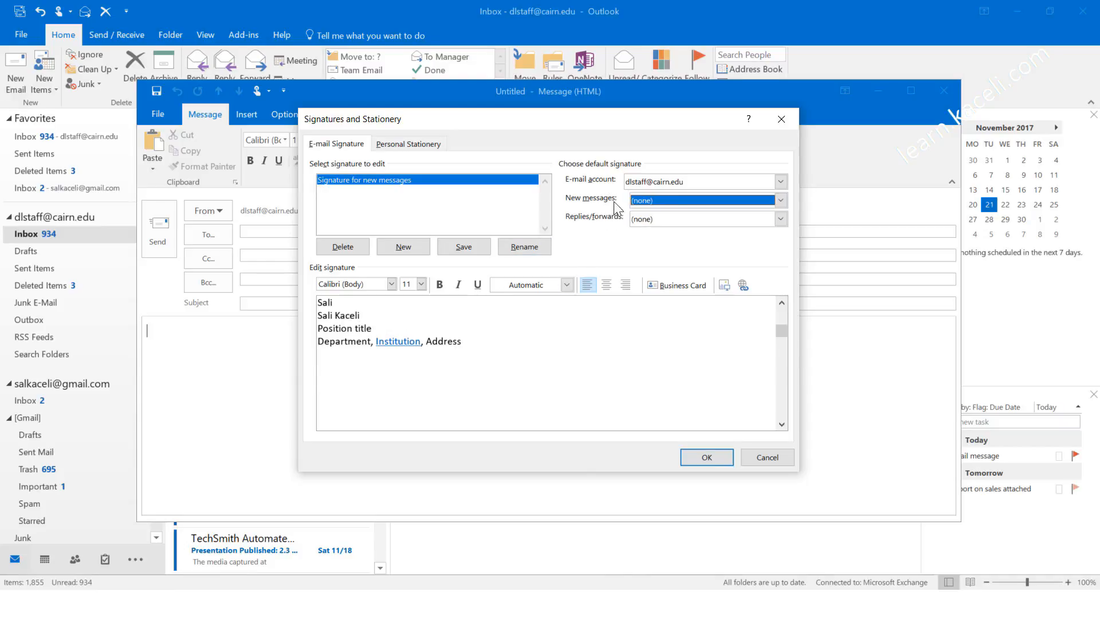
click(780, 201)
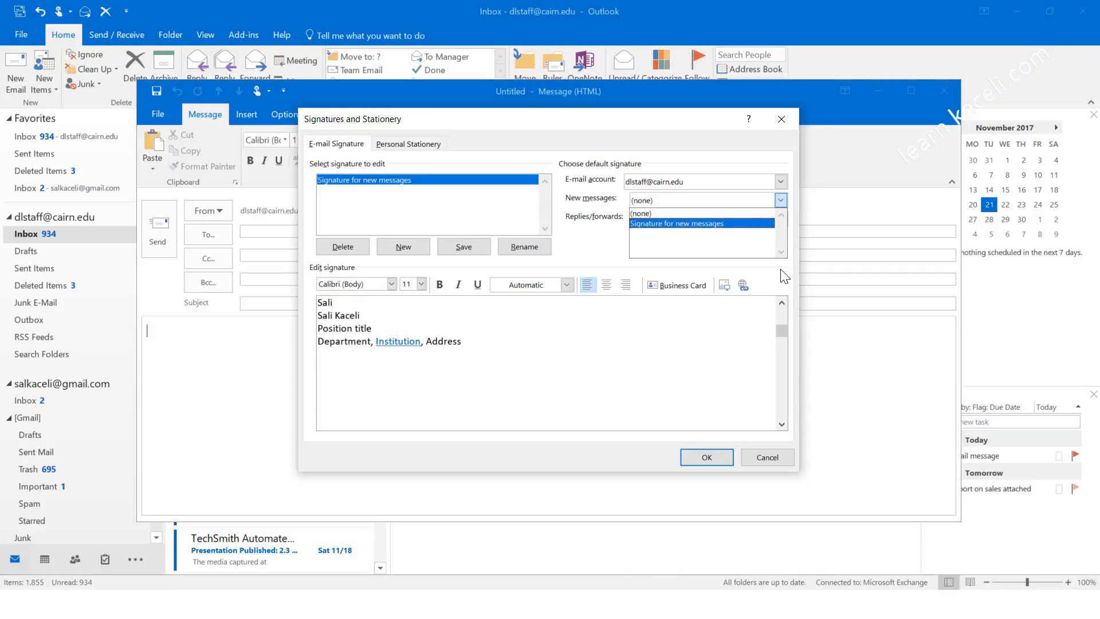
click(651, 224)
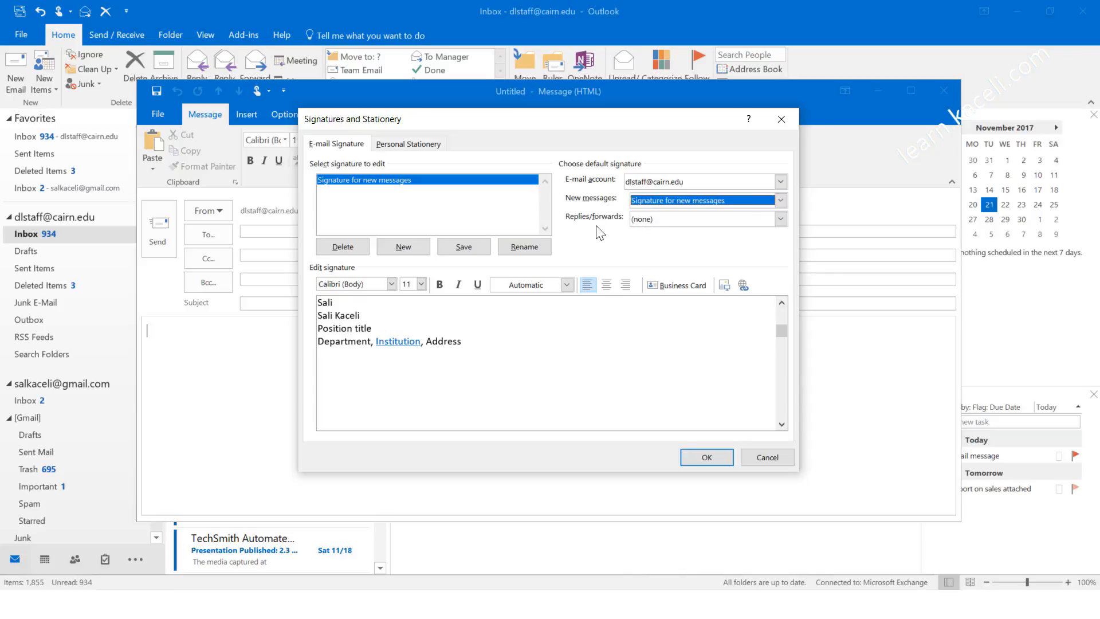
click(700, 458)
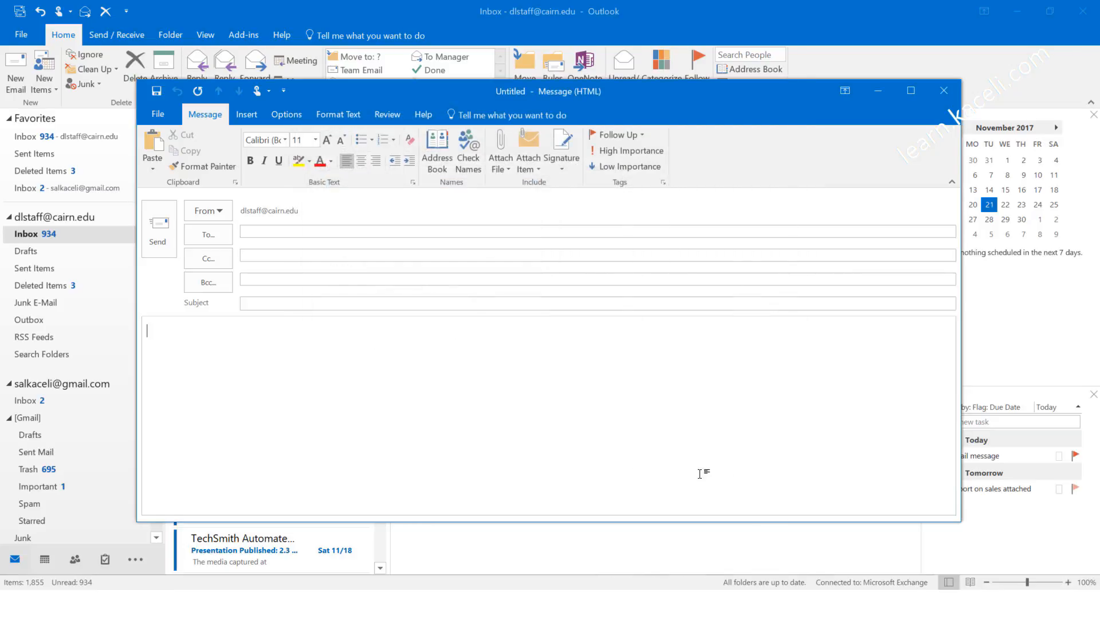
Step: Add 'Signature for Replies' as the replies/forwards default, then close the Untitled message
click(563, 166)
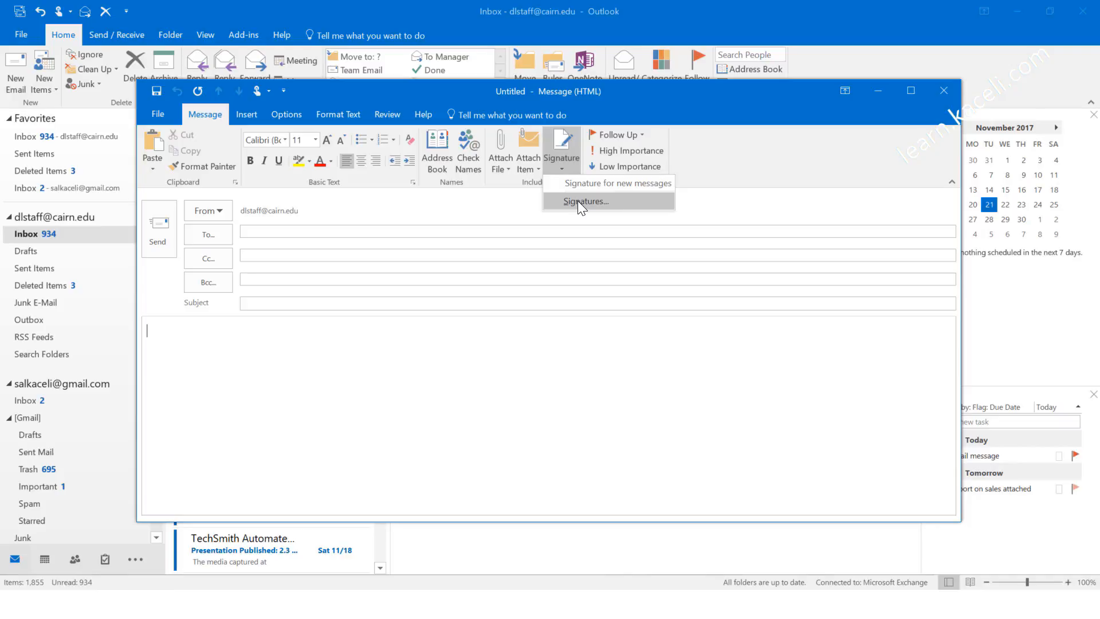
click(578, 200)
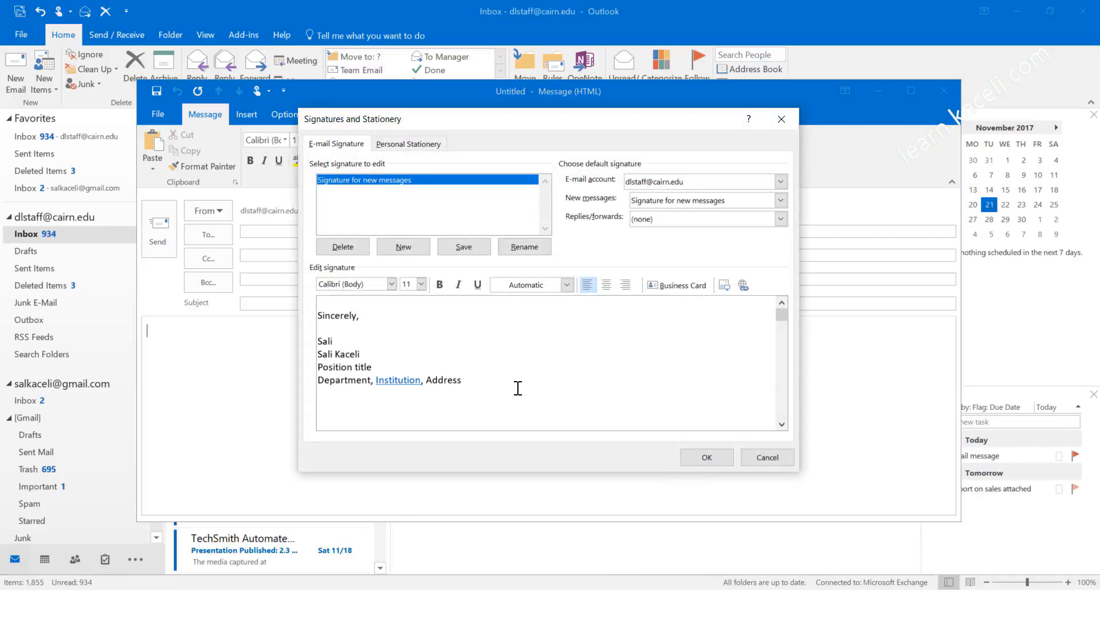
click(392, 245)
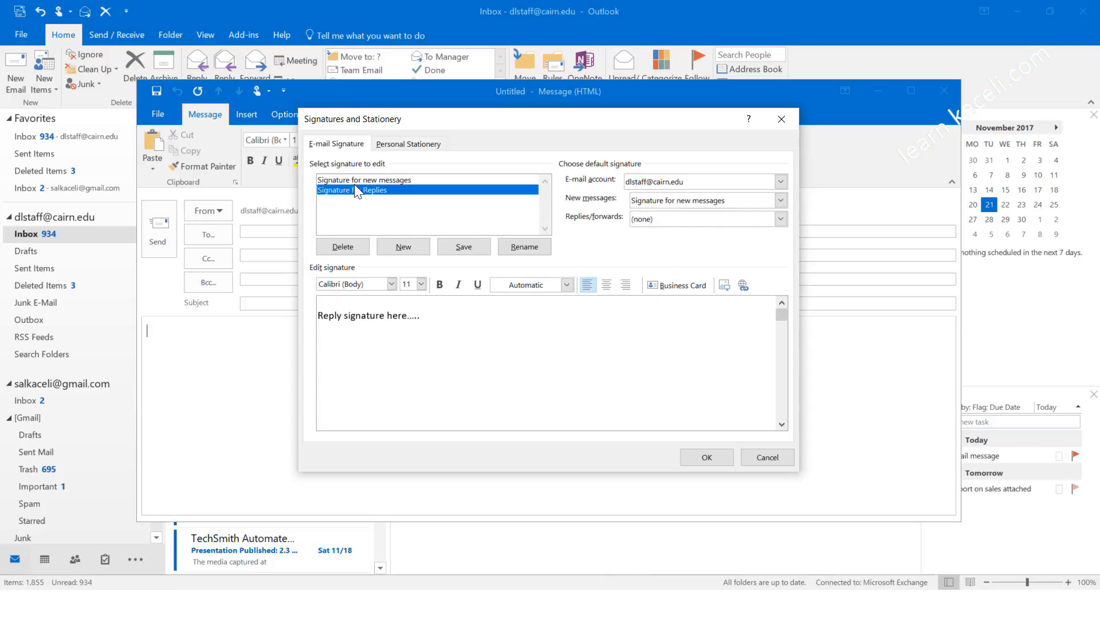
click(659, 220)
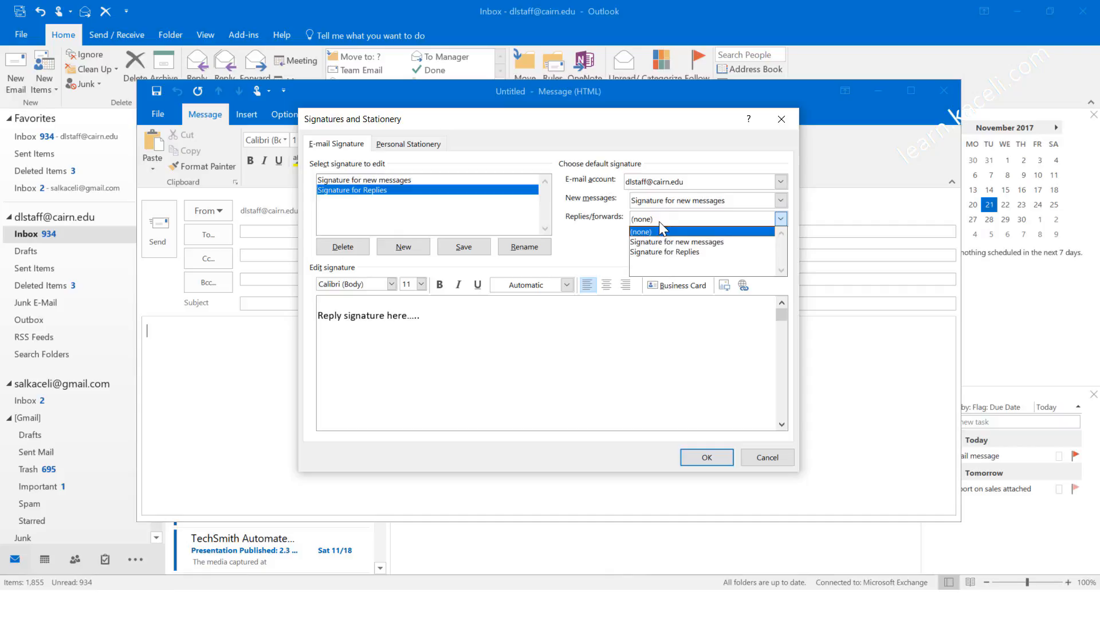
click(665, 252)
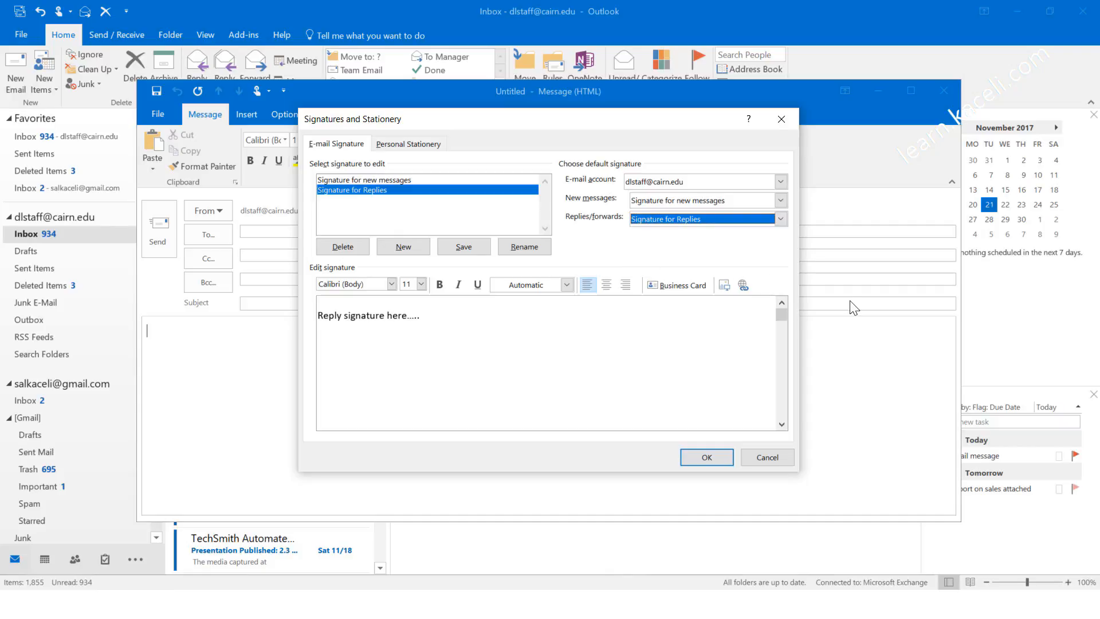
click(706, 457)
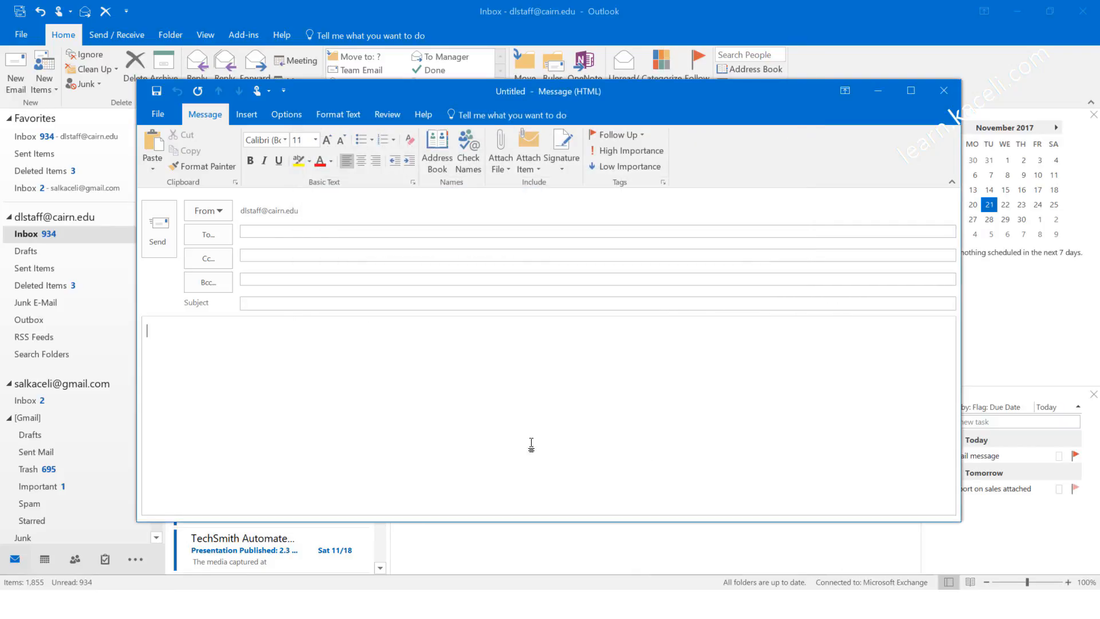
click(944, 91)
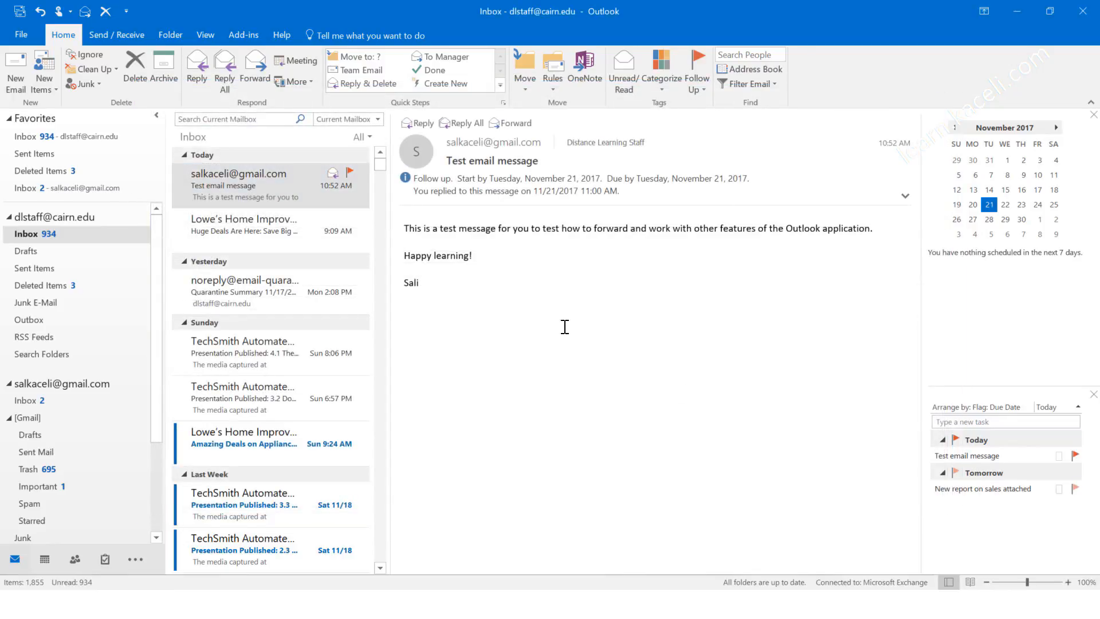
Step: Verify a new email shows the Sincerely signature, then reply to 'Test email message' with 'Reply signature here'
click(15, 84)
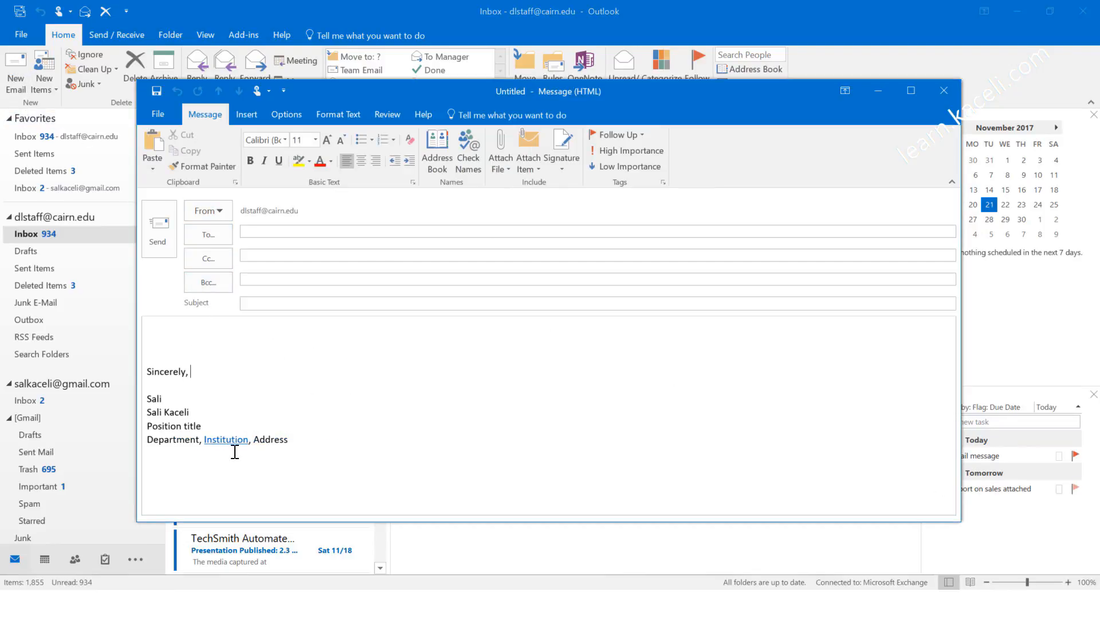
drag(178, 343, 295, 452)
click(294, 453)
click(948, 96)
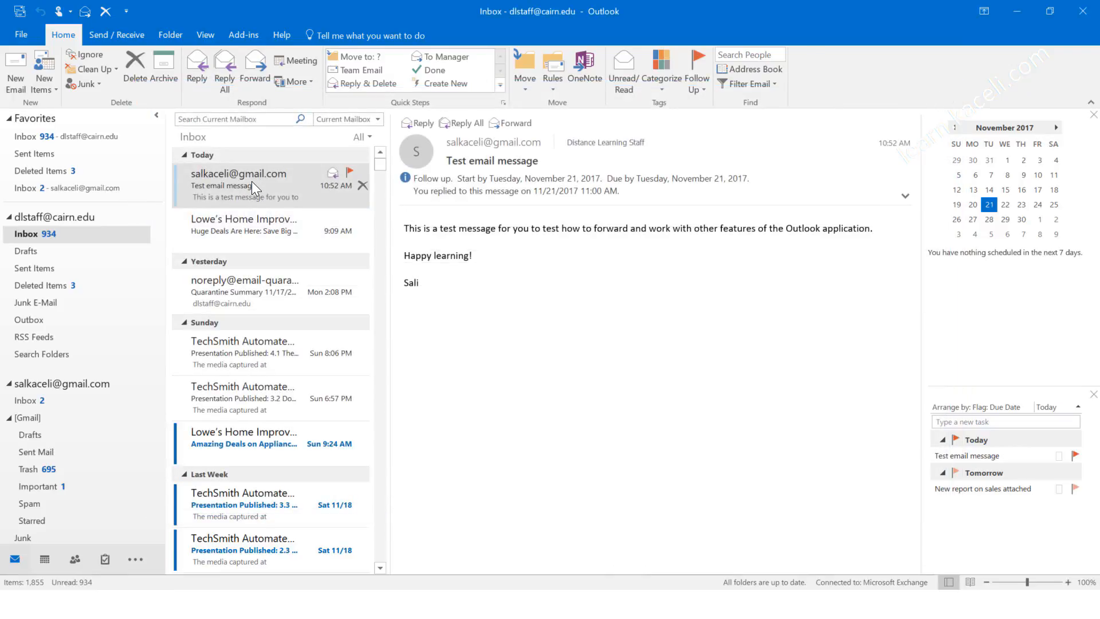
click(416, 123)
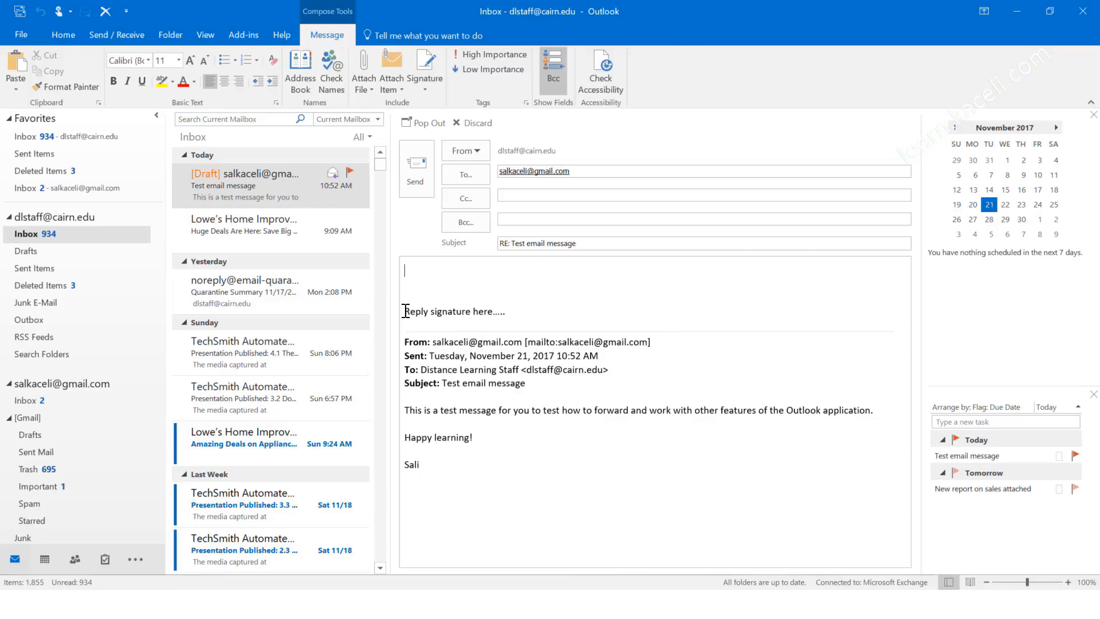
mouse_move(405, 311)
mouse_down()
mouse_move(480, 312)
mouse_move(512, 340)
mouse_up()
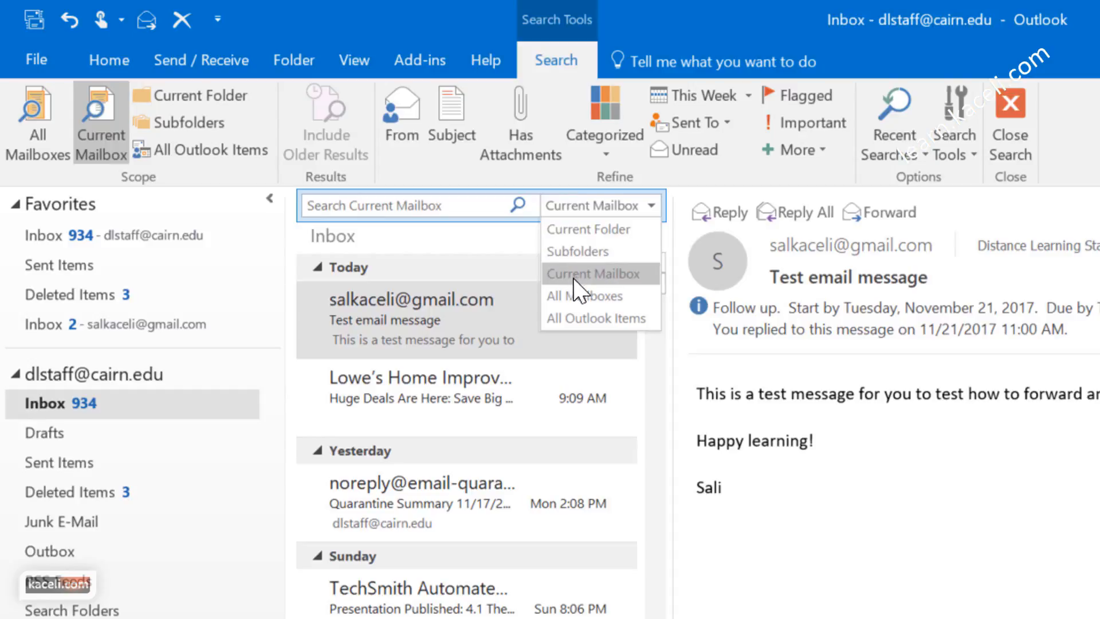
Step: Search the mailbox for 'lowe', preview the Test message results, and limit the scope to the current folder
click(389, 209)
text(lowes)
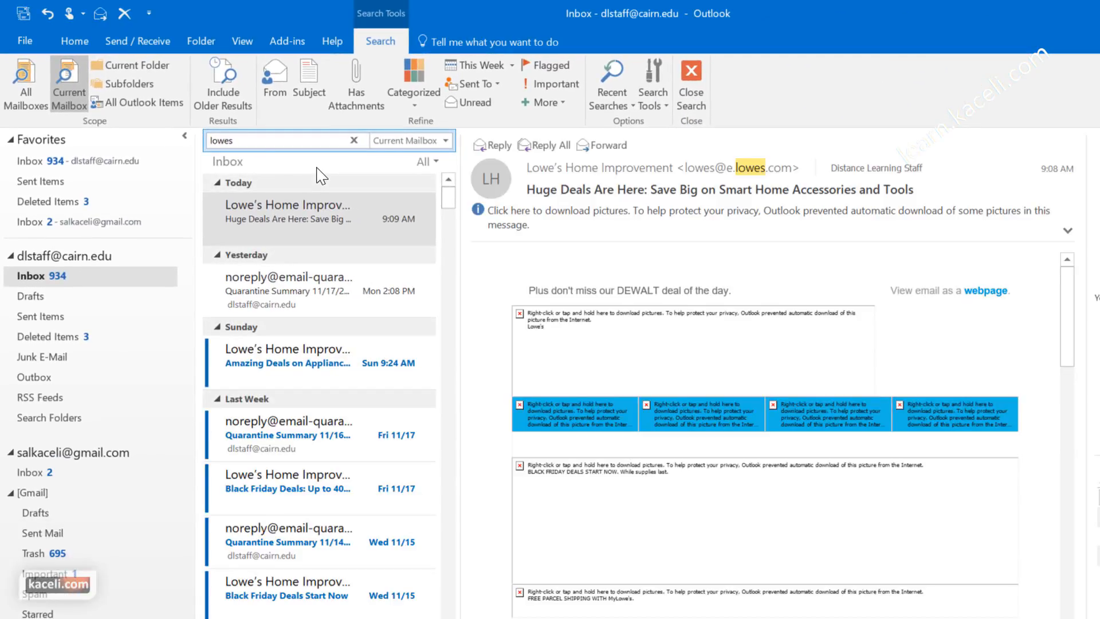
scroll(309, 427, down, 10)
scroll(309, 427, down, 6)
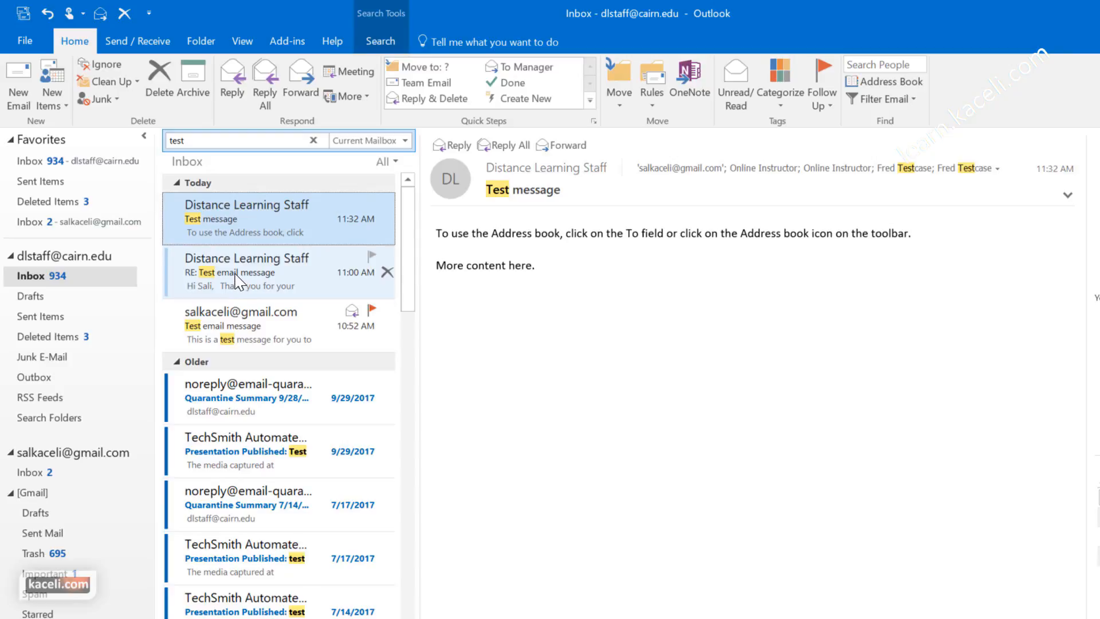
click(256, 278)
click(234, 226)
click(258, 281)
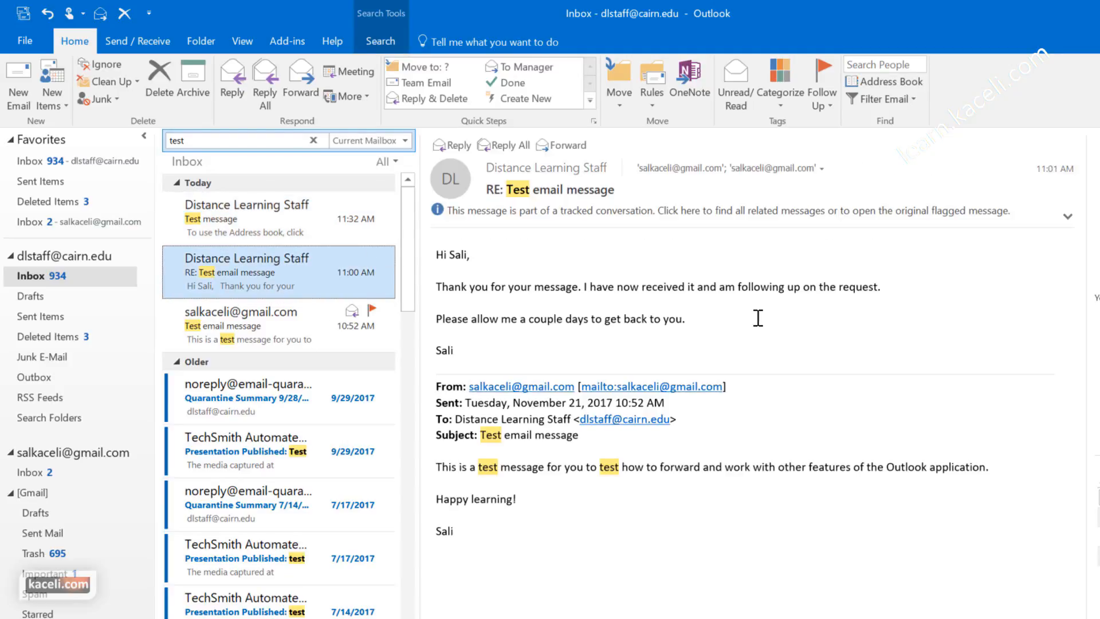
click(270, 220)
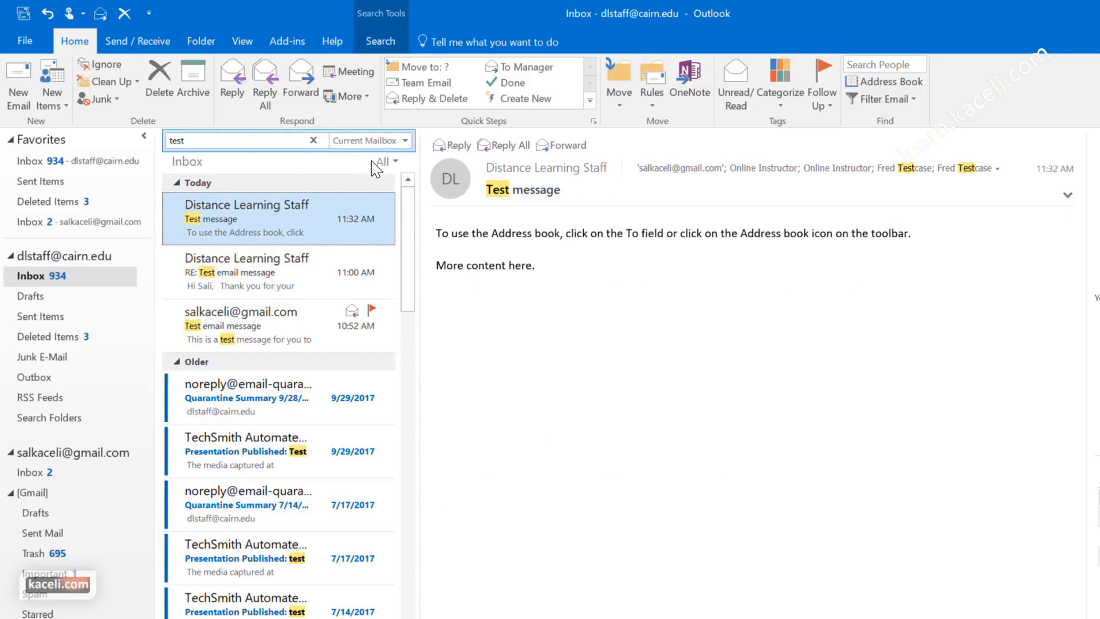
click(406, 142)
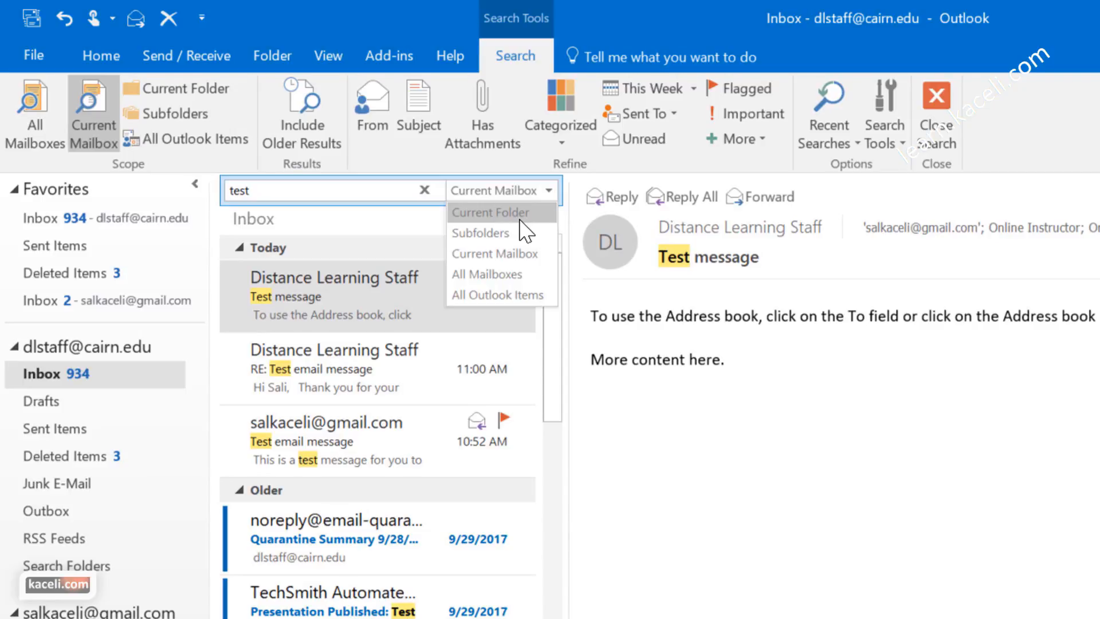
click(518, 217)
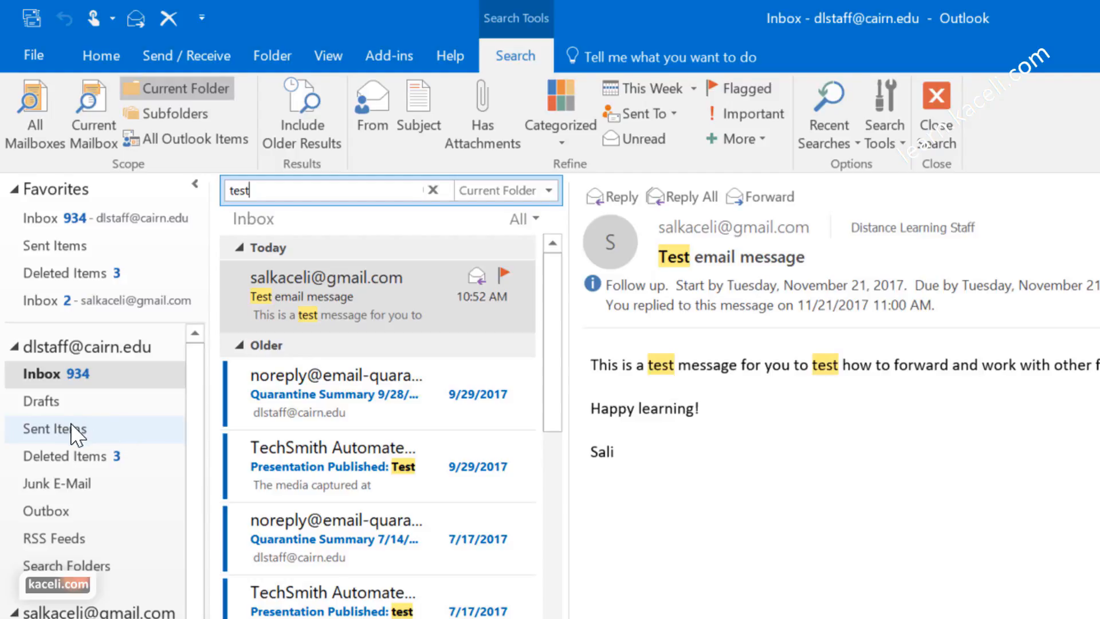
Step: Search Sent Items for 'test', then return to the Inbox
click(46, 438)
click(312, 189)
text(test)
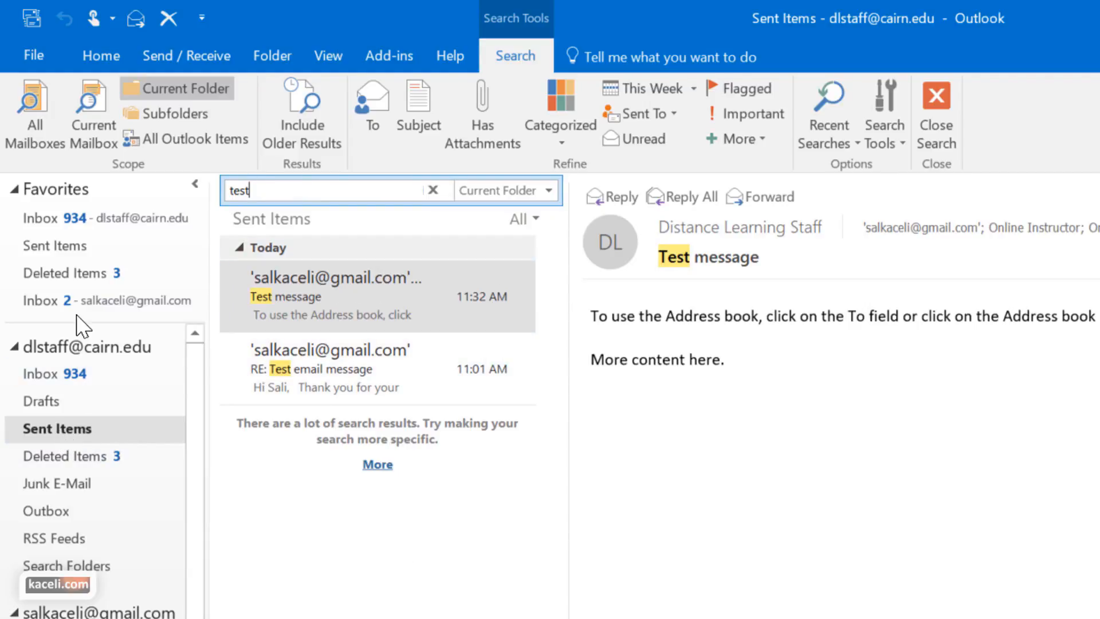
click(44, 379)
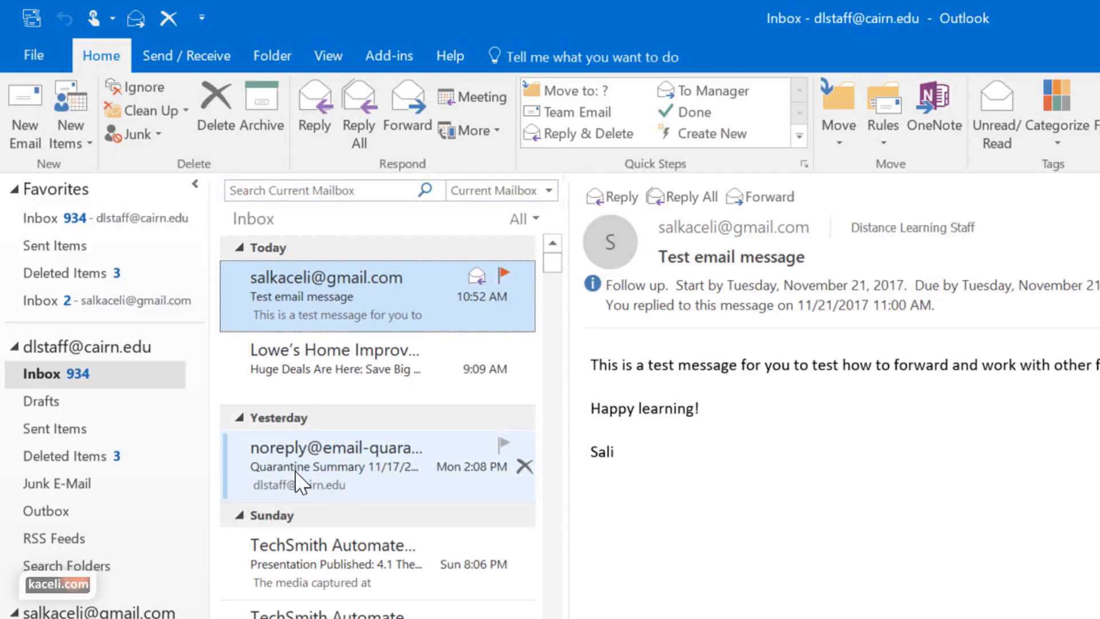
click(344, 191)
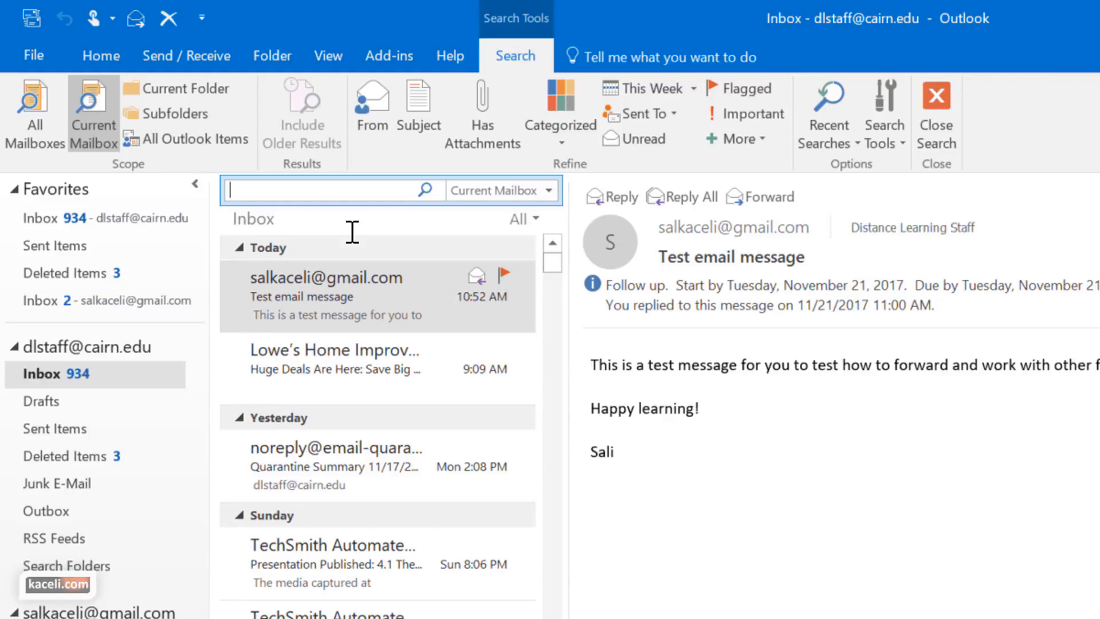
click(885, 140)
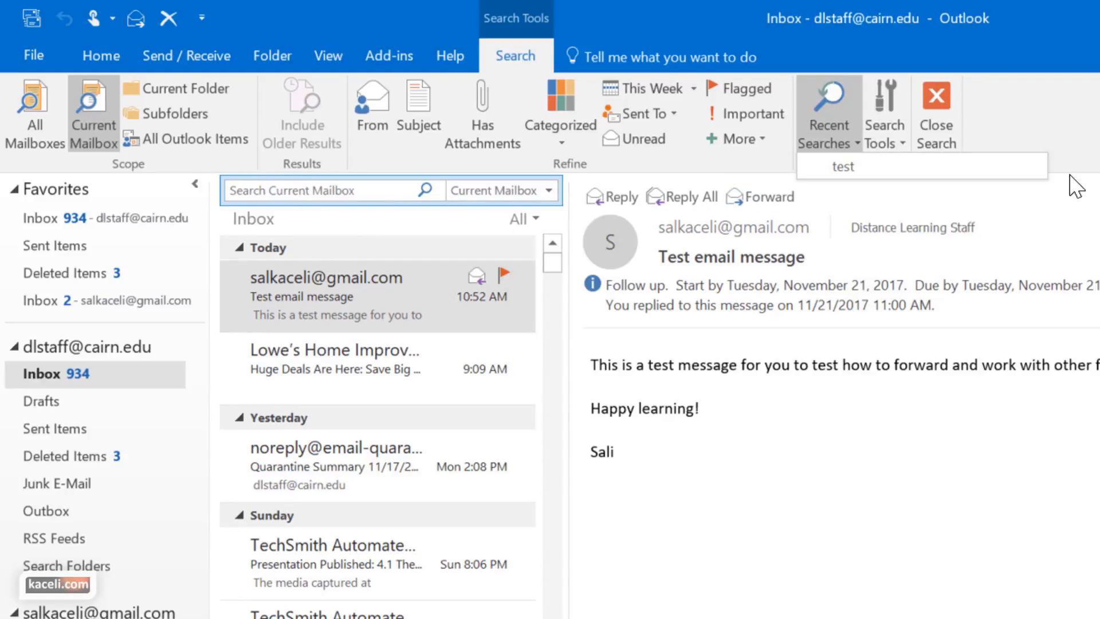
mouse_move(952, 198)
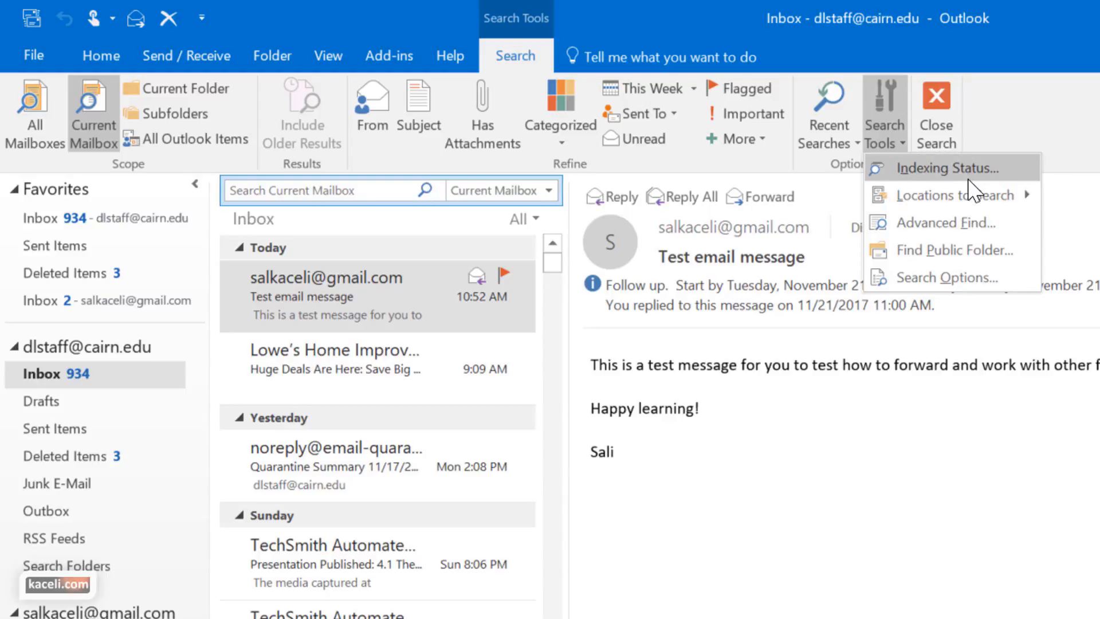
click(958, 222)
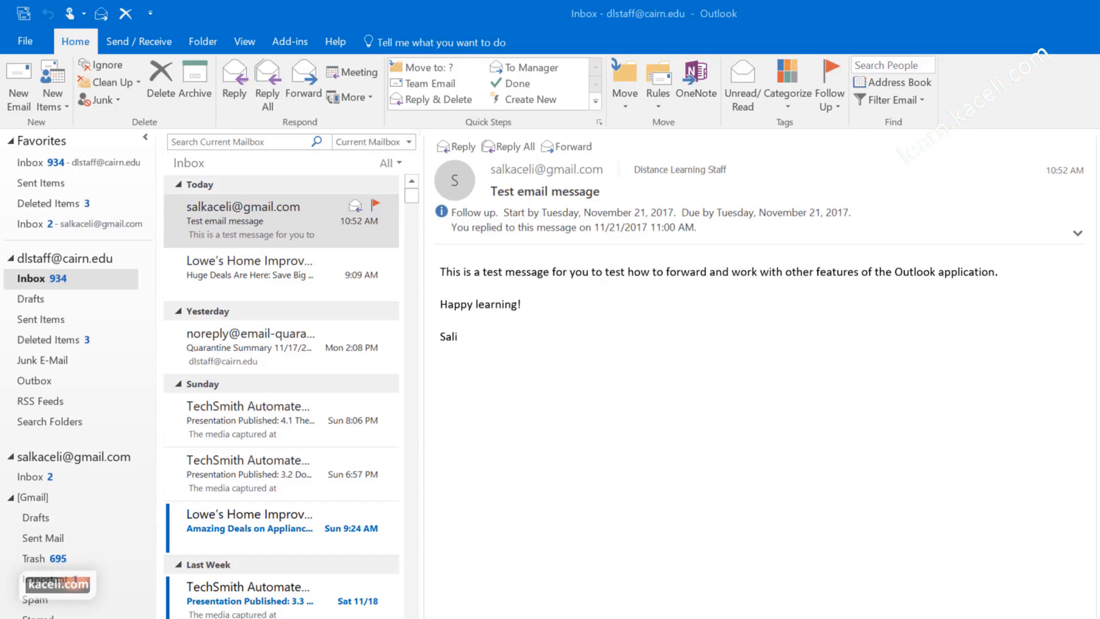
Step: Add a top-level 'Work related' folder to the Exchange account, view it, and return to the Inbox
right_click(24, 278)
click(22, 337)
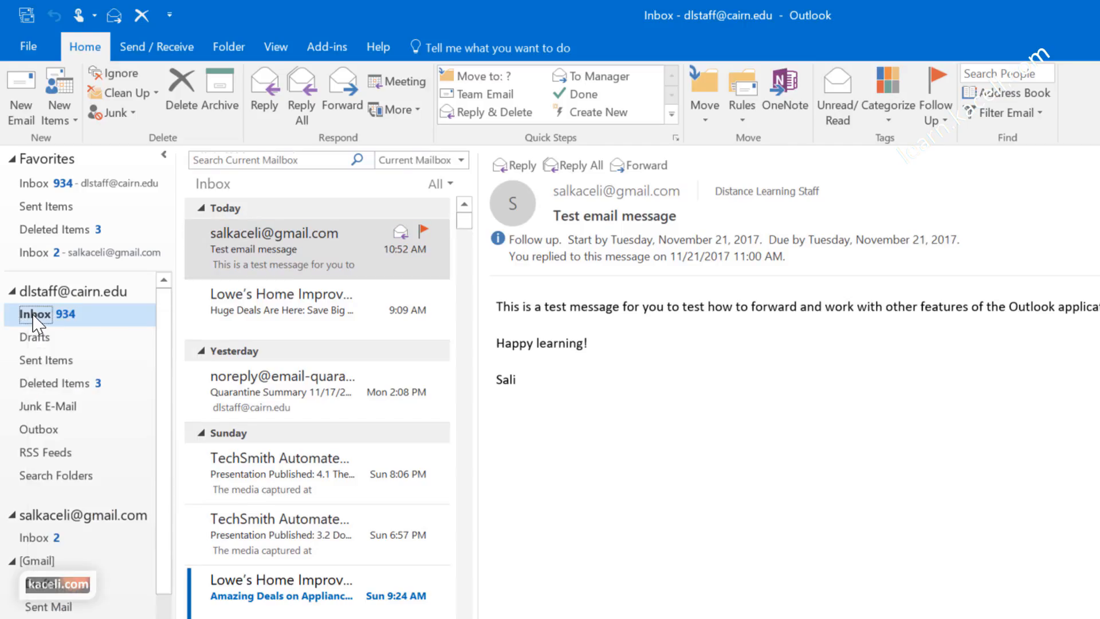
right_click(29, 278)
right_click(44, 293)
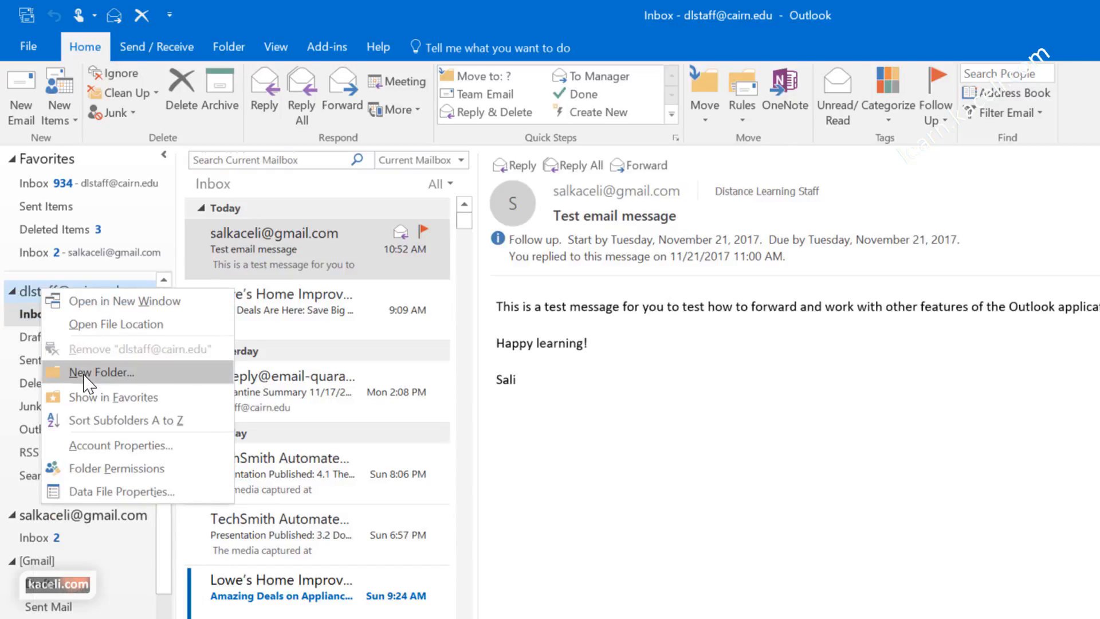
click(86, 372)
text(Work related)
key(Return)
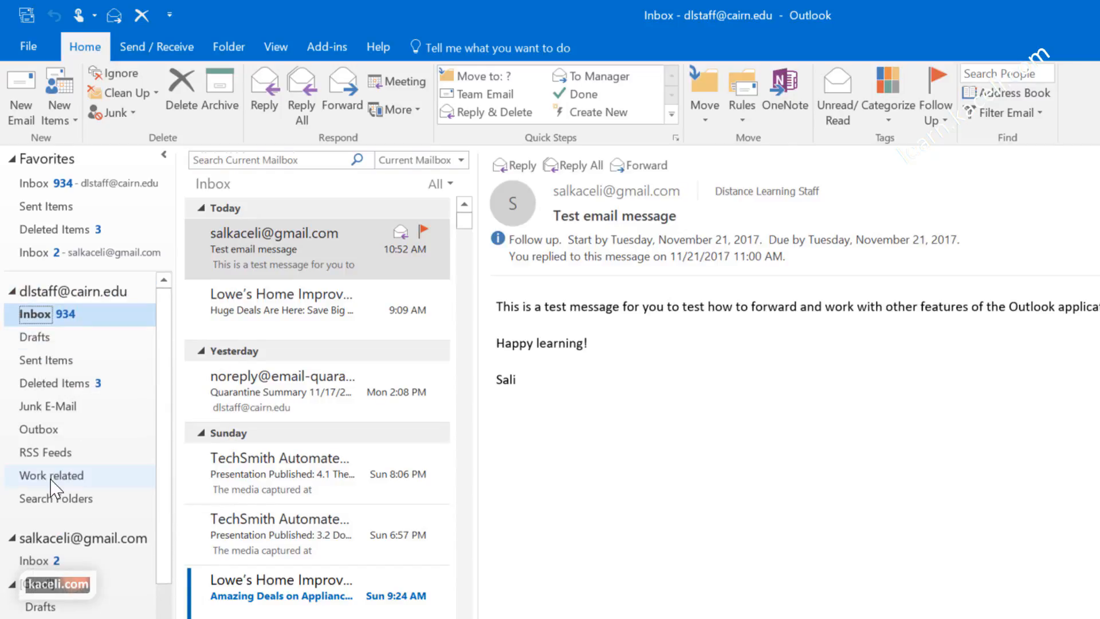
click(51, 477)
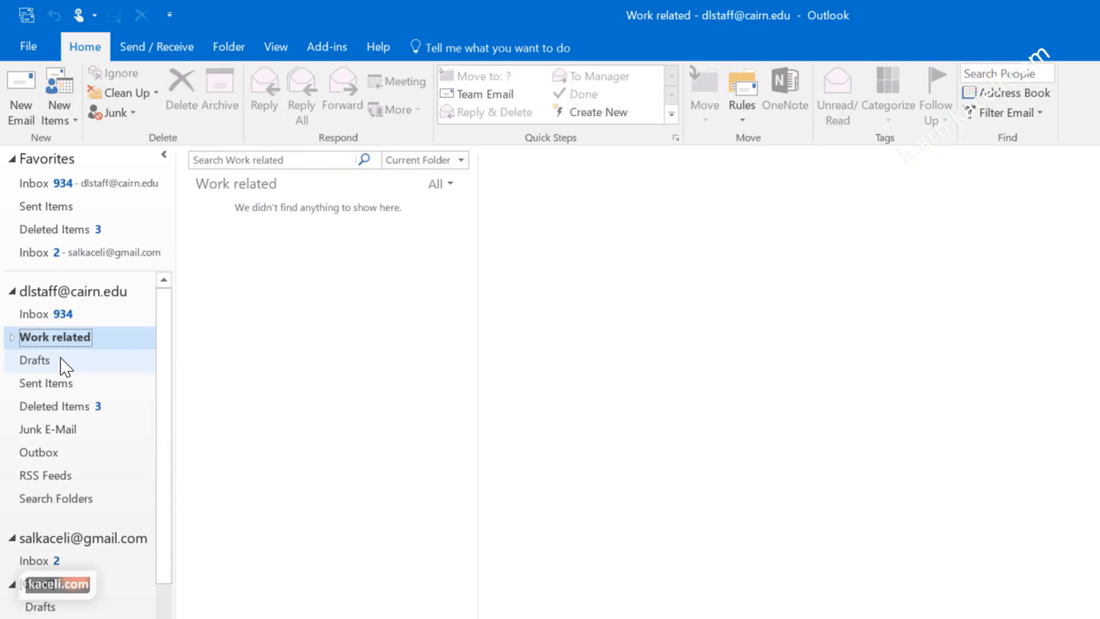
click(34, 183)
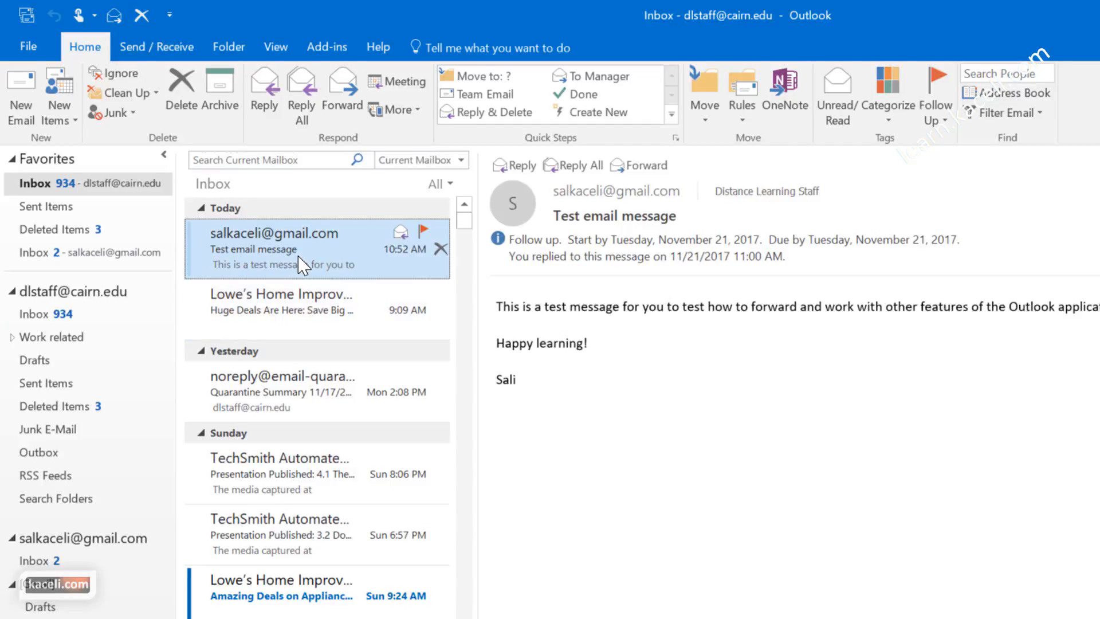
Step: Save a 'Move to' Quick Step filing into Work related, and drag 'Test email message' into a folder
click(468, 81)
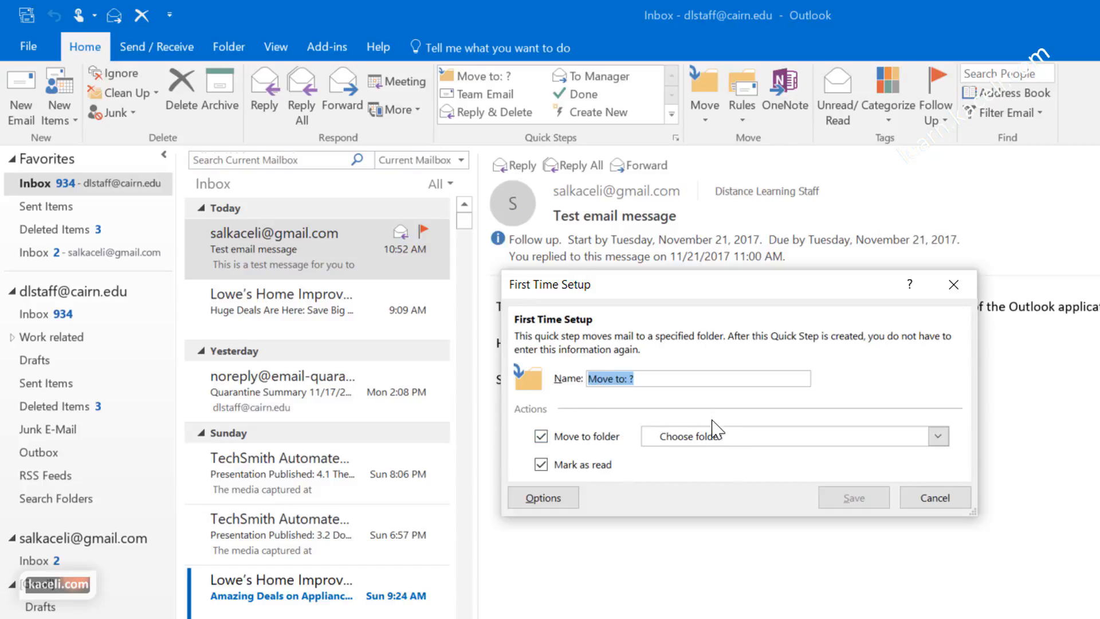
click(742, 439)
click(739, 518)
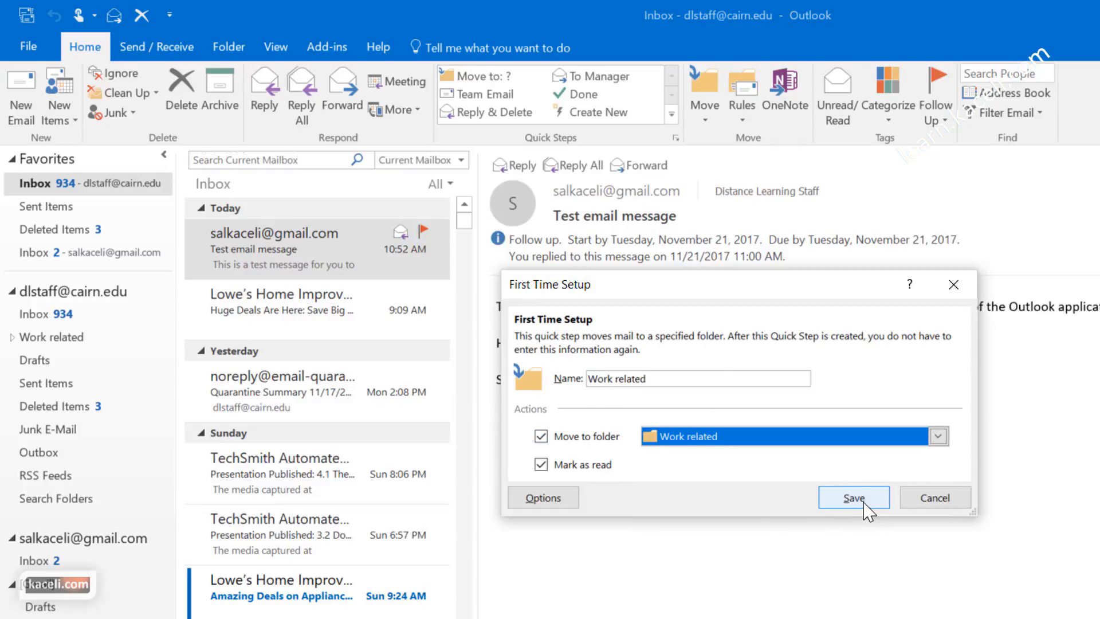
click(853, 497)
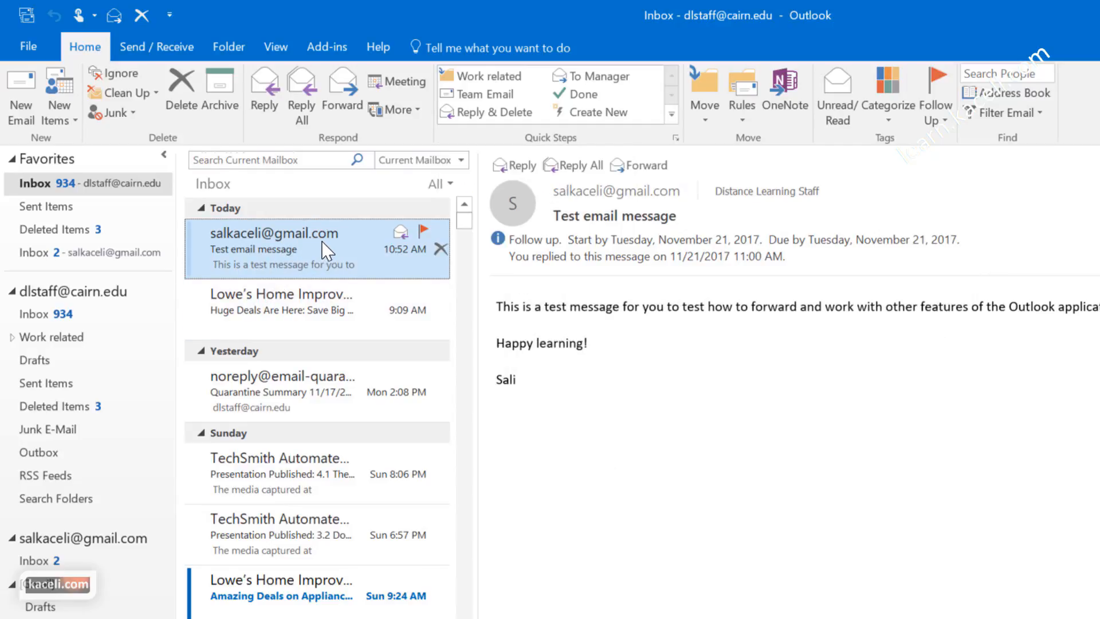
drag(227, 261, 68, 368)
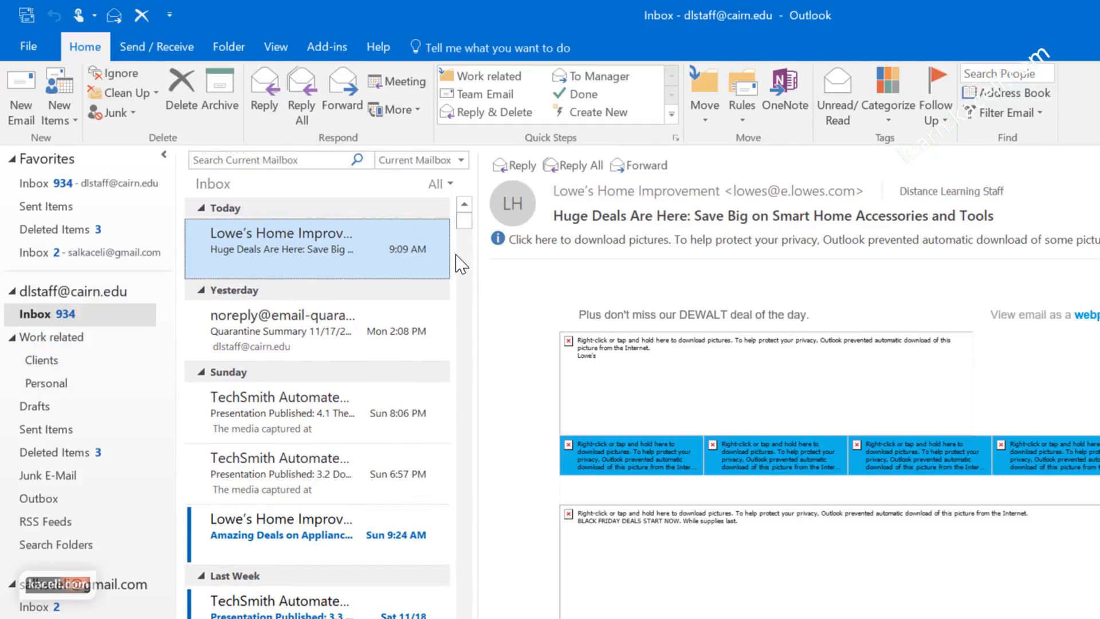
Step: Multi-select the TechSmith 'The Big Four' and Lowe's messages and drag them into Clients
click(289, 416)
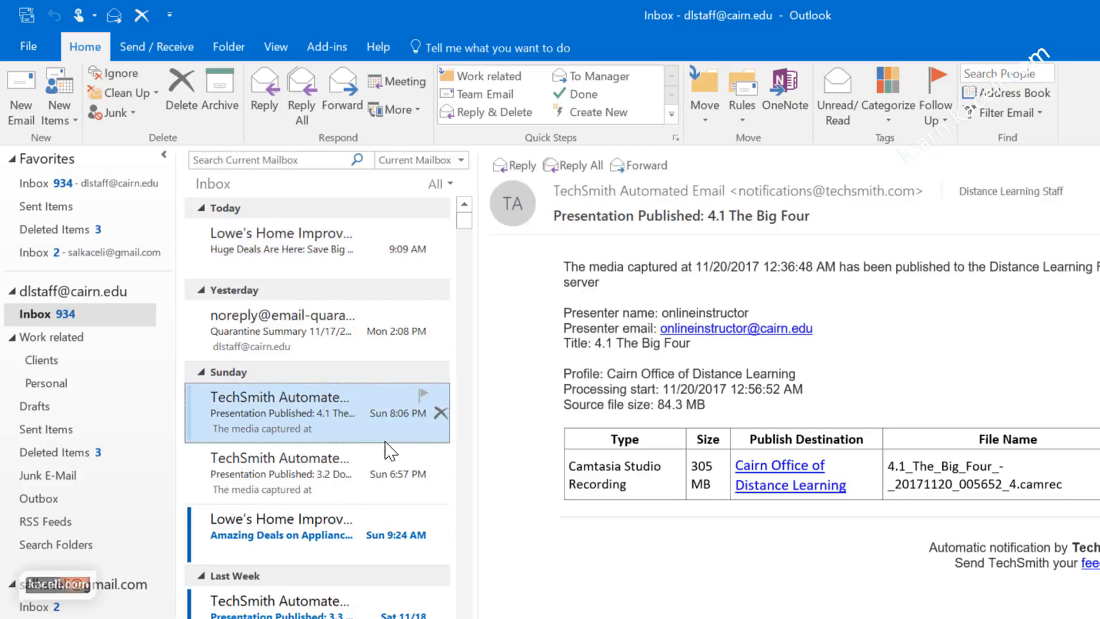
ctrl+click(284, 536)
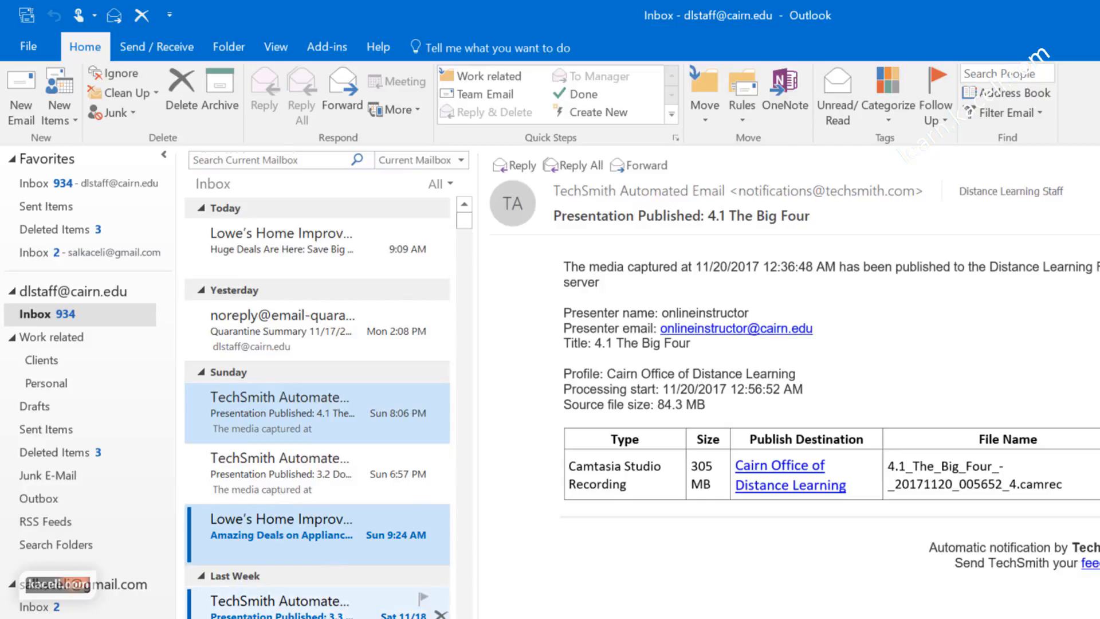
scroll(321, 602, down, 3)
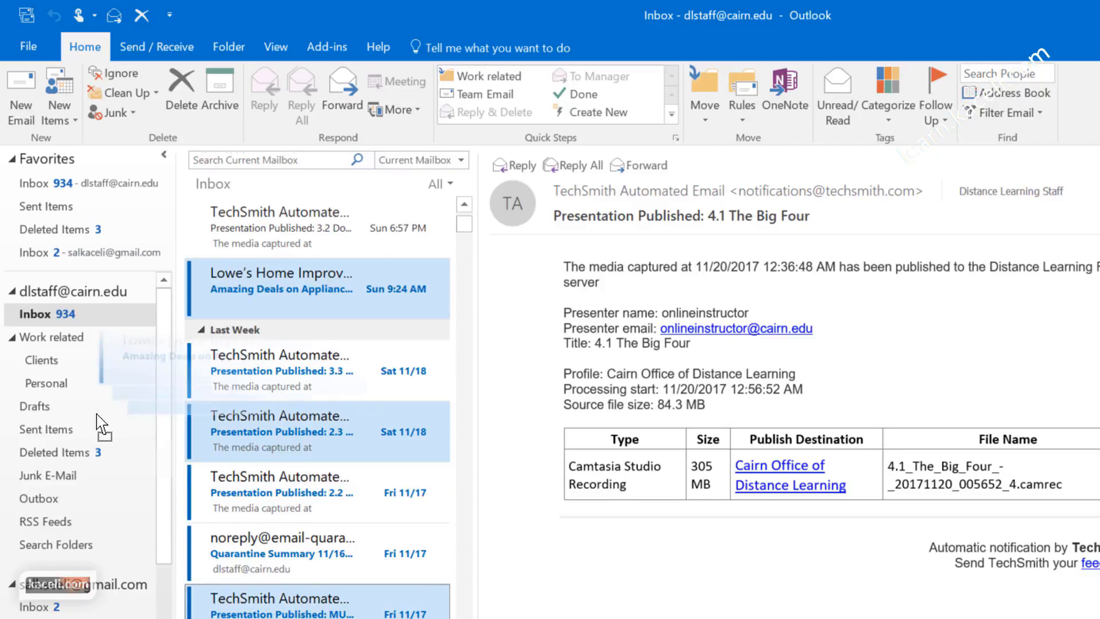
drag(98, 415, 66, 365)
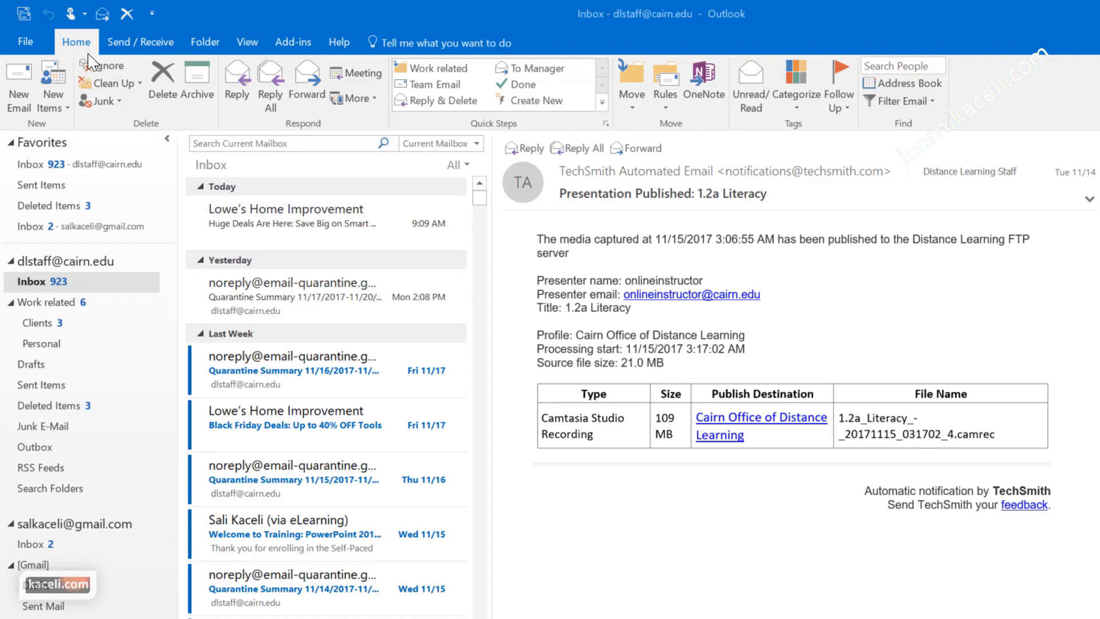
Step: Create and run a rule always moving Lowe's Home Improvement mail to Junk E-Mail
click(664, 98)
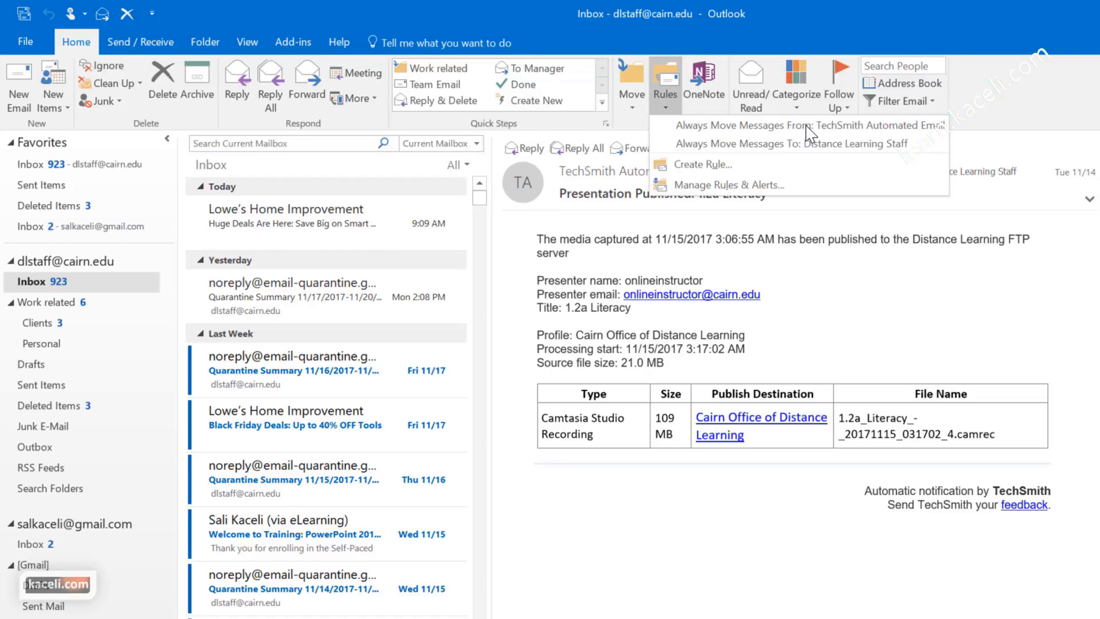
click(271, 224)
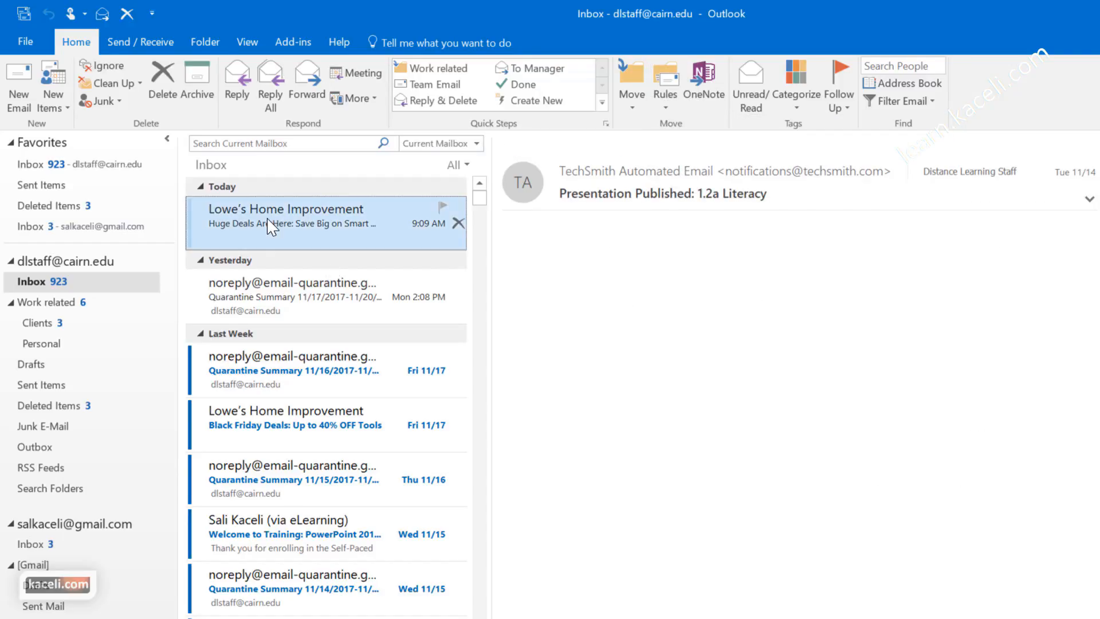
click(665, 99)
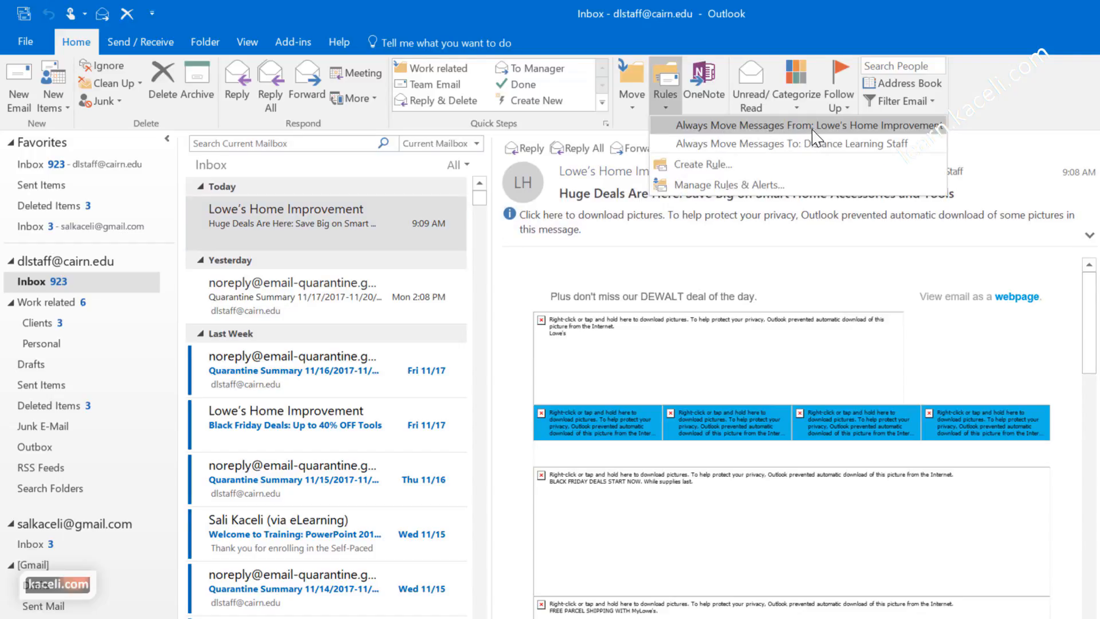
click(842, 126)
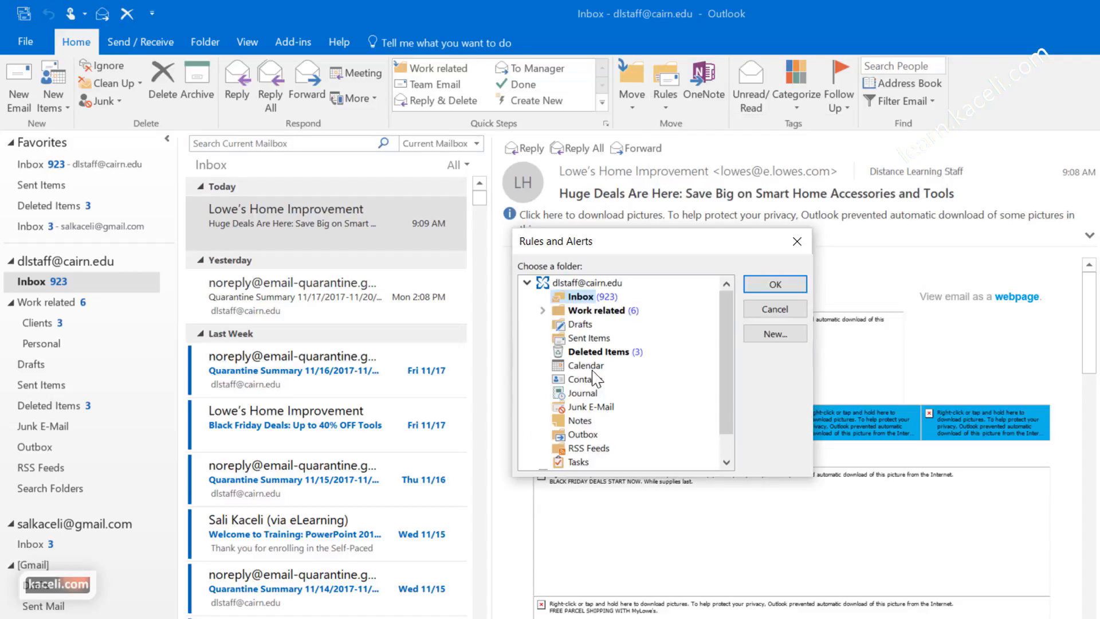
click(590, 408)
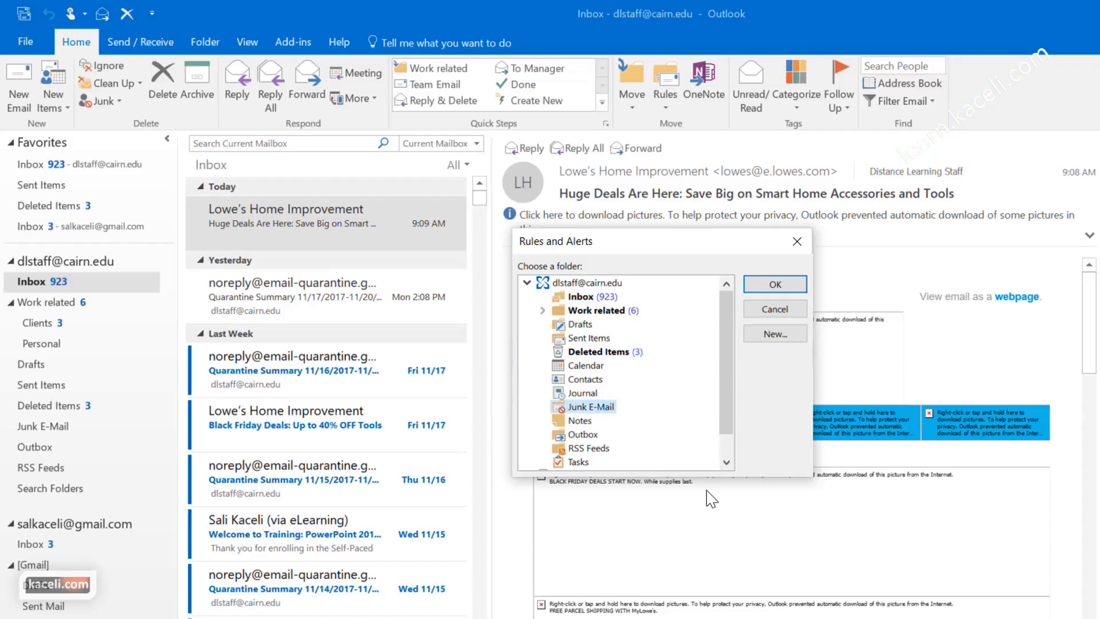
click(773, 285)
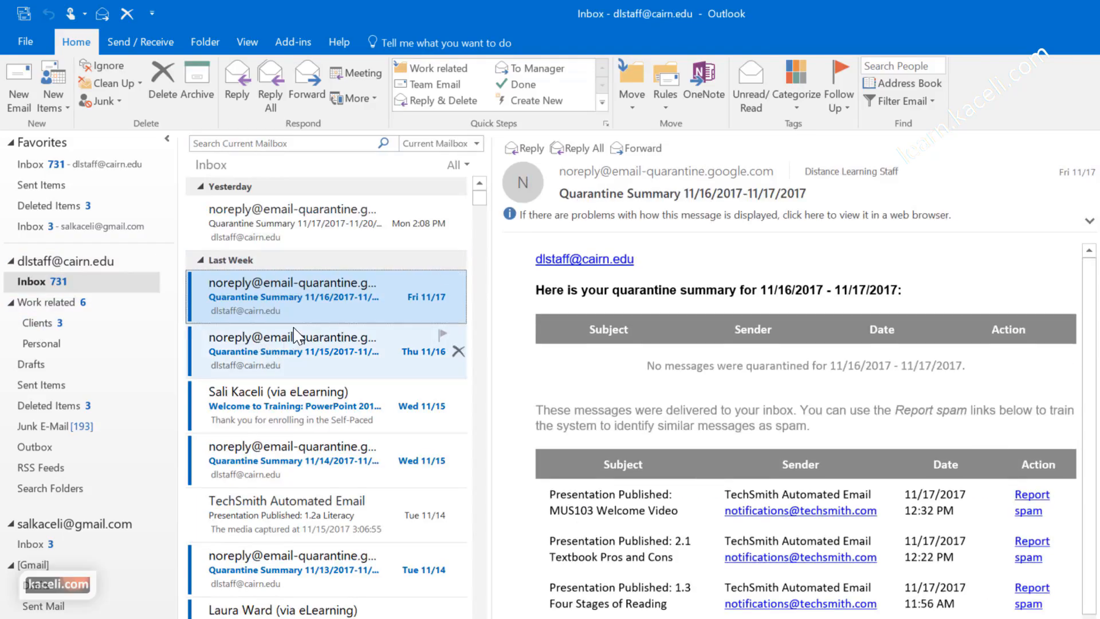
click(665, 91)
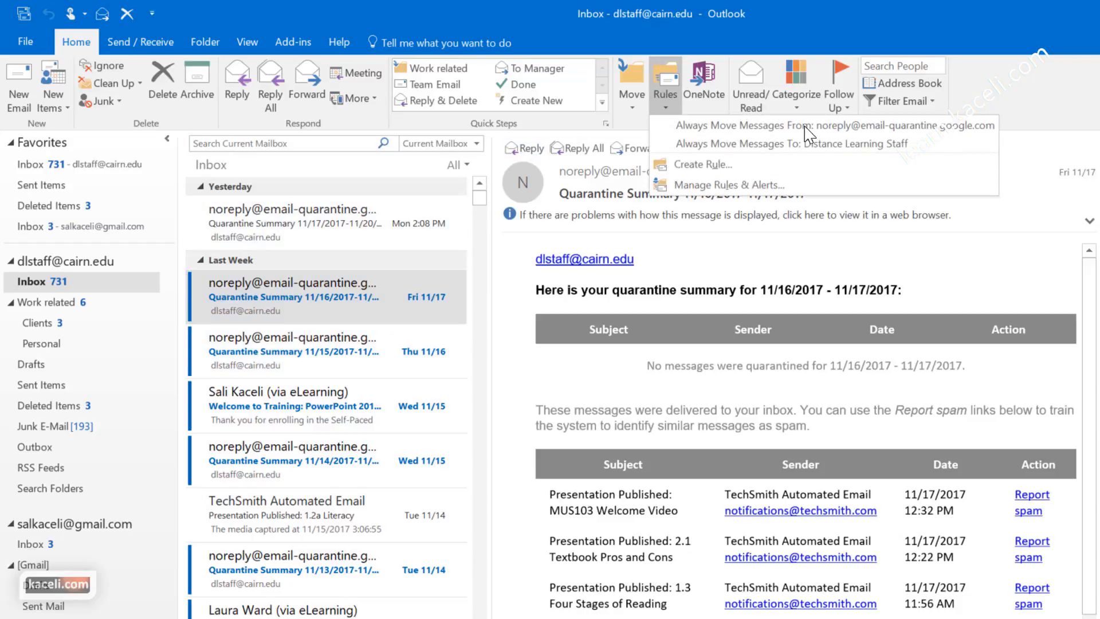
Step: Start a custom rule matching the Quarantine Summary subject, recipient, and 'sent only to me'
click(699, 165)
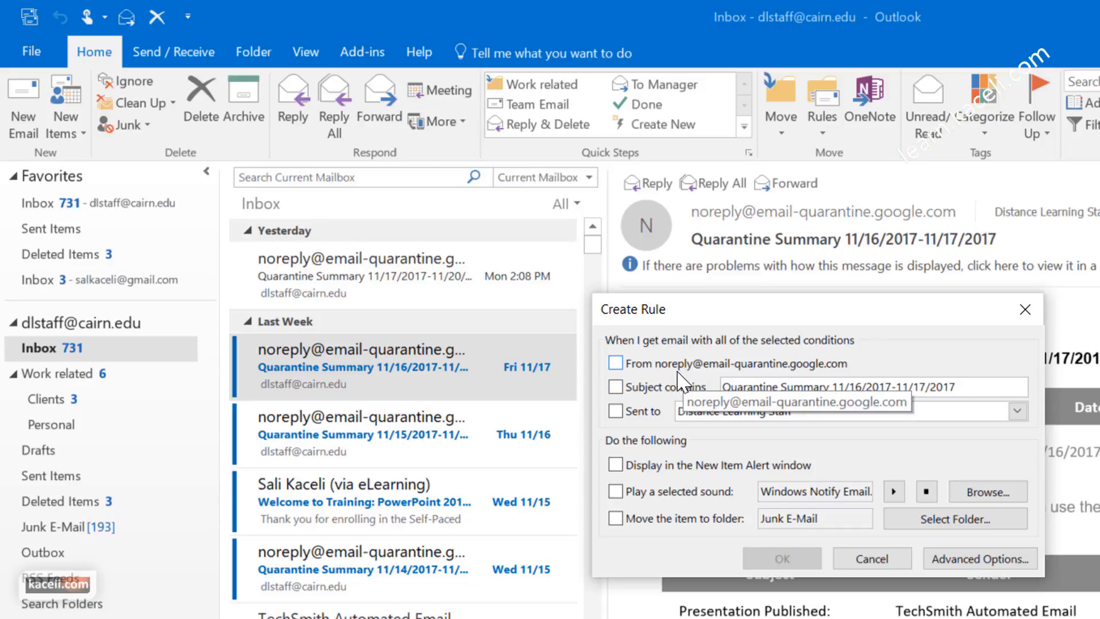
click(615, 387)
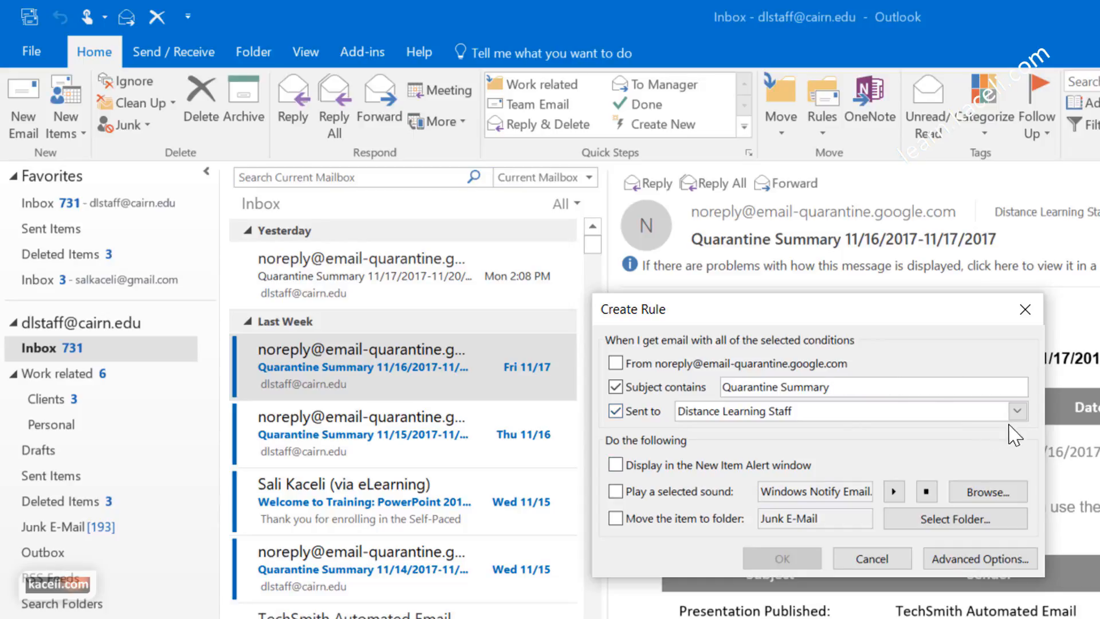
click(1017, 412)
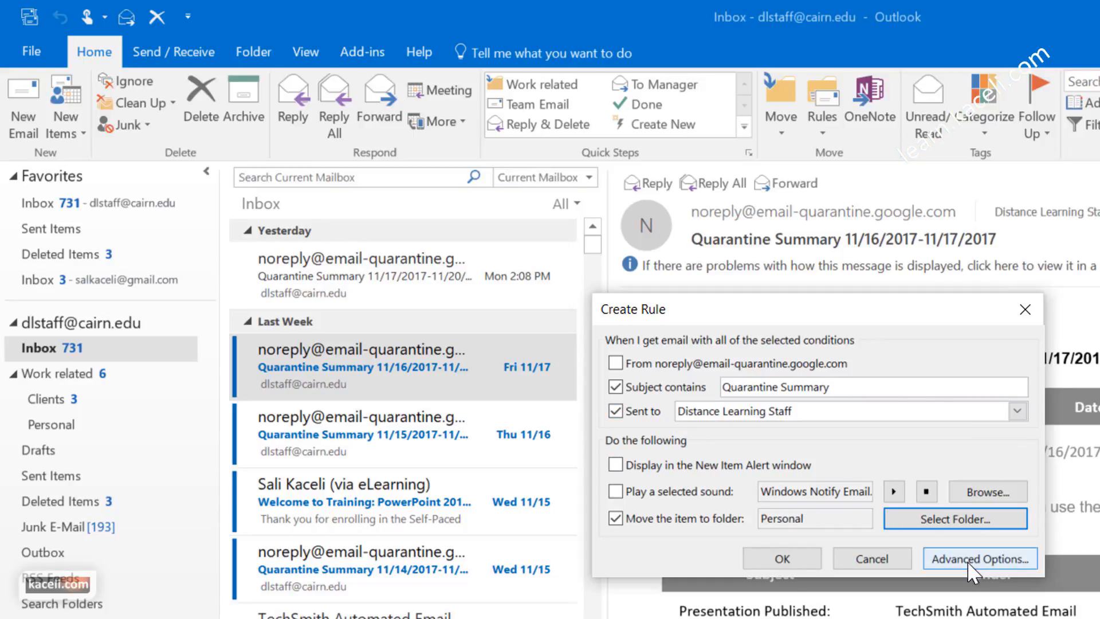
click(965, 560)
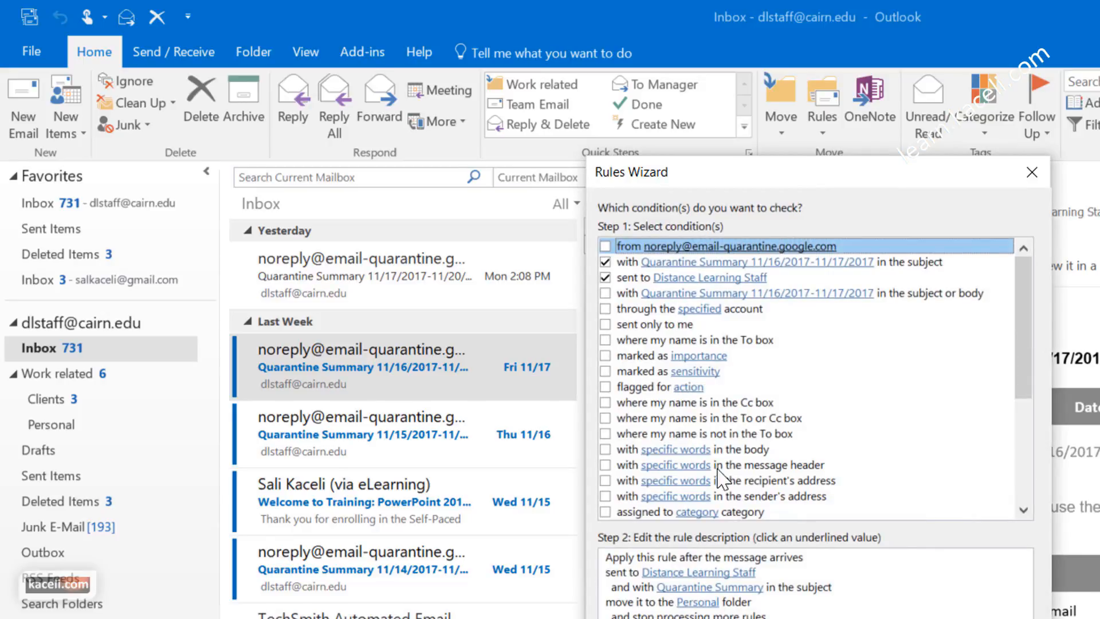
click(606, 323)
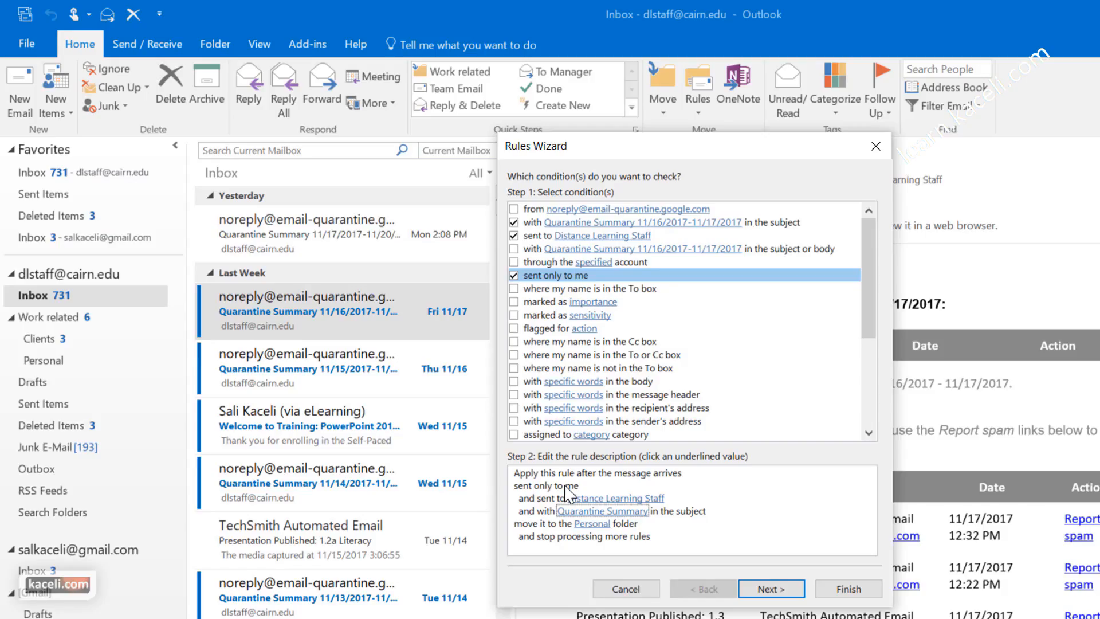
Step: Finish the rule filing into Personal and run it on existing Inbox messages
click(769, 589)
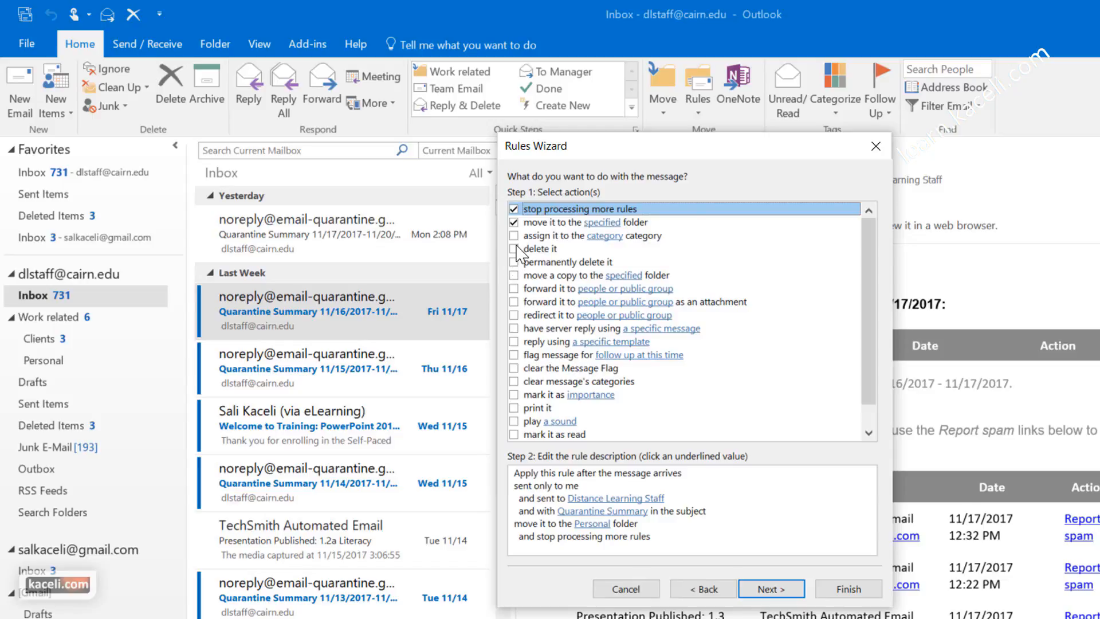
key(Return)
key(Return)
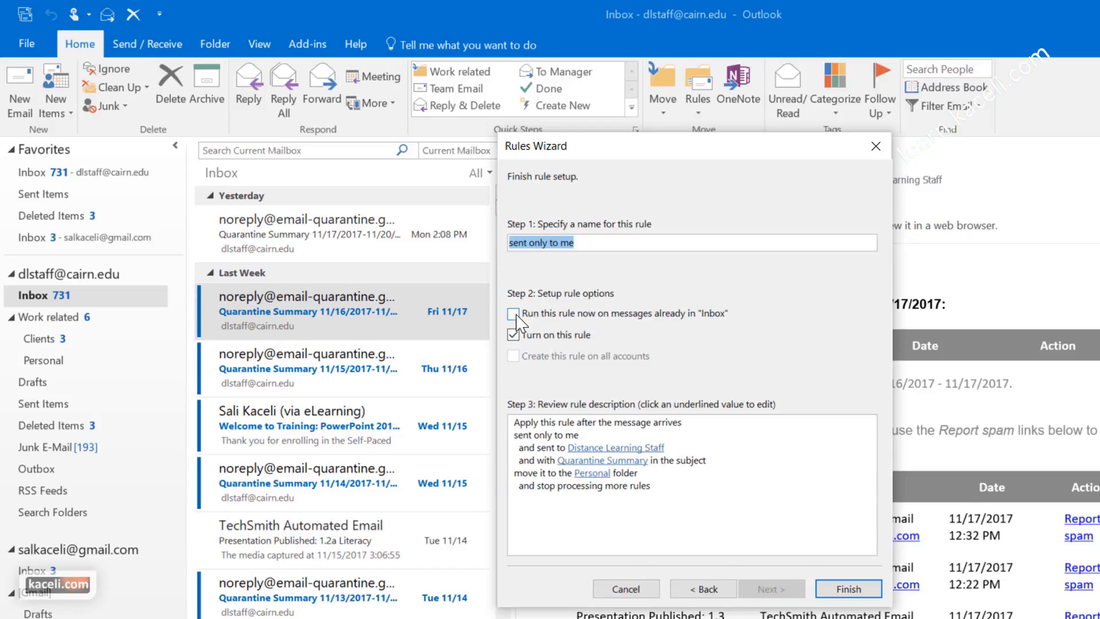
click(515, 316)
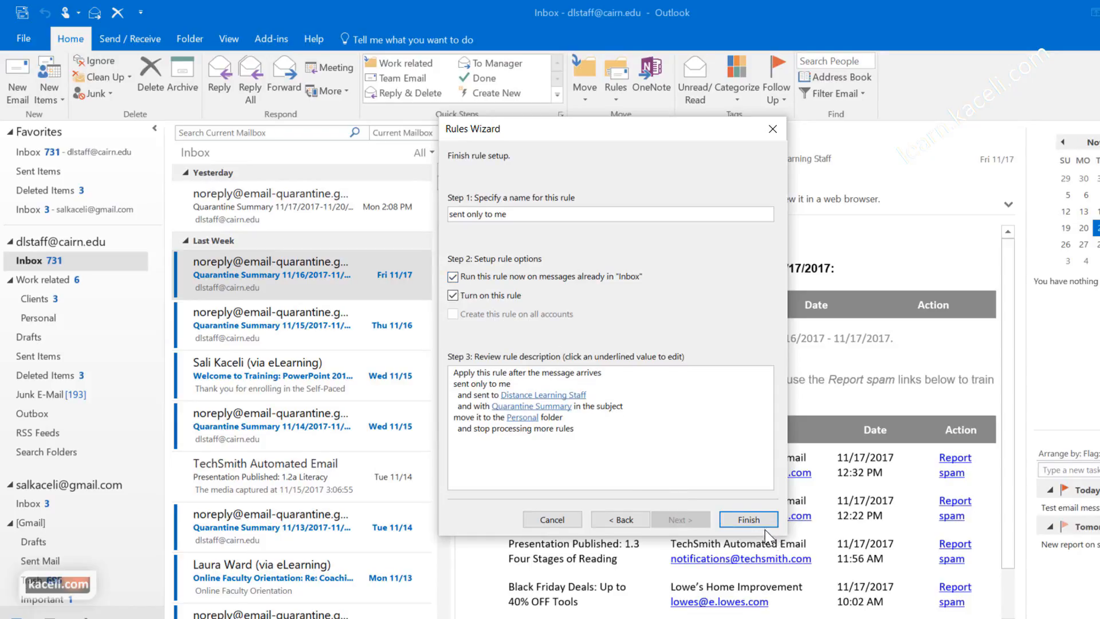
click(743, 518)
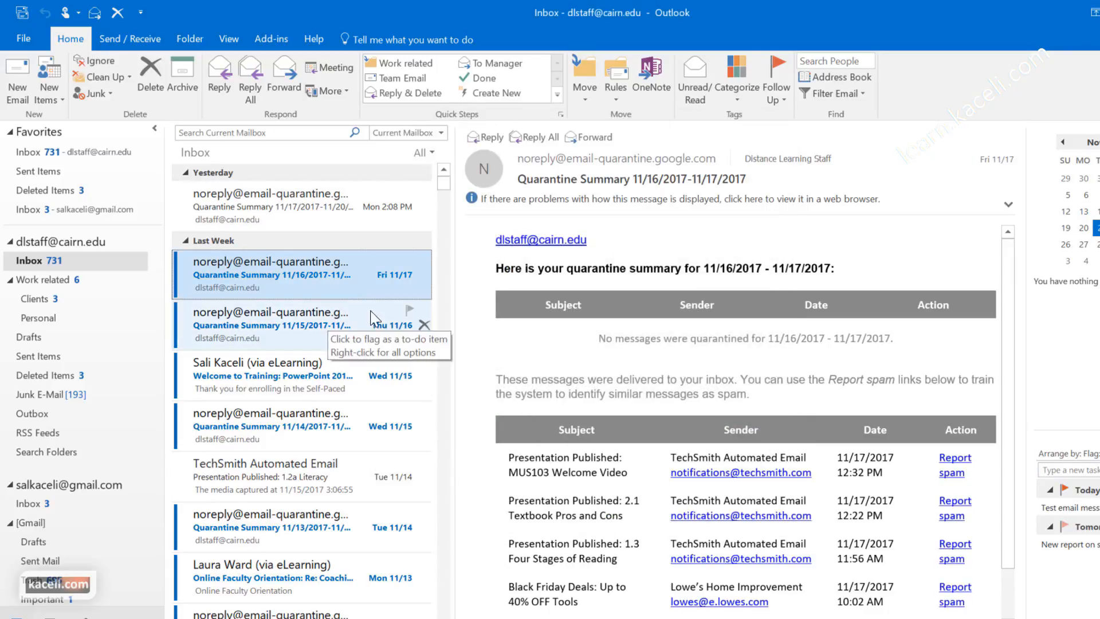
Step: Back in the Inbox, read the Lowe's Black Friday message and bring up its Junk submenu
click(42, 254)
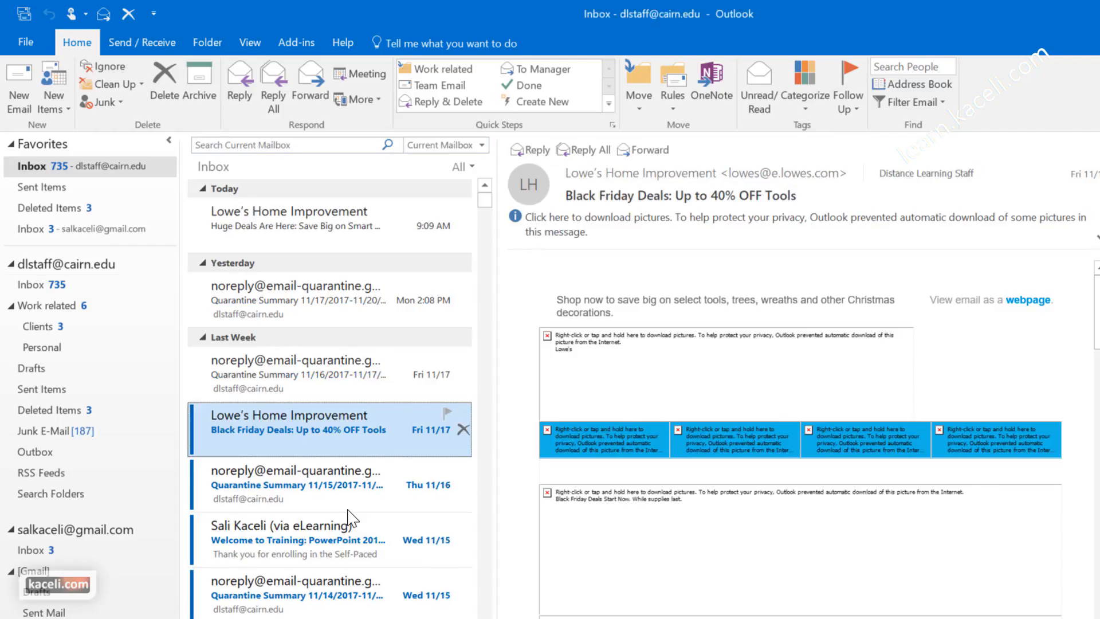
scroll(936, 505, down, 8)
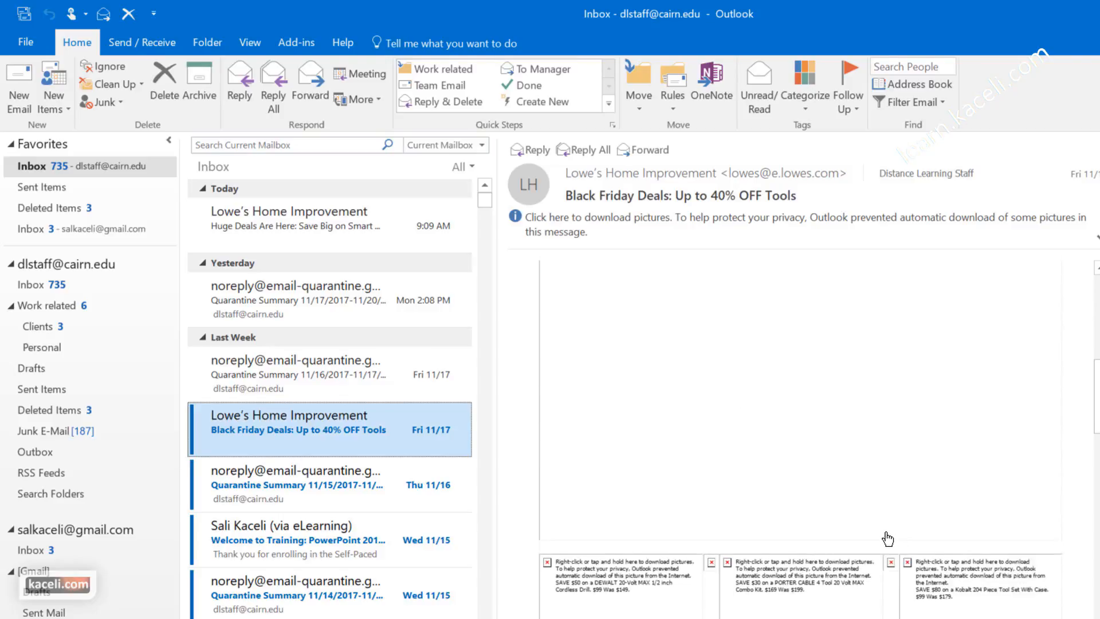
scroll(885, 533, down, 10)
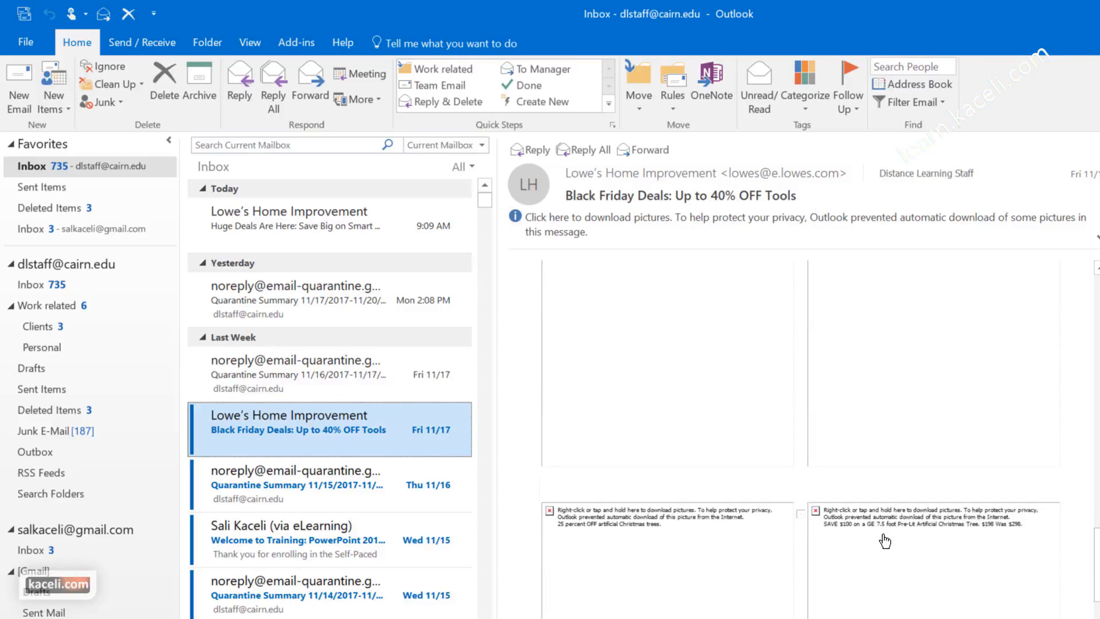
scroll(882, 533, down, 3)
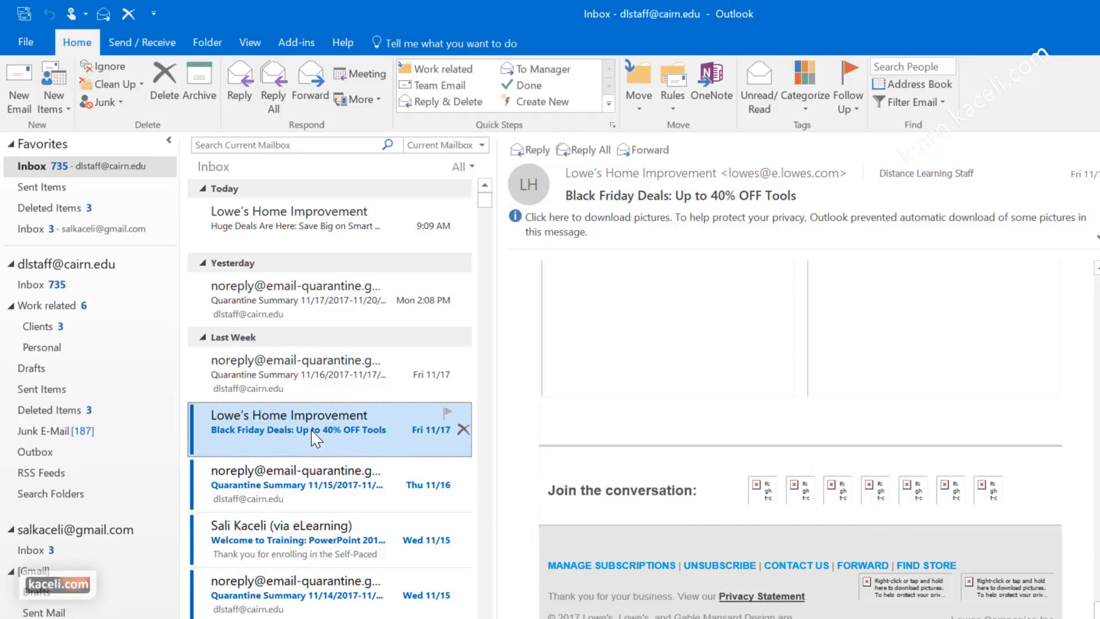
right_click(293, 429)
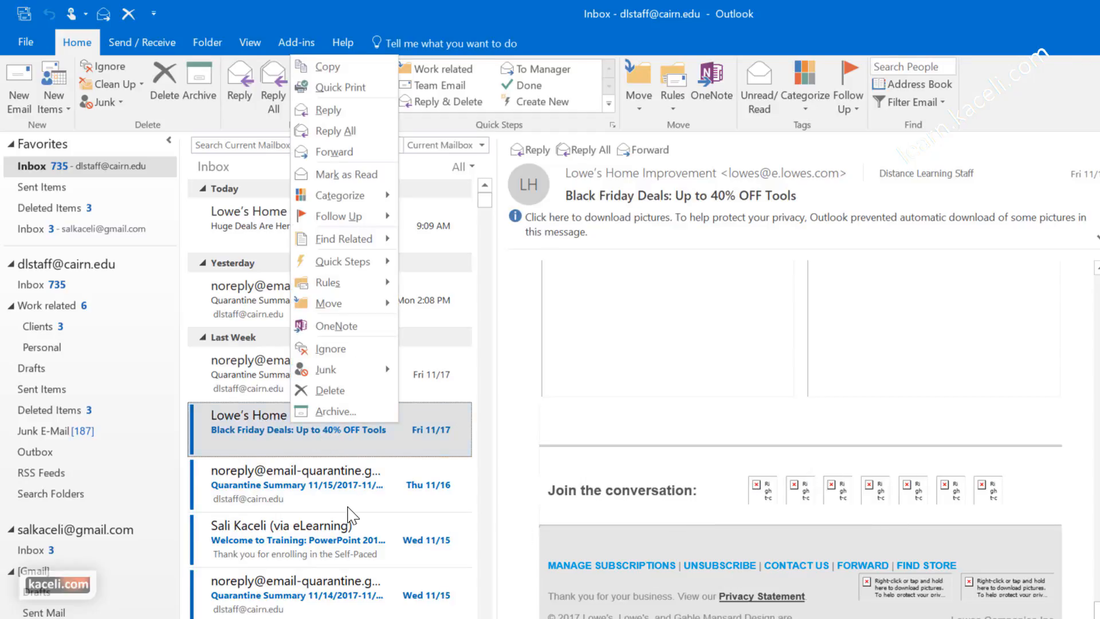
mouse_move(329, 370)
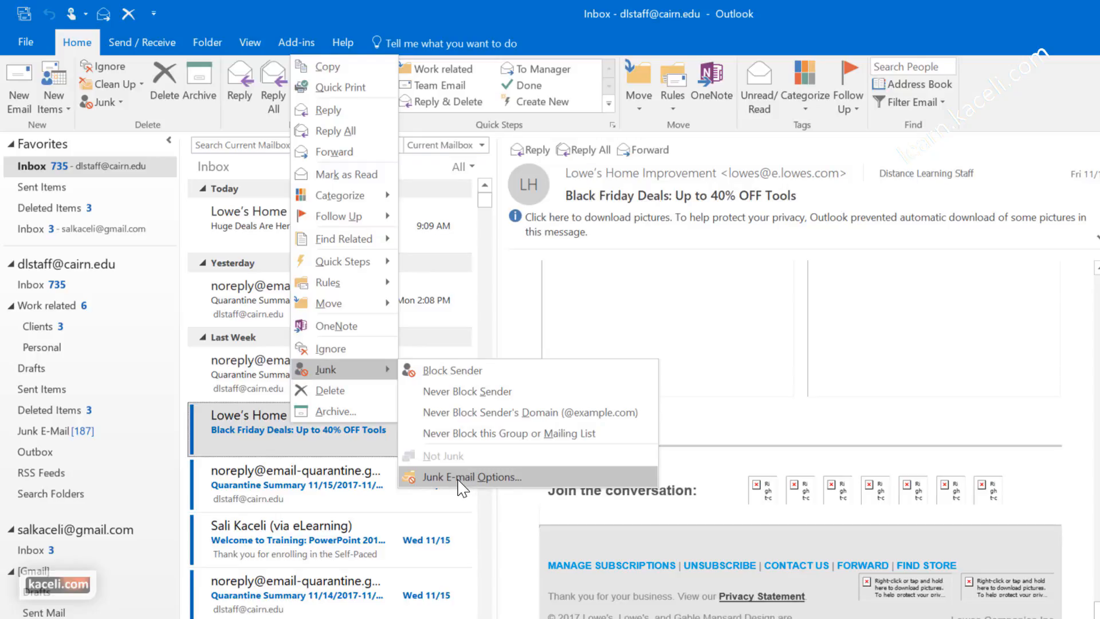
Step: Open Junk E-mail Options and review the Safe Senders, Safe Recipients, Blocked Senders and International tabs, adding nothing
click(461, 477)
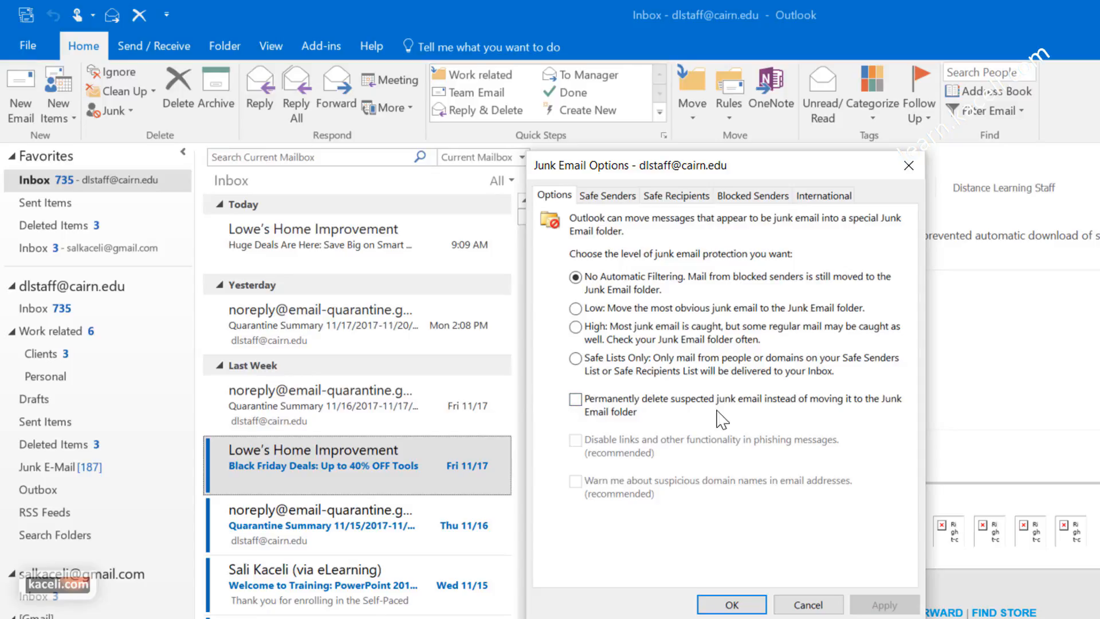
click(609, 196)
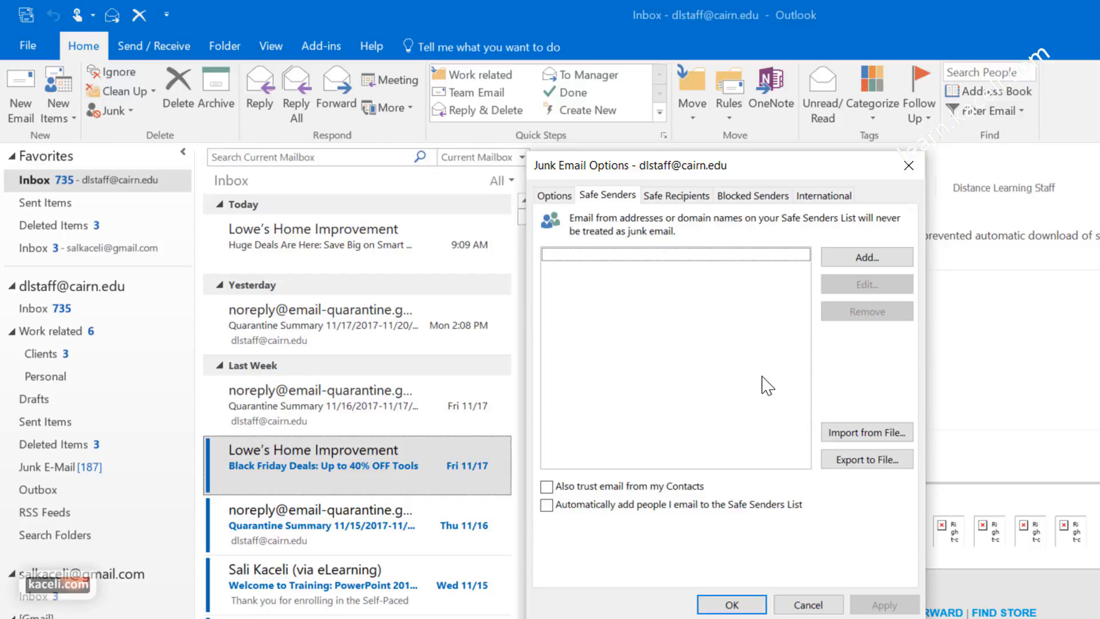
click(687, 195)
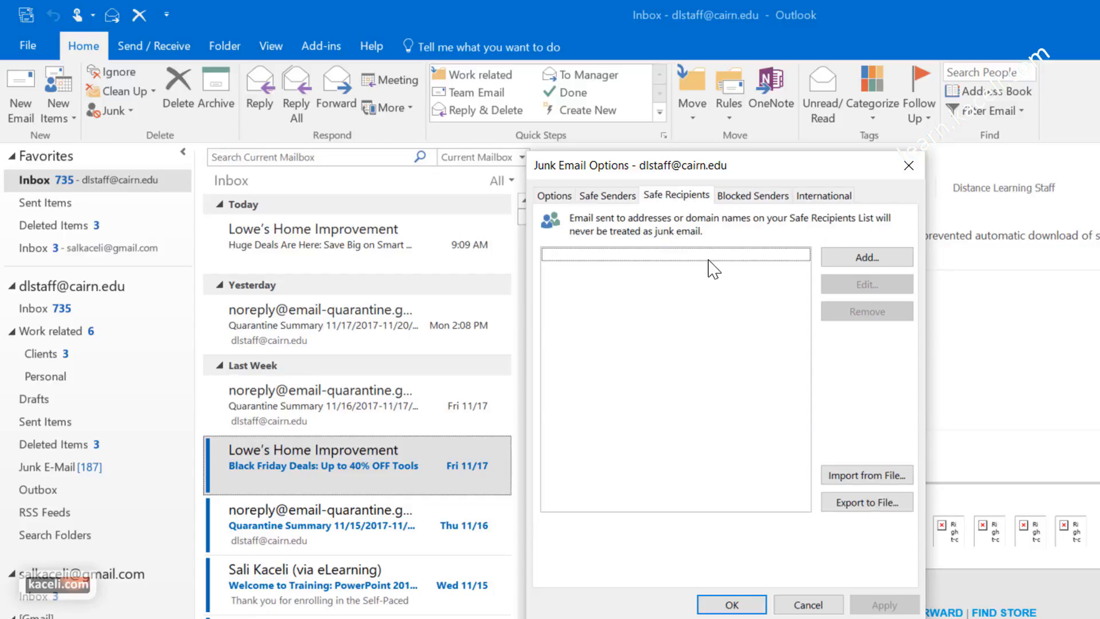
click(754, 198)
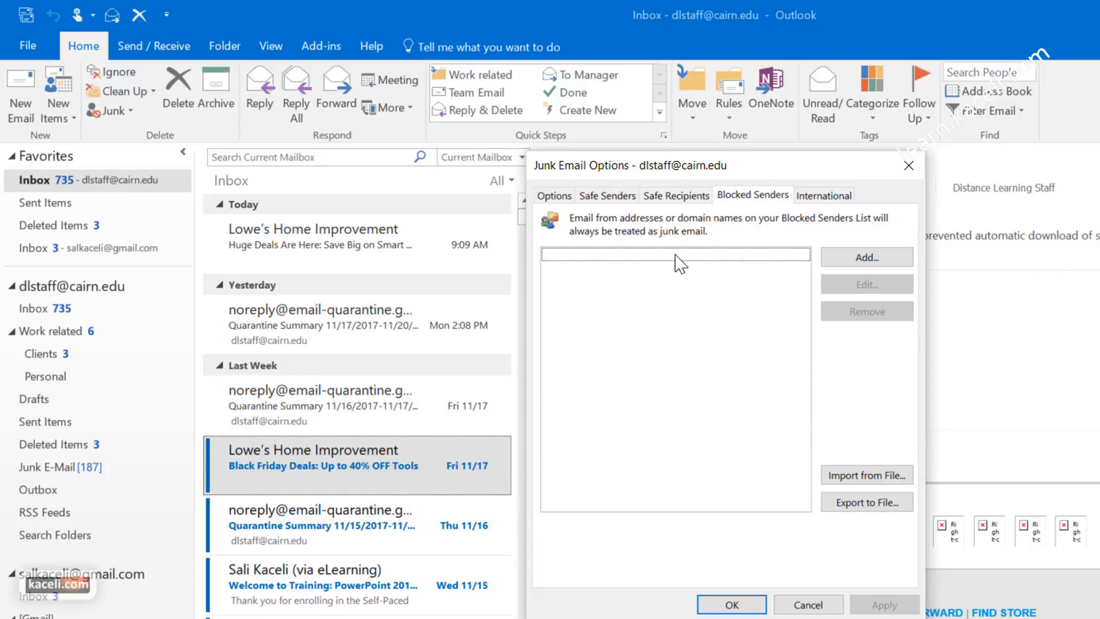
click(861, 258)
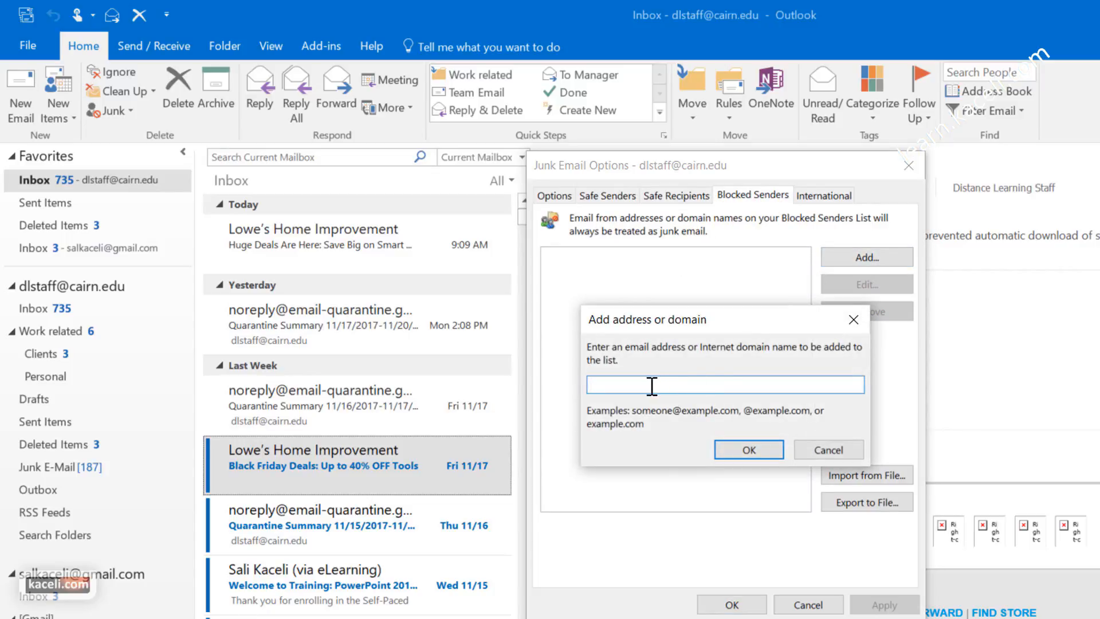
click(841, 454)
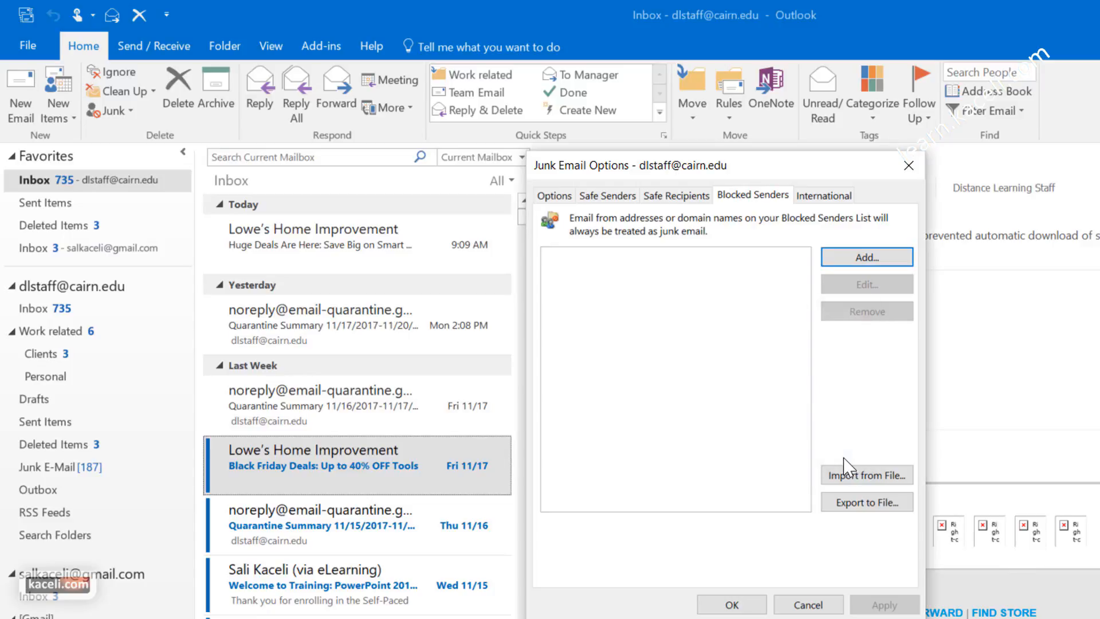
click(823, 195)
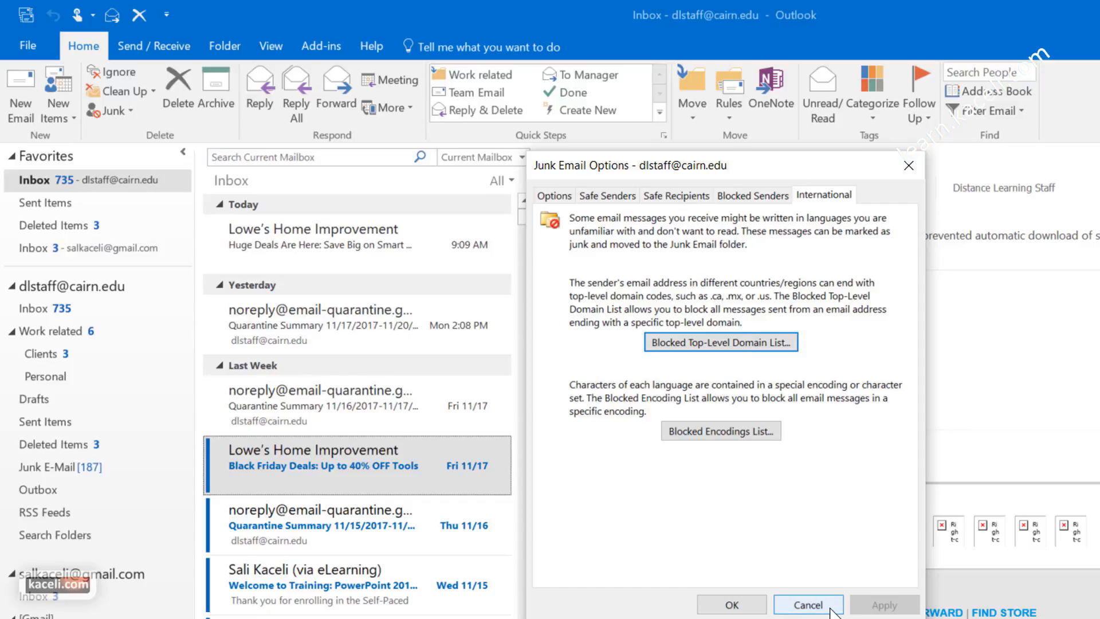
Step: Close Junk E-mail Options and block the Lowe's sender, moving its Black Friday message to Junk E-Mail
click(808, 604)
right_click(418, 466)
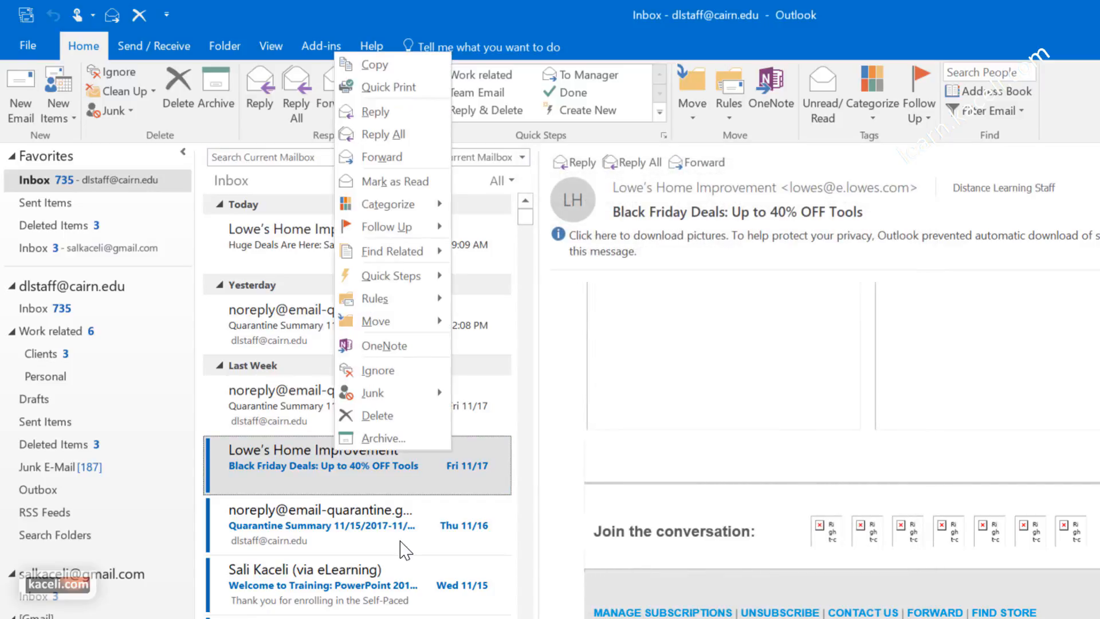
mouse_move(432, 393)
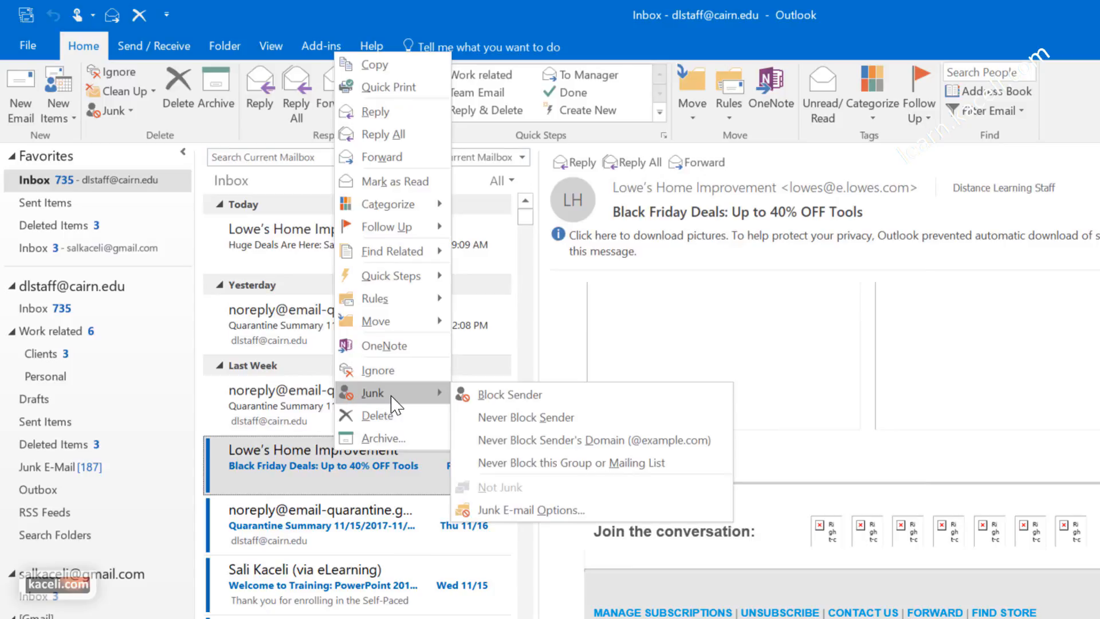
click(487, 395)
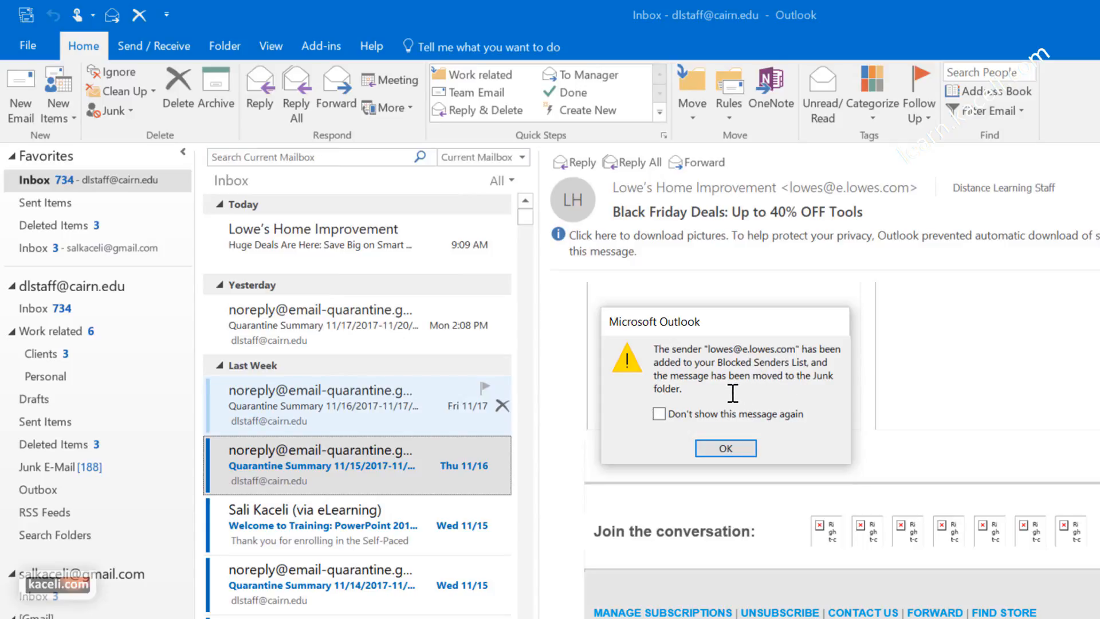
click(725, 448)
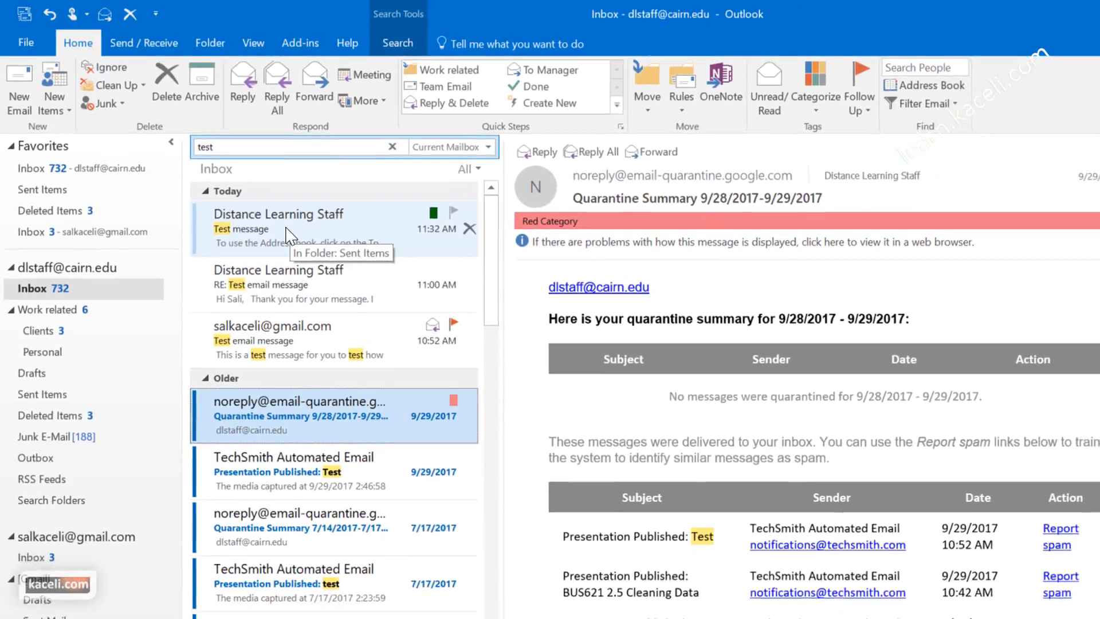
Step: Flag the Distance Learning Staff 'Test message' for follow-up and open the 'Test email message' task
click(309, 247)
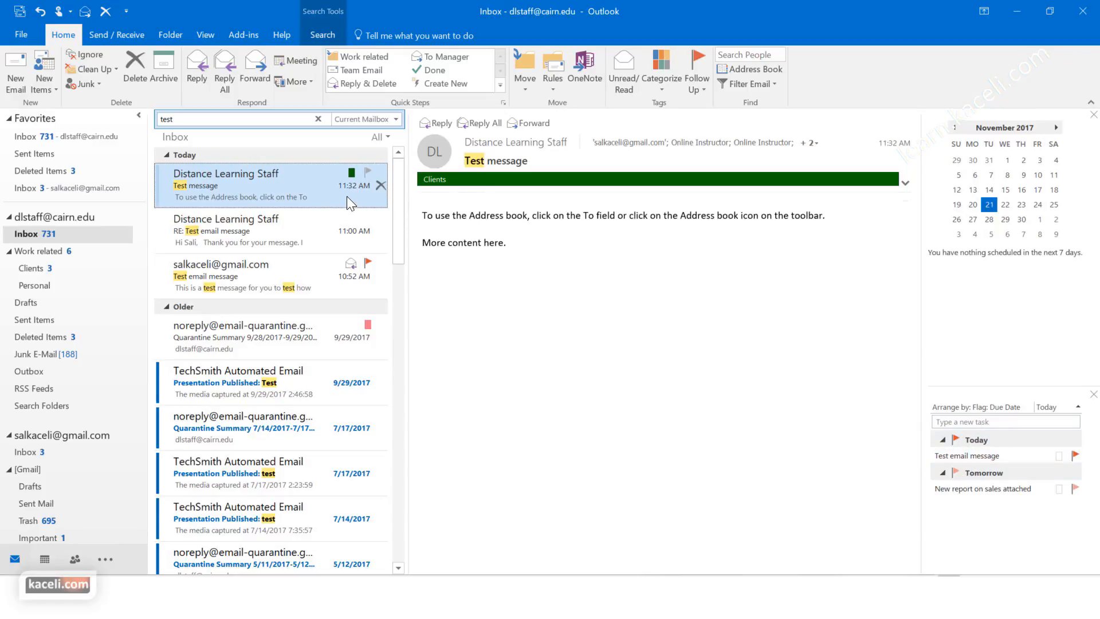
click(367, 172)
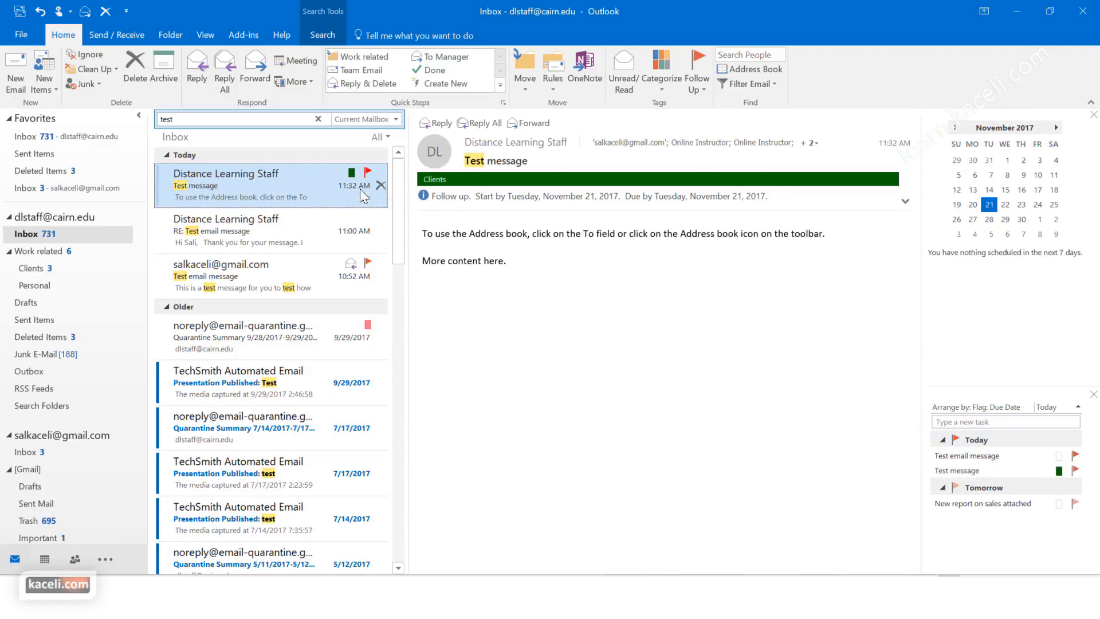
double_click(956, 456)
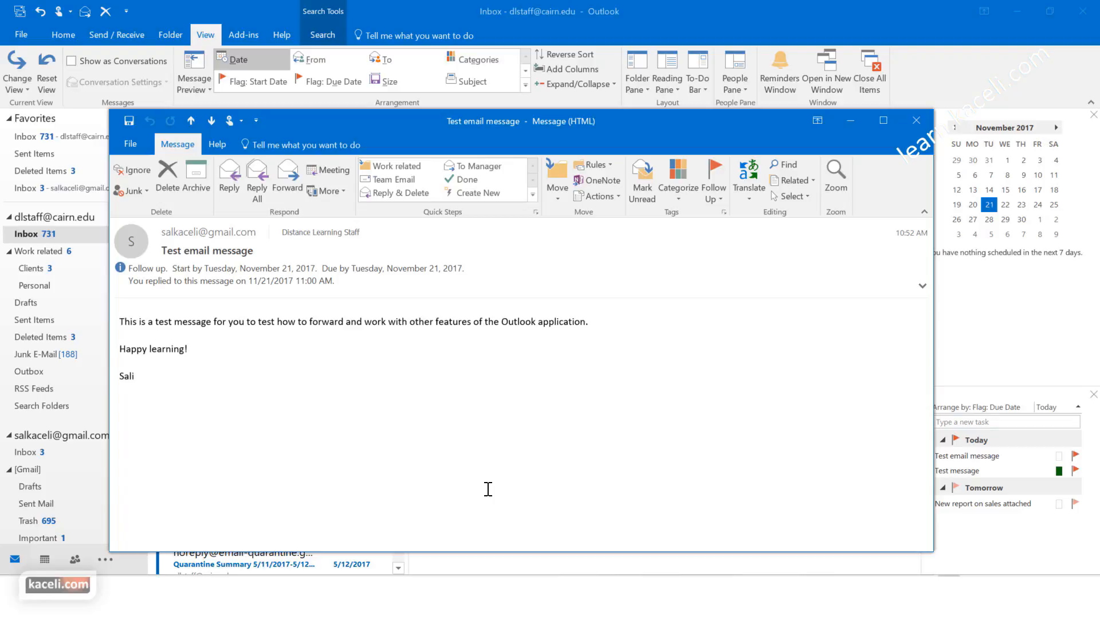
Step: Review the Follow Up and custom reminder options for 'Test email message', cancel, and close the window
click(713, 184)
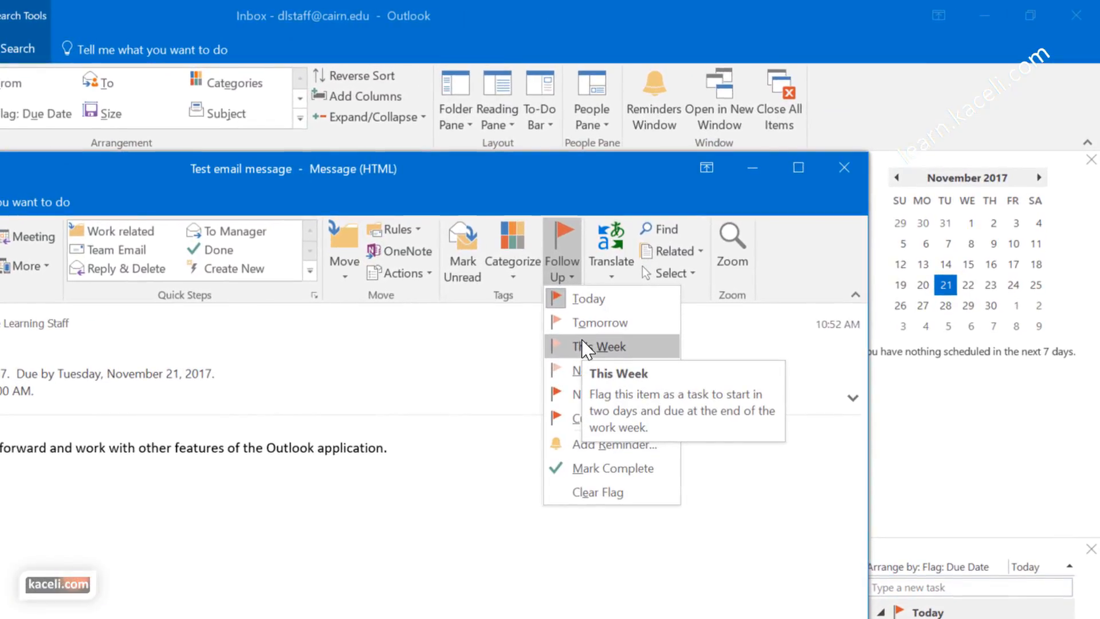
click(614, 444)
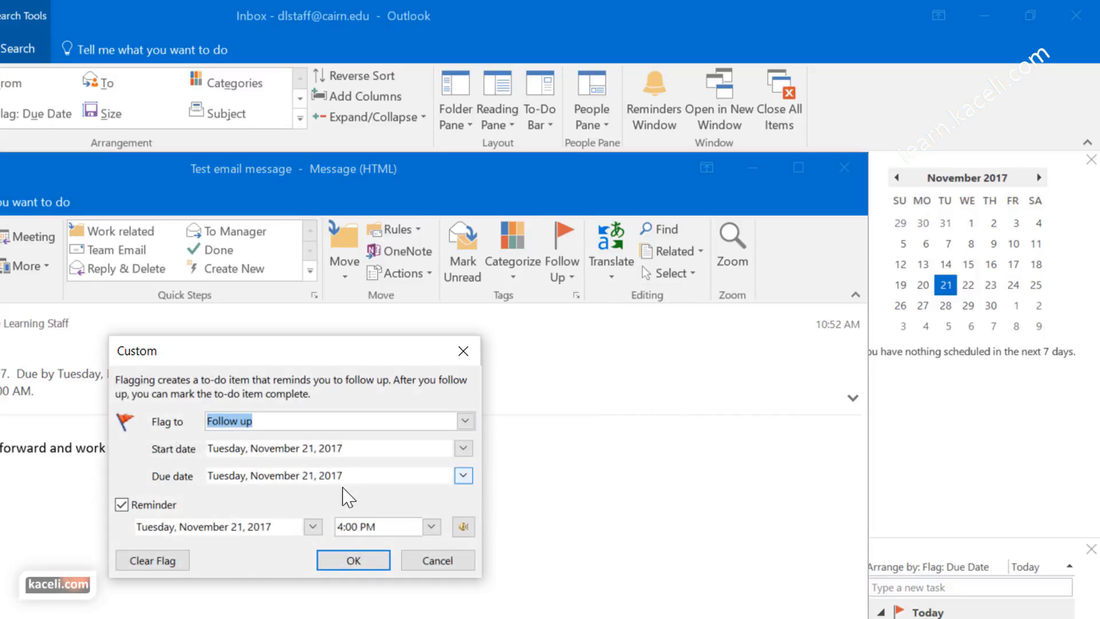
click(447, 560)
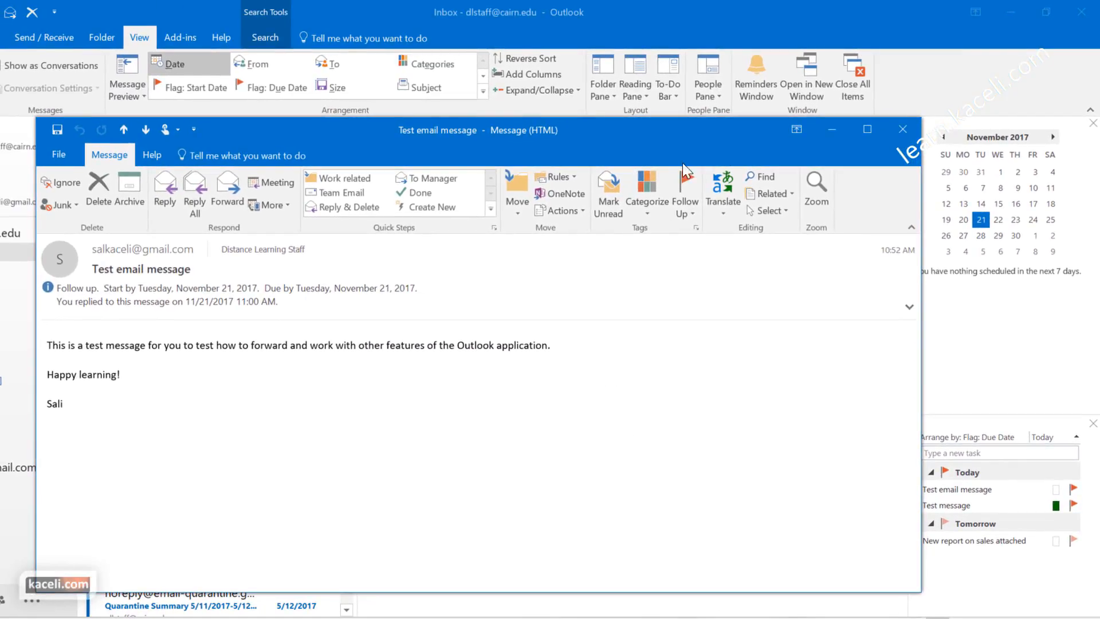
click(902, 129)
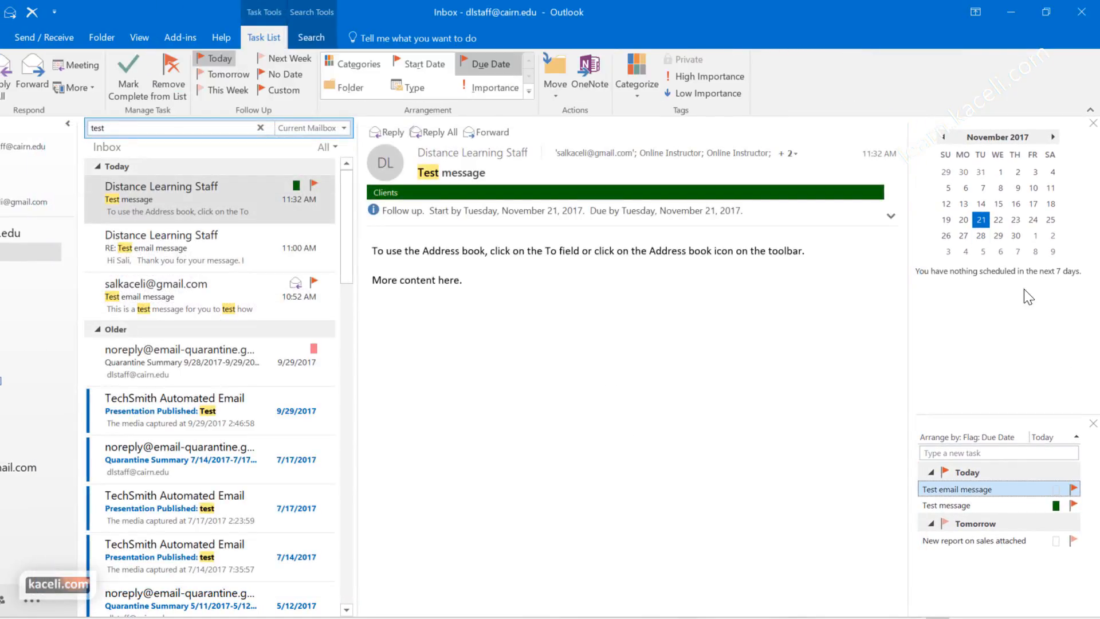
Step: Open the 'Test message' task from the To-Do Bar and show its Follow Up options
mouse_move(1061, 495)
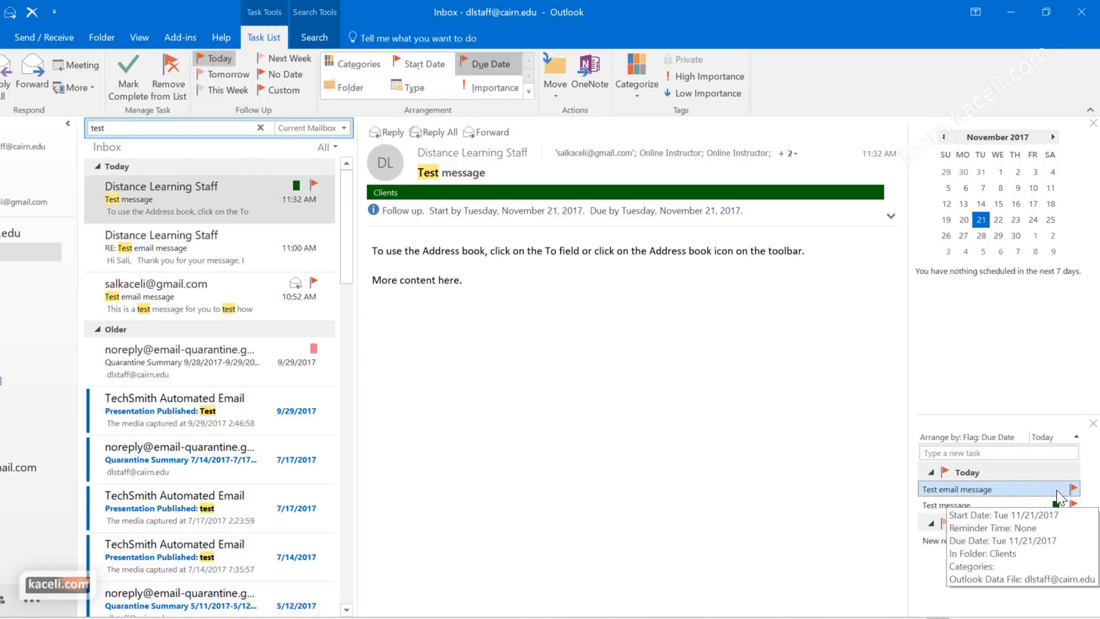
double_click(1057, 490)
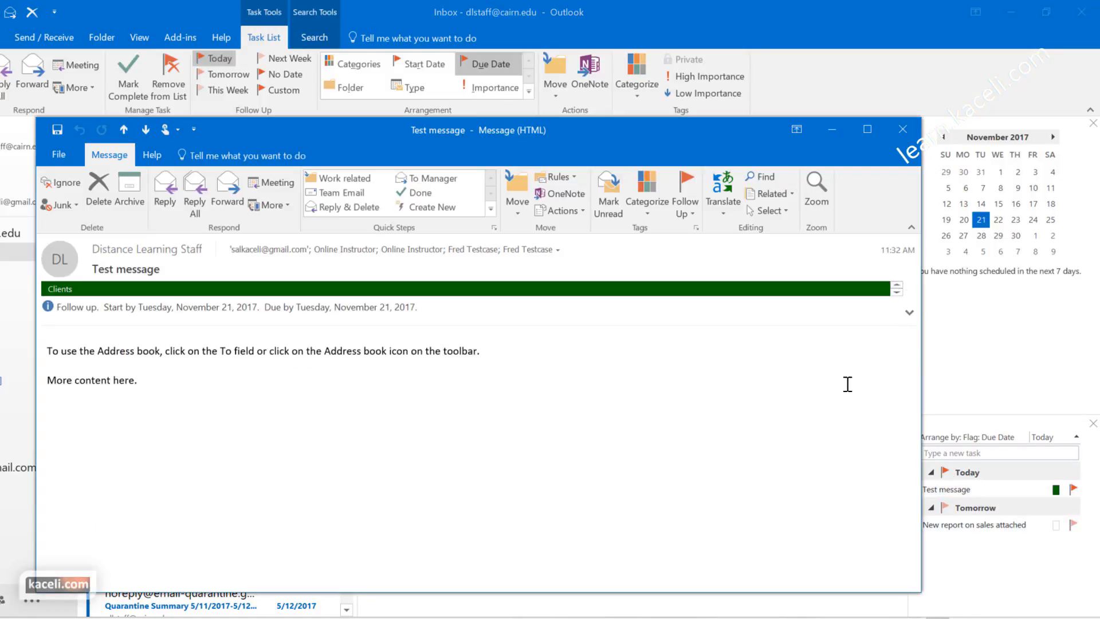
click(686, 211)
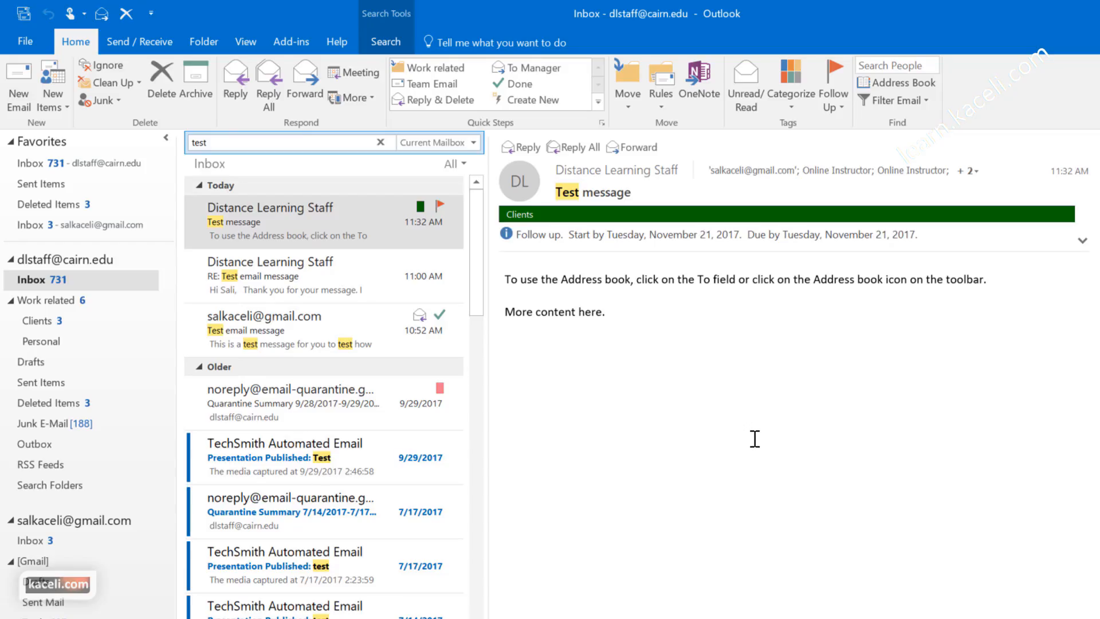
Step: Turn on automatic replies limited to 8:00–9:00 PM on 6/14/2018
click(26, 38)
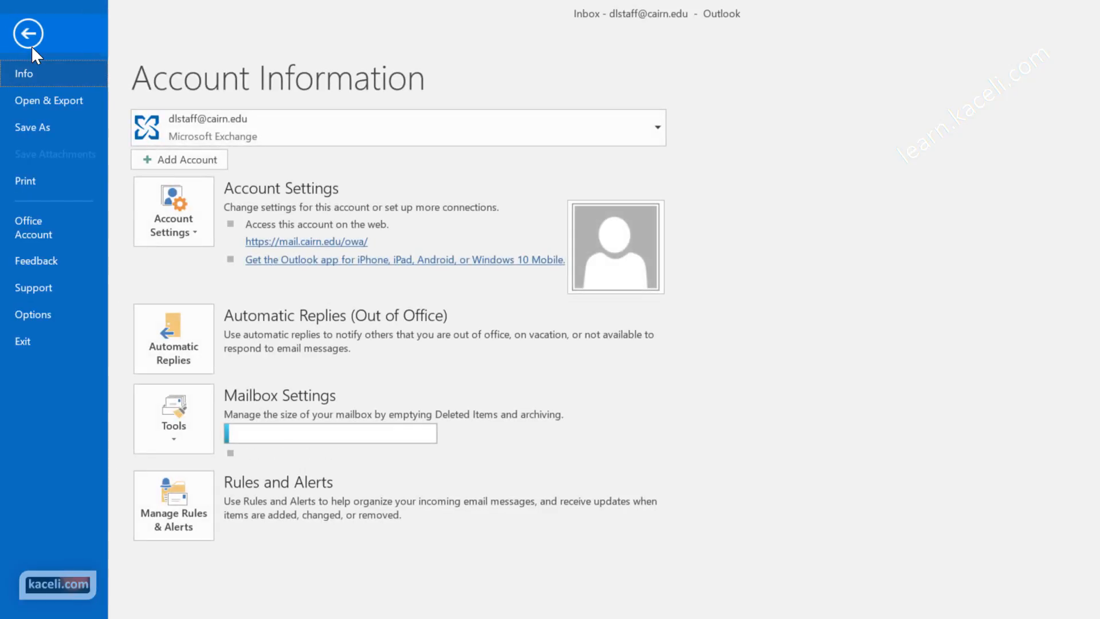
click(189, 366)
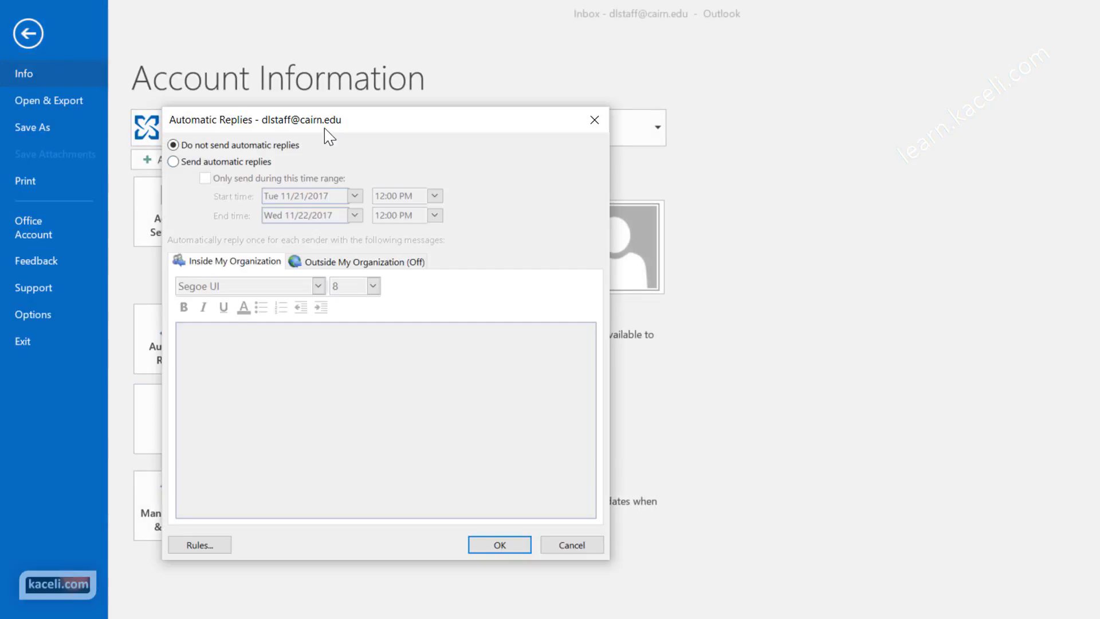
click(173, 162)
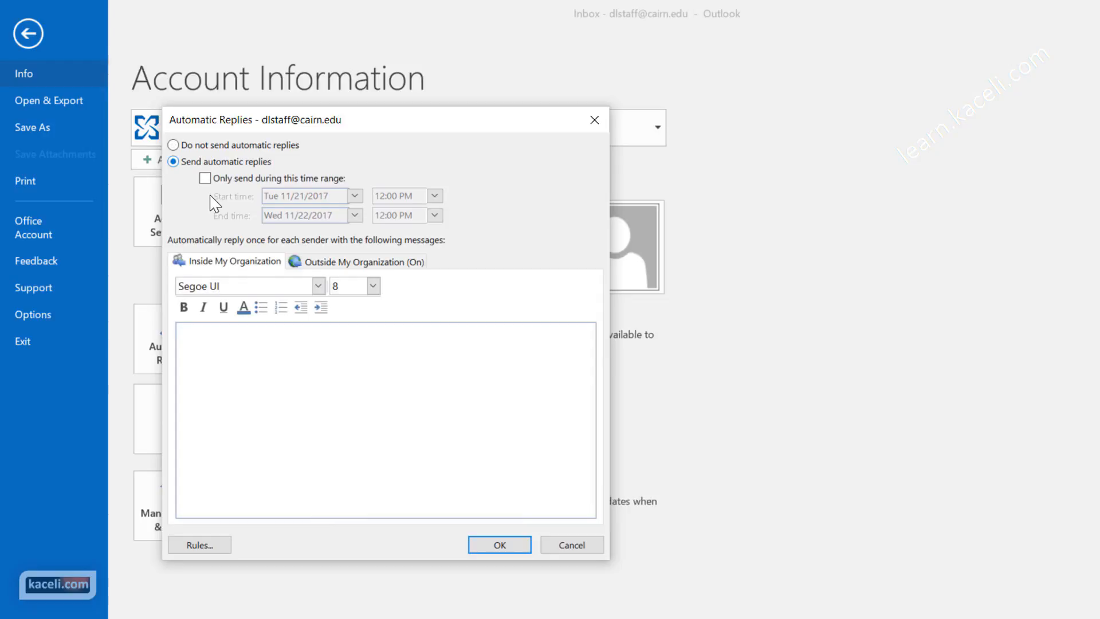
click(205, 179)
click(435, 195)
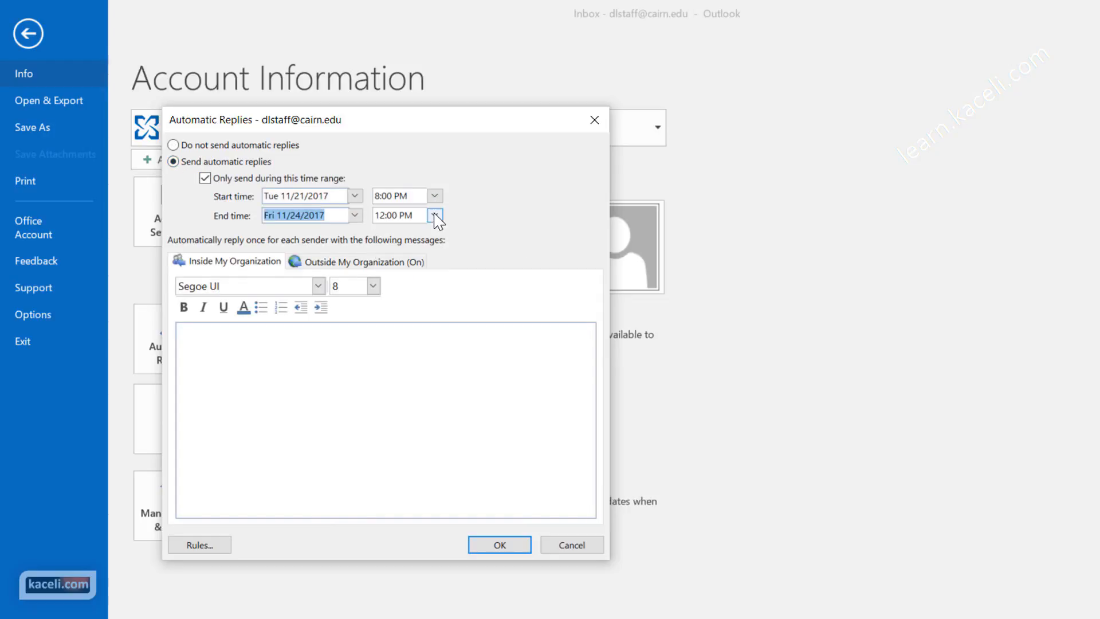
click(435, 215)
drag(436, 271, 441, 289)
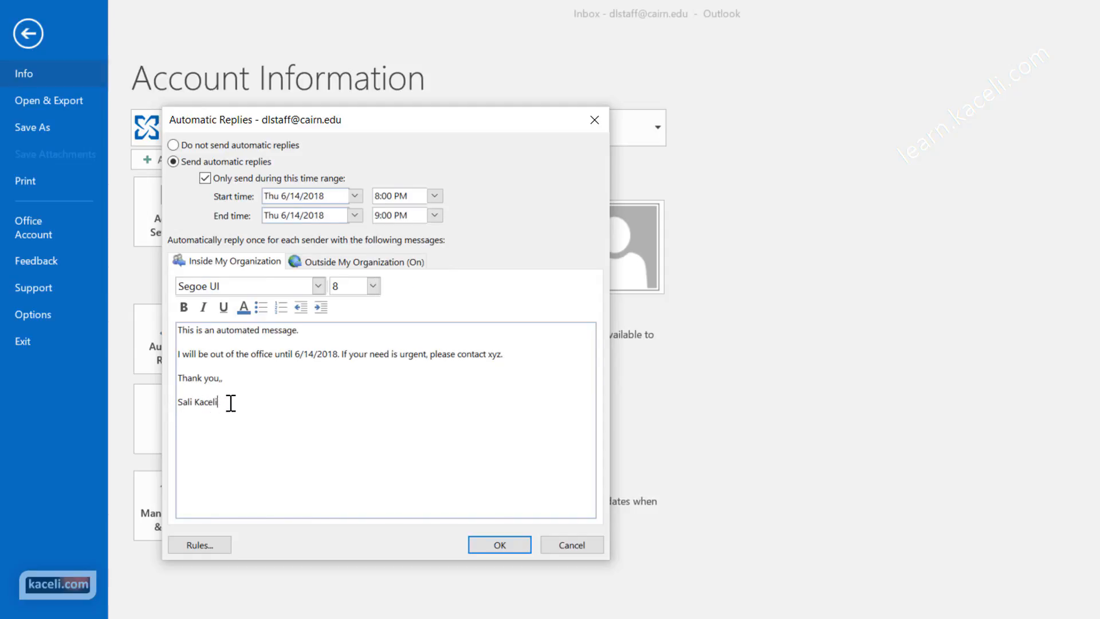
Step: Copy the inside-organization out-of-office message into the outside-senders reply and start adding a reply rule
drag(228, 401, 165, 333)
key(ctrl+c)
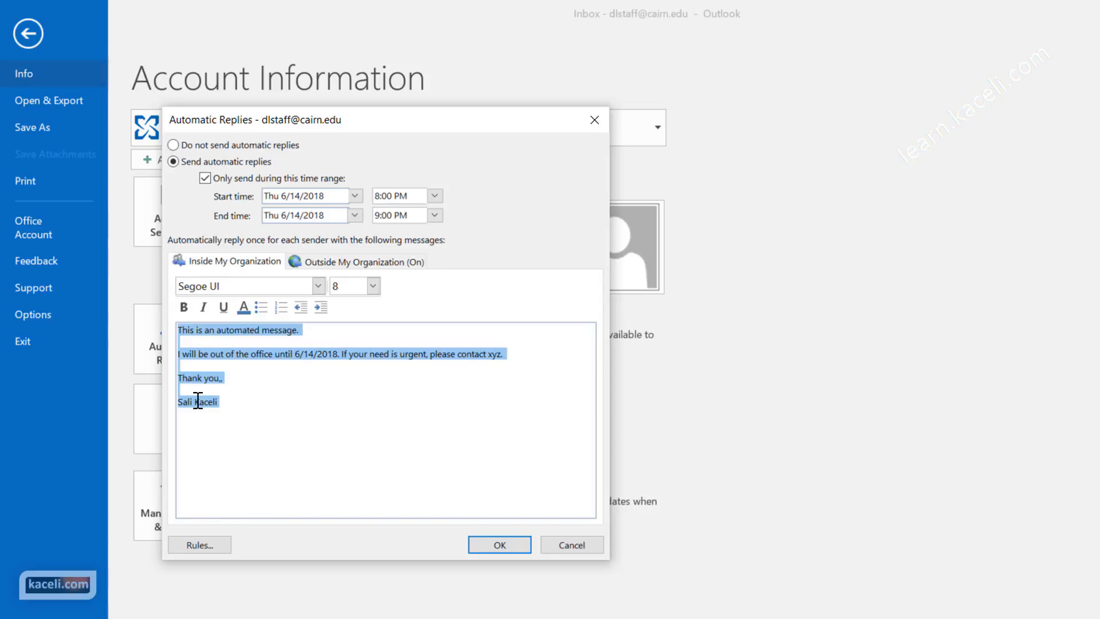
click(279, 399)
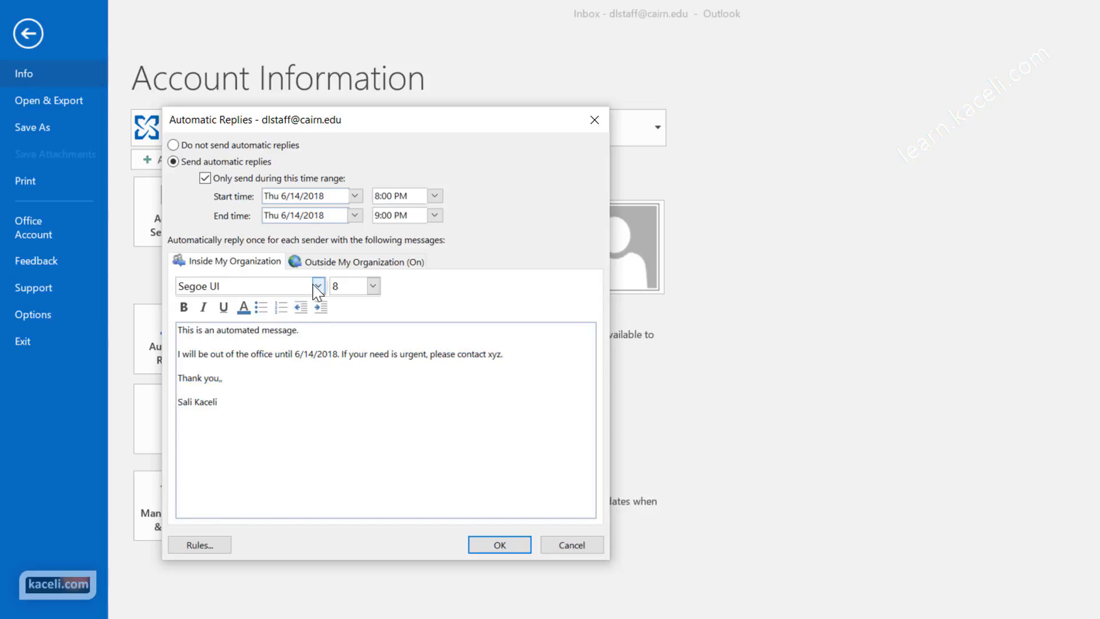
click(320, 263)
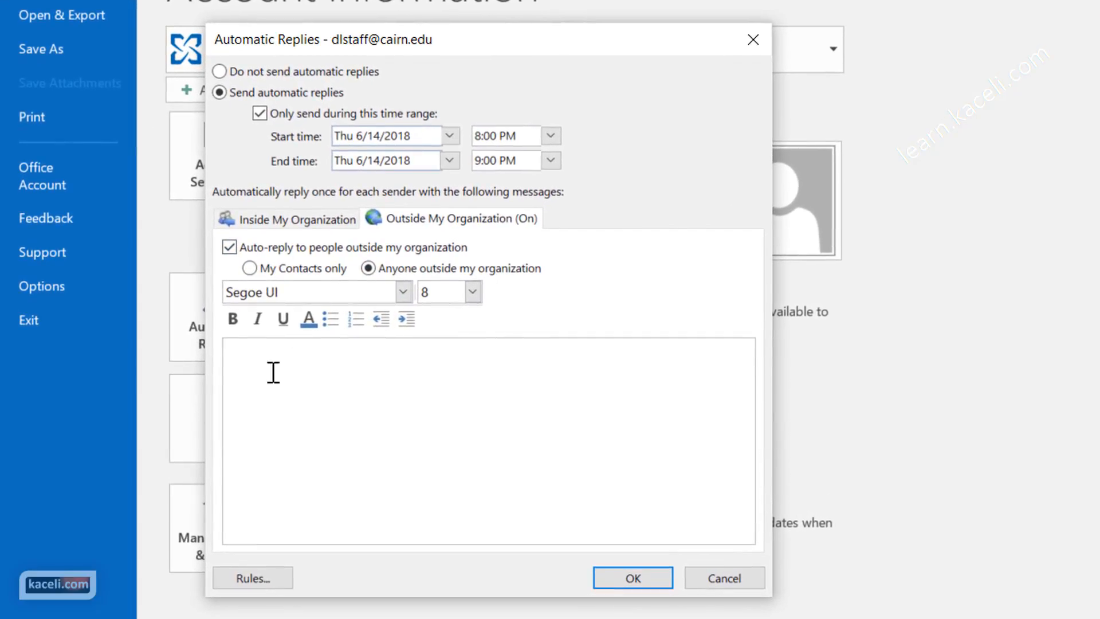
click(271, 382)
key(ctrl+v)
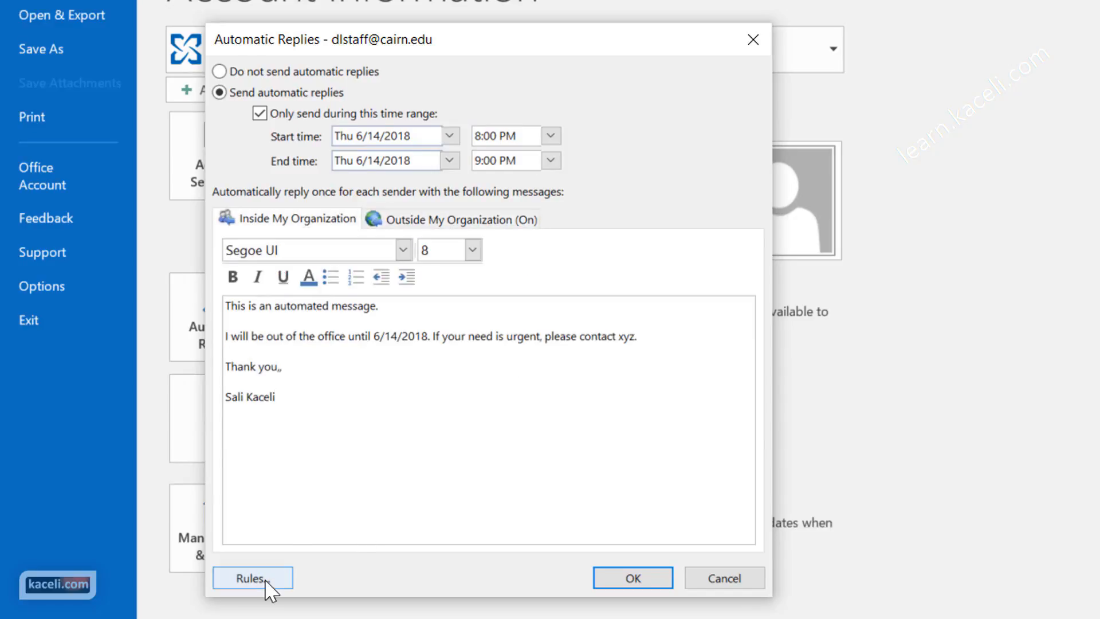
click(267, 582)
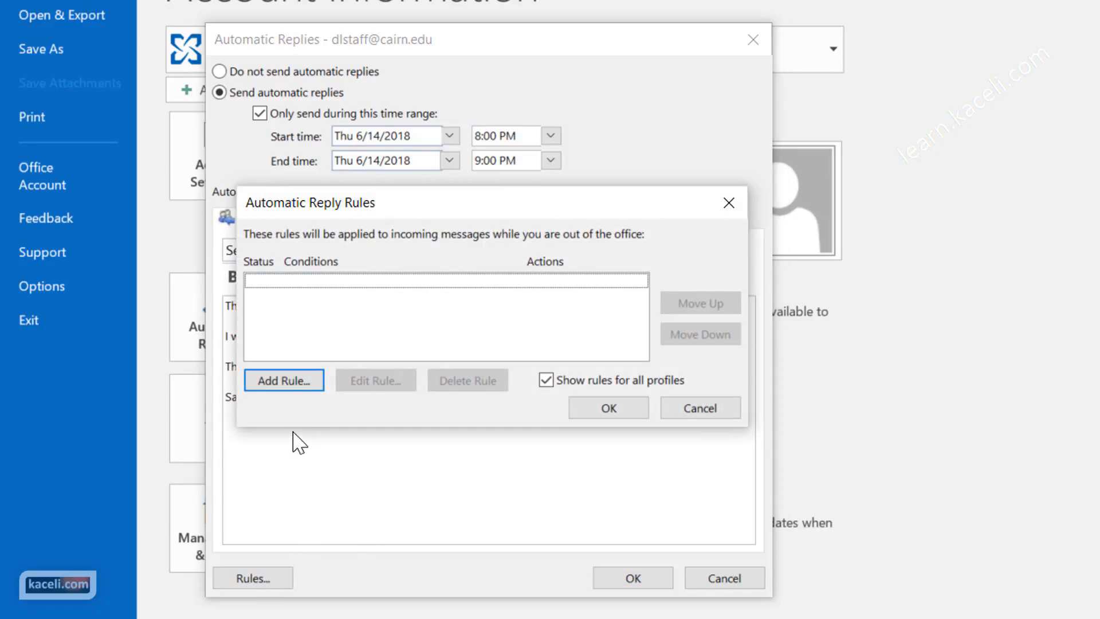
click(309, 387)
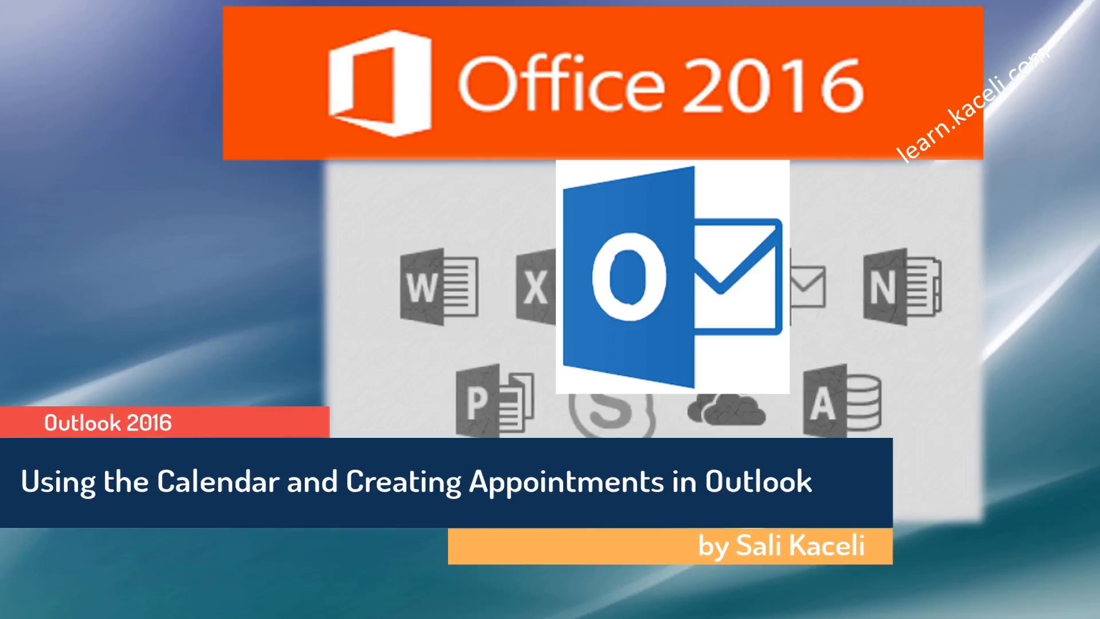
Step: Open the Calendar on the November 21–27, 2017 week showing Meetings 1–4
click(47, 599)
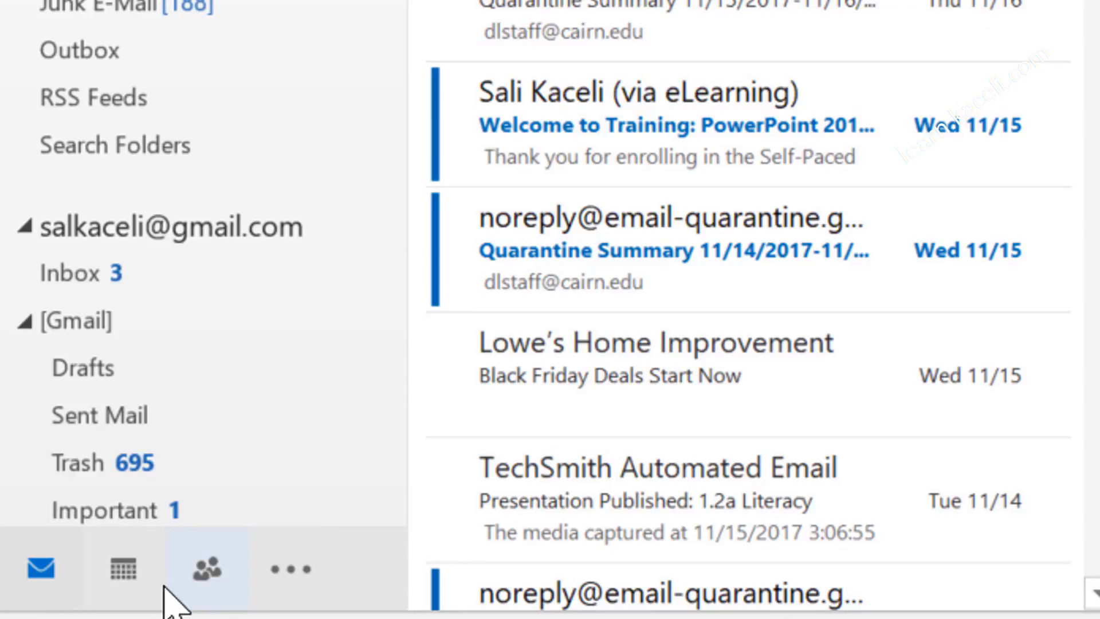
Step: Create a 'Meeting with the manager' appointment from 2:00 to 3:00 PM on November 21, 2017
mouse_move(48, 608)
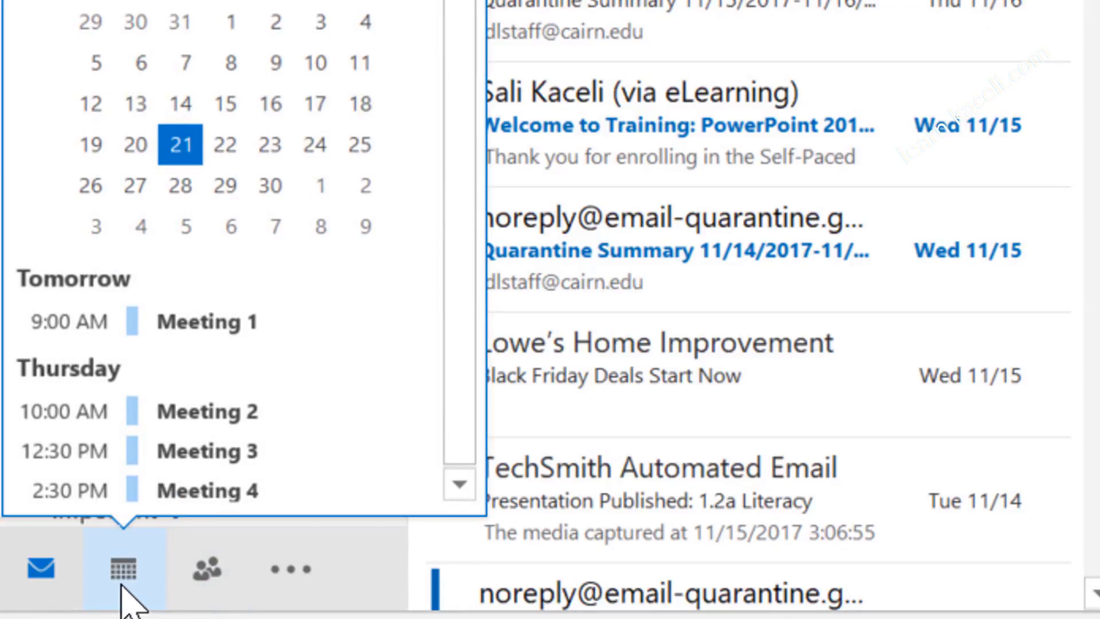
click(122, 570)
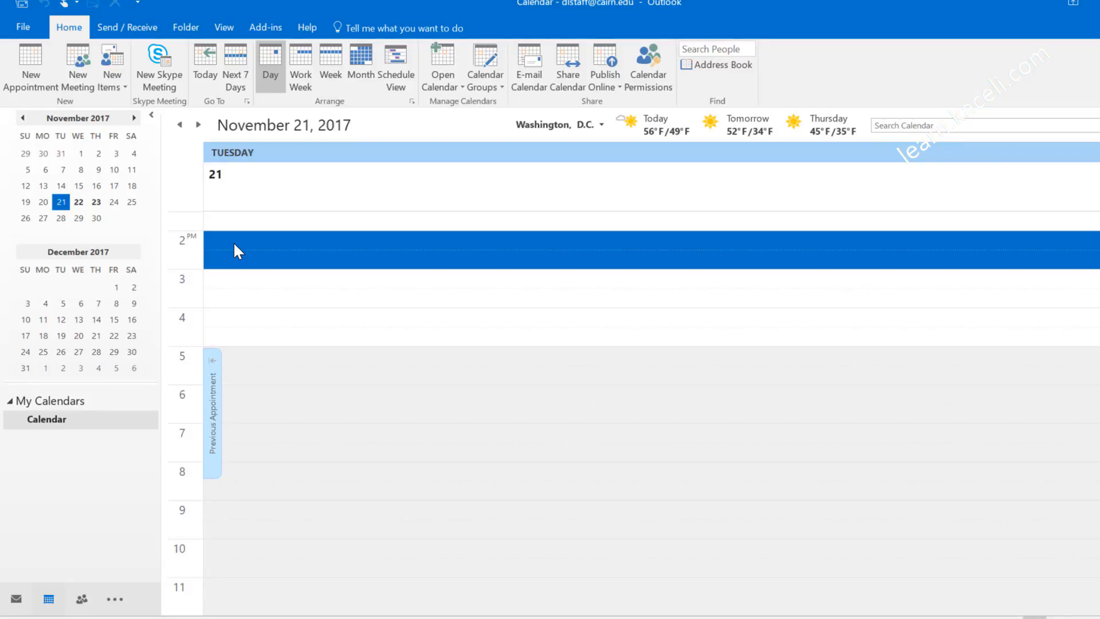
text(Meeting with the manager)
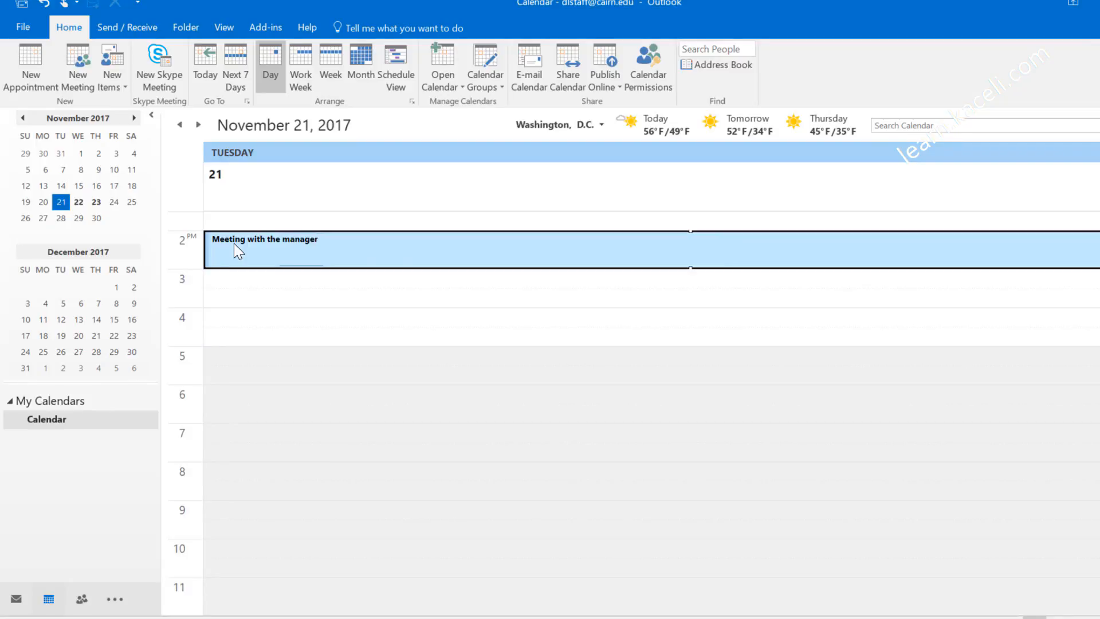
key(Return)
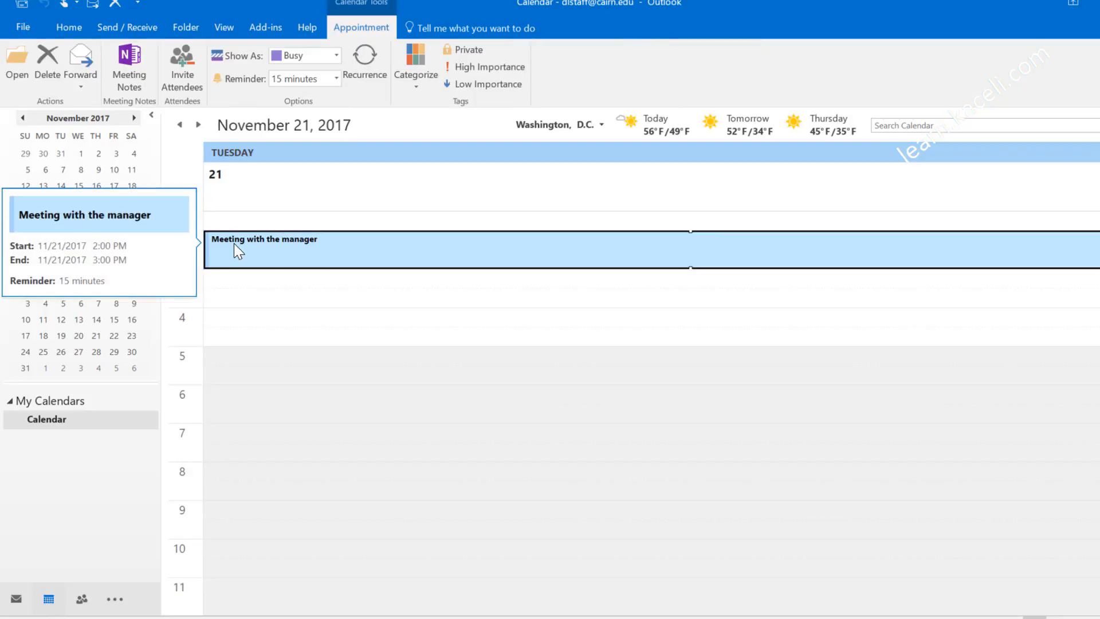
click(292, 222)
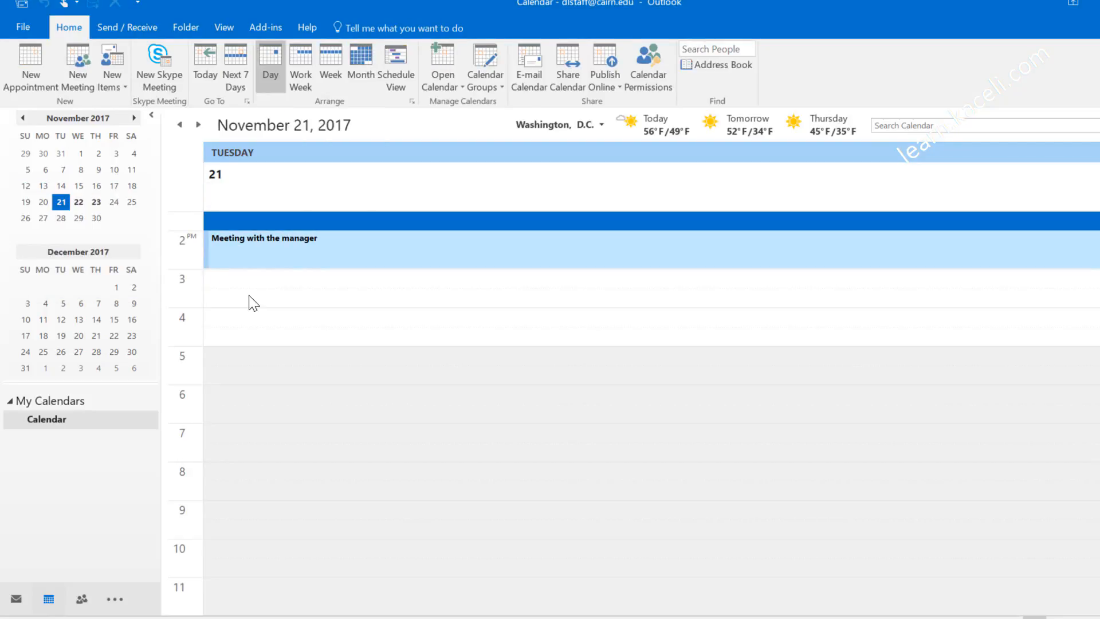
Step: Create recurring 'Meeting with Client A' noting 'Make sure to bring the report to the meeting.', then view January 18, 2018
click(46, 67)
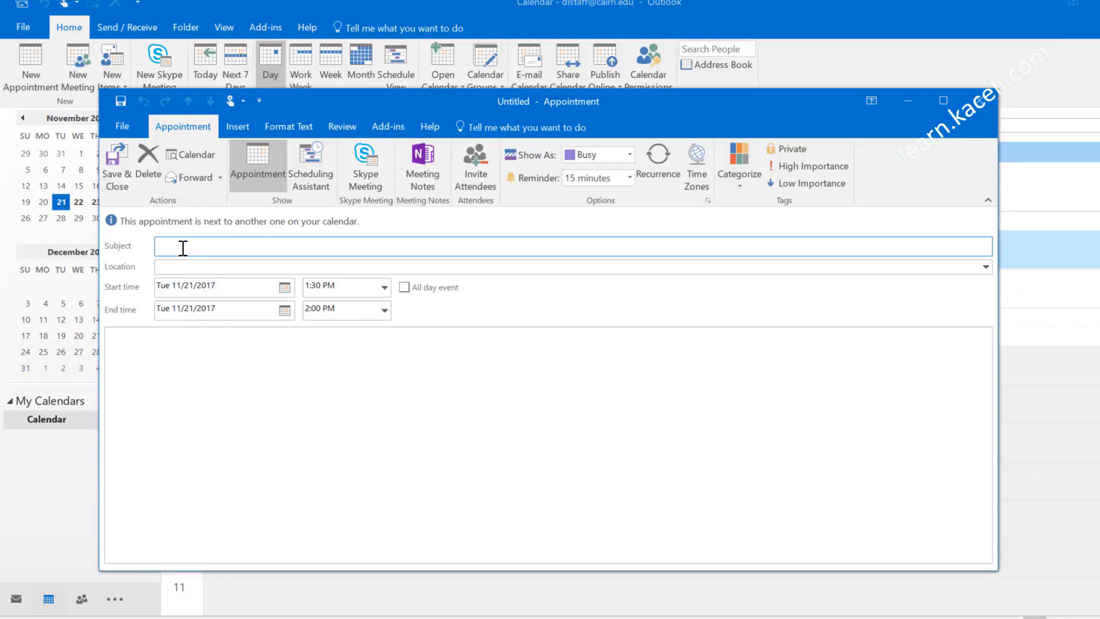
text(Meeting with Client A)
key(Tab)
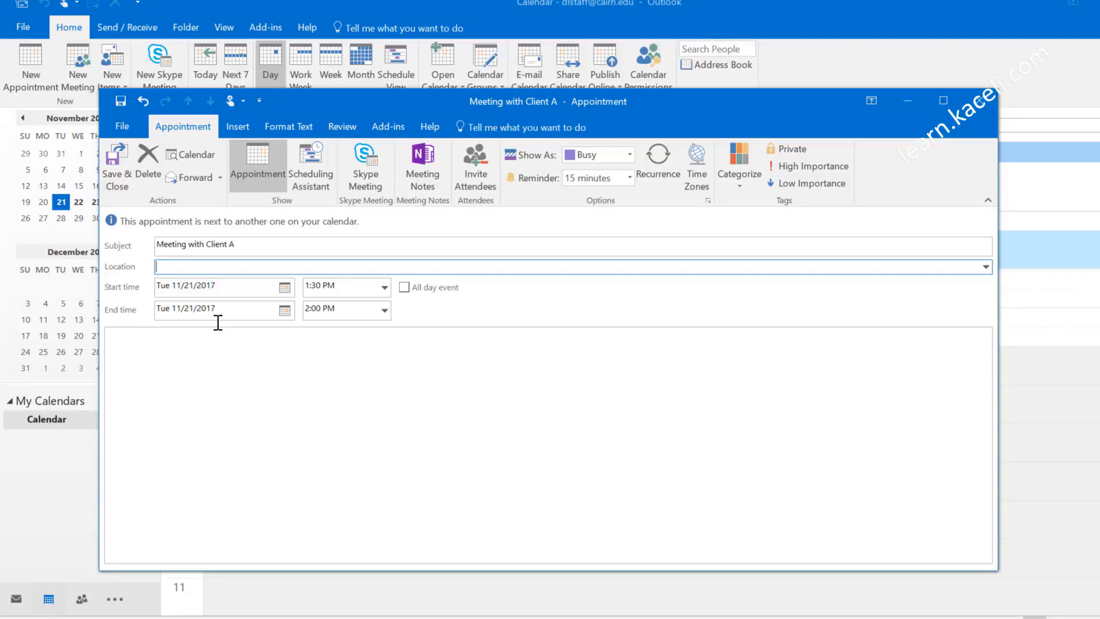
click(218, 335)
text(Make sure to bring the report to the meeting.)
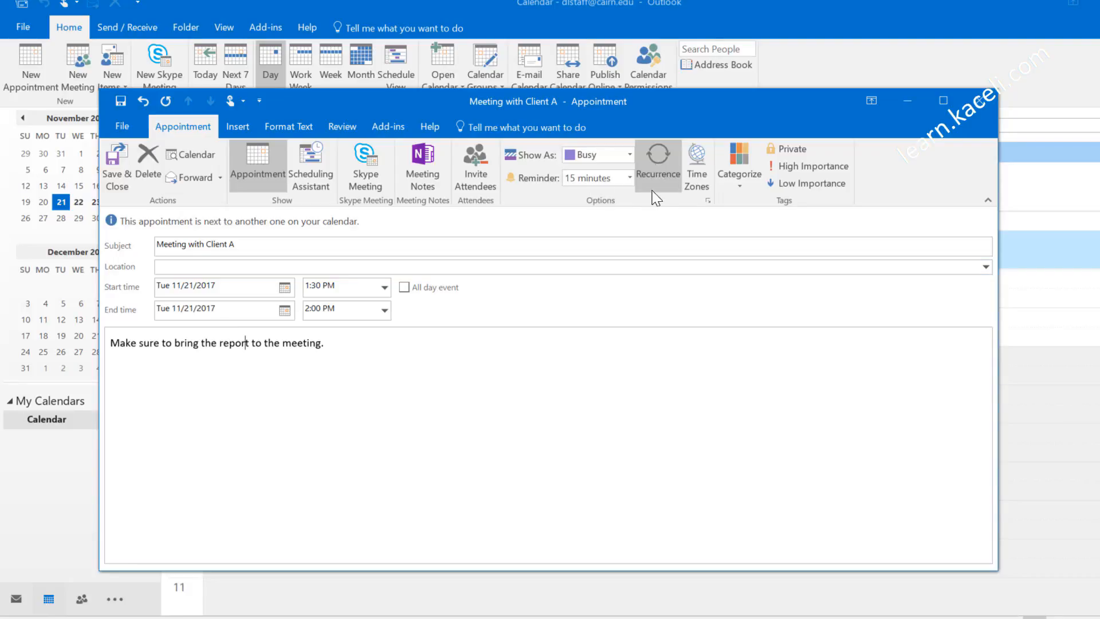
click(662, 160)
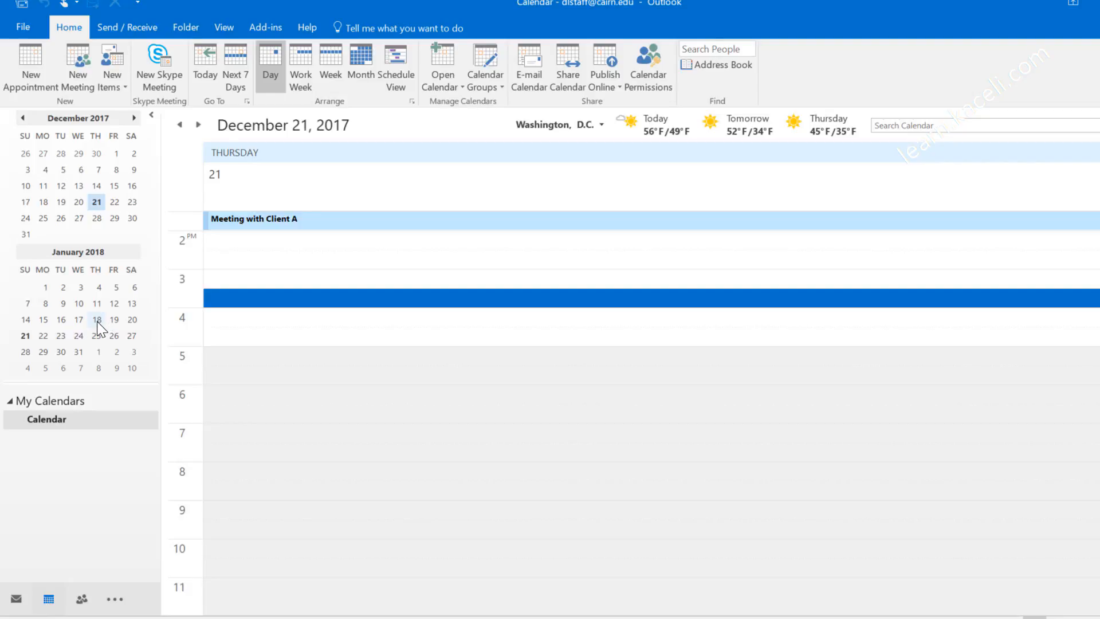
click(97, 320)
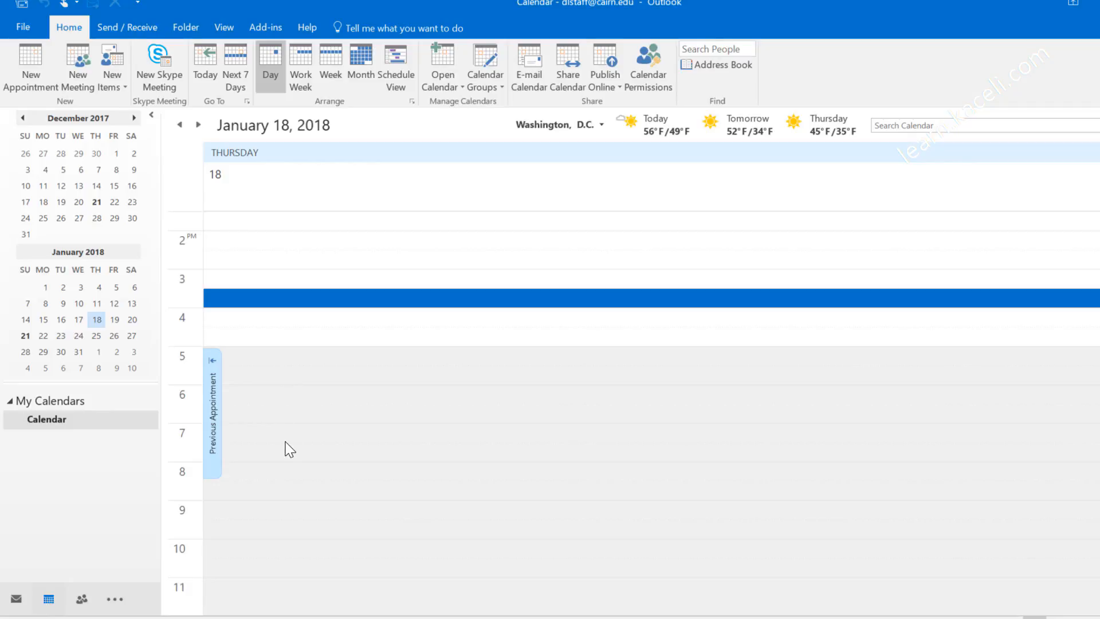
drag(263, 479, 263, 498)
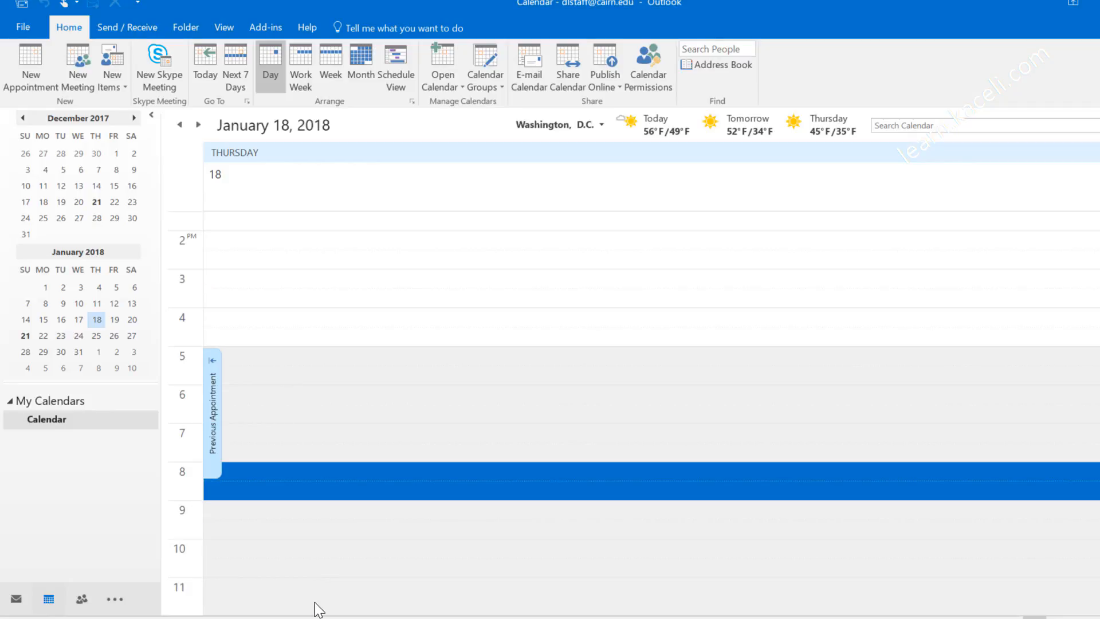
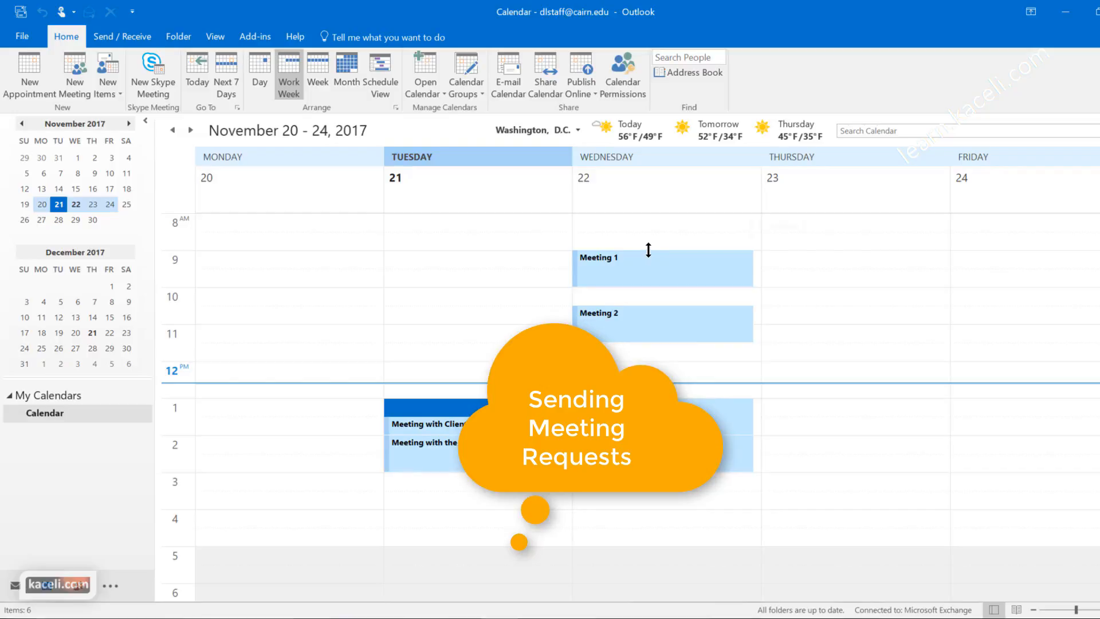
Step: Create 'Meeting about sales for 2018' in Conference Room 1 at Wednesday 10:00 AM, then view attendee availability
mouse_move(650, 256)
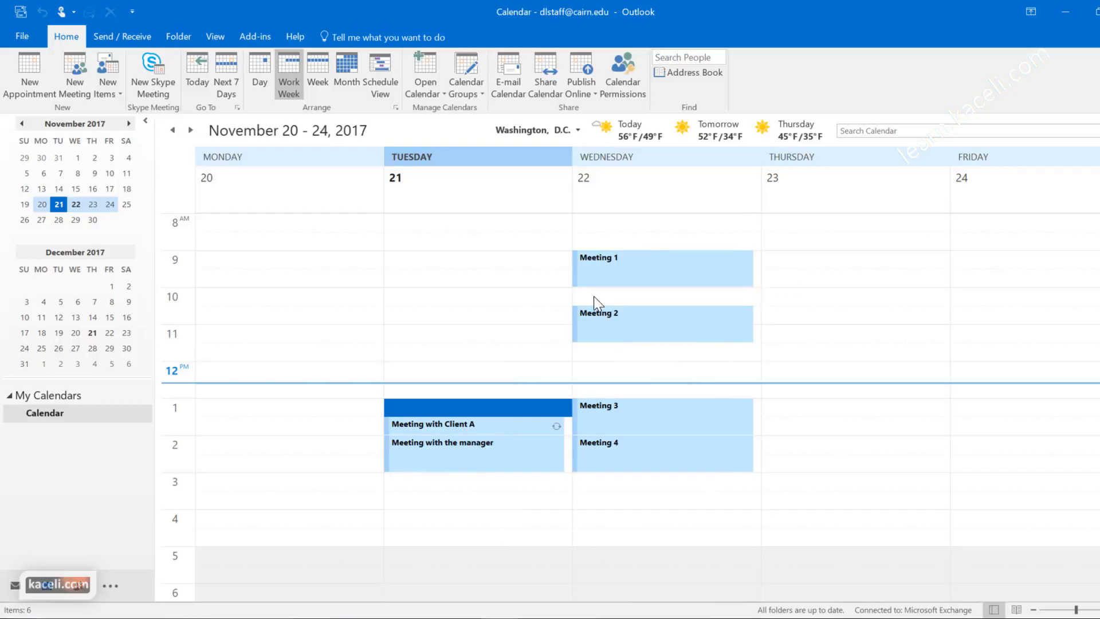
click(664, 295)
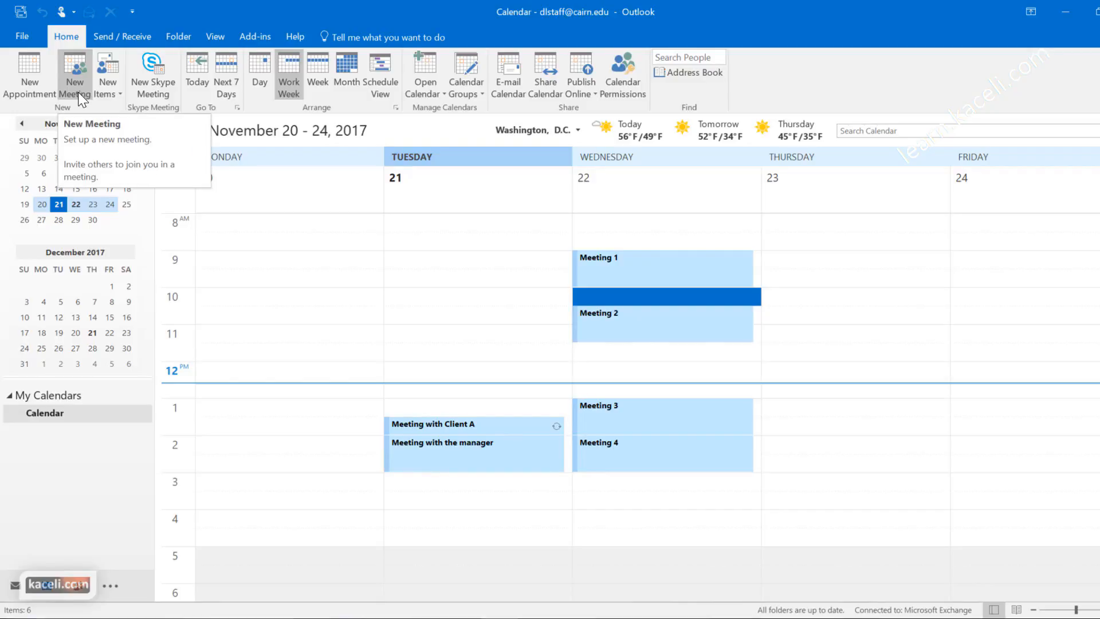
double_click(607, 296)
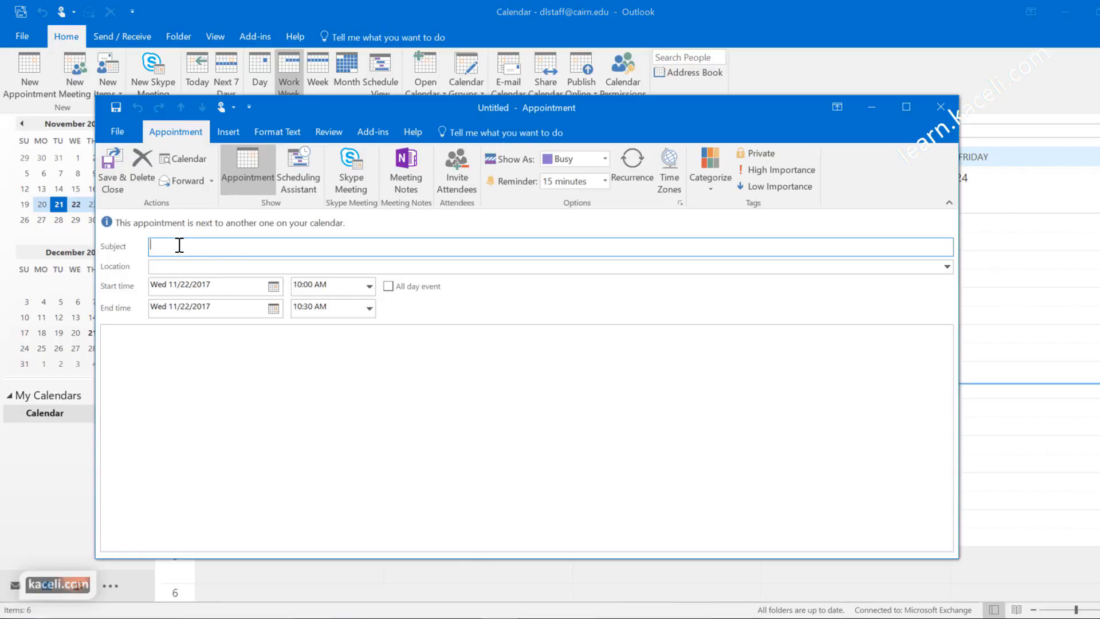
text(Meeting about sales for 2018)
key(Tab)
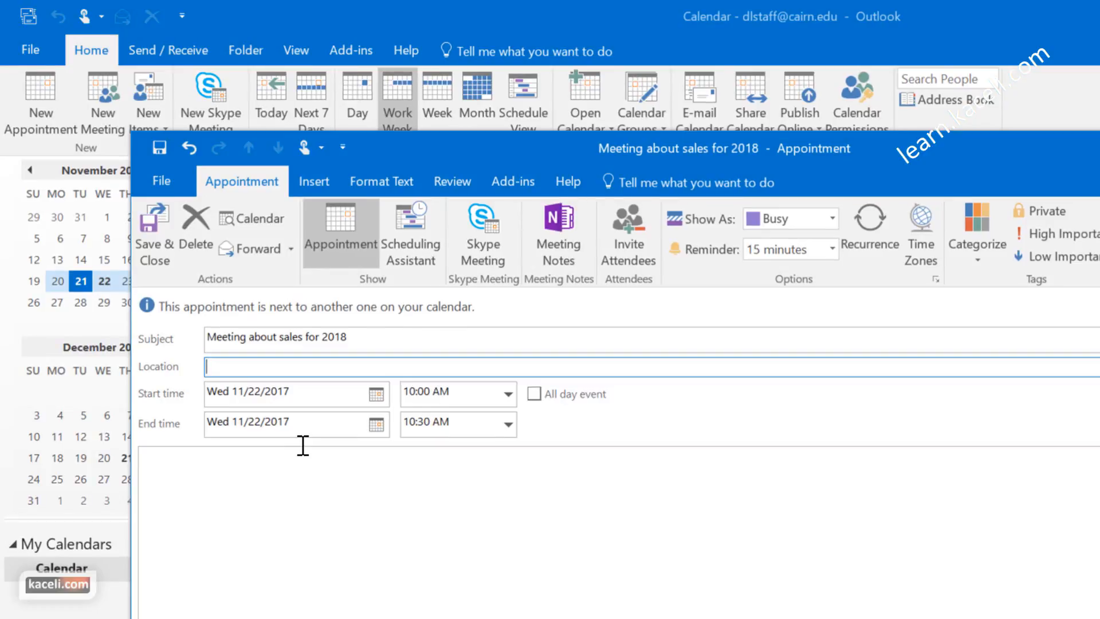
text(Conference Room 1)
click(380, 486)
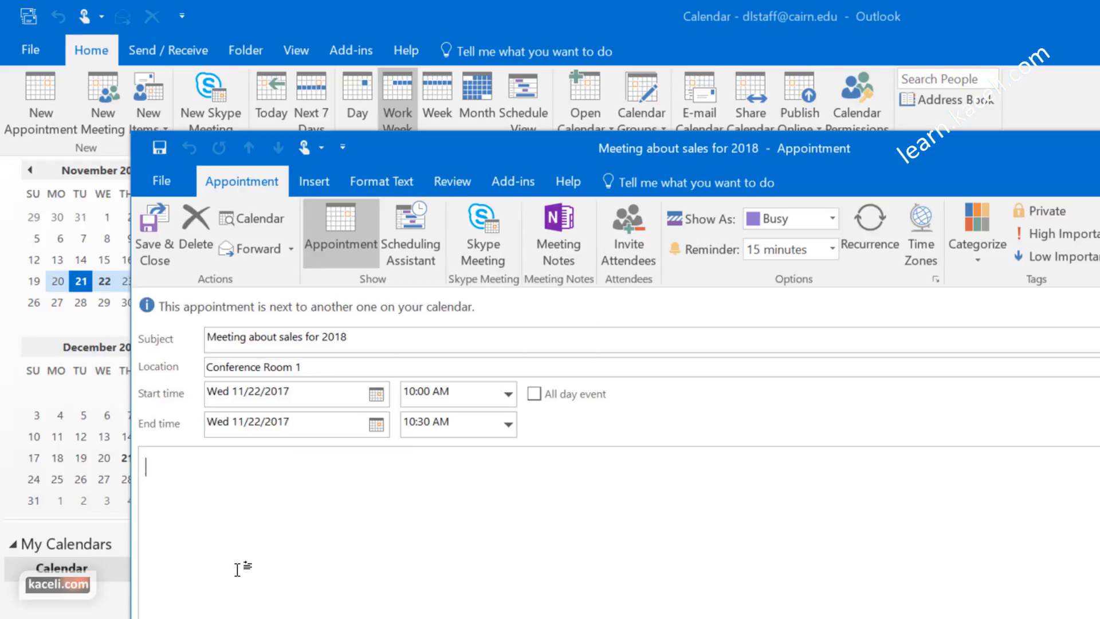
click(414, 240)
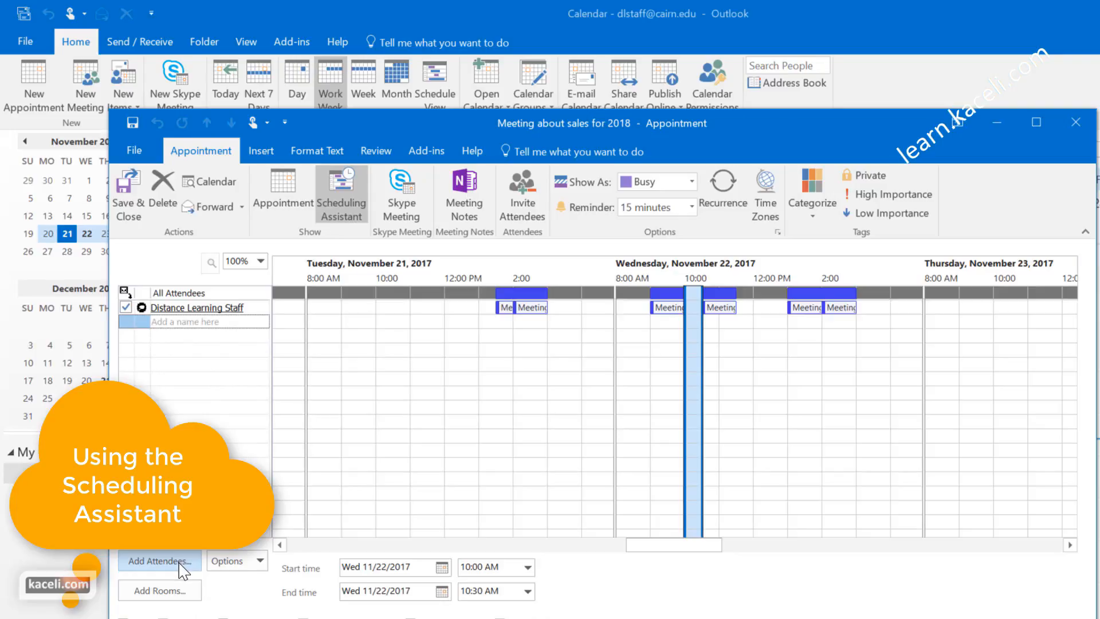
Step: Search the address list for 'instructor' and add the match as a required attendee
click(160, 561)
text(ins)
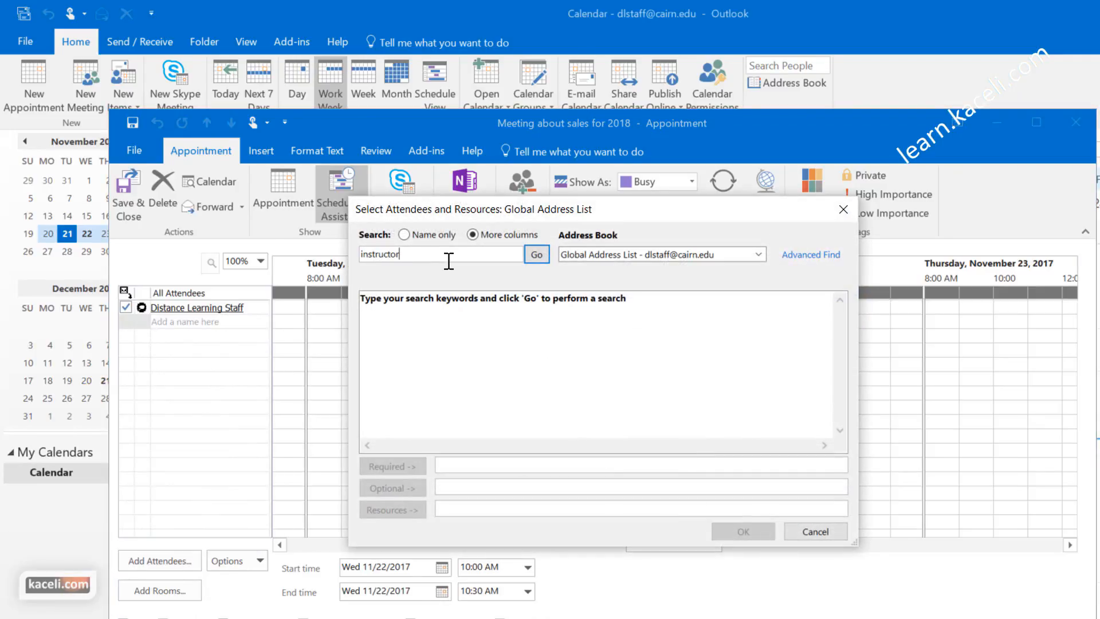
text(tructor)
key(Return)
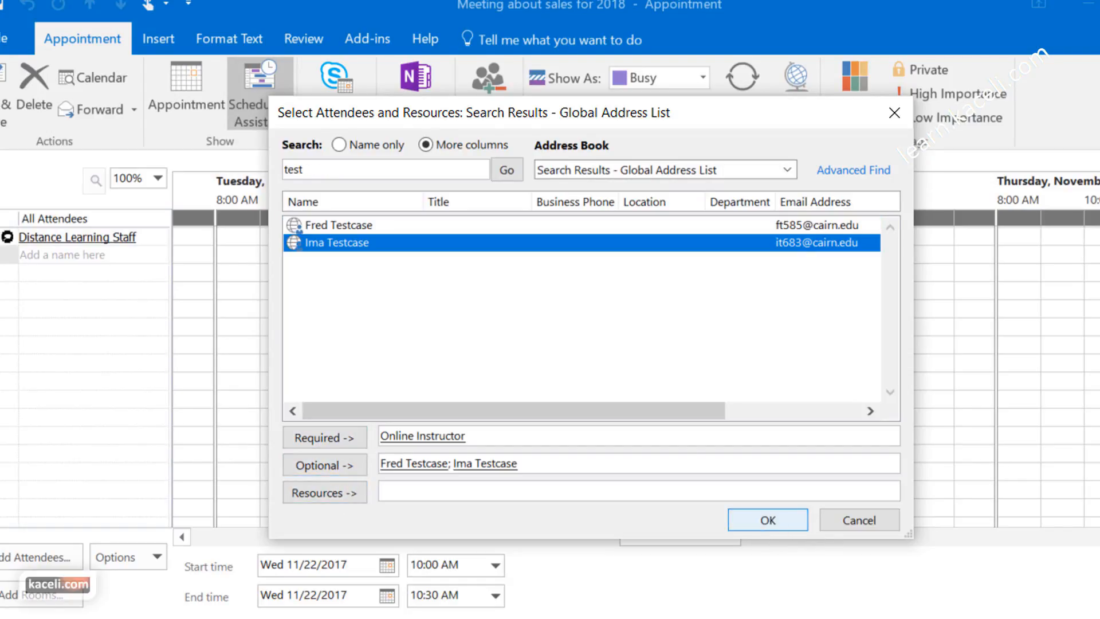
click(788, 520)
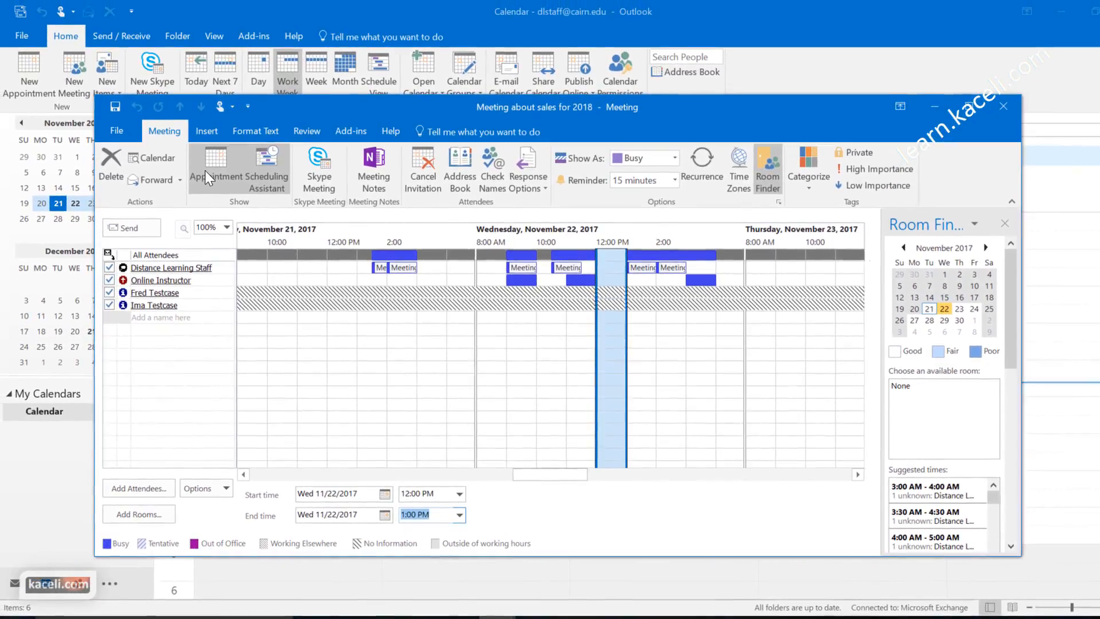
Step: Write 'Additional notes' in the invitation body and send the meeting to attendees
click(209, 171)
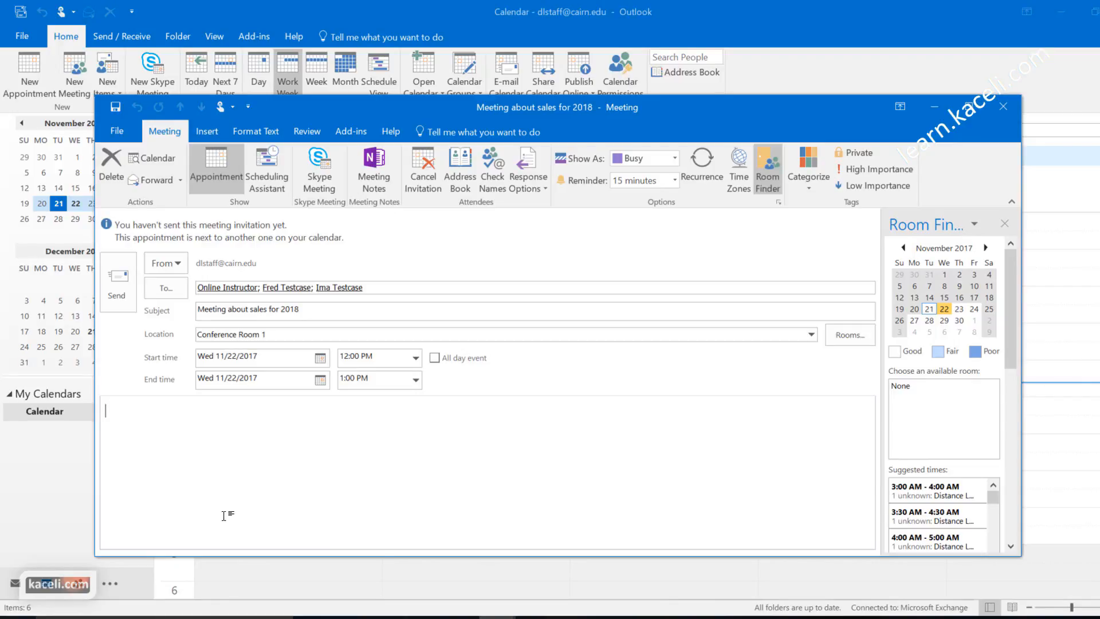
text(Additional notes)
click(204, 134)
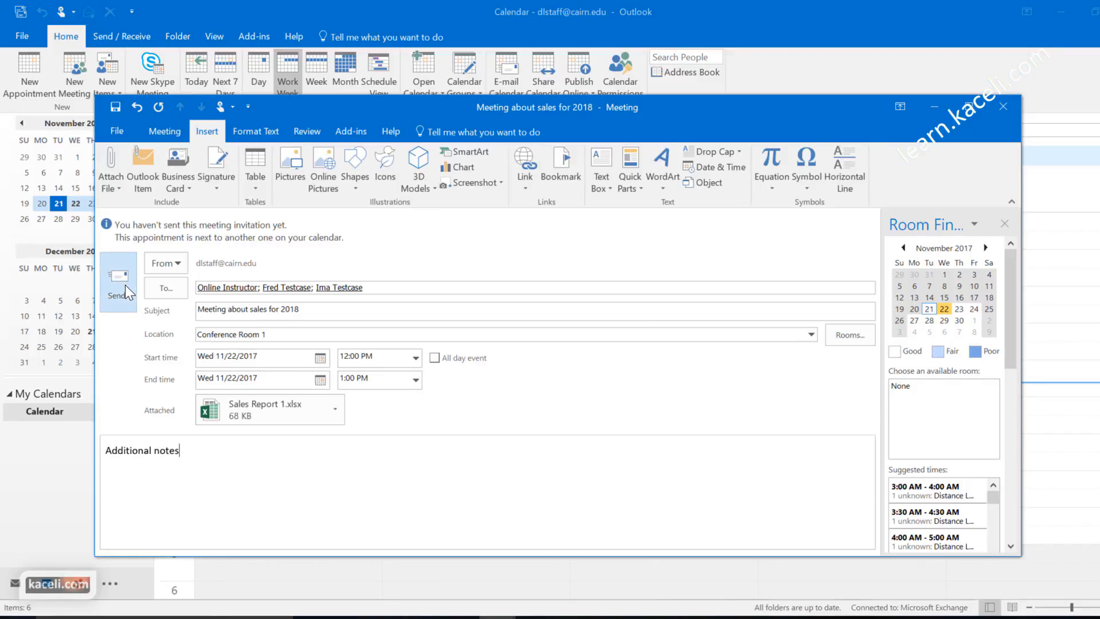
click(124, 284)
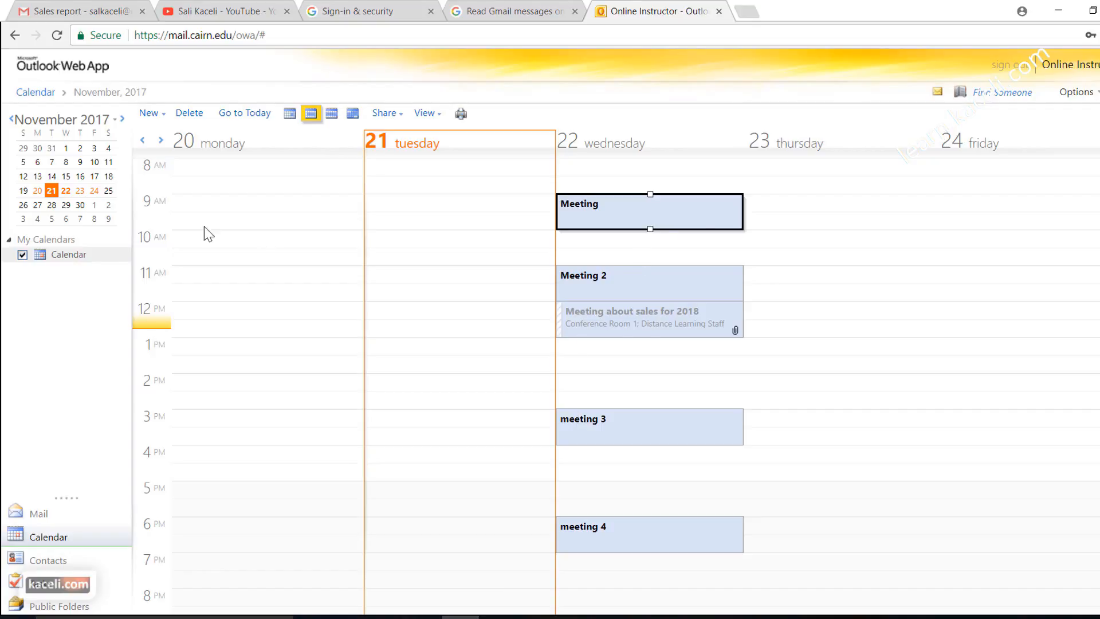
Step: In the attendee's Outlook Web App inbox, open the 'Meeting about sales for 2018' invitation
click(41, 514)
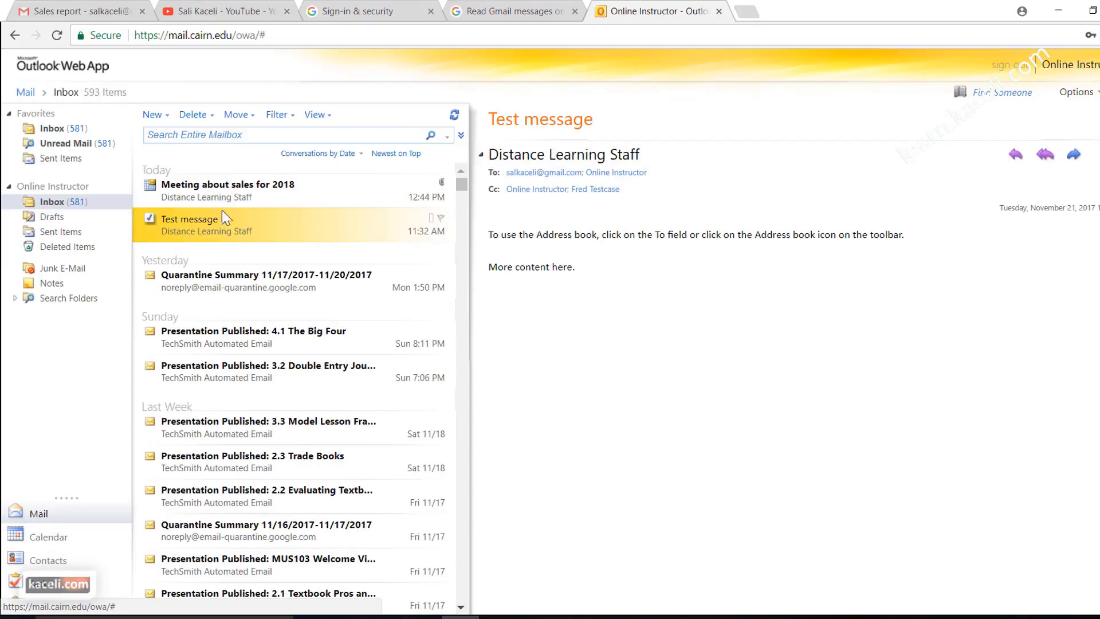
click(220, 184)
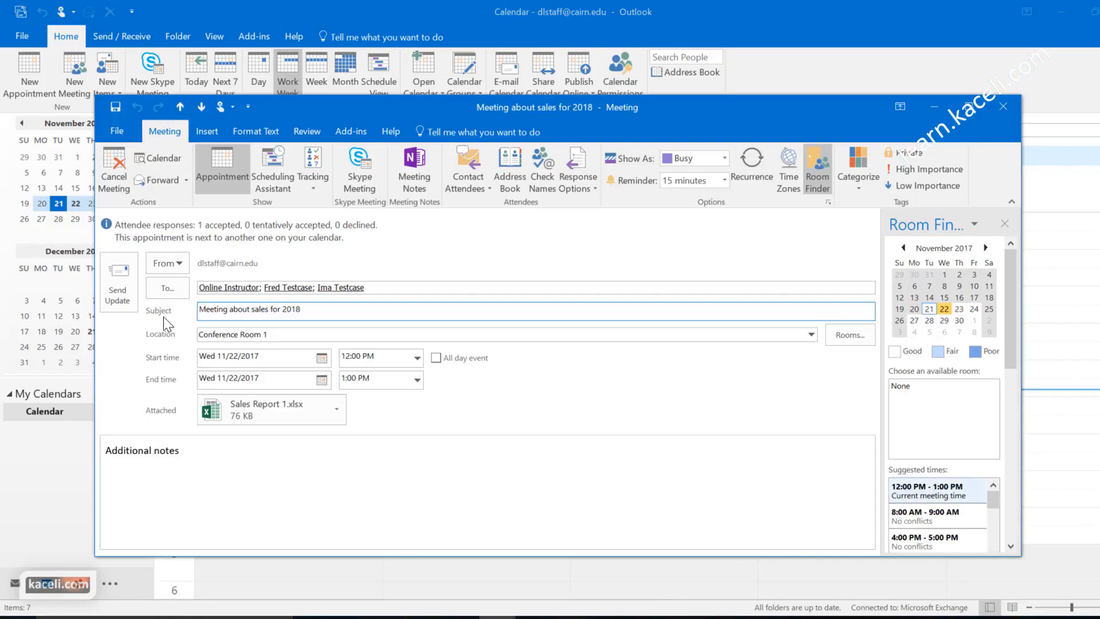
Step: Check attendee responses, then move the meeting to Thursday 8:30–10:00 AM
click(312, 160)
click(1002, 106)
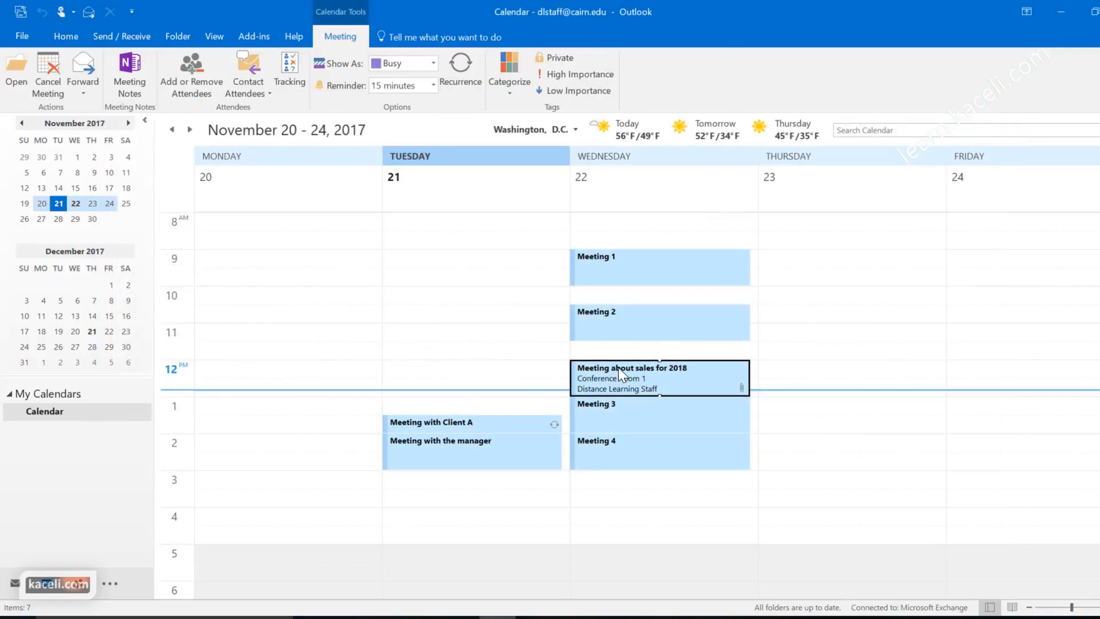
double_click(612, 372)
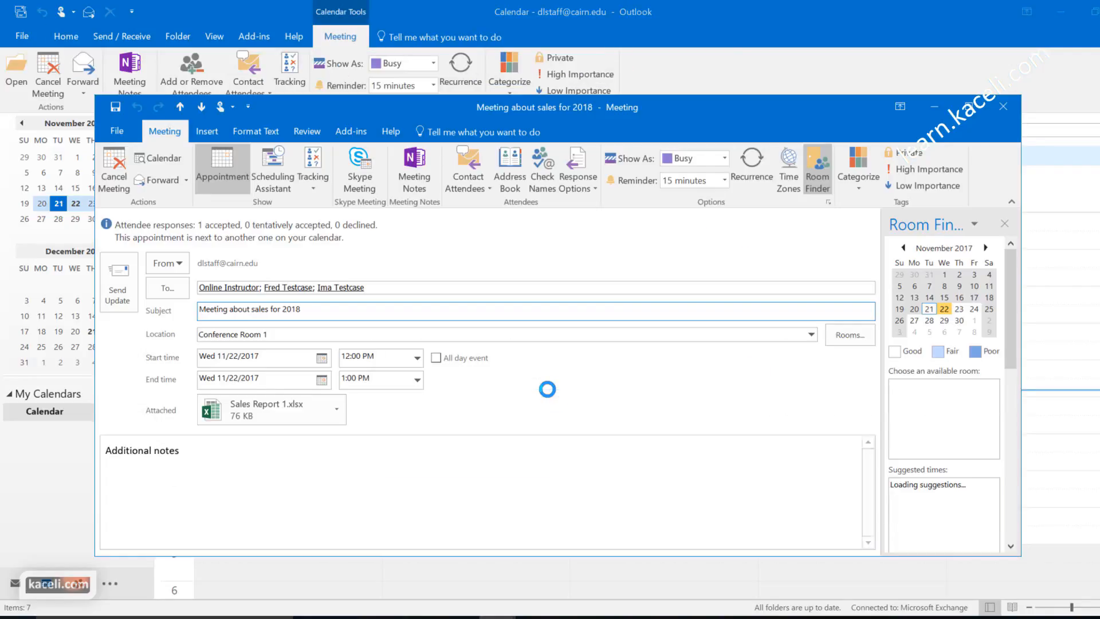
click(321, 358)
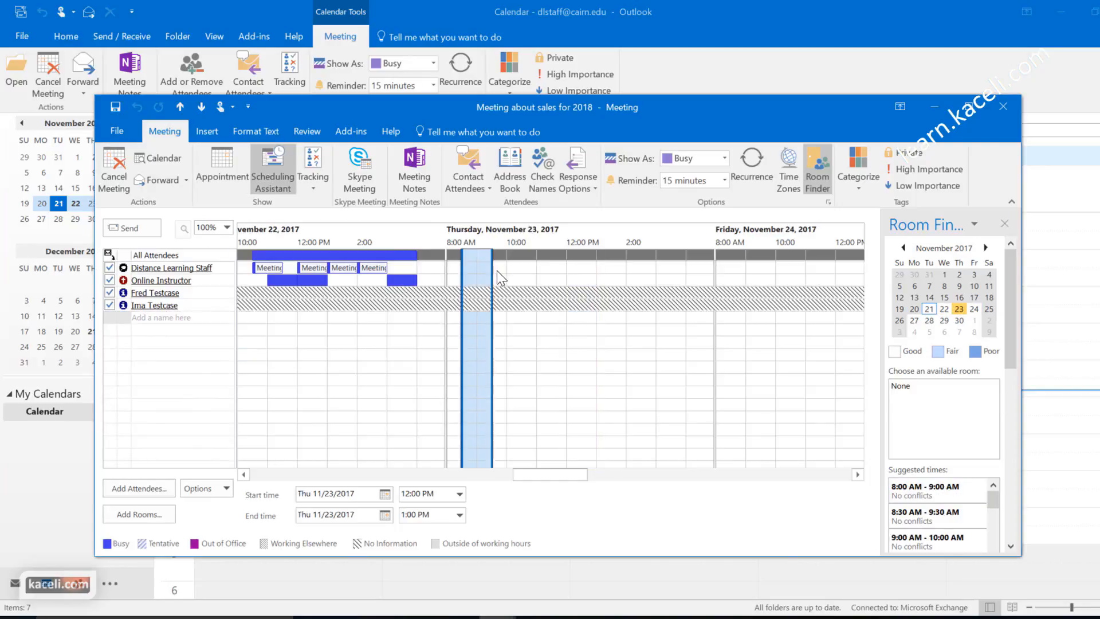
drag(491, 275, 510, 305)
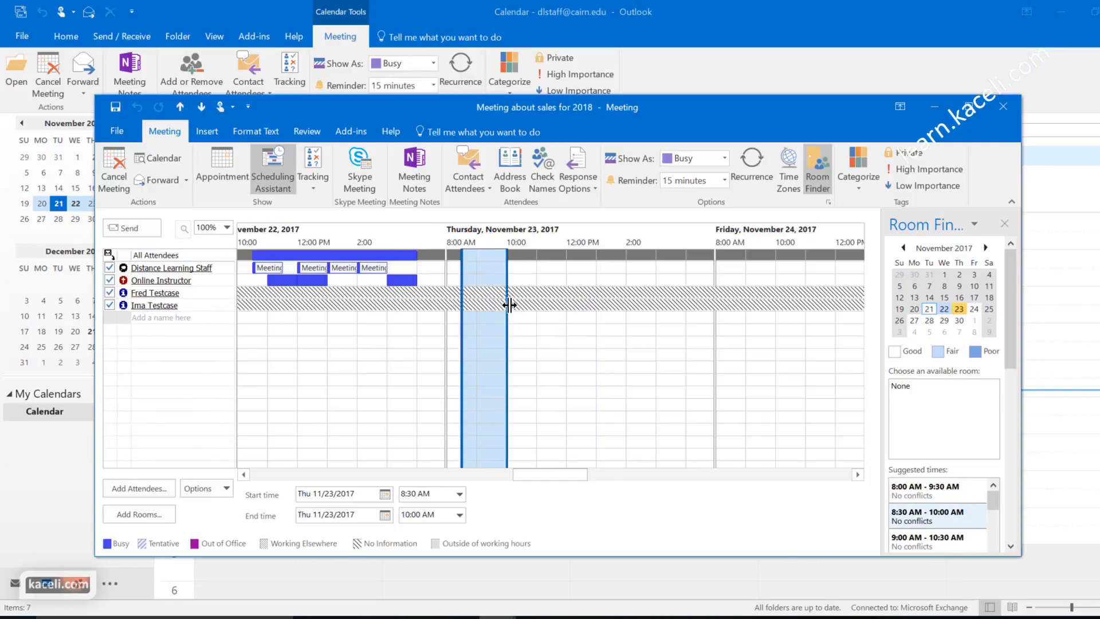
Step: Add the note 'Sorry, I had change the time. ...' and send the update
click(237, 167)
text(Sorry, I had change the time. ...)
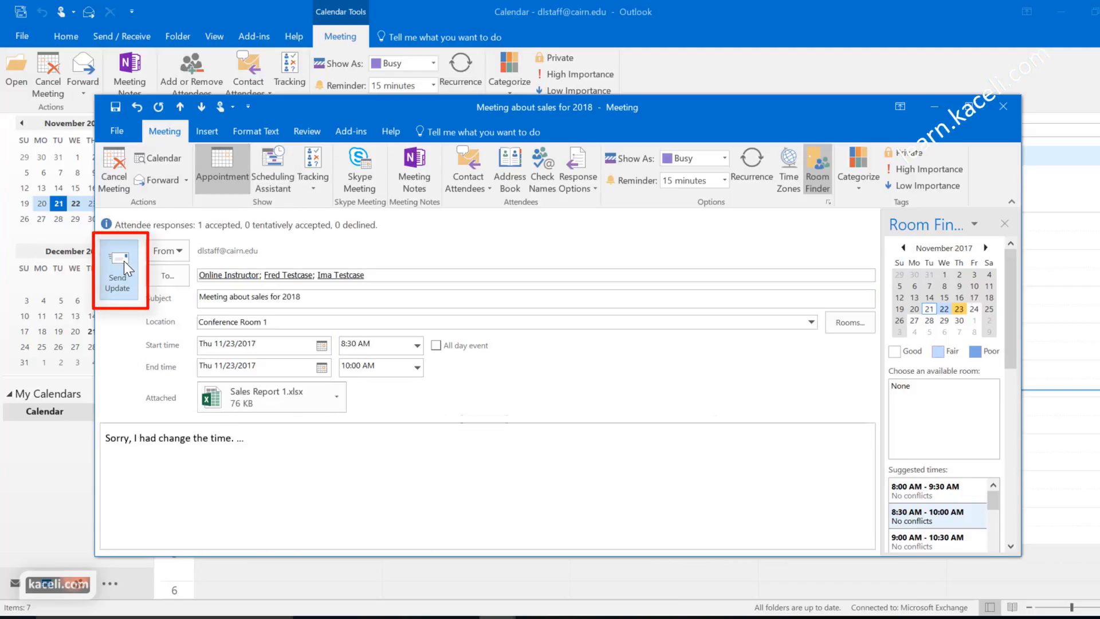
click(124, 260)
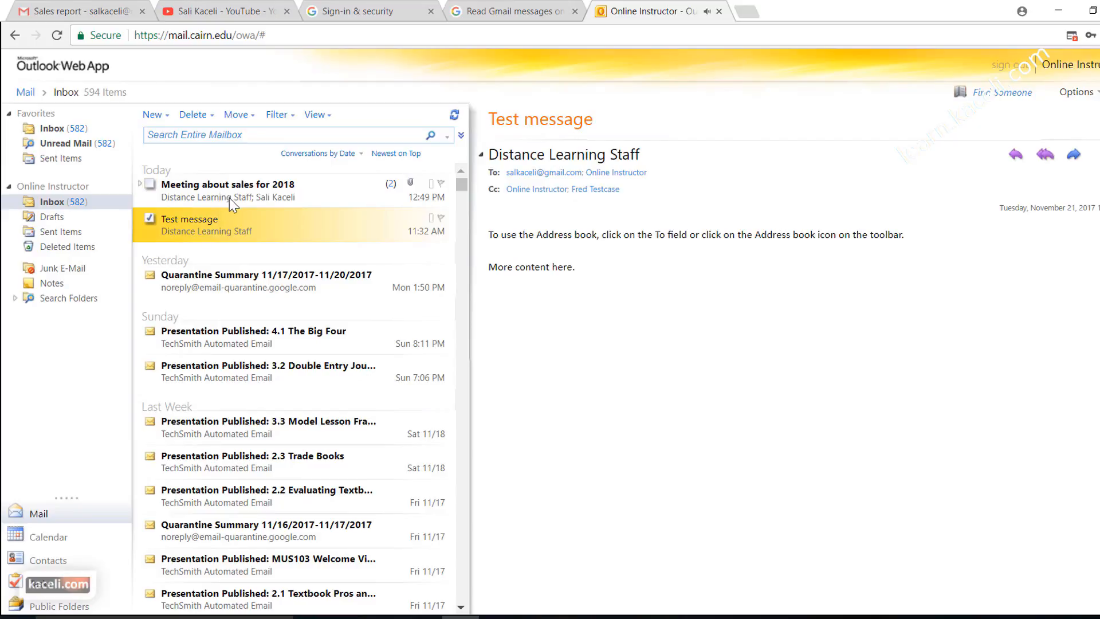
Step: Open the rescheduled 'Meeting about sales for 2018' update in the attendee's inbox
click(229, 198)
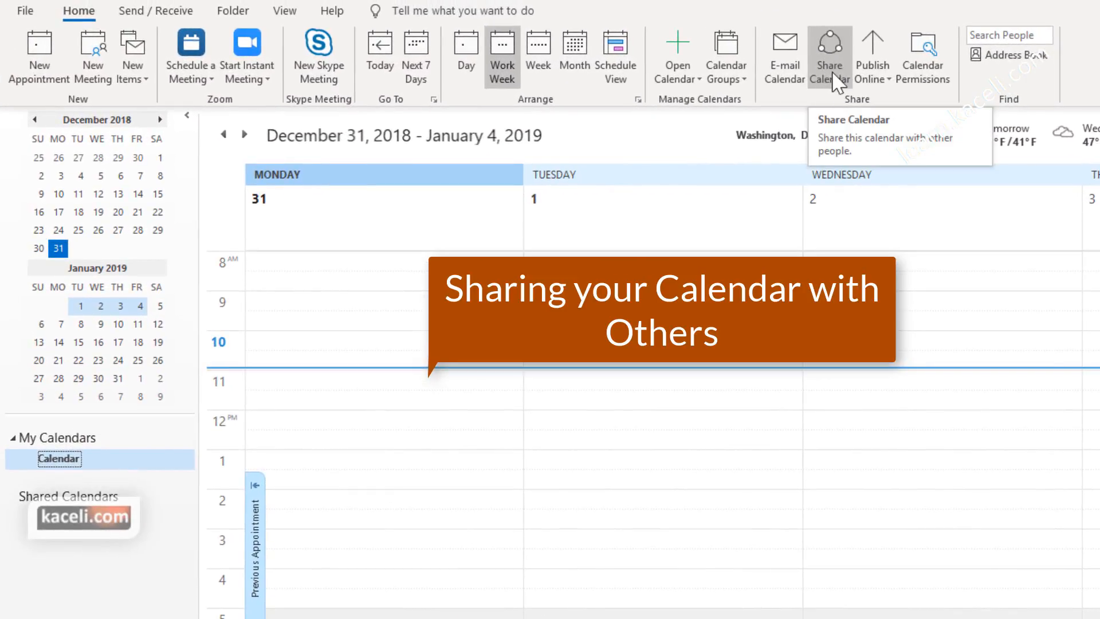
Step: Start a sharing invitation for the calendar with Share Calendar
click(833, 75)
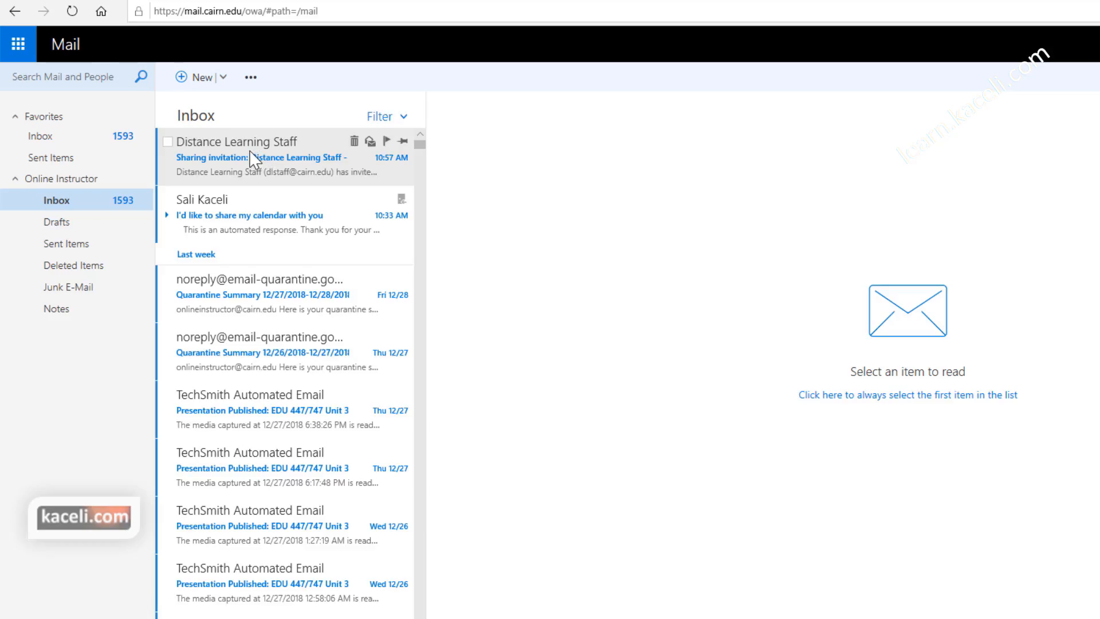
Step: Open the Distance Learning Staff sharing invitation and accept the shared calendar
click(250, 148)
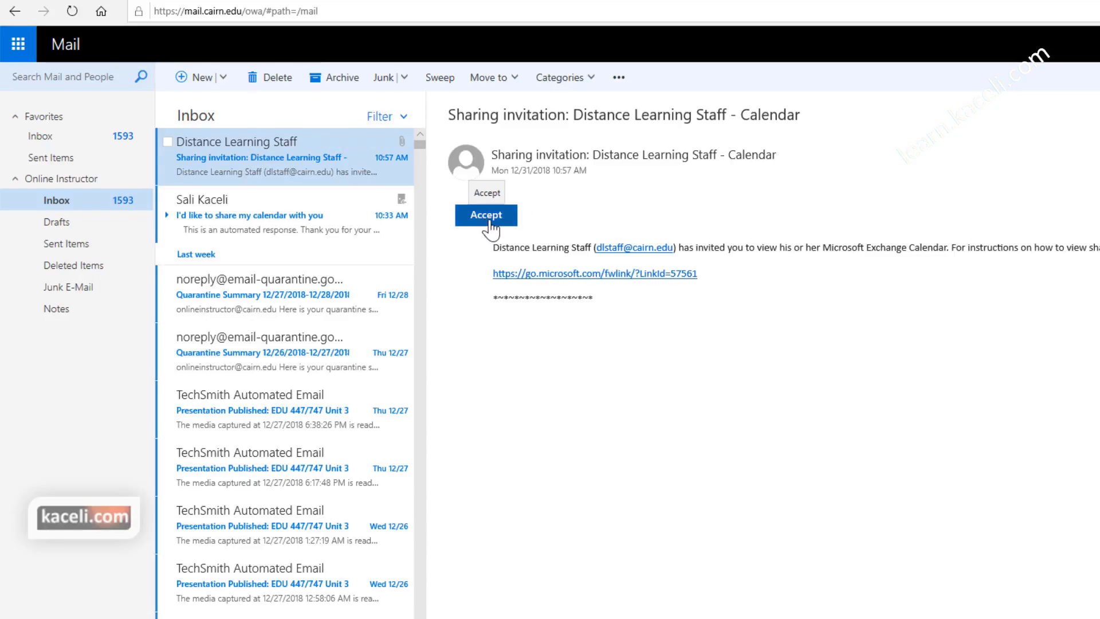
click(490, 216)
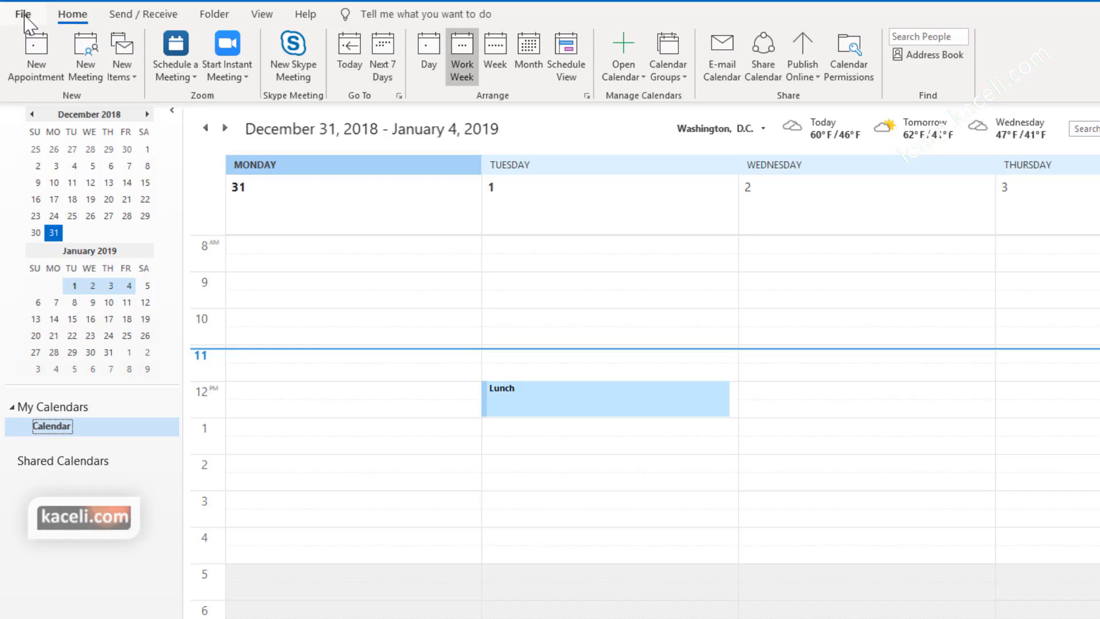
Step: Add Online Instructor as a delegate with Editor permissions through Account Settings' delegate access
click(18, 10)
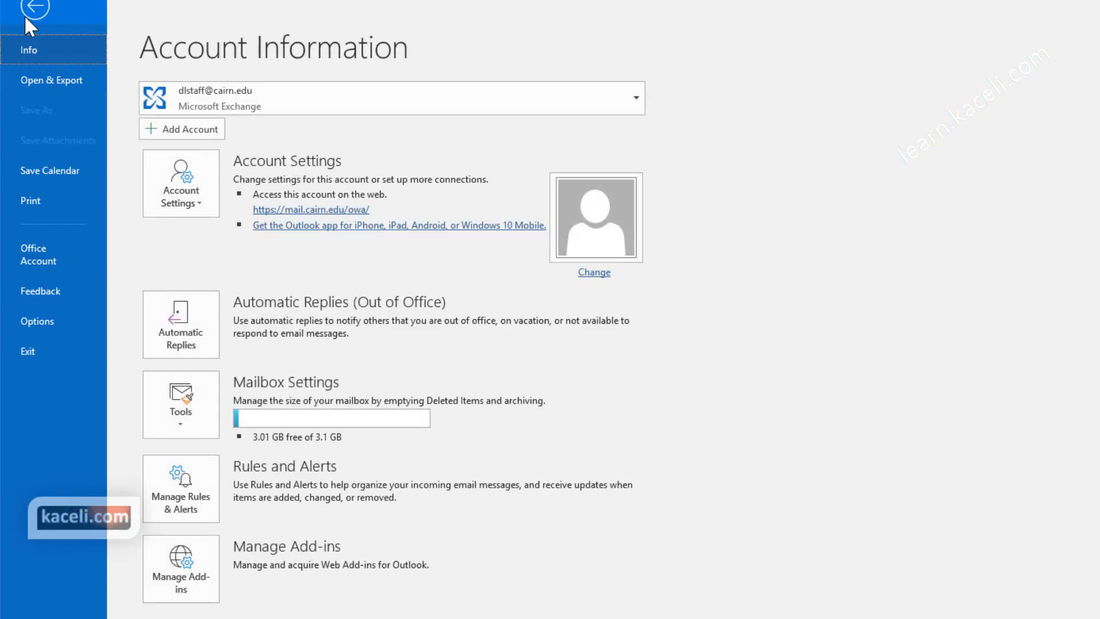
click(203, 208)
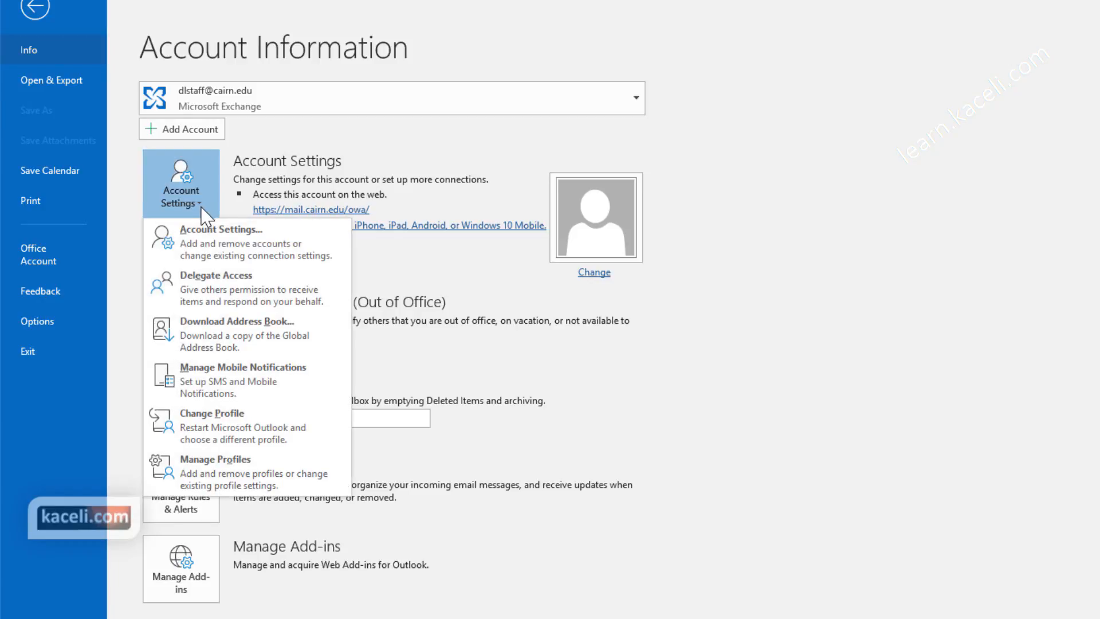
click(218, 292)
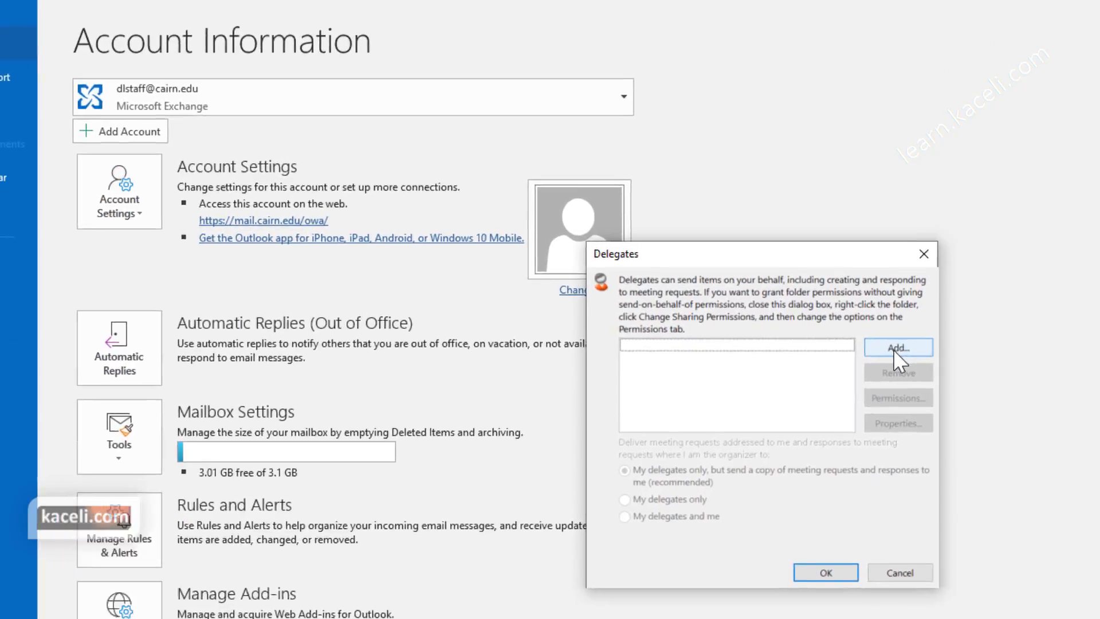
click(895, 349)
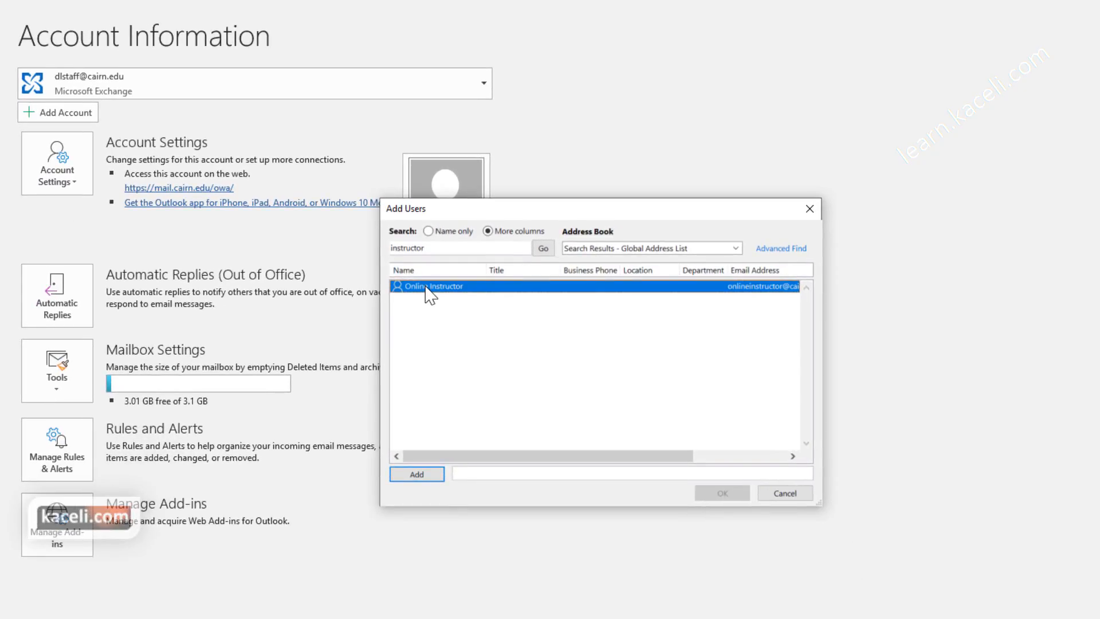
click(416, 475)
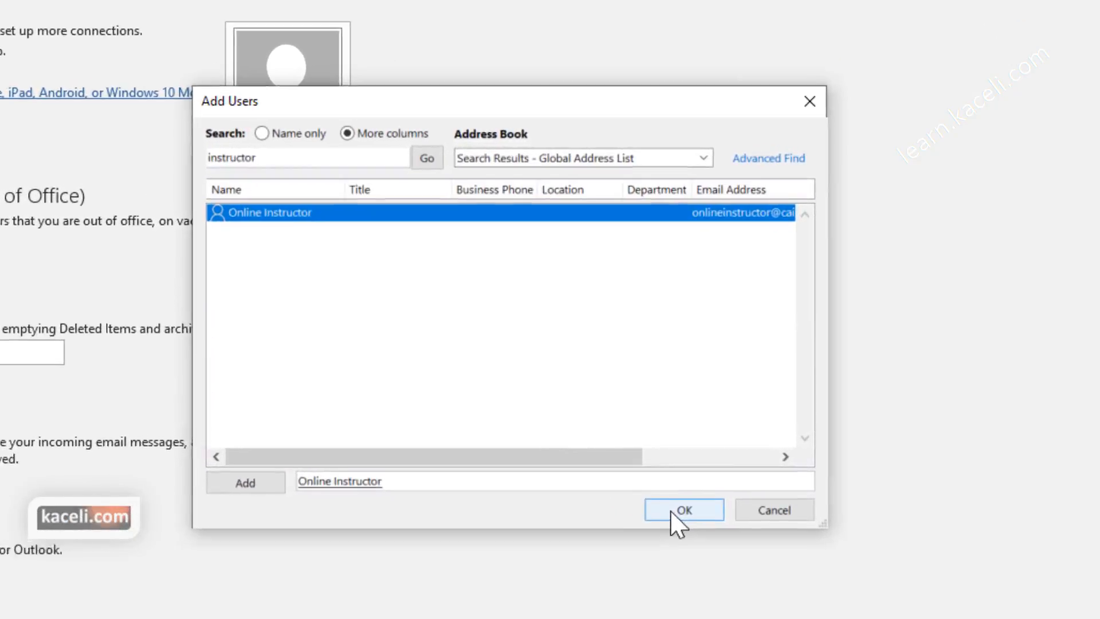
click(717, 496)
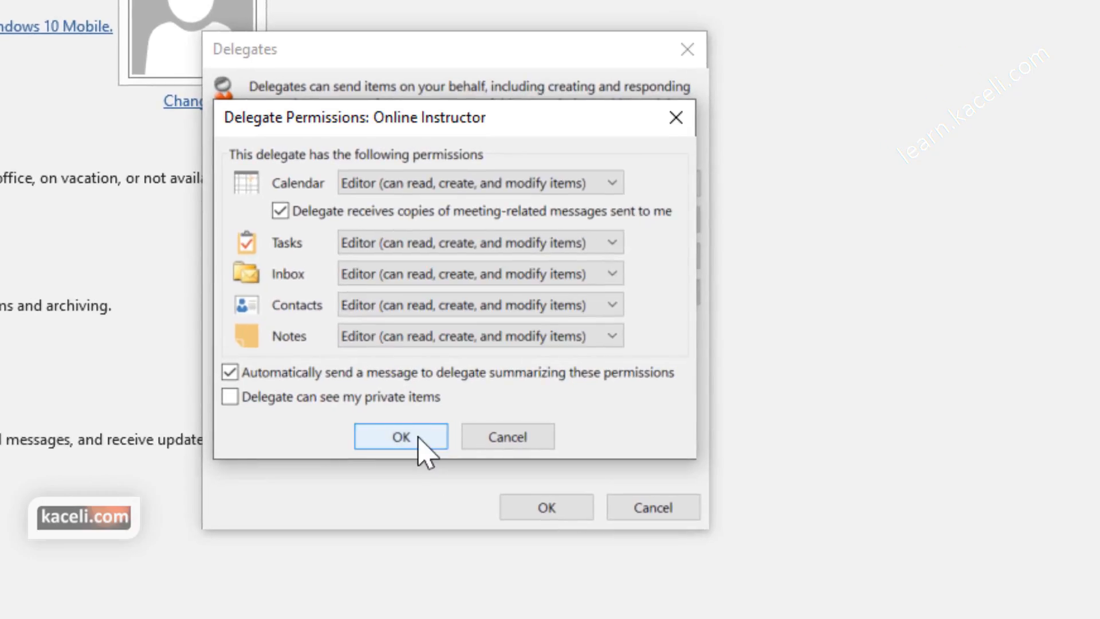
click(427, 448)
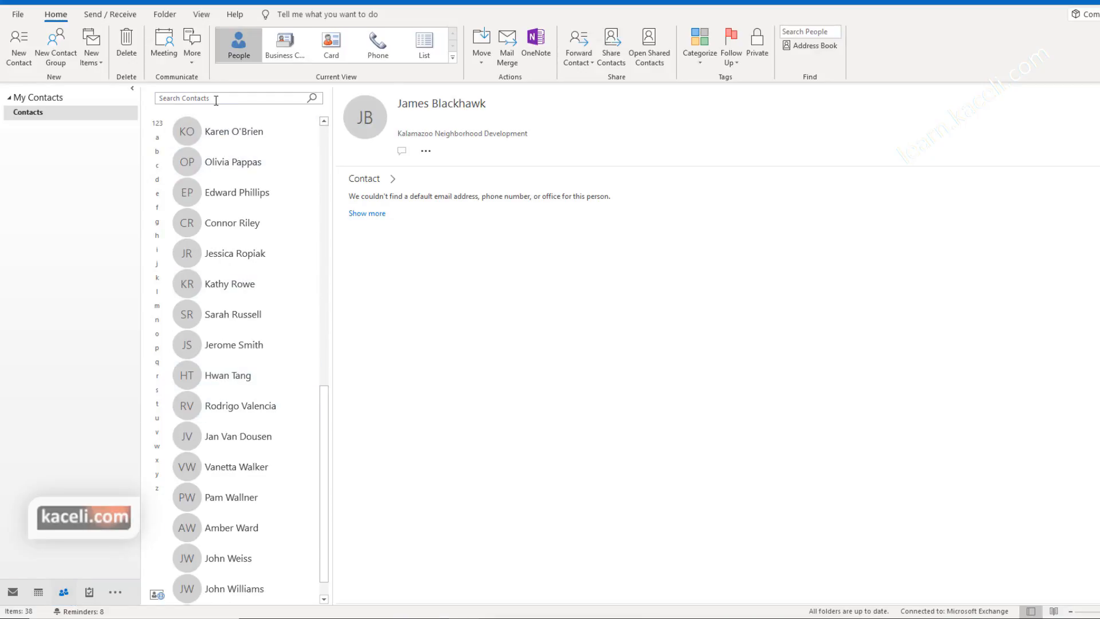
click(213, 98)
text(smith)
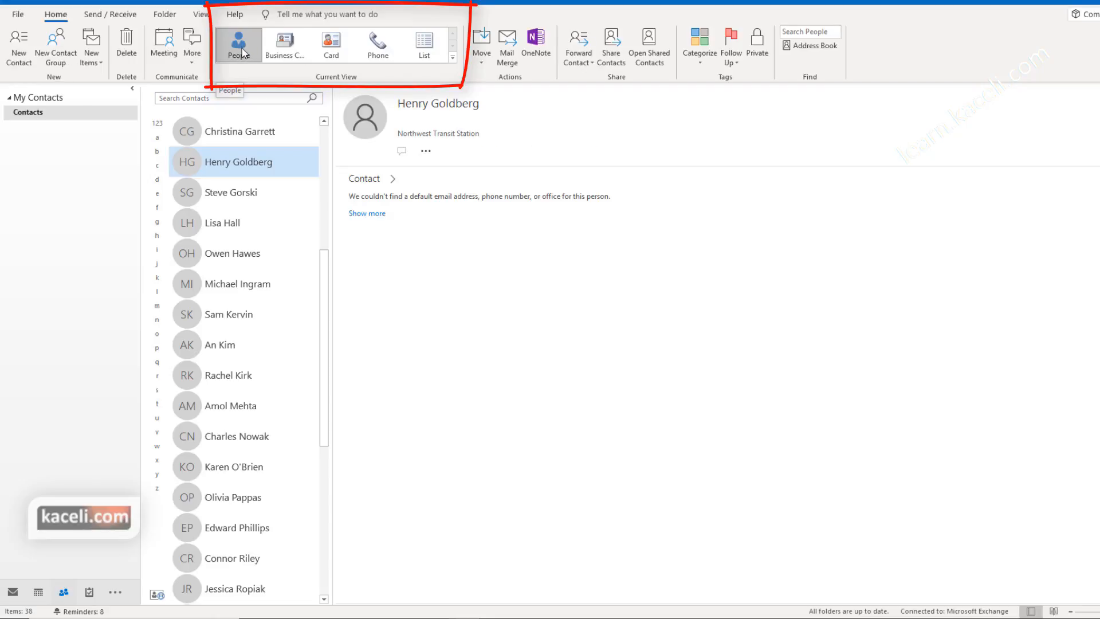
click(286, 45)
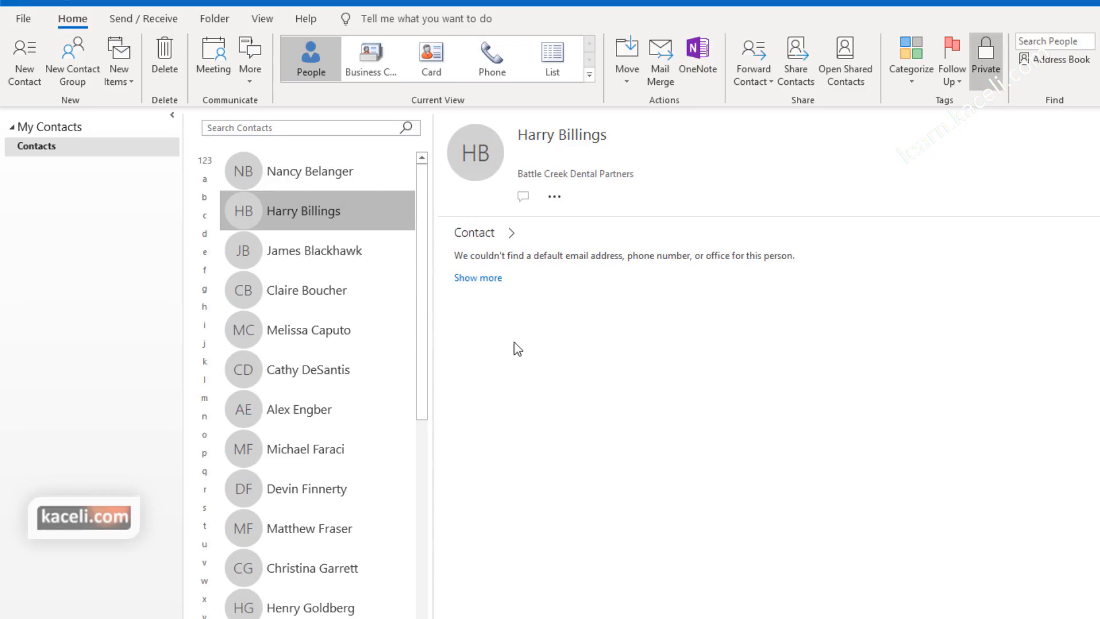
Step: Start a new contact and set its picture to the hubert photo from Downloads
click(28, 77)
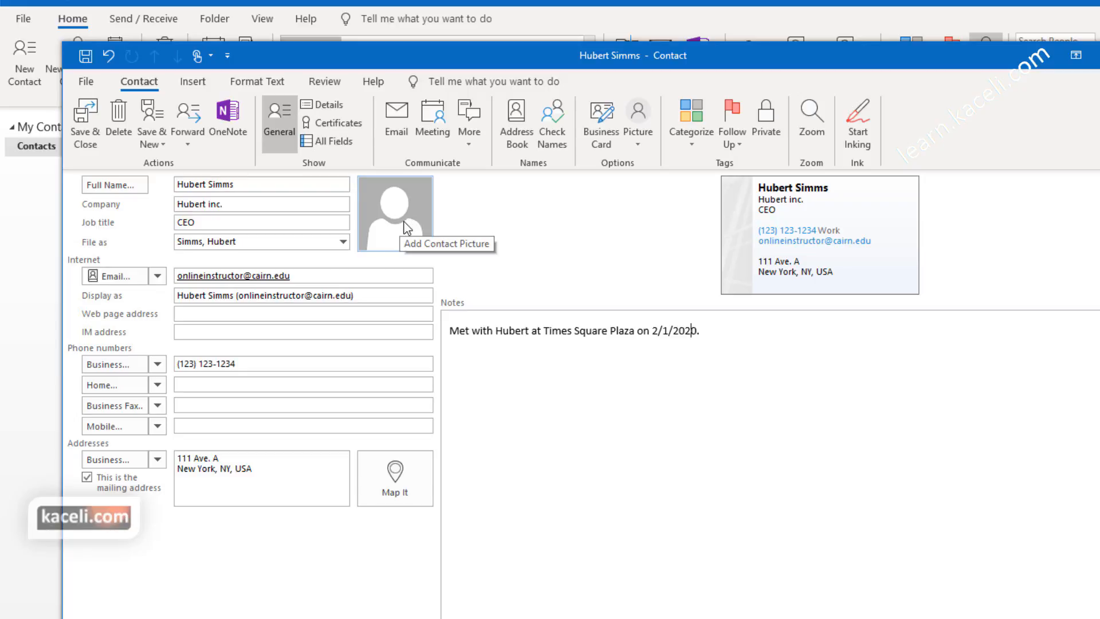
click(395, 213)
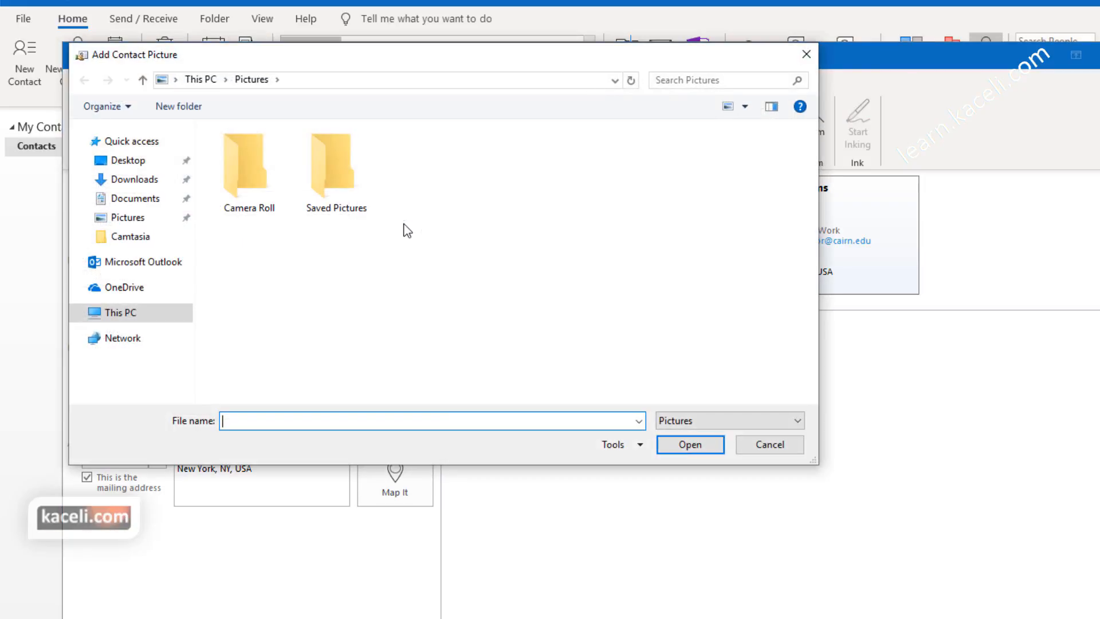
click(134, 179)
click(239, 178)
click(690, 447)
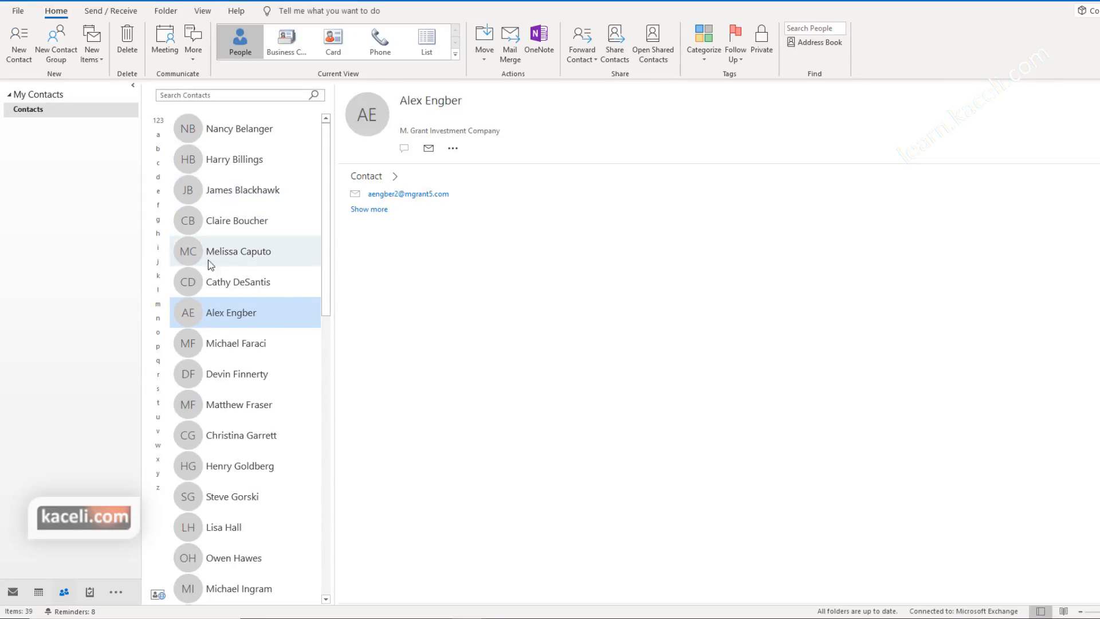
Step: Start a contact group named New Faculty and pick members from Outlook Contacts, searching names only
click(65, 63)
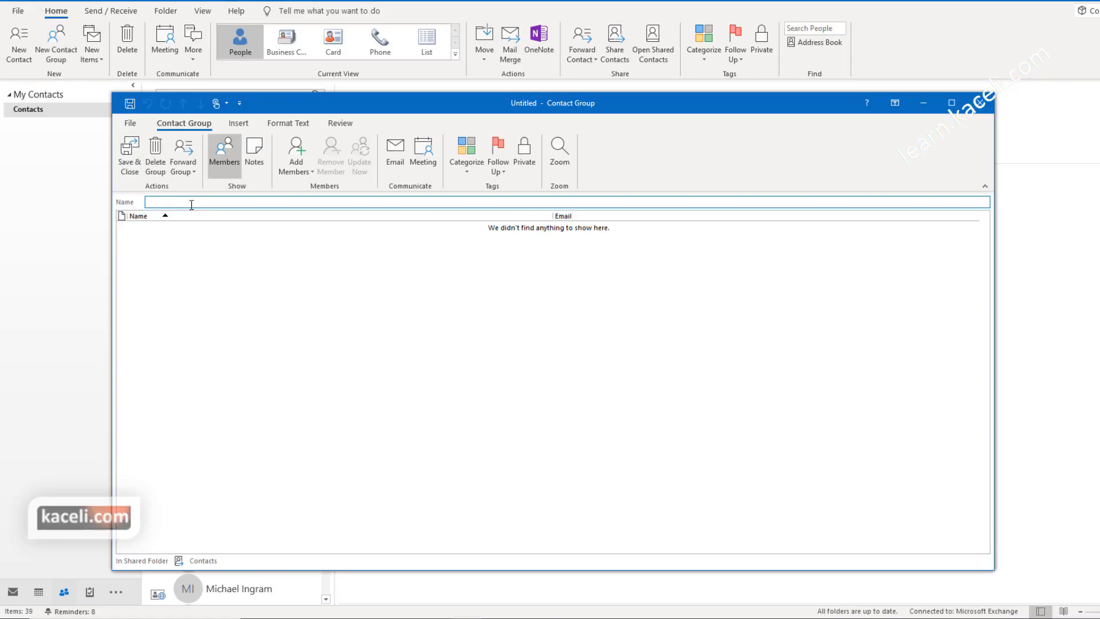
text(New Faculty)
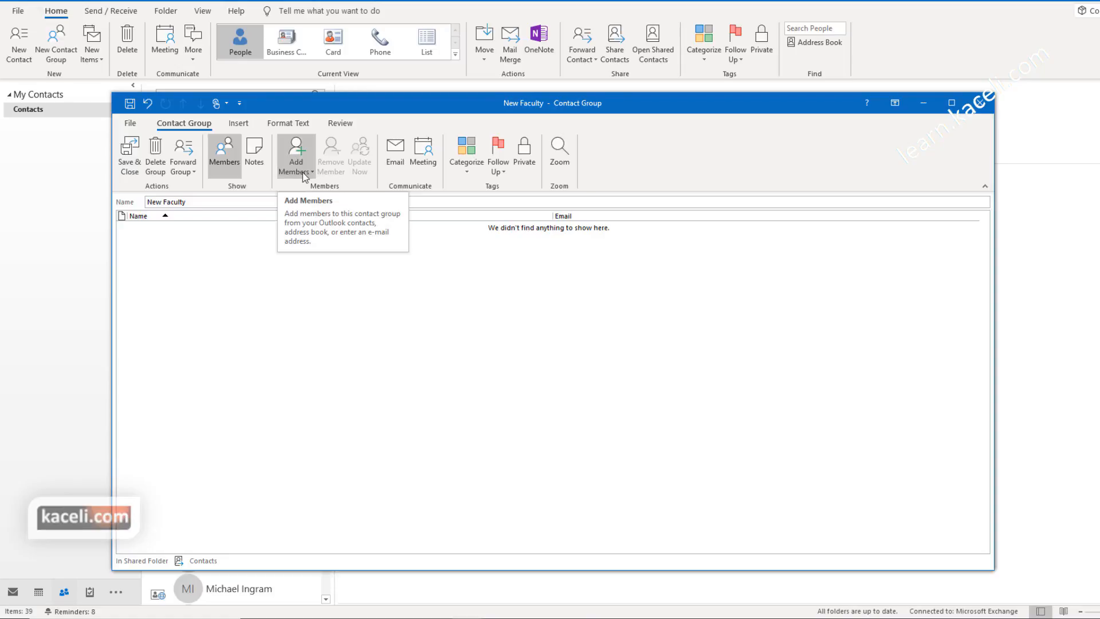
click(303, 172)
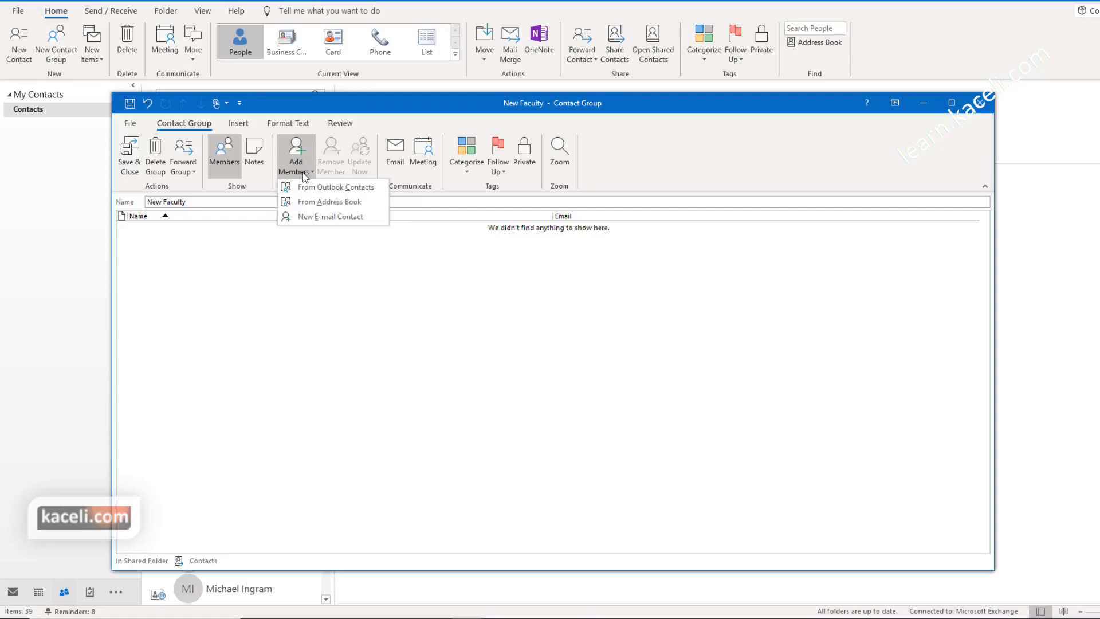
click(332, 189)
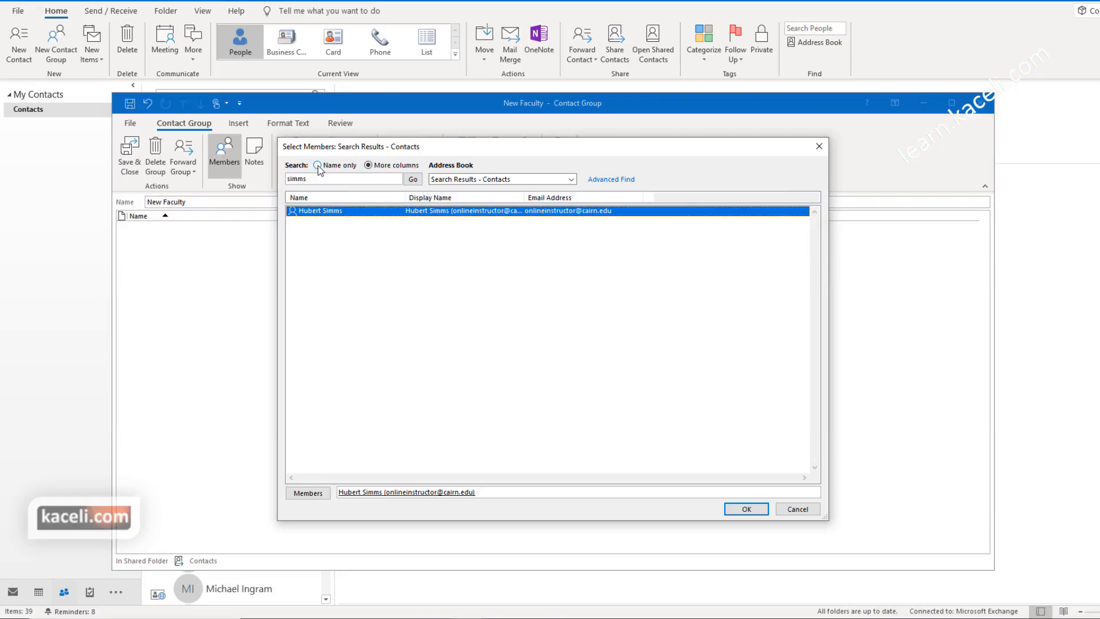
click(318, 166)
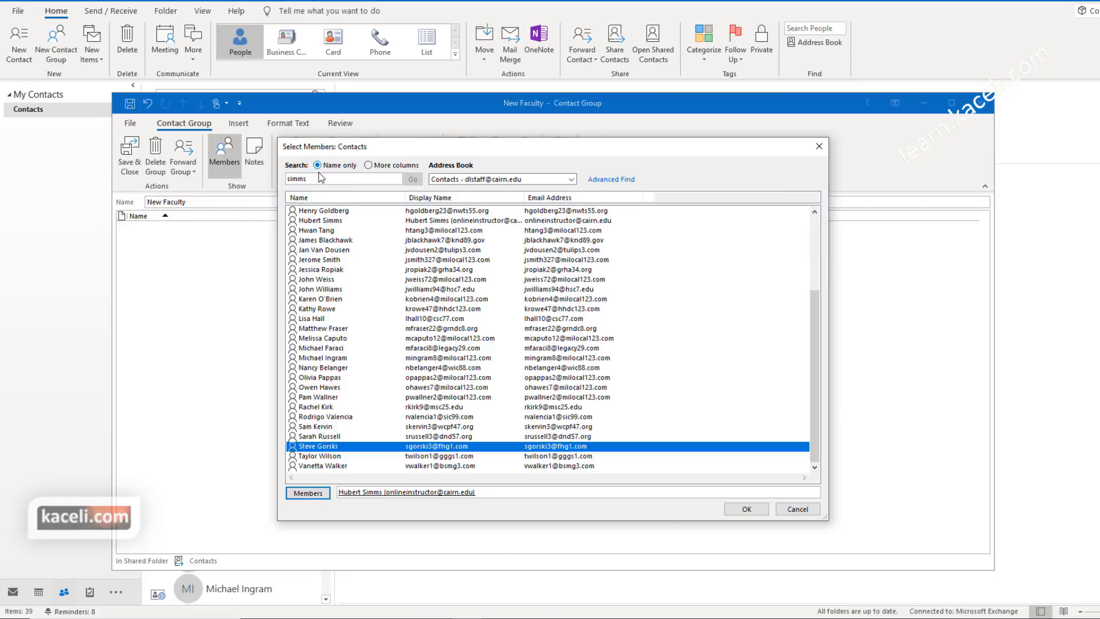
scroll(389, 347, up, 4)
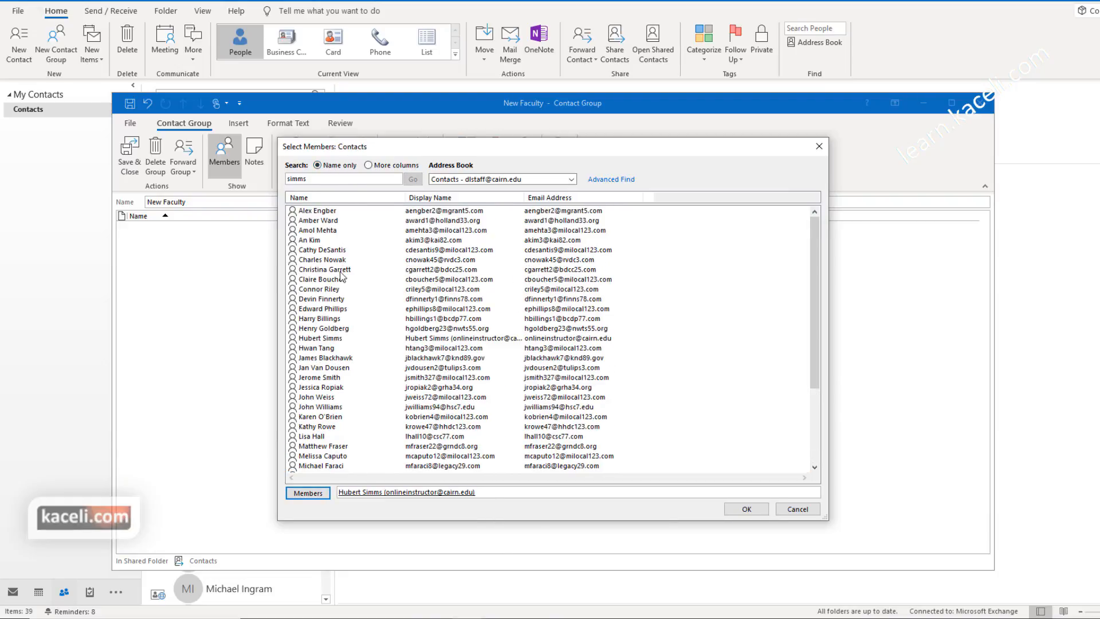
Step: Add the eight selected contacts as members and save the New Faculty group
click(324, 251)
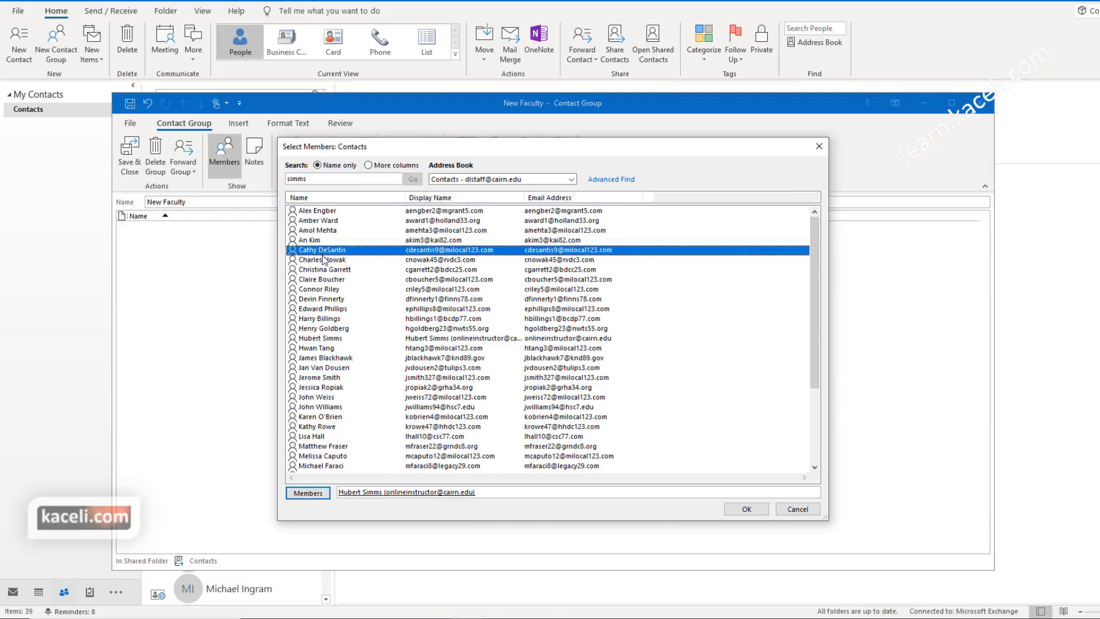
ctrl+click(325, 290)
ctrl+click(328, 329)
ctrl+click(329, 368)
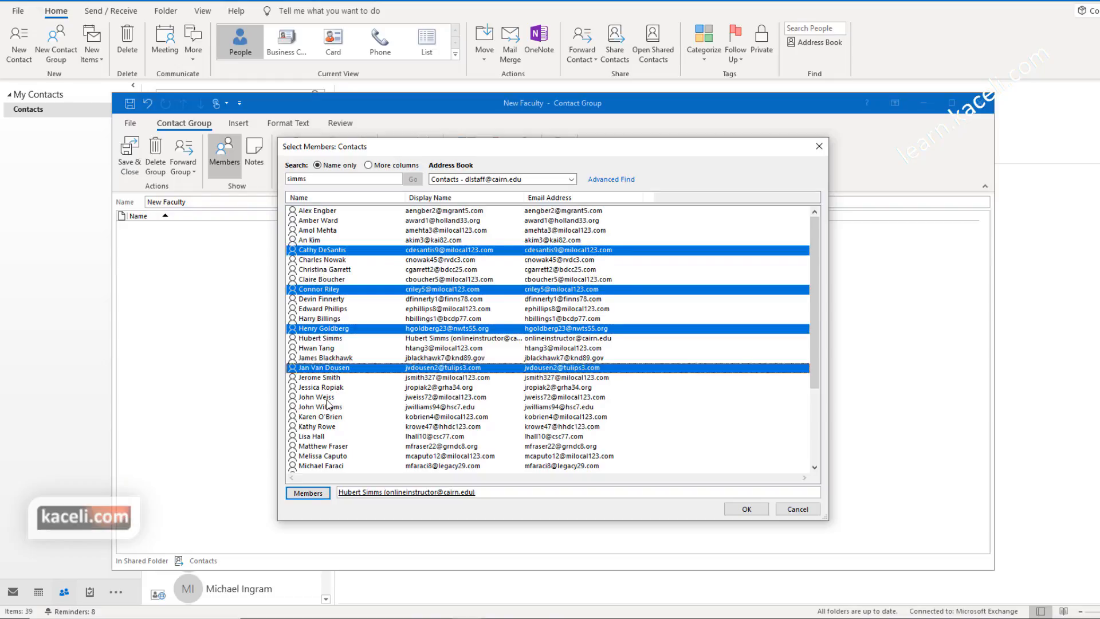
ctrl+click(327, 397)
ctrl+click(335, 427)
ctrl+click(321, 447)
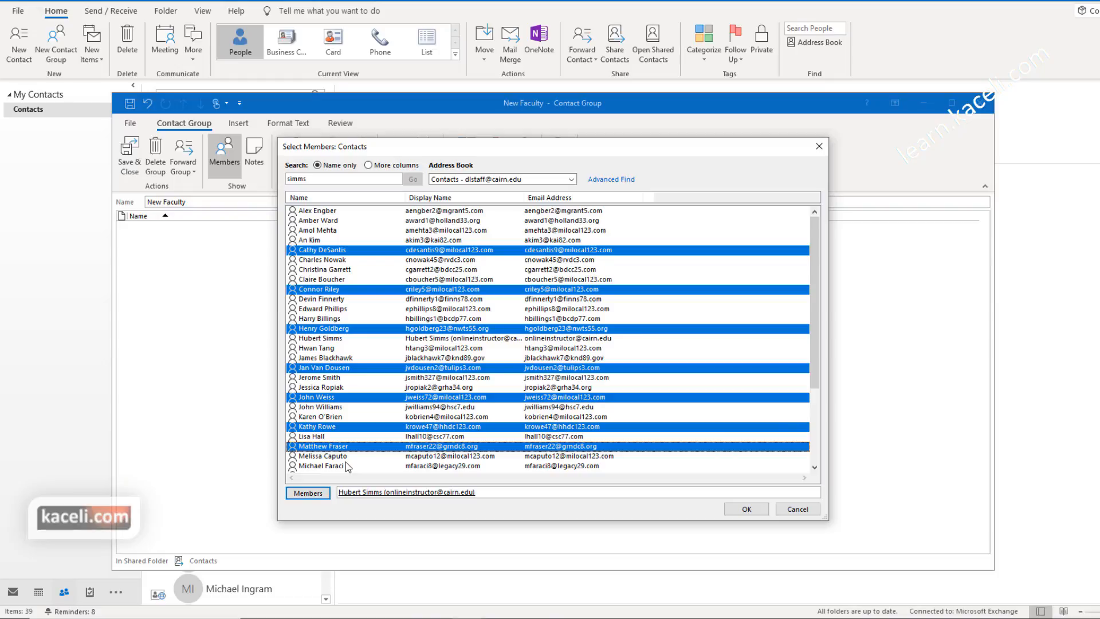
click(309, 494)
click(746, 509)
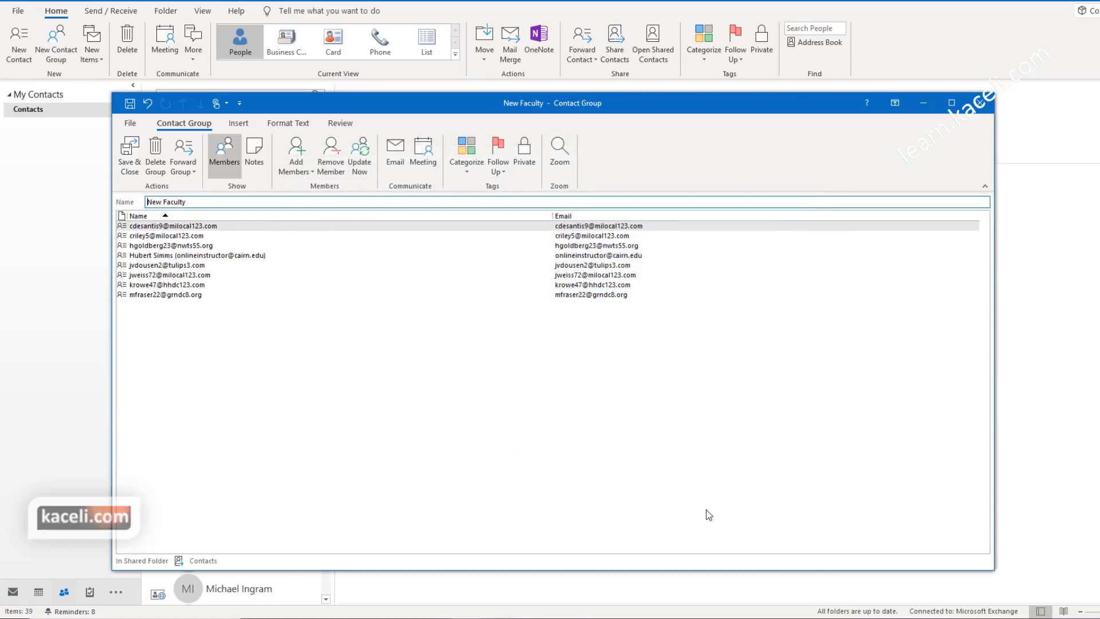
click(130, 150)
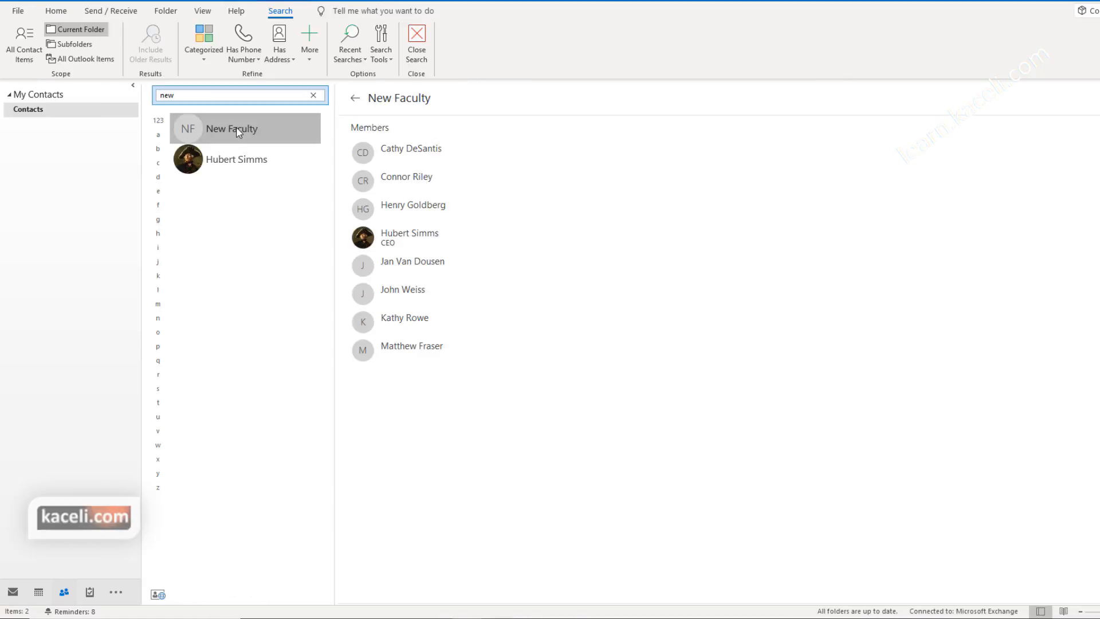
Step: Open the New Faculty group, close it, and reopen it to review its ten members
double_click(237, 130)
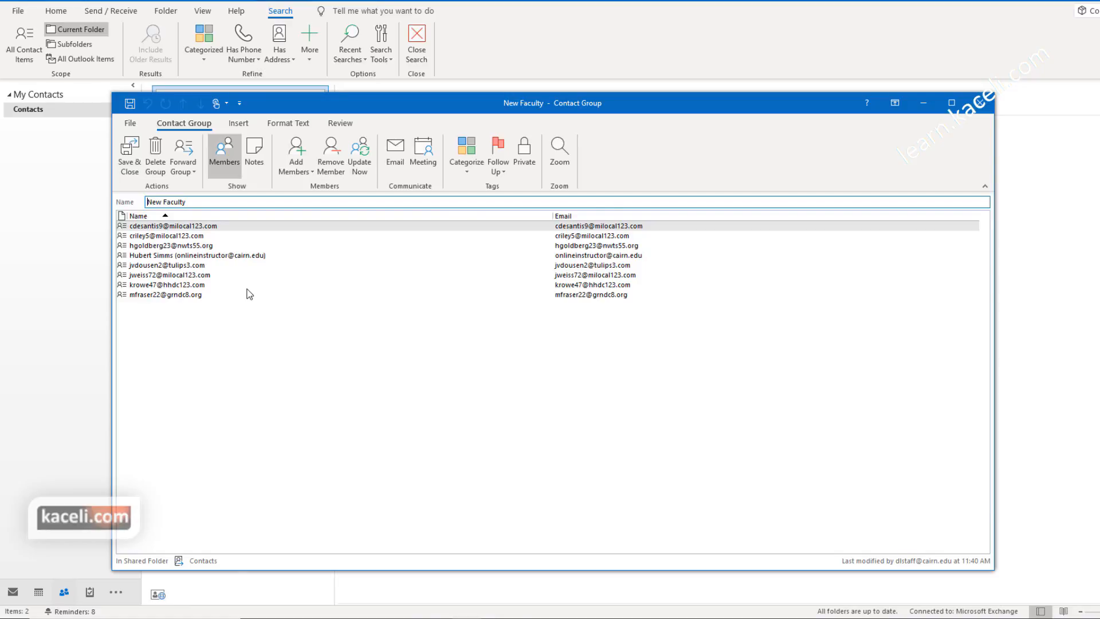
key(Escape)
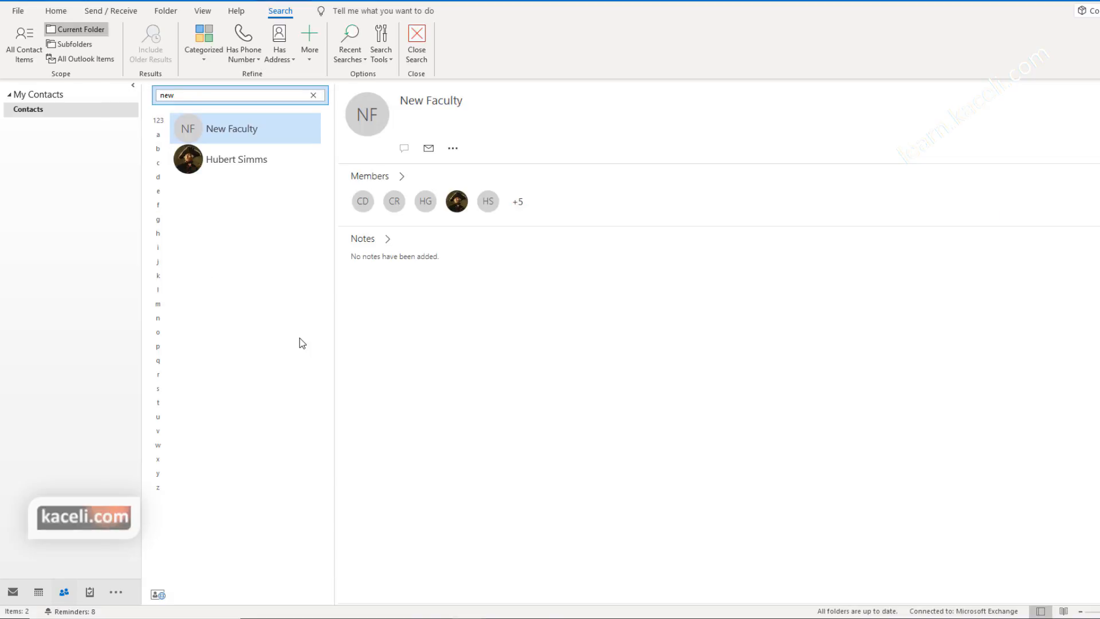
double_click(232, 132)
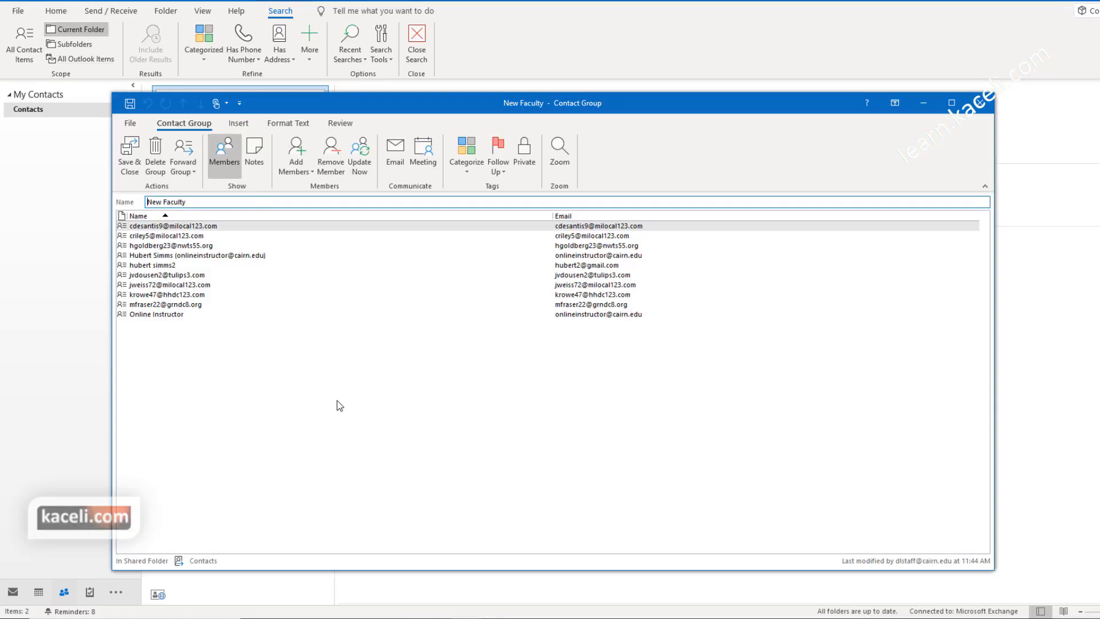
Step: Send a message with the text 'fdf' to the New Faculty group
click(395, 162)
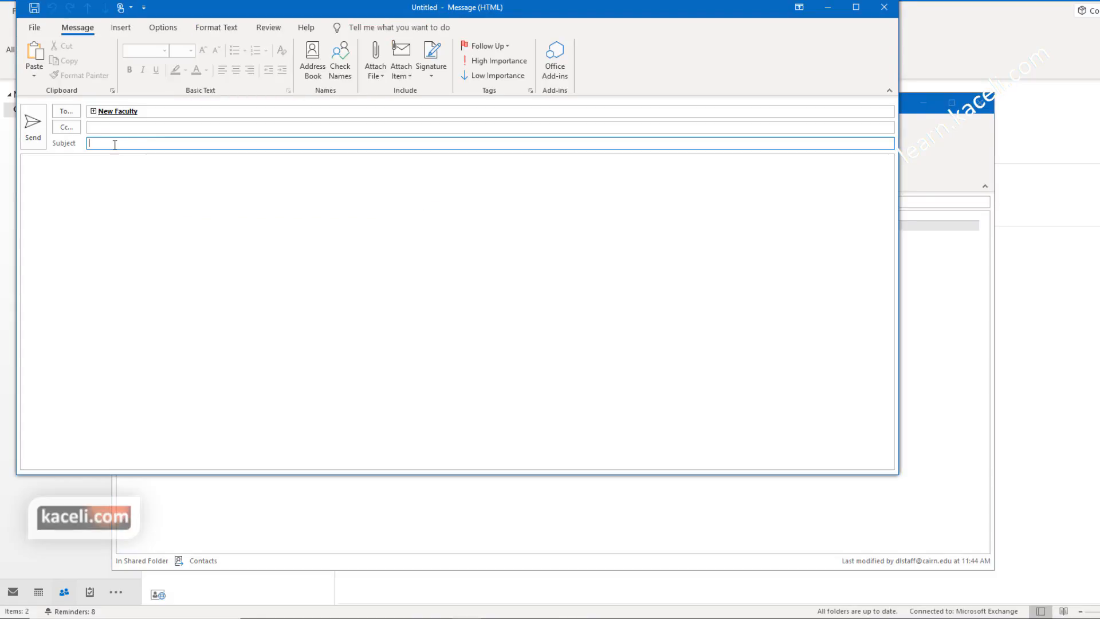
text(fdf)
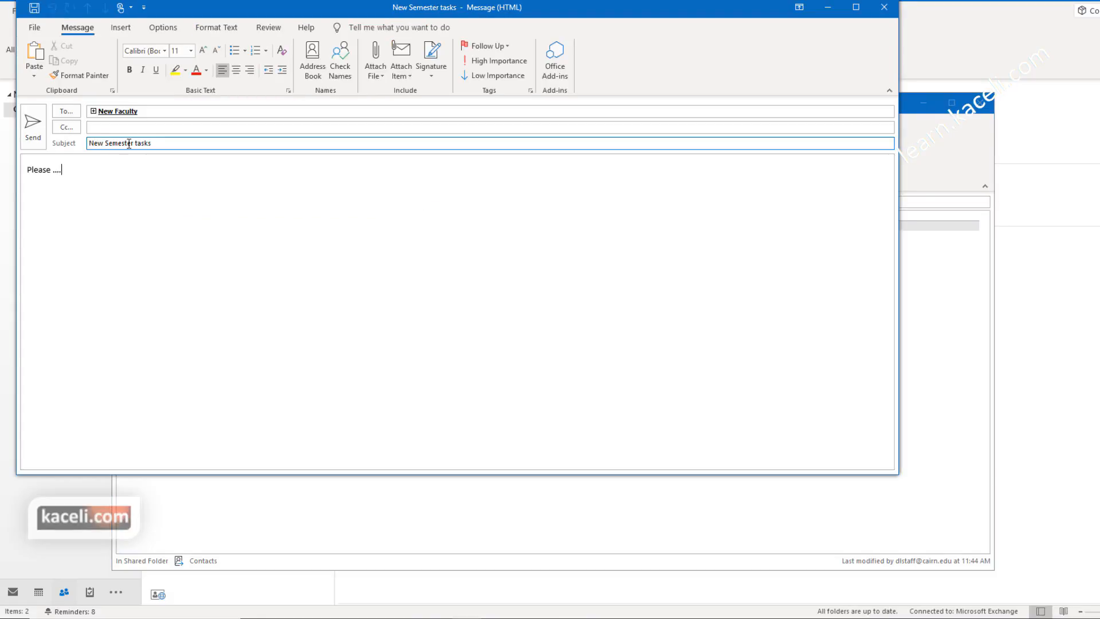
click(33, 138)
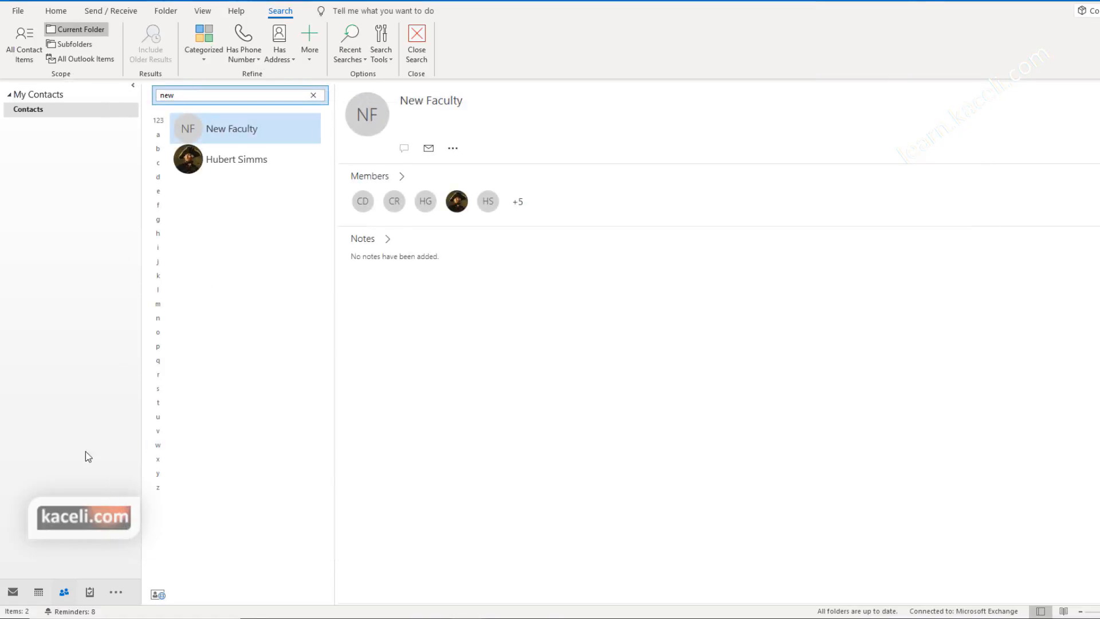
Step: In a new email, resolve 'new' to the New Faculty group as the recipient via the address book
click(13, 591)
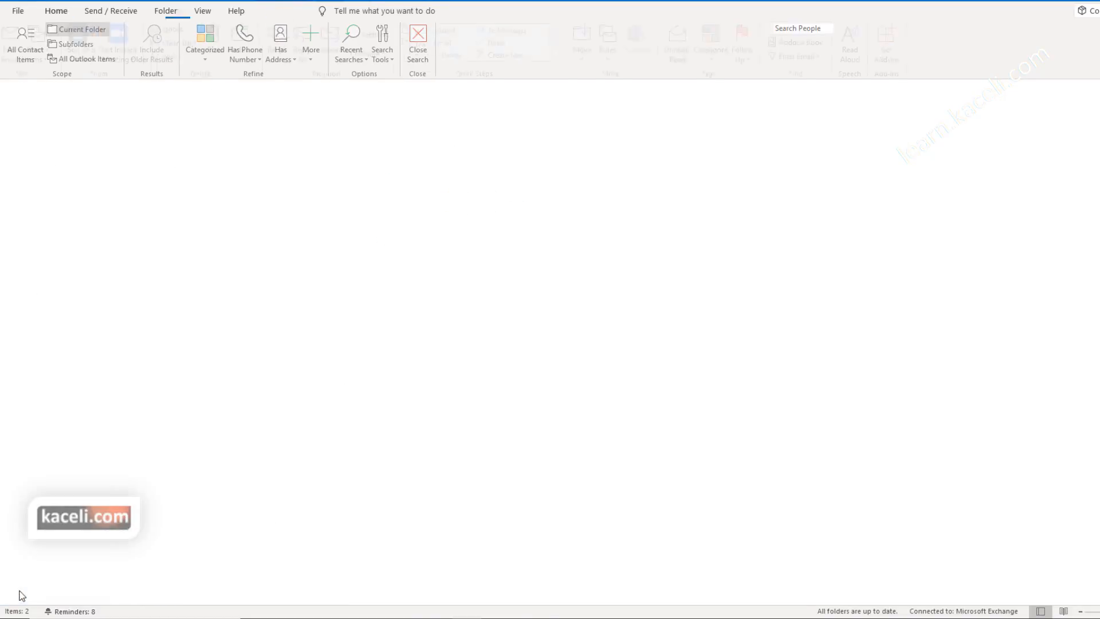
click(17, 43)
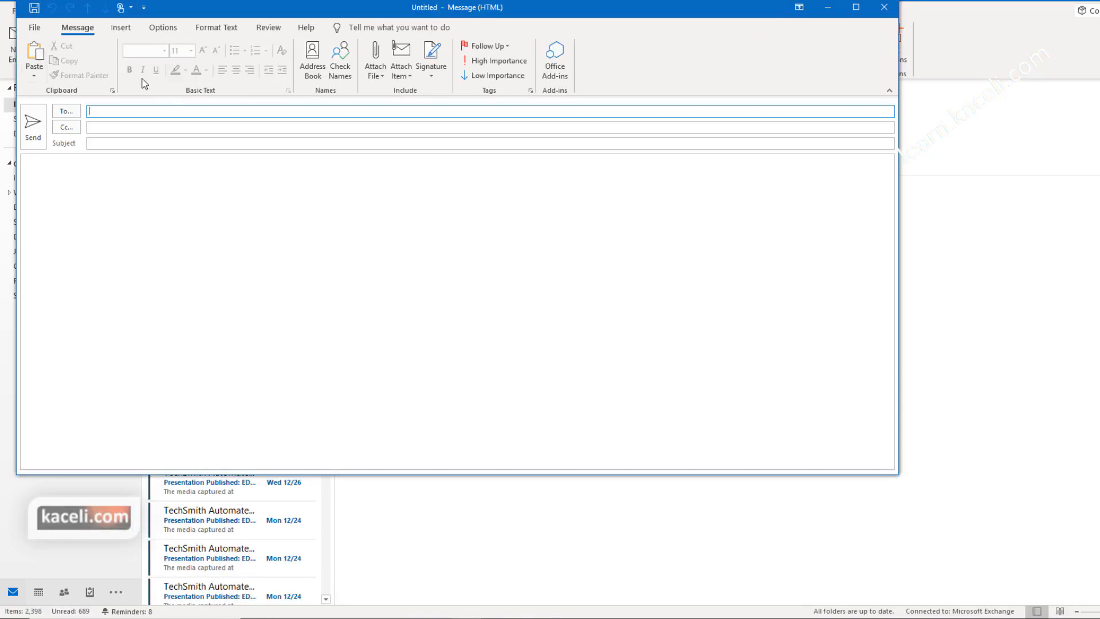
click(124, 111)
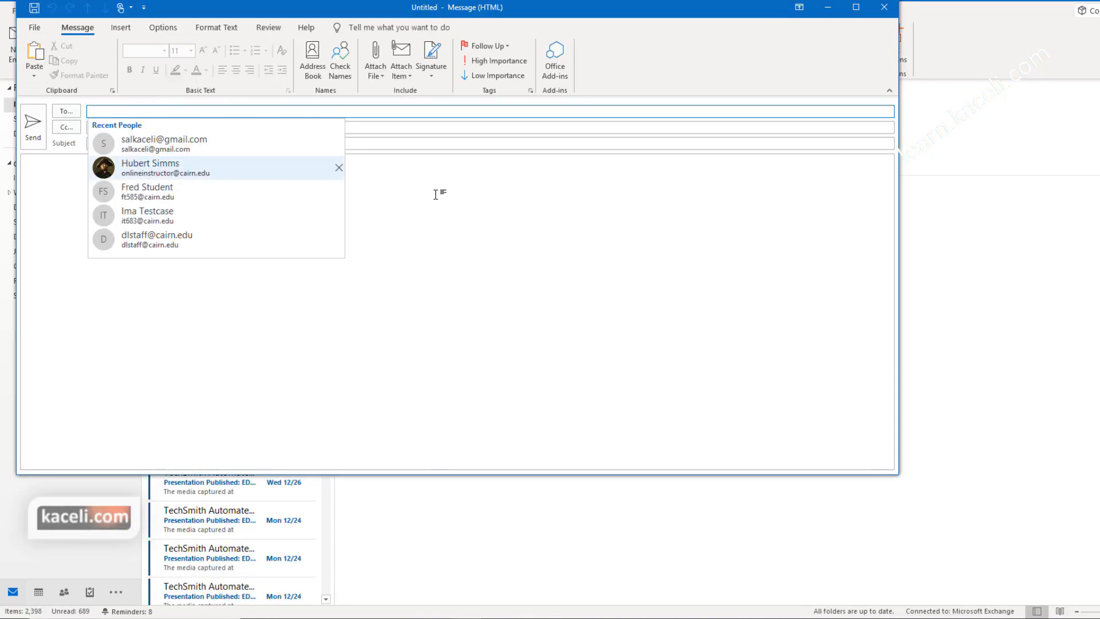
text(n)
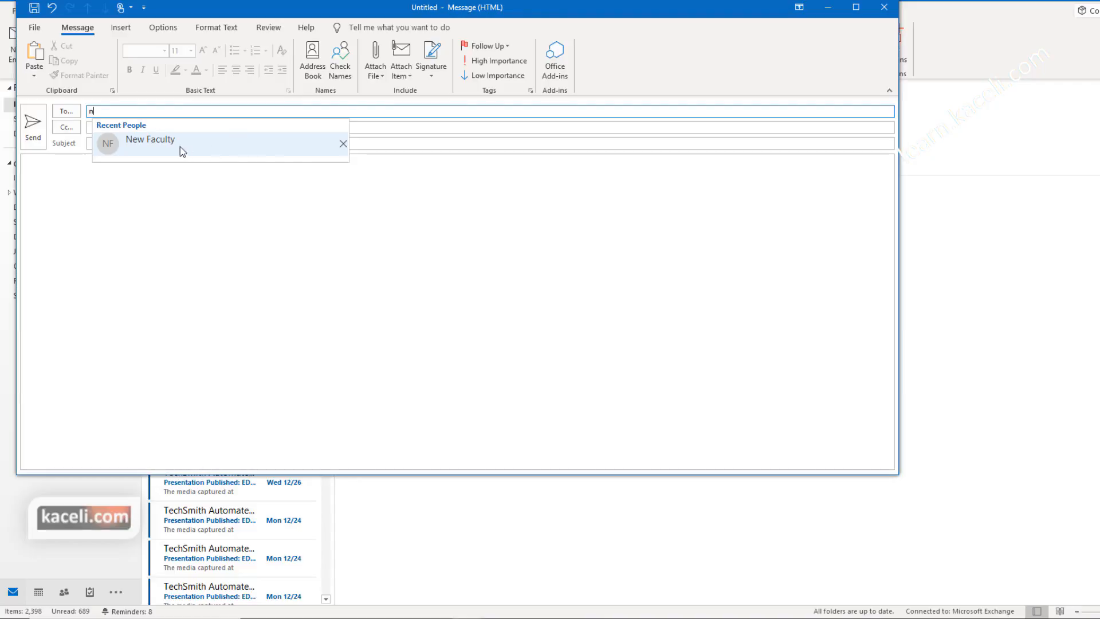
text(ew)
key(ctrl+k)
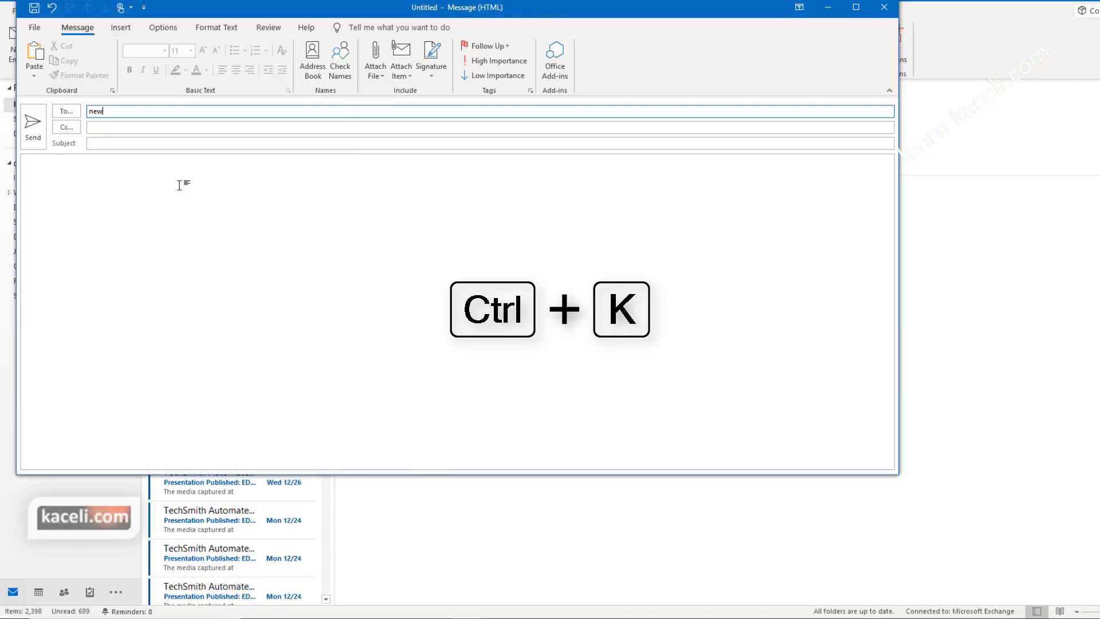
click(77, 115)
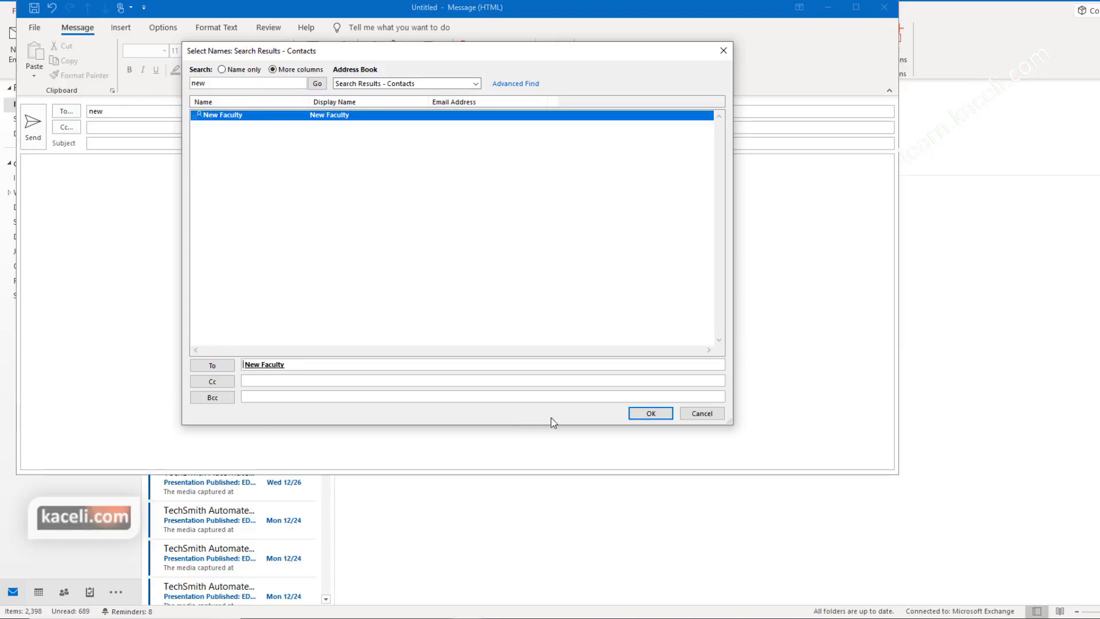
click(663, 417)
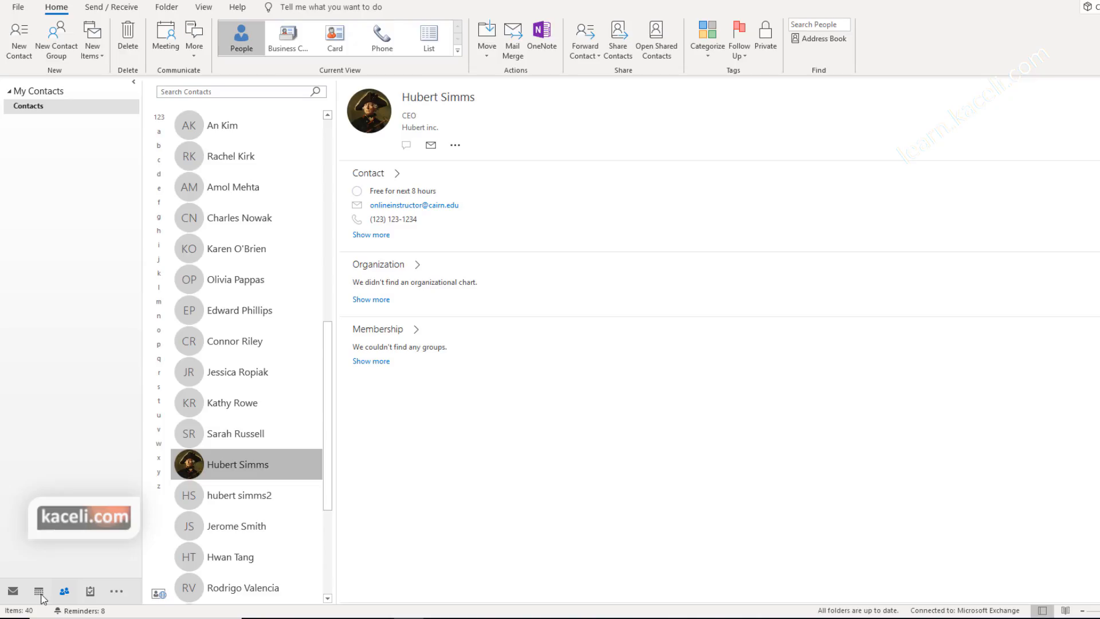
Step: Return to the Inbox and show the People Pane at Normal size
click(13, 590)
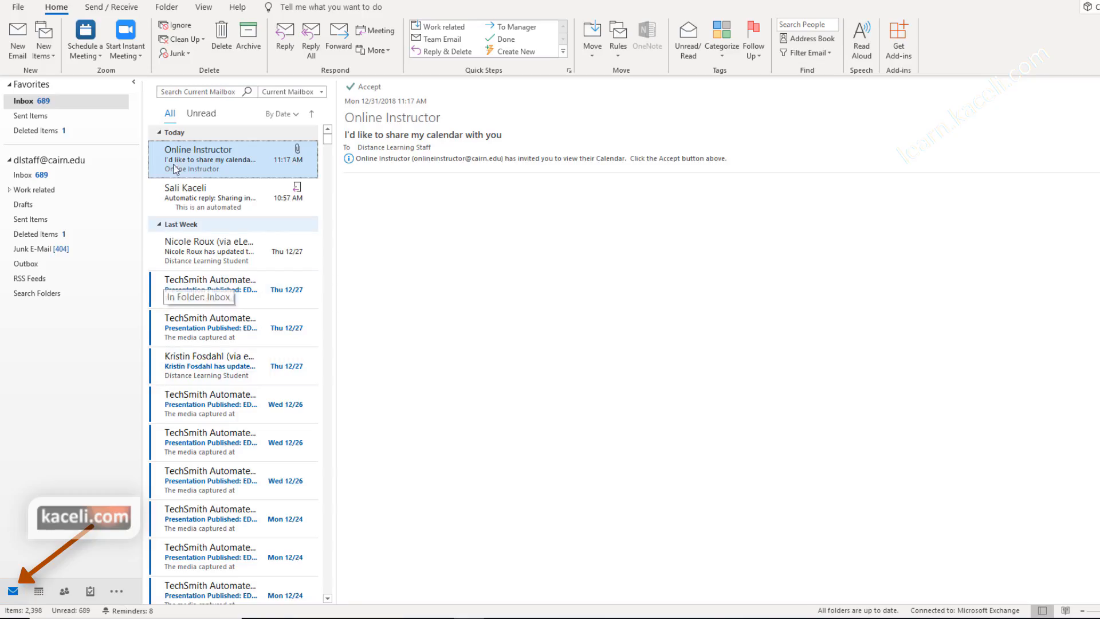
click(203, 7)
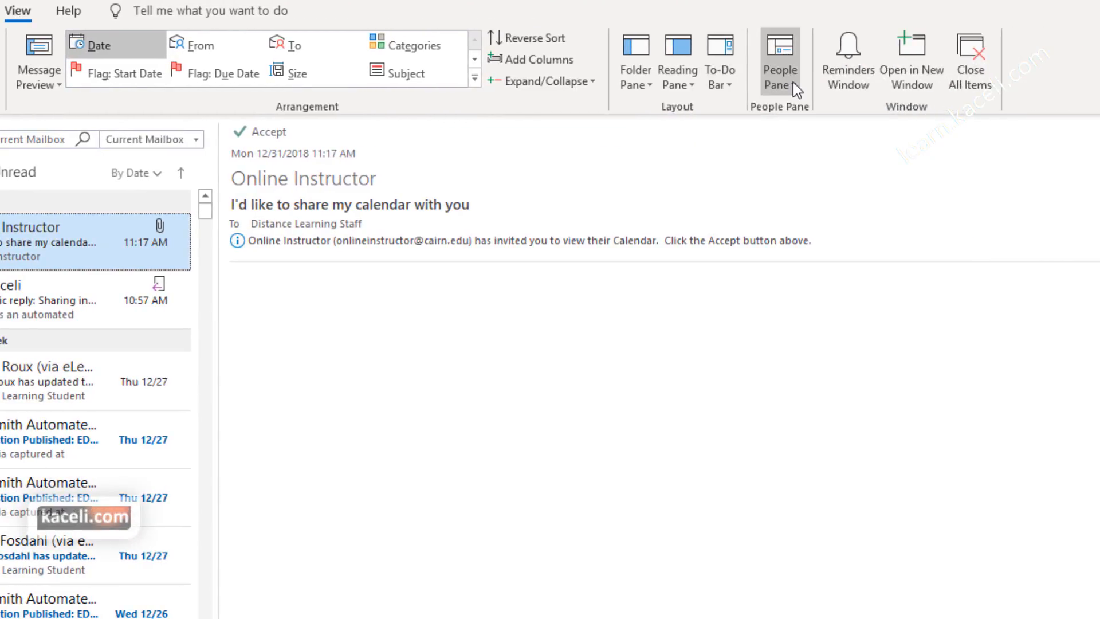
click(794, 86)
click(810, 108)
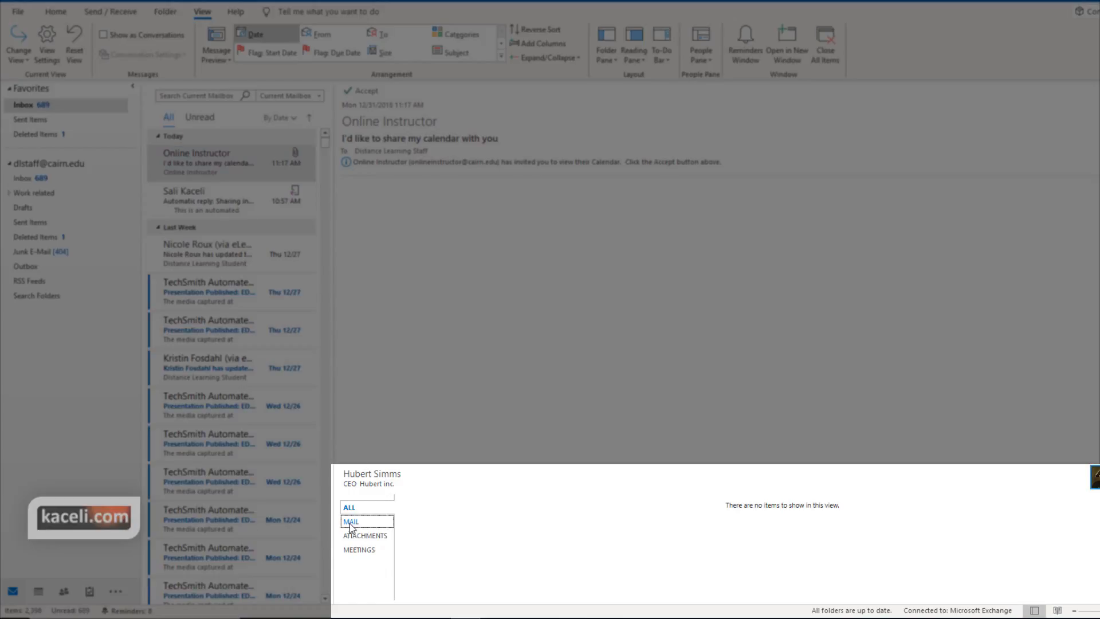
Step: Browse the People Pane's Mail, Attachments, Meetings and All tabs, then collapse and shrink it
click(350, 523)
click(356, 536)
click(363, 551)
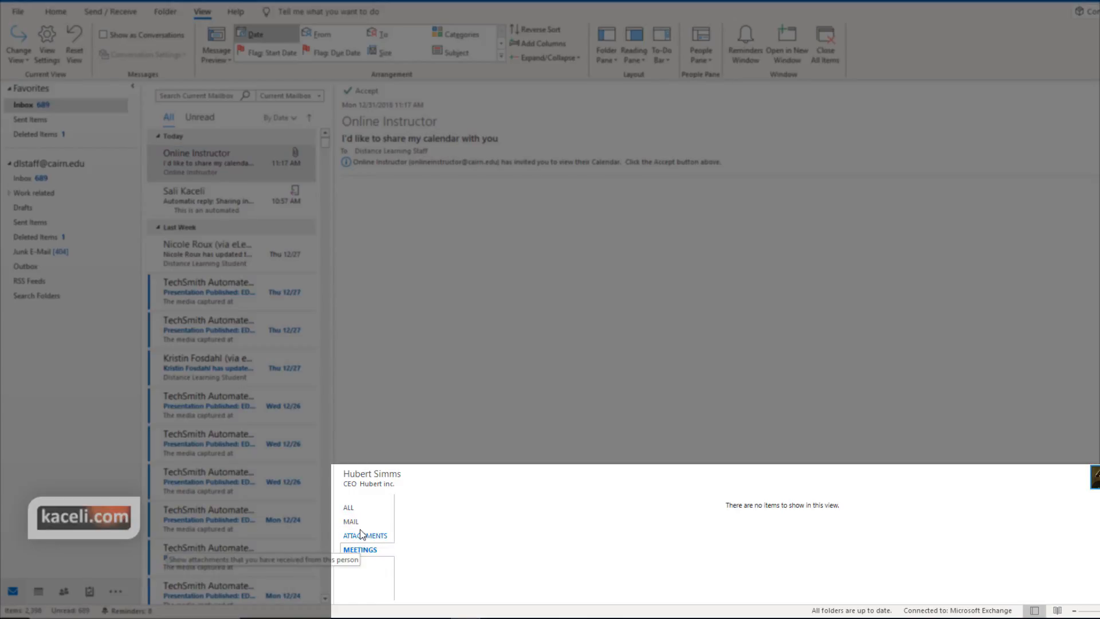
click(349, 508)
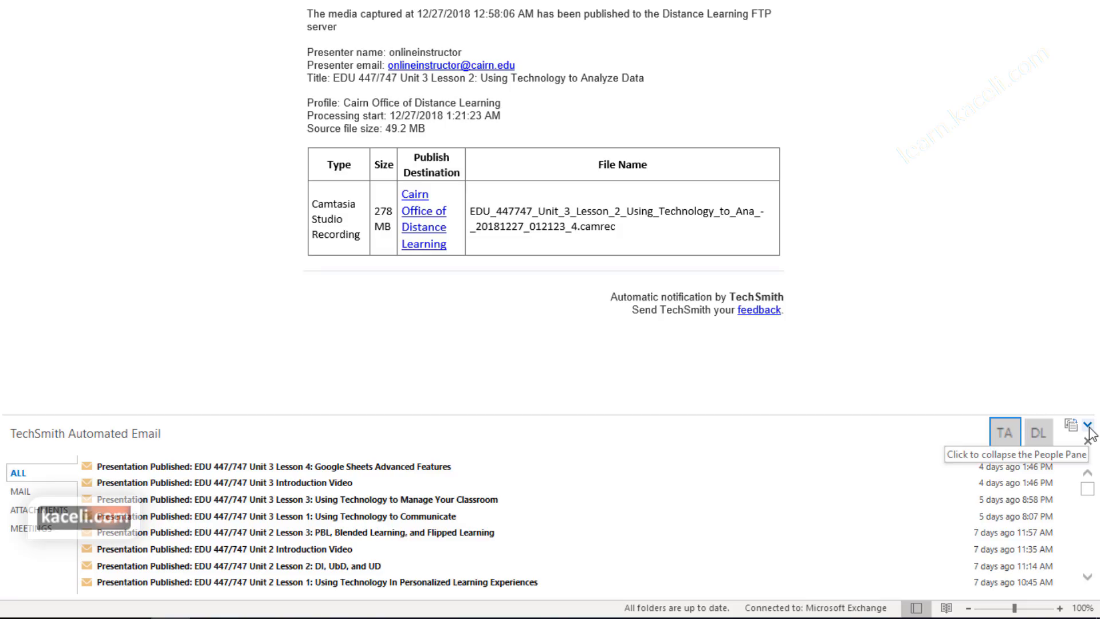
click(1089, 427)
mouse_move(376, 565)
mouse_down()
mouse_move(381, 462)
mouse_move(367, 565)
mouse_up()
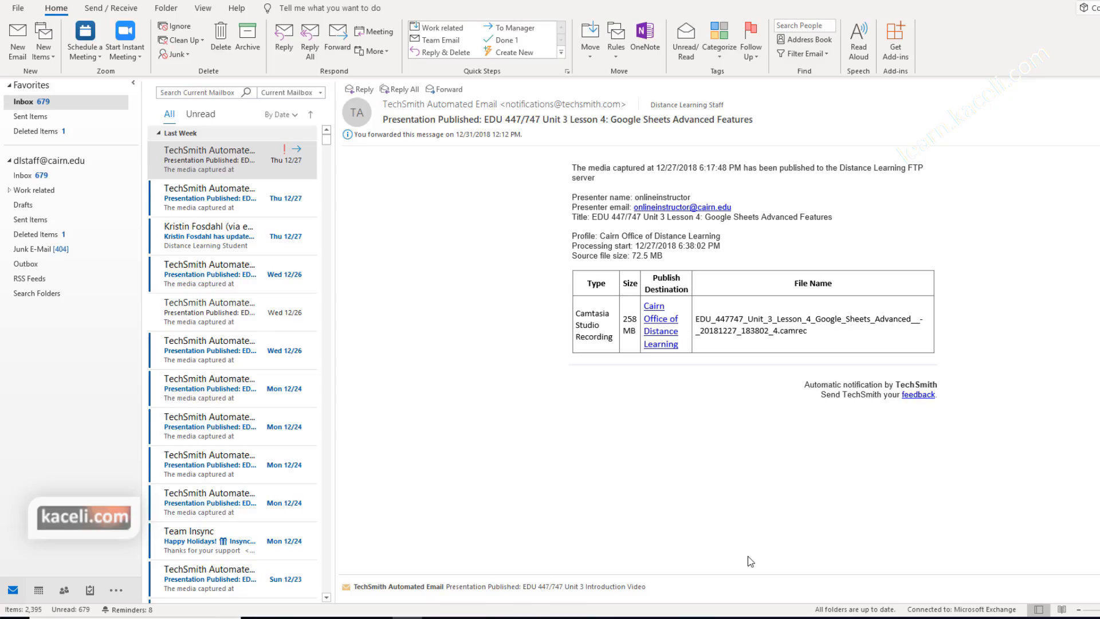
Step: Check the To-Do List, then flag the second inbox email for follow-up
mouse_move(91, 595)
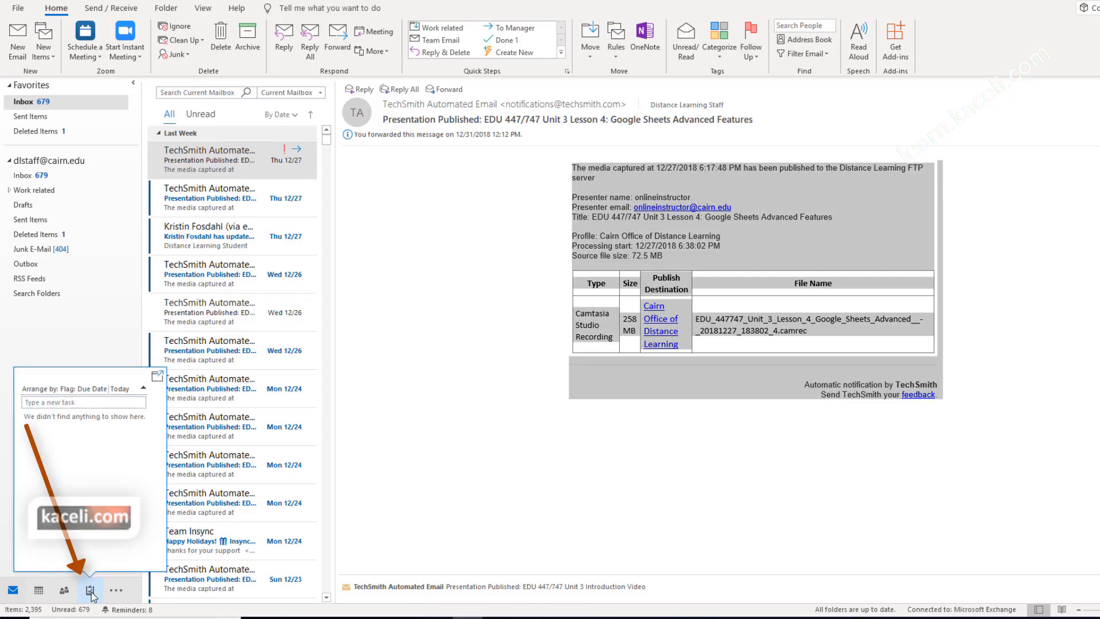
click(90, 590)
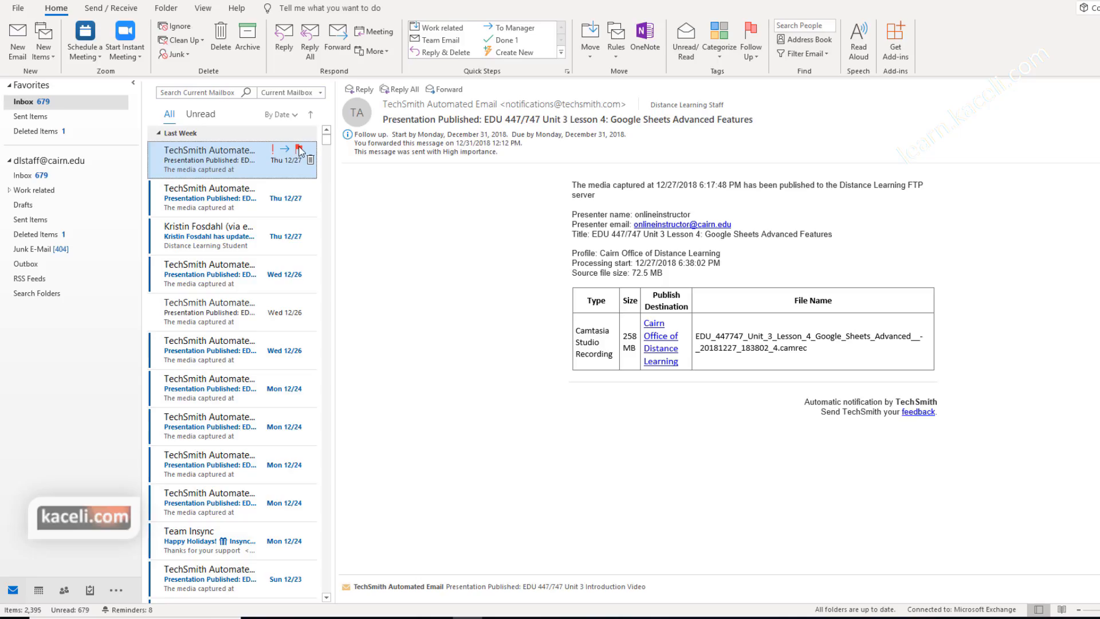
click(232, 198)
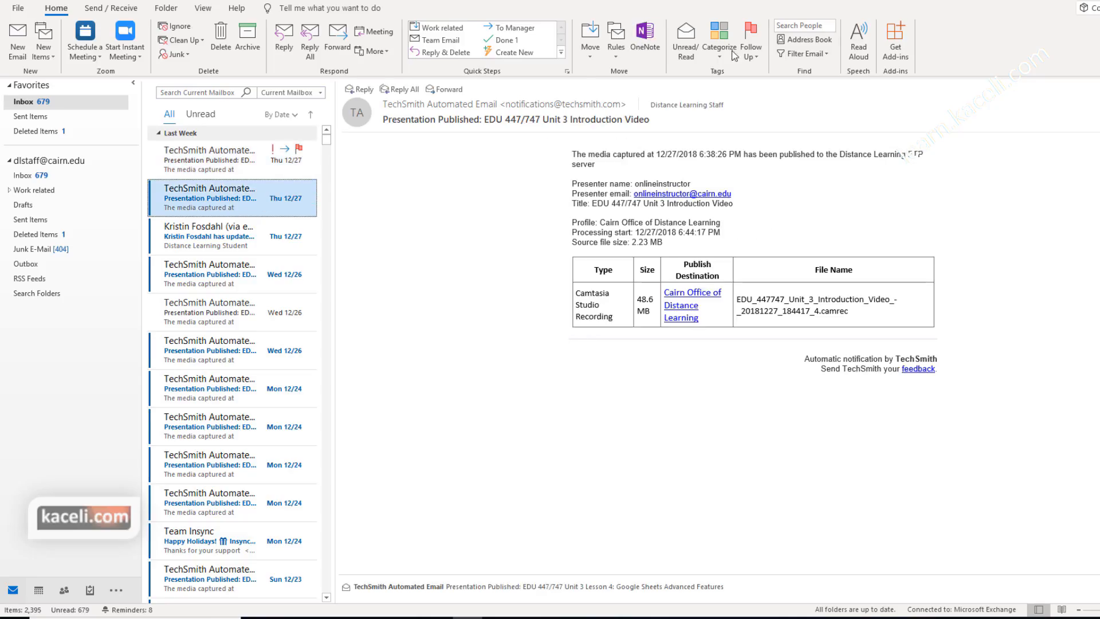
click(762, 58)
click(762, 102)
Step: Select the next email, review the flagged items in the To-Do List, and open Tasks
click(229, 241)
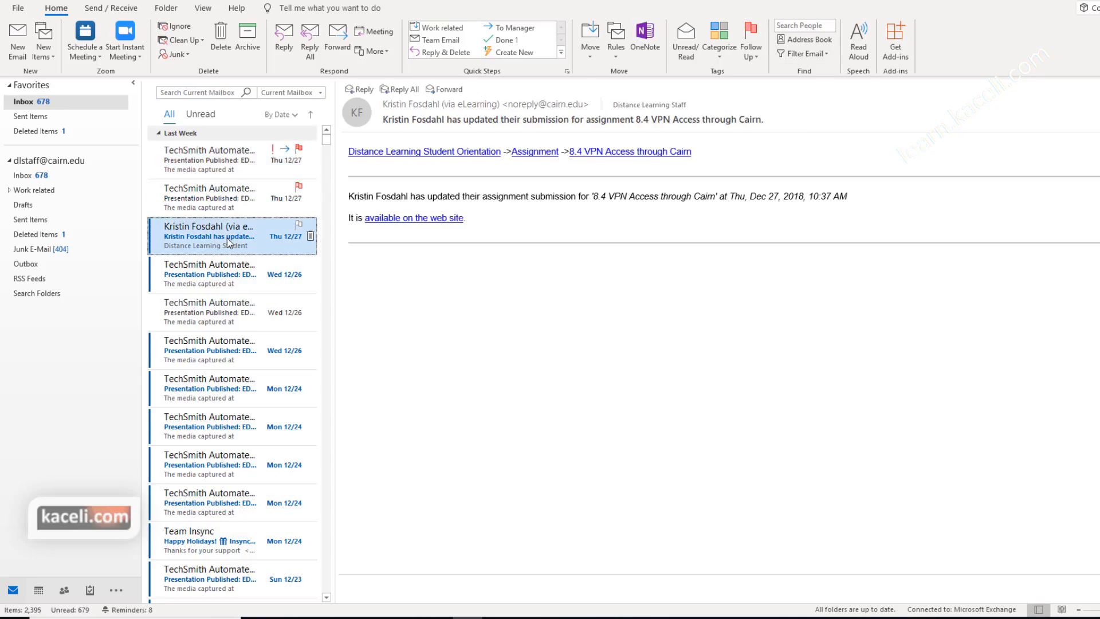
click(91, 591)
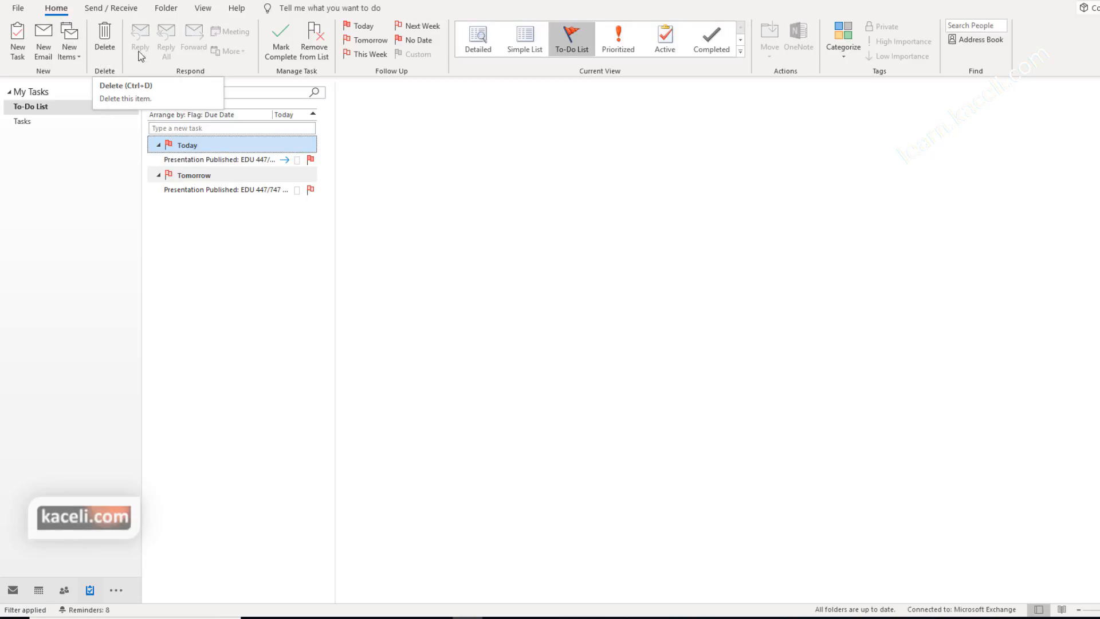
click(108, 122)
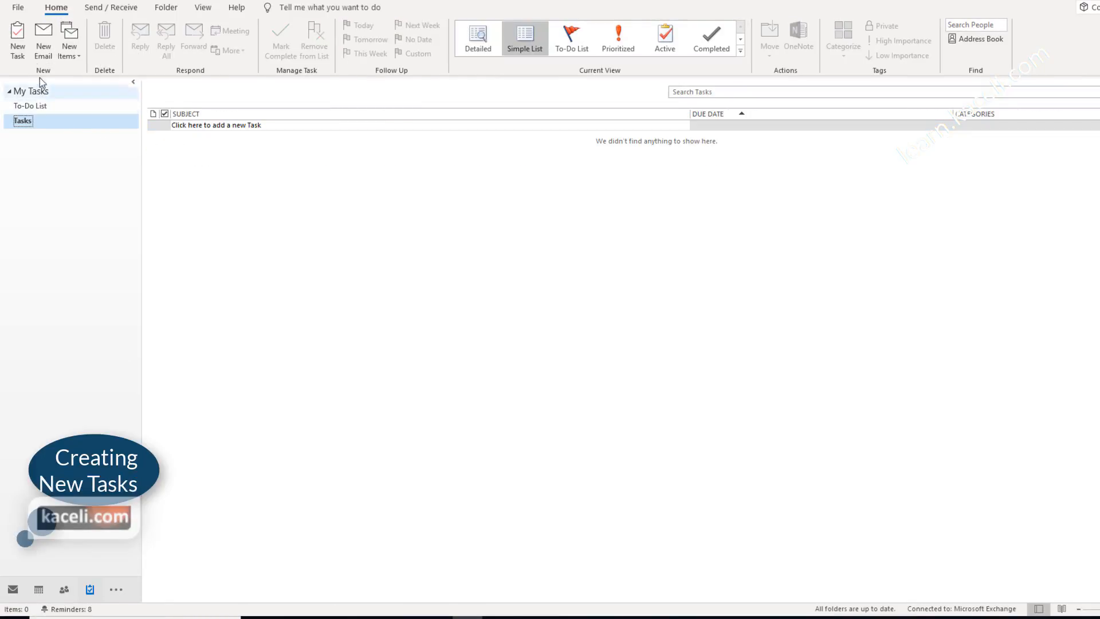
Step: Save a high-priority recurring Clients task 'Email new customers about new product' and reopen it
click(17, 34)
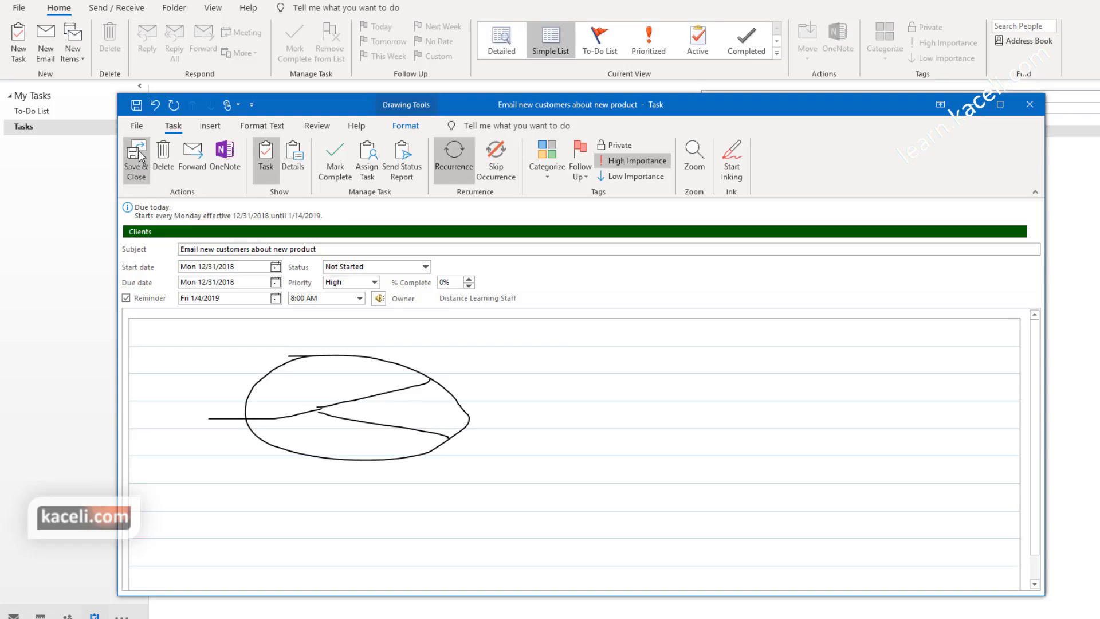
click(137, 156)
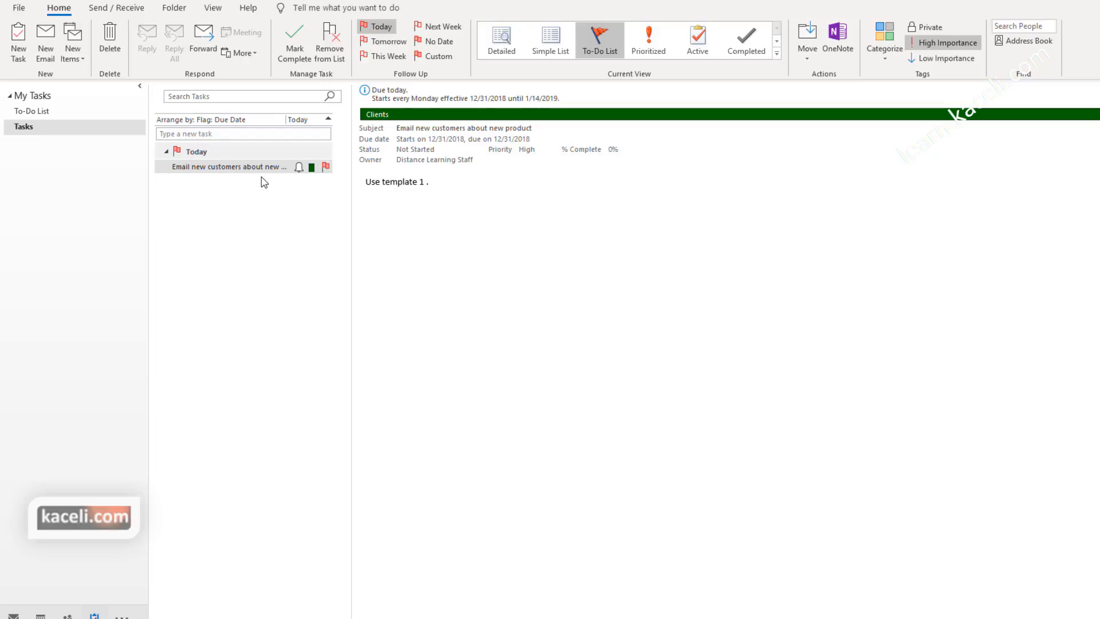
double_click(248, 171)
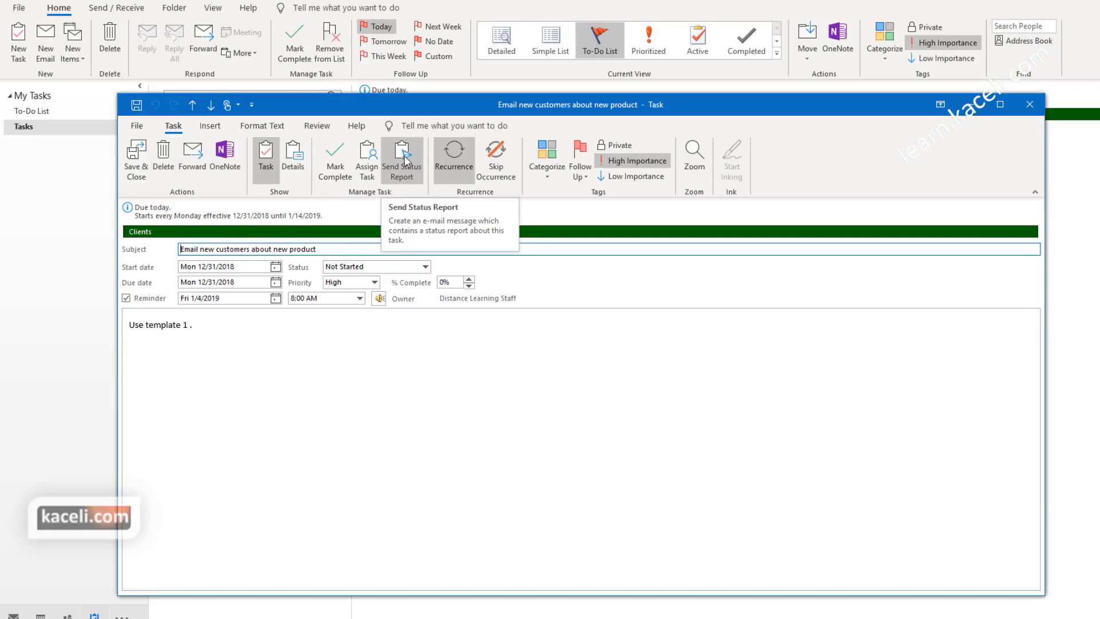
Step: Send the CEO contact a task status report reading 'Status Report 1- Started but not gotten far.'
click(404, 163)
text(otte)
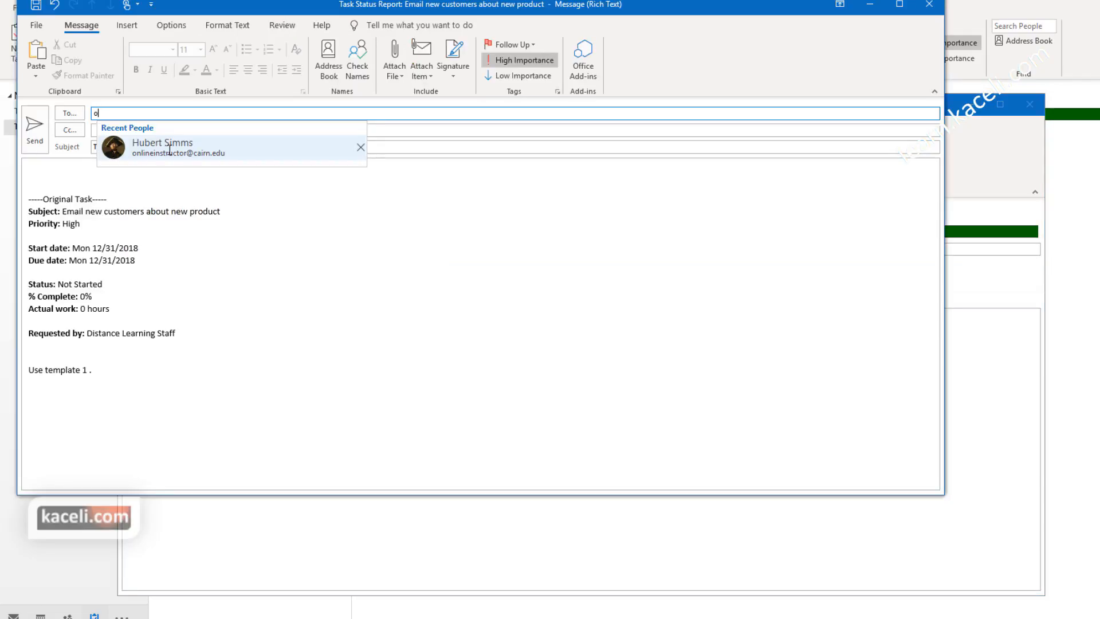
text(n)
click(170, 148)
text(Status Report 1- Started but not gotten far.)
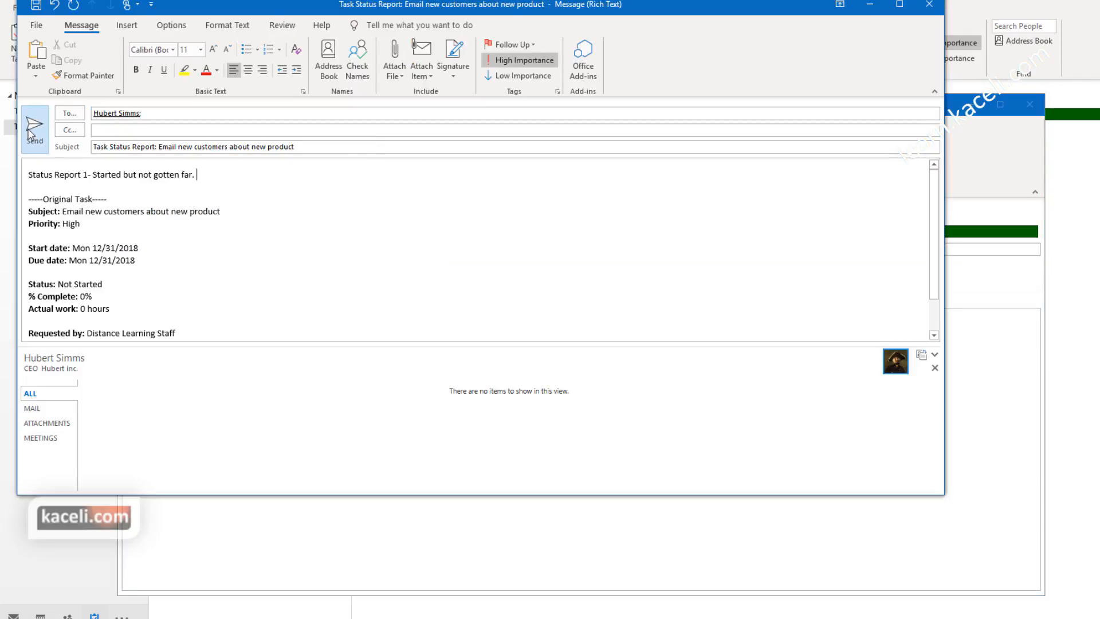
click(32, 132)
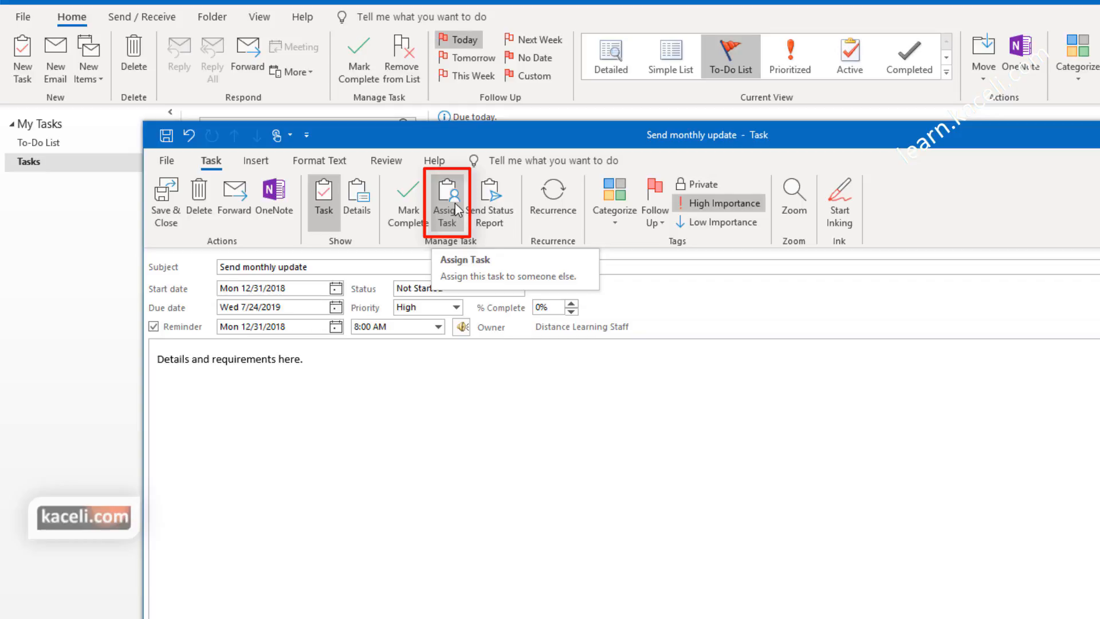
Step: Assign the Send monthly update task to the CEO contact from Recent People, reviewing its subject and details
click(456, 216)
click(277, 264)
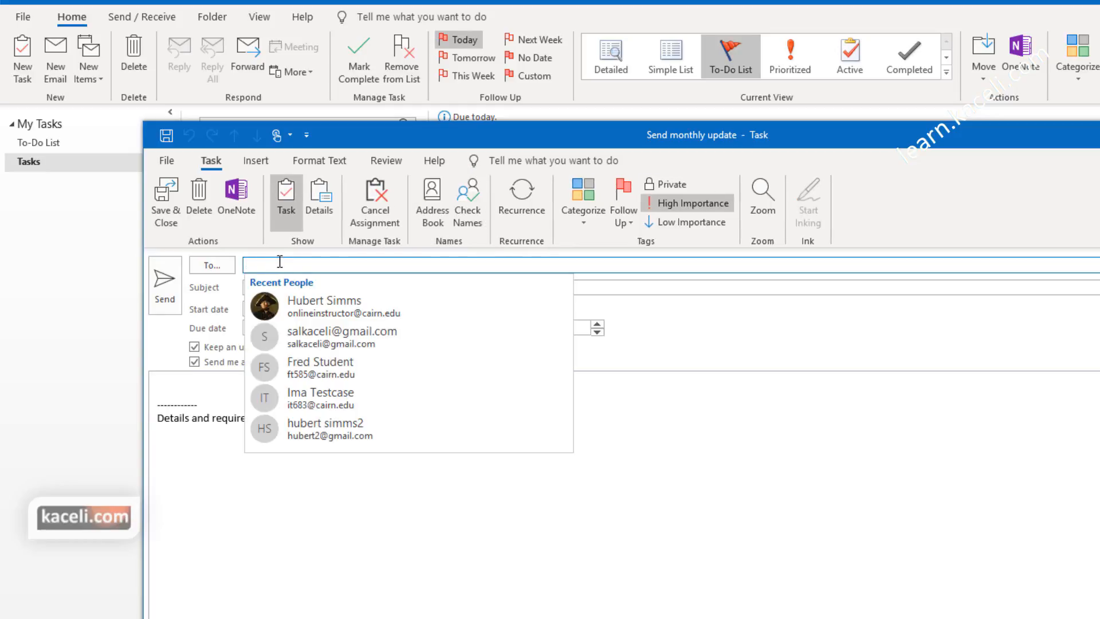
click(293, 304)
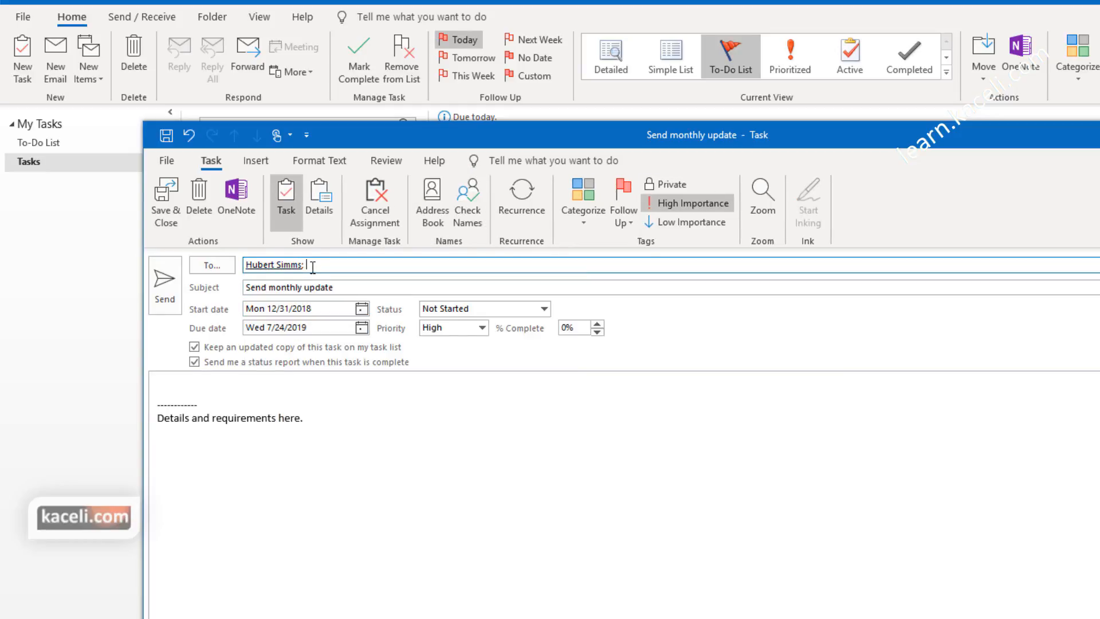
click(345, 289)
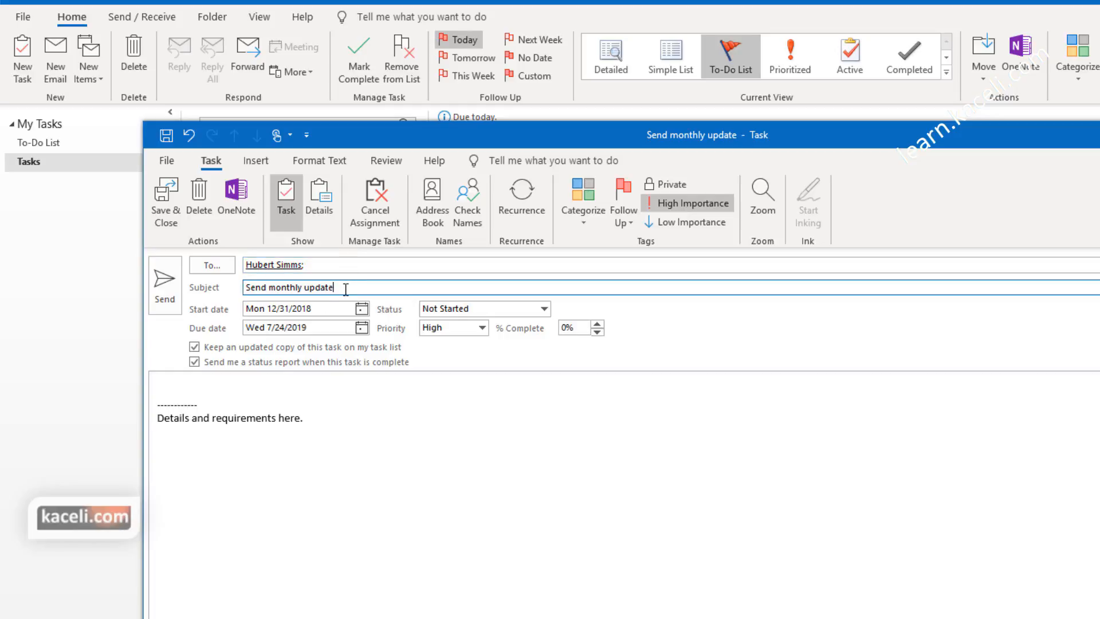
click(329, 434)
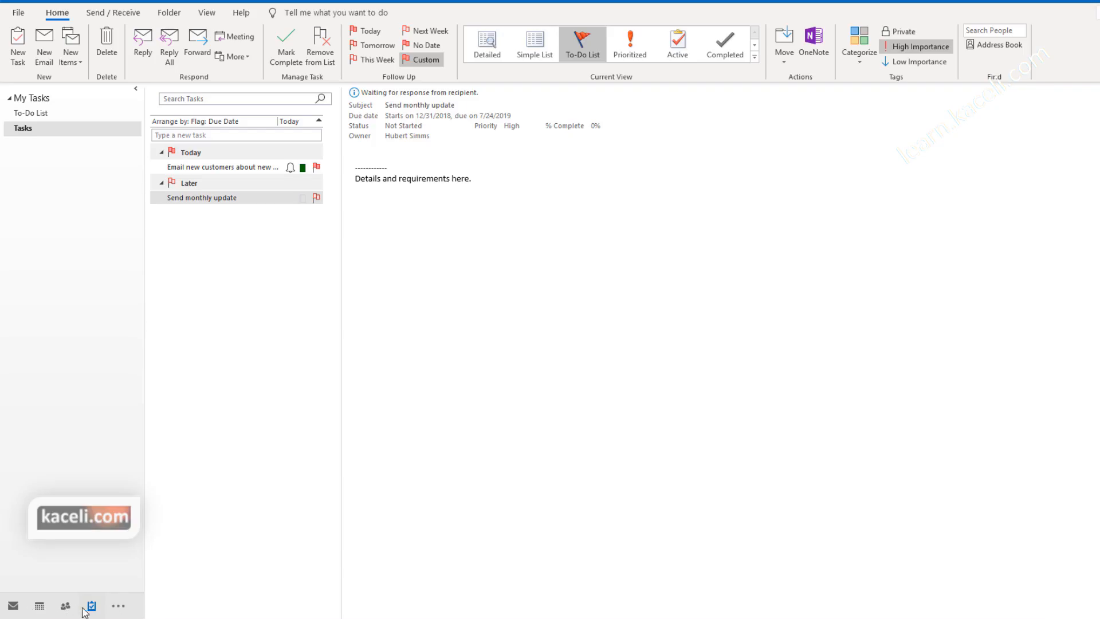
Step: Switch to Notes, create a blank note, and start sharing the Notes folder
click(118, 606)
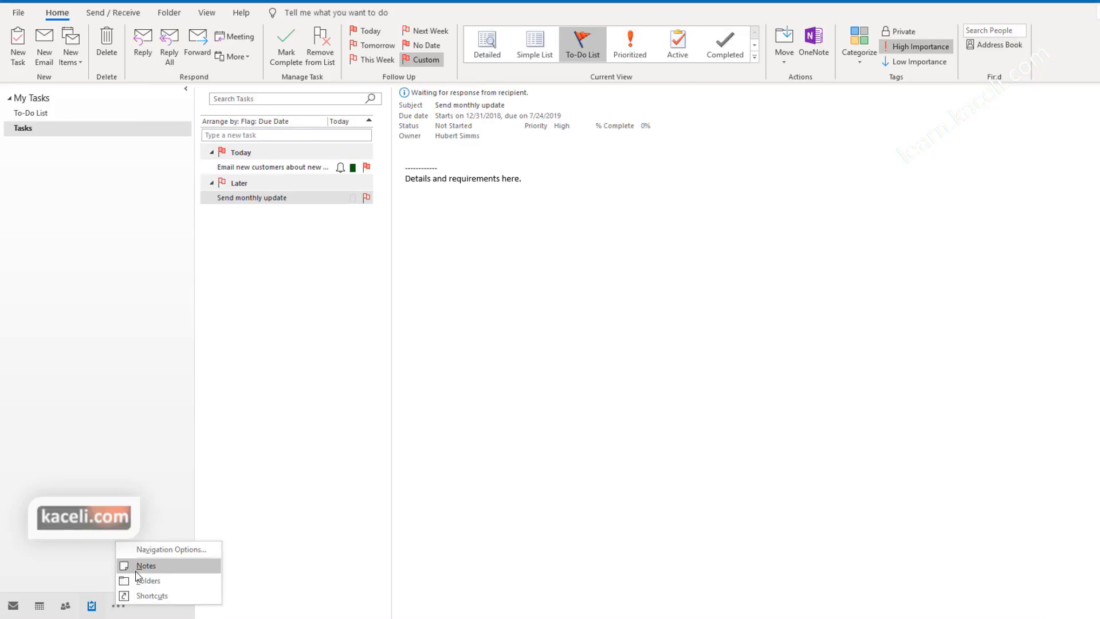
click(137, 567)
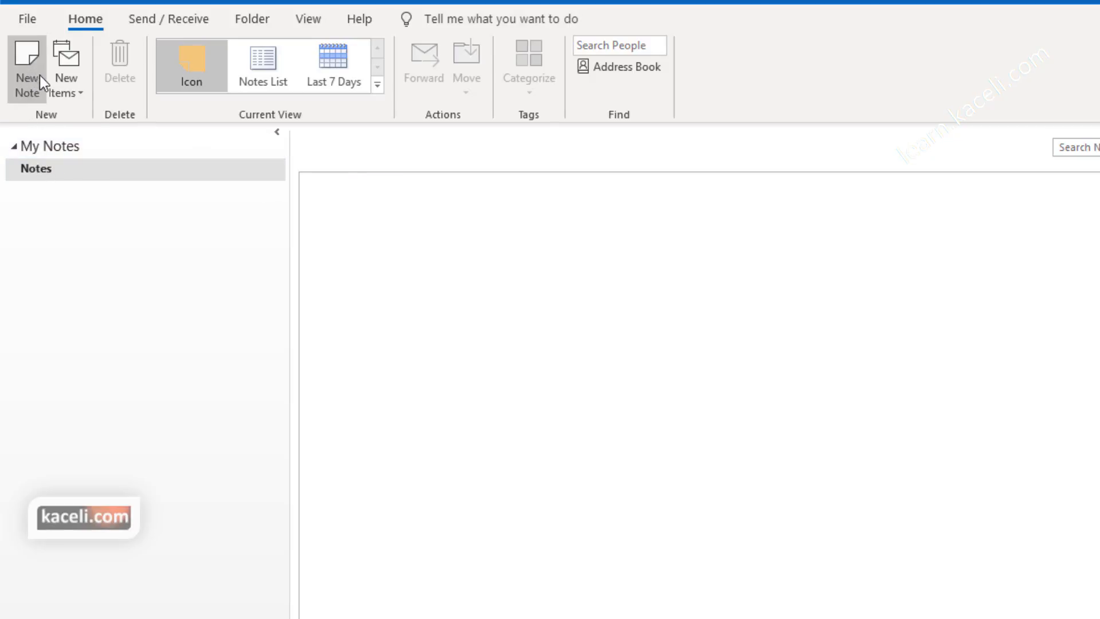
click(75, 89)
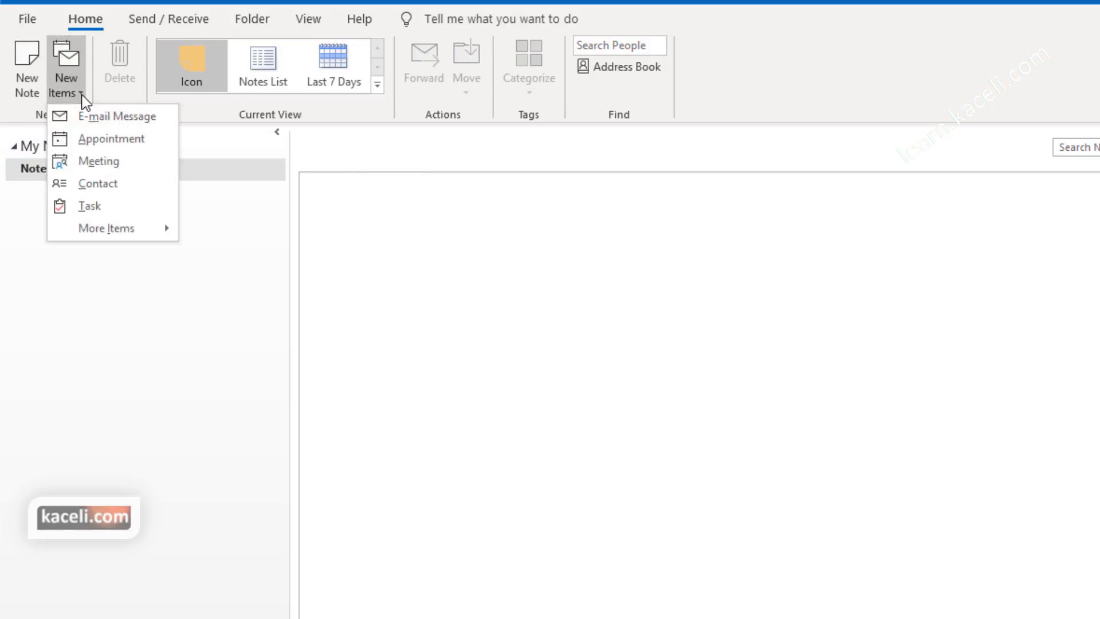
click(83, 94)
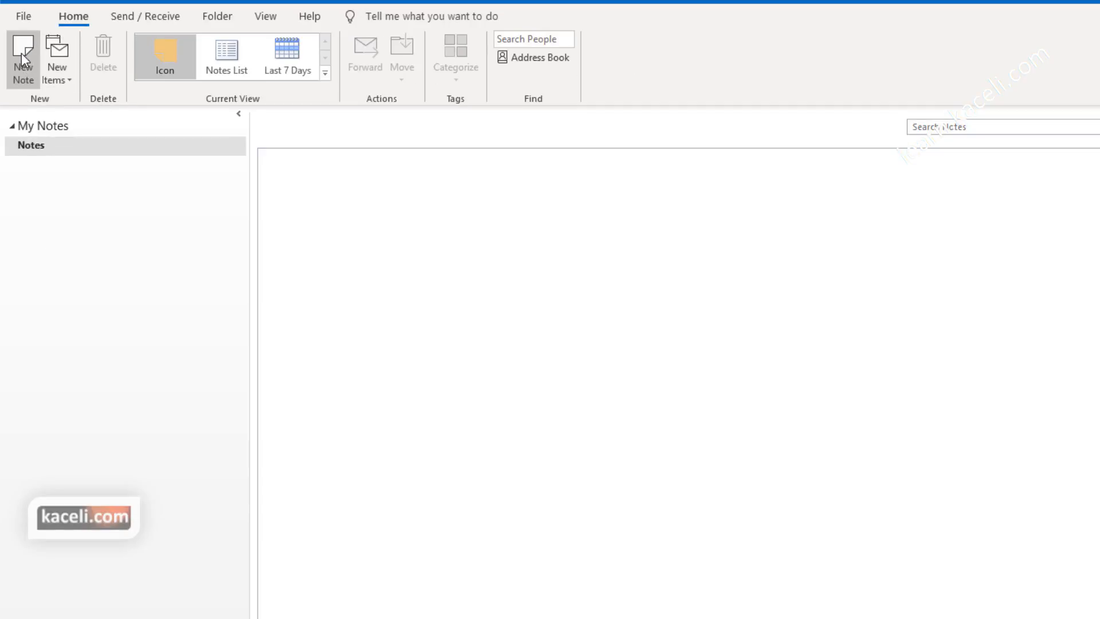
click(22, 53)
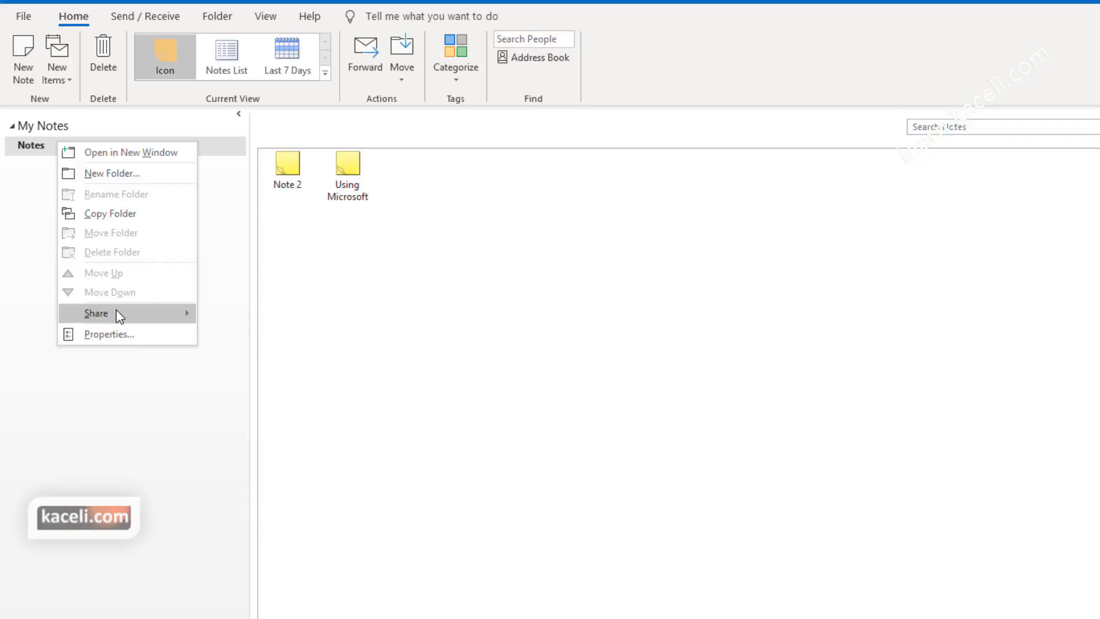
mouse_move(116, 314)
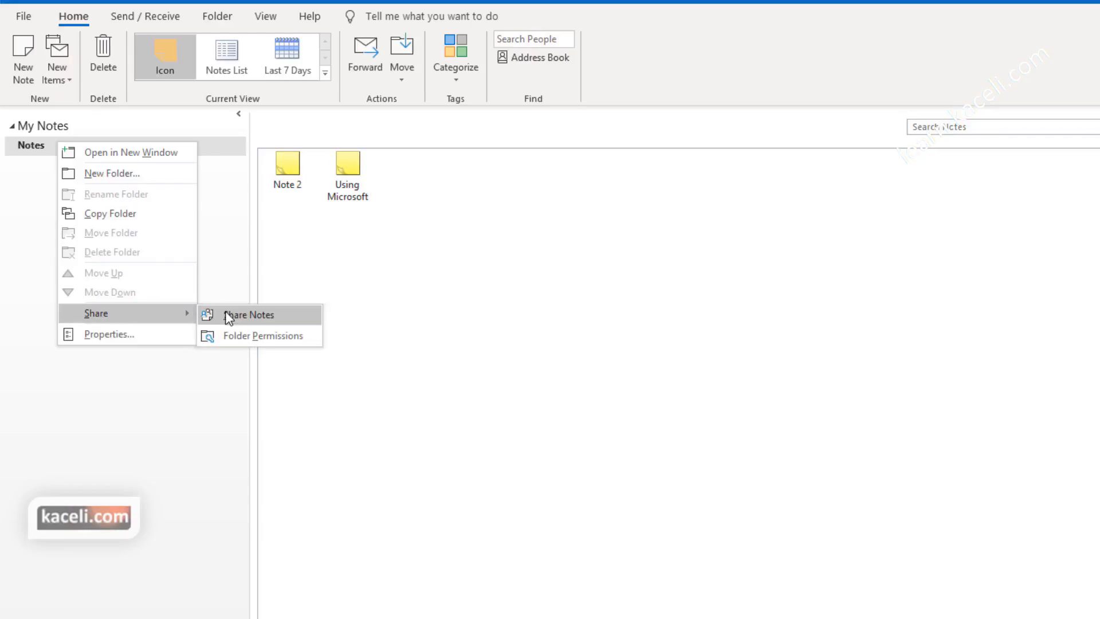
click(262, 319)
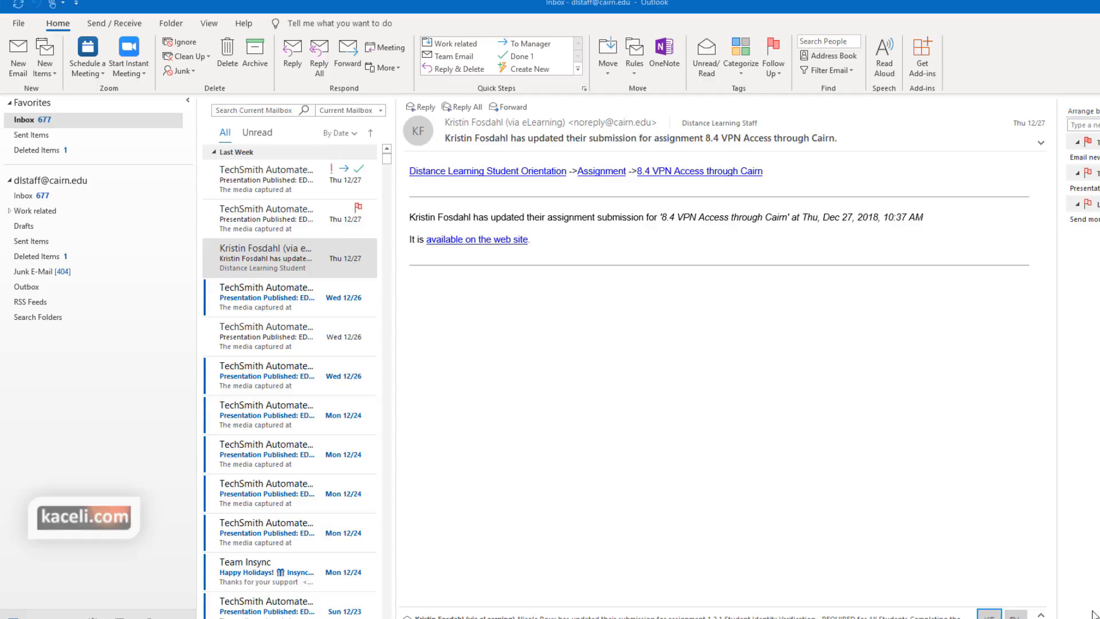
Step: Launch the Import/Export wizard from the File menu's Open & Export page
click(19, 24)
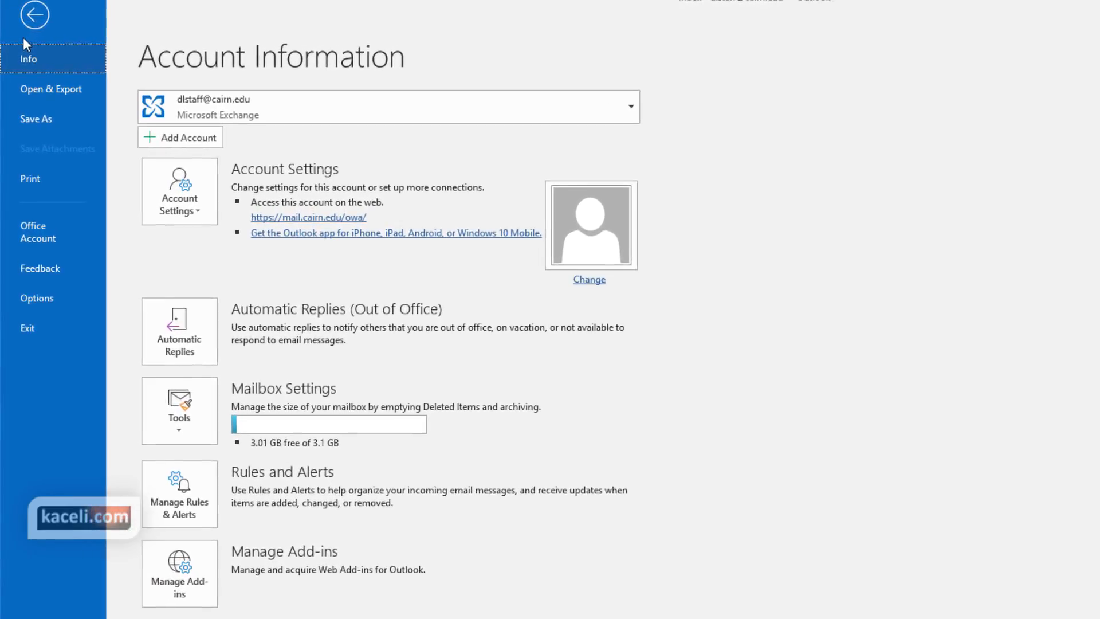
click(35, 15)
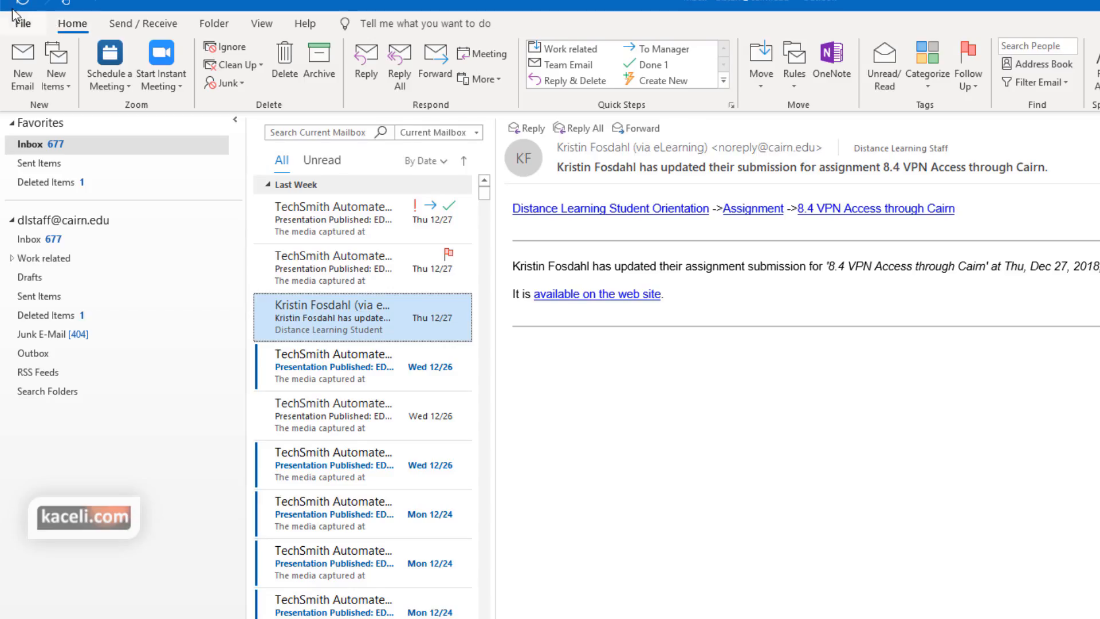
click(22, 17)
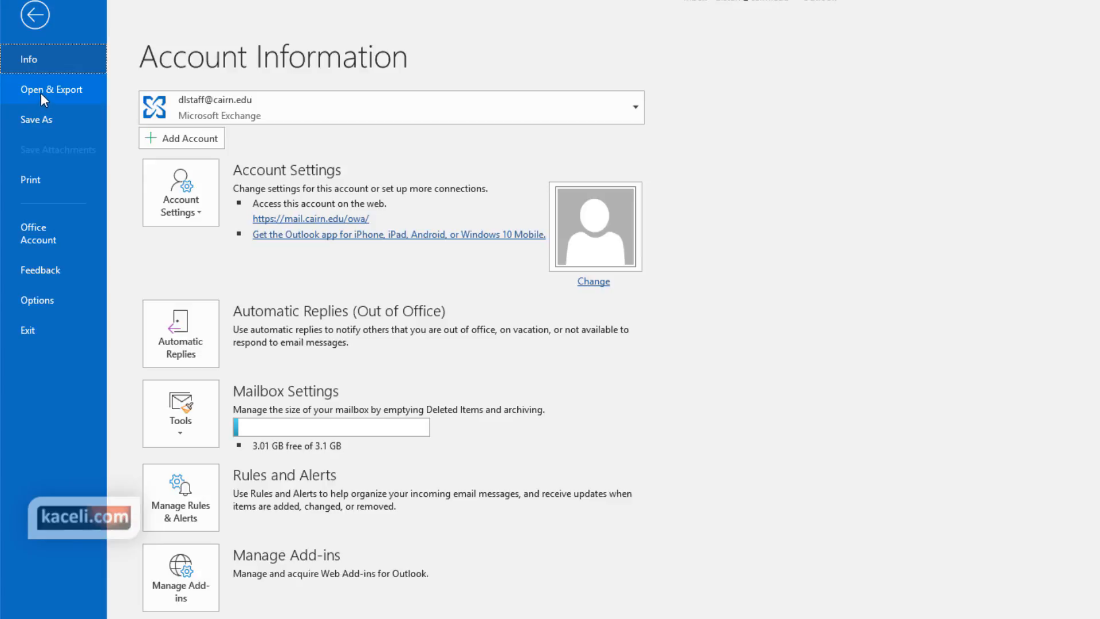
click(43, 91)
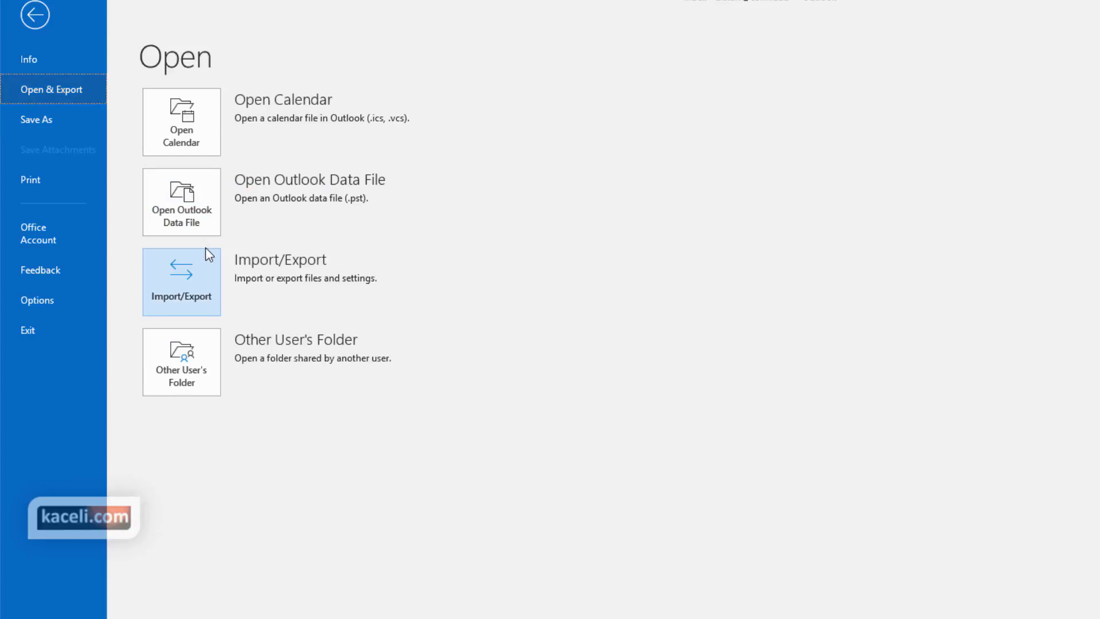
click(197, 302)
Step: Export the mailbox to an Outlook Data File (.pst) named backup.pst without a password
click(749, 329)
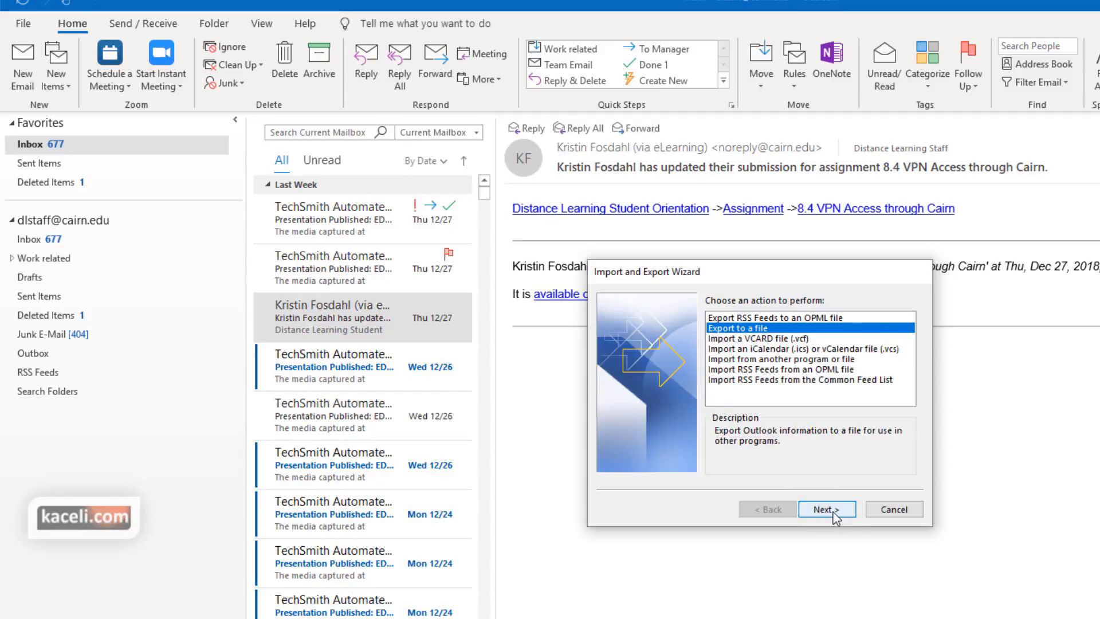
click(835, 511)
click(754, 331)
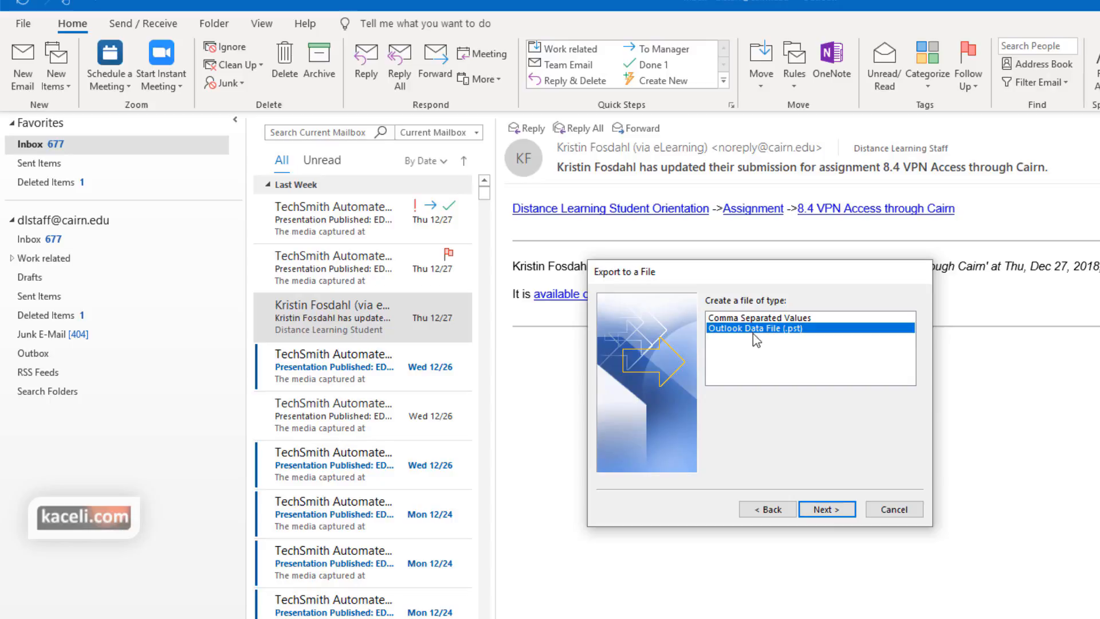
click(828, 510)
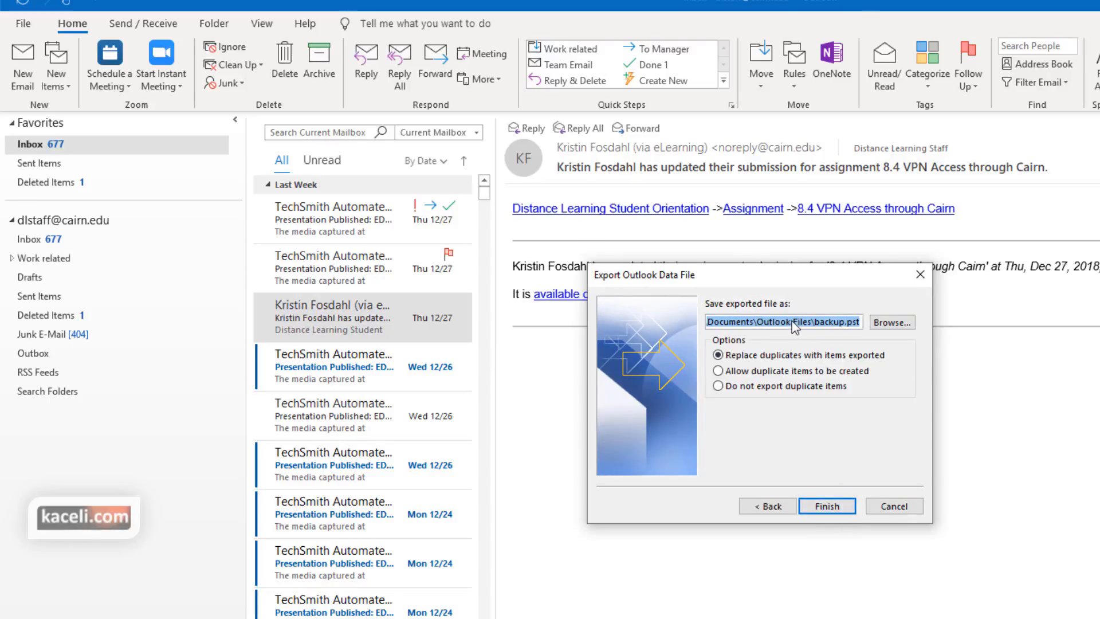
click(837, 510)
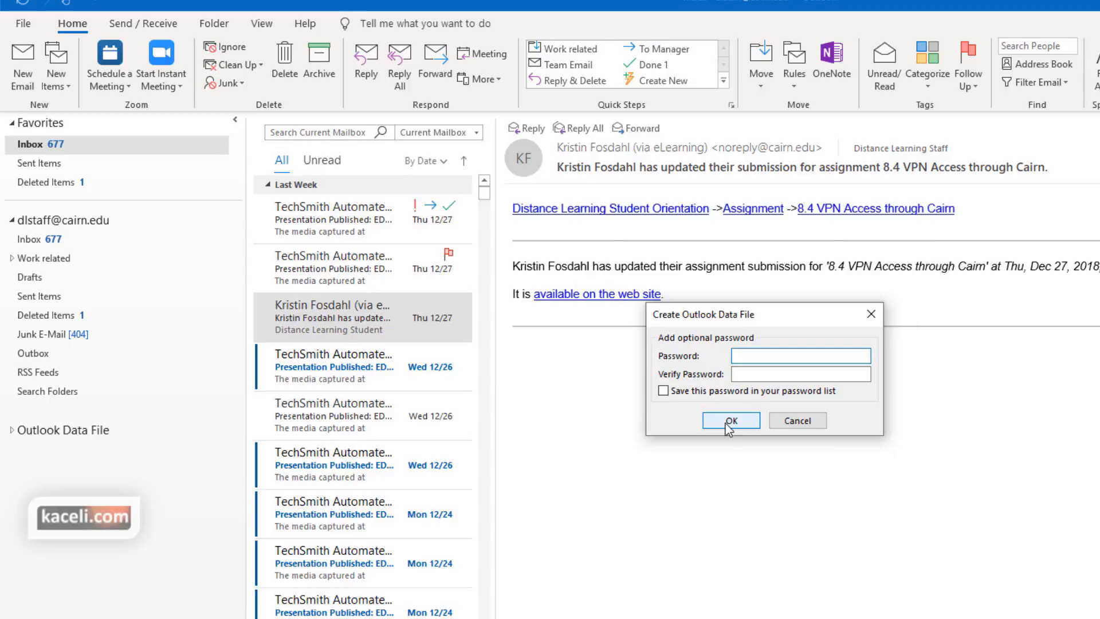
click(731, 425)
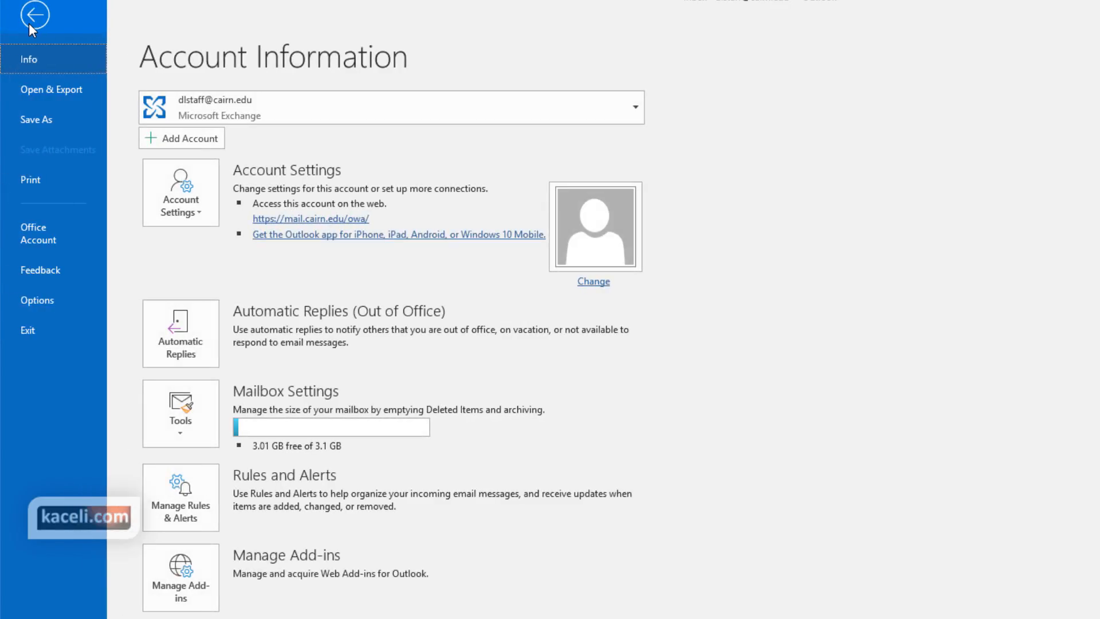
Step: Open the backup Outlook Data File in Outlook
click(48, 90)
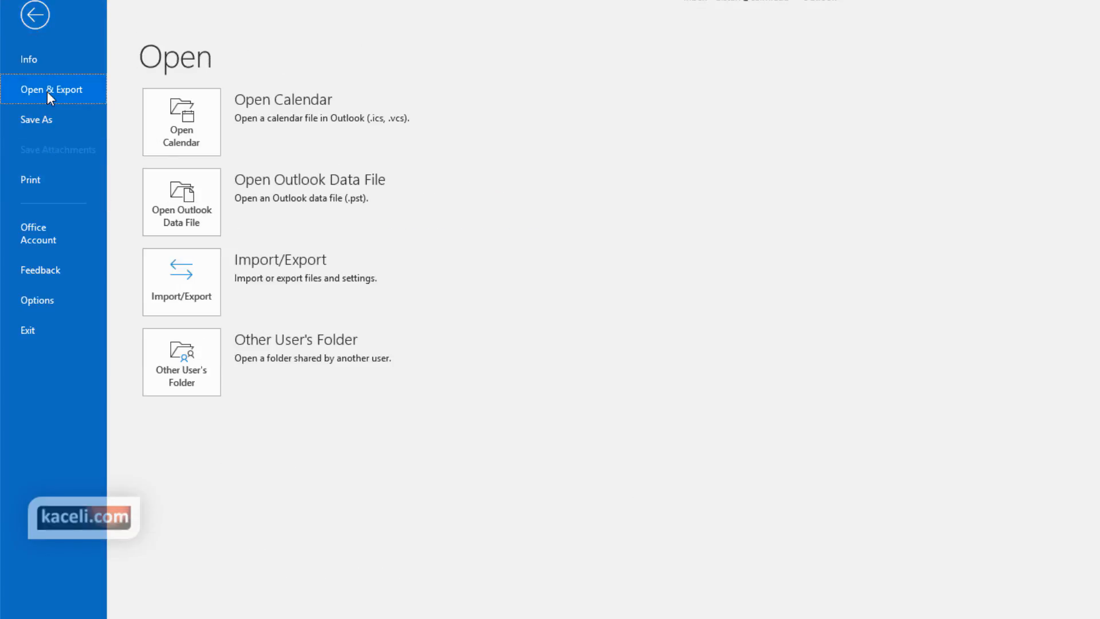
click(196, 229)
click(636, 390)
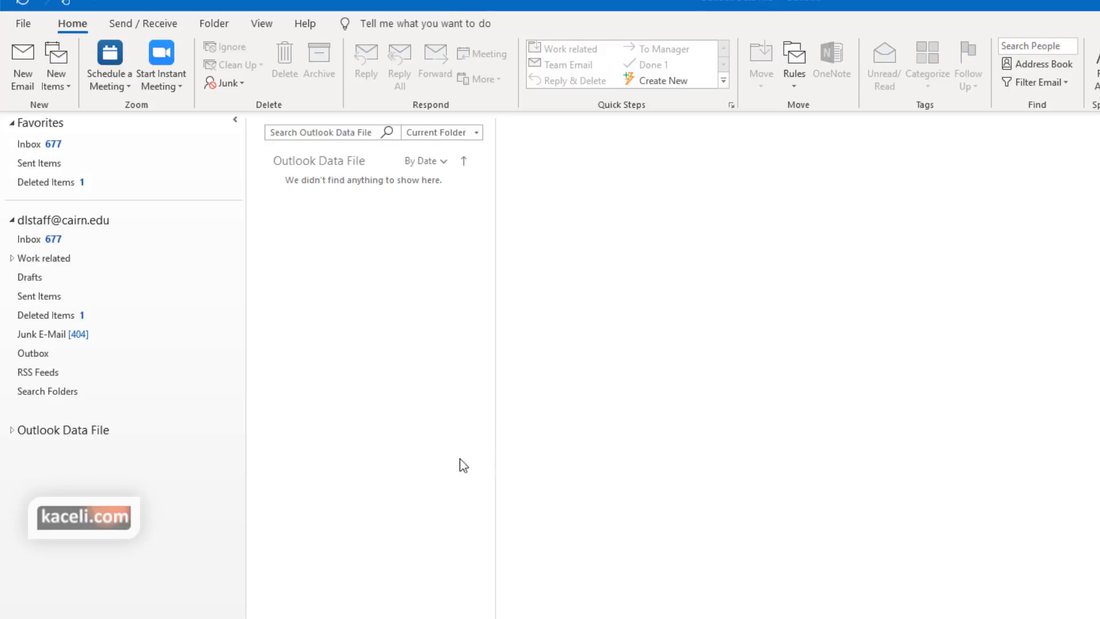
Step: Check the data file's Inbox, Junk E-Mail and Drafts folders, then show Account Information
click(11, 431)
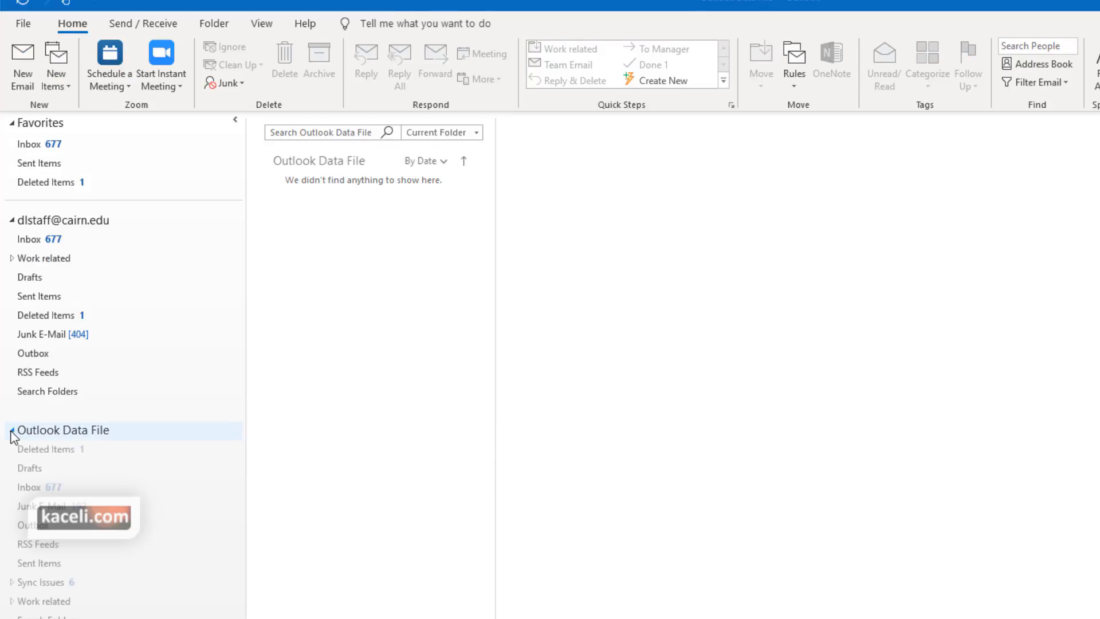
click(30, 489)
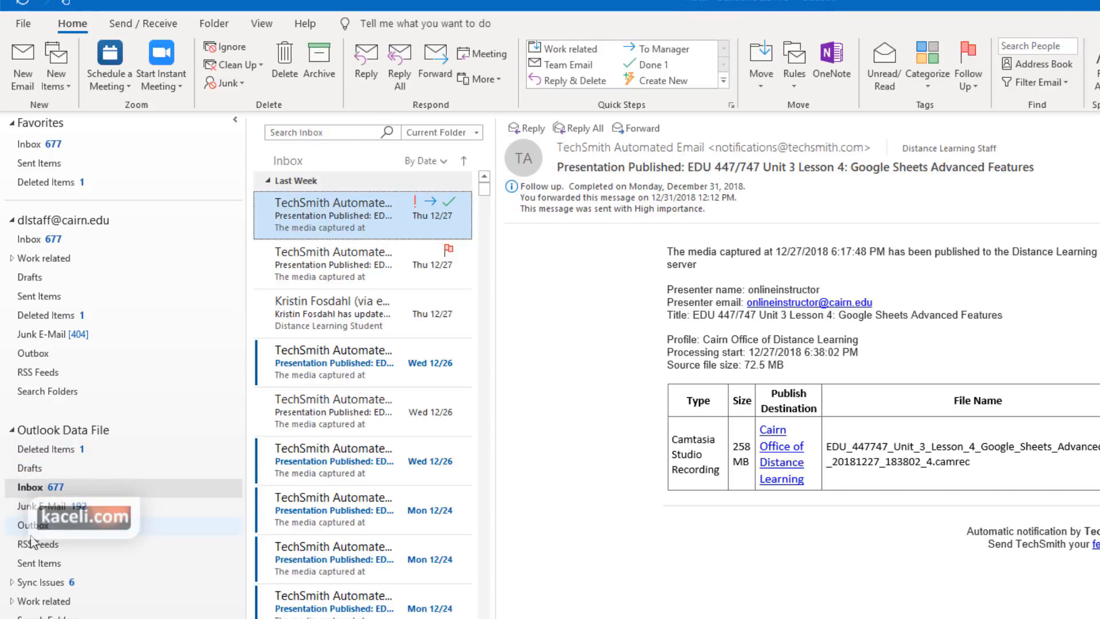
click(28, 505)
click(32, 468)
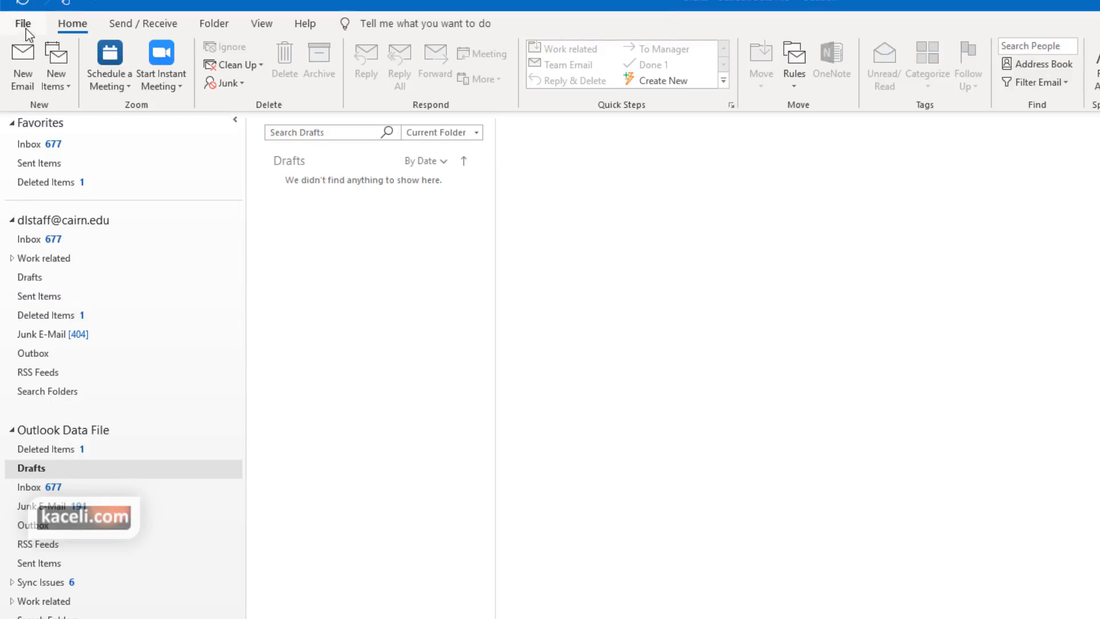
click(41, 431)
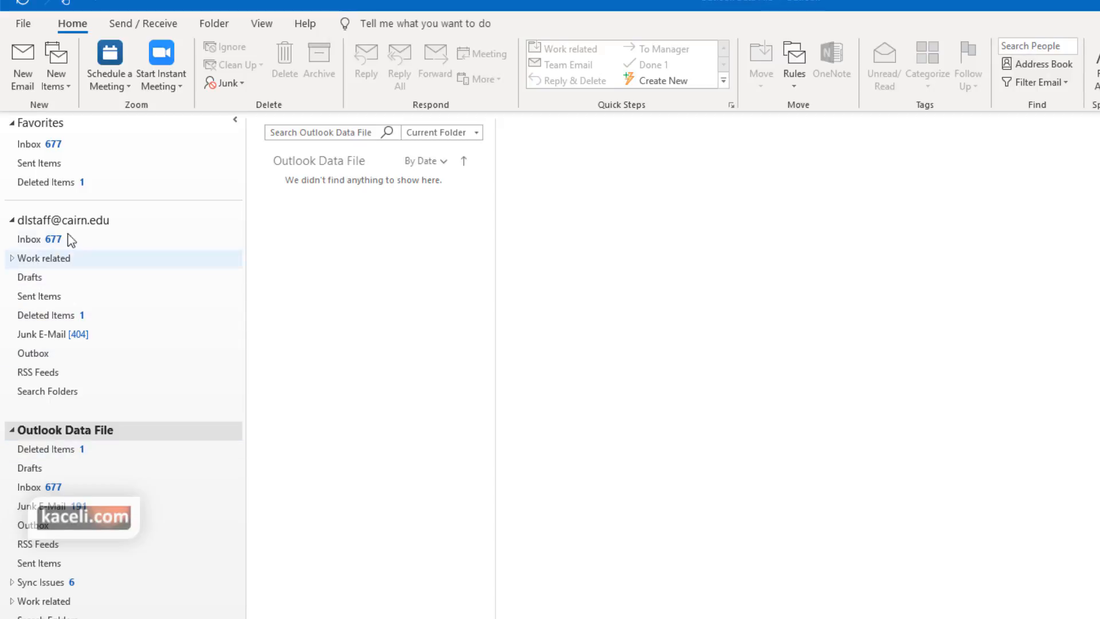
click(23, 24)
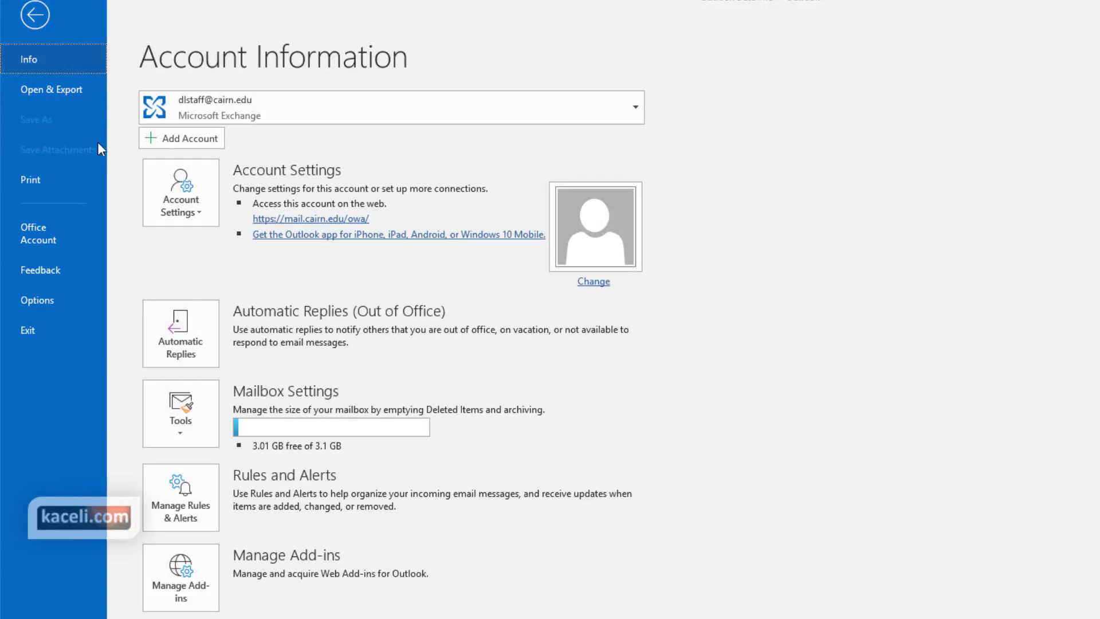
Step: Import the Outlook Data File (.pst) backup.pst, replacing duplicates with imported items
click(60, 95)
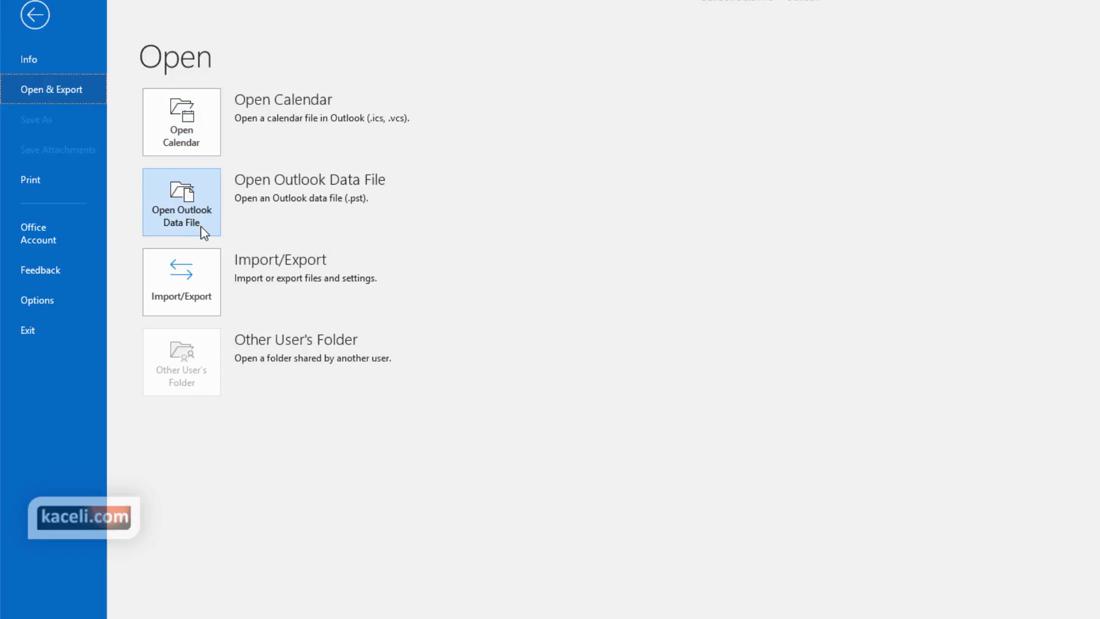
click(197, 299)
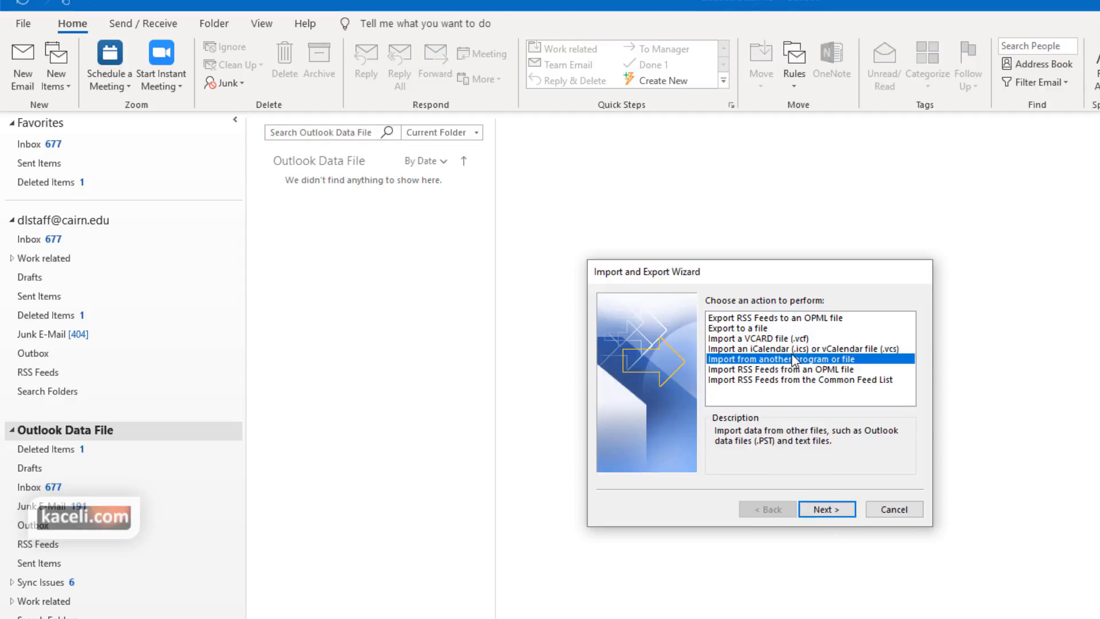
click(849, 509)
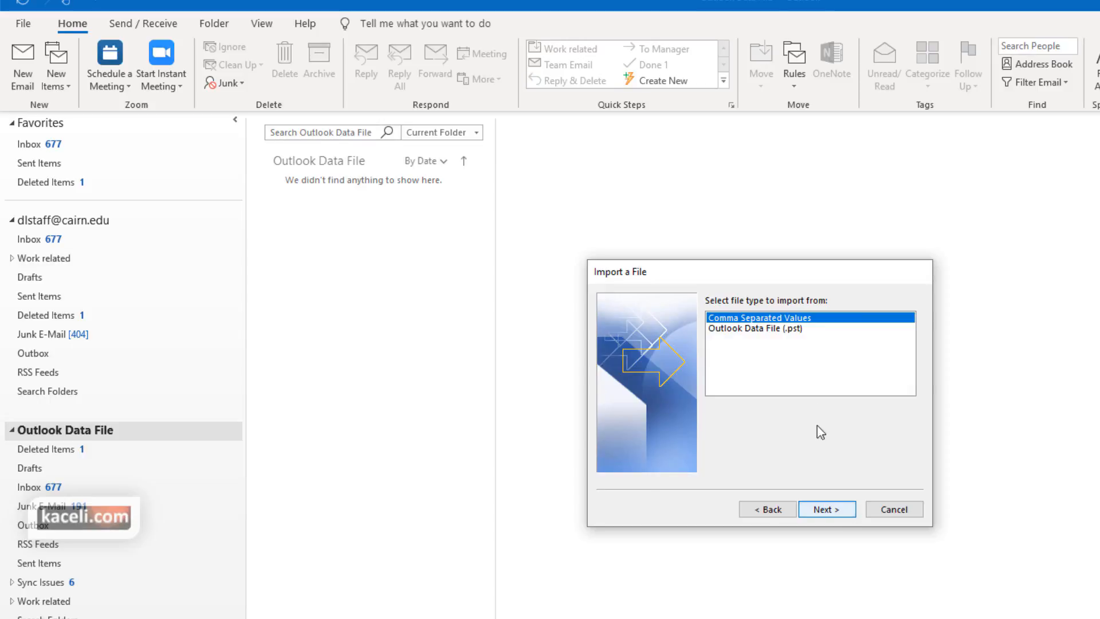
click(773, 329)
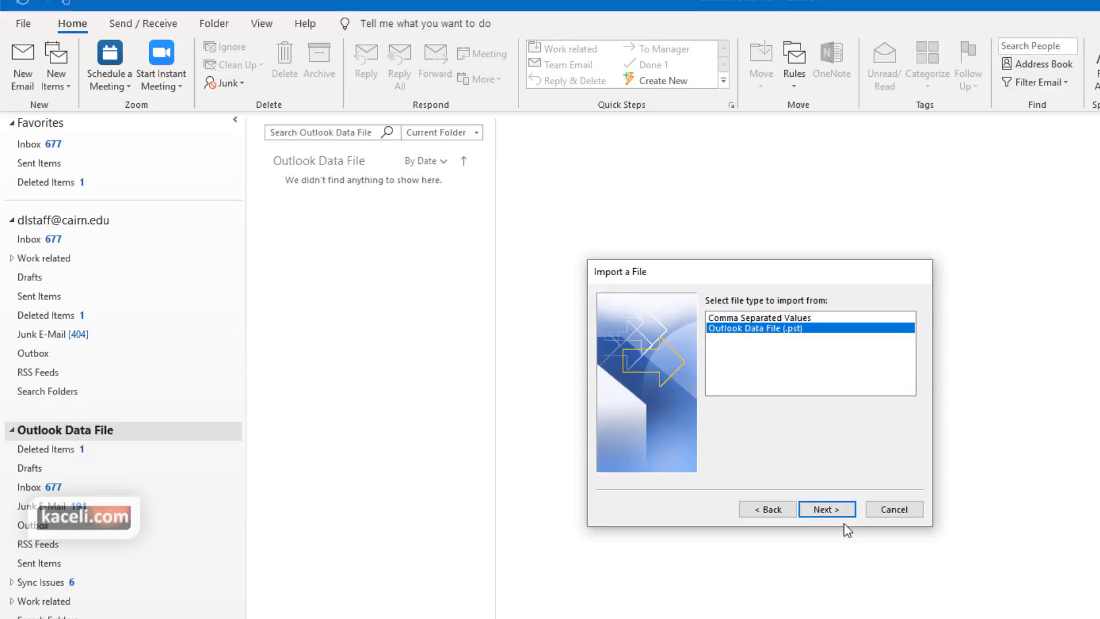
click(838, 508)
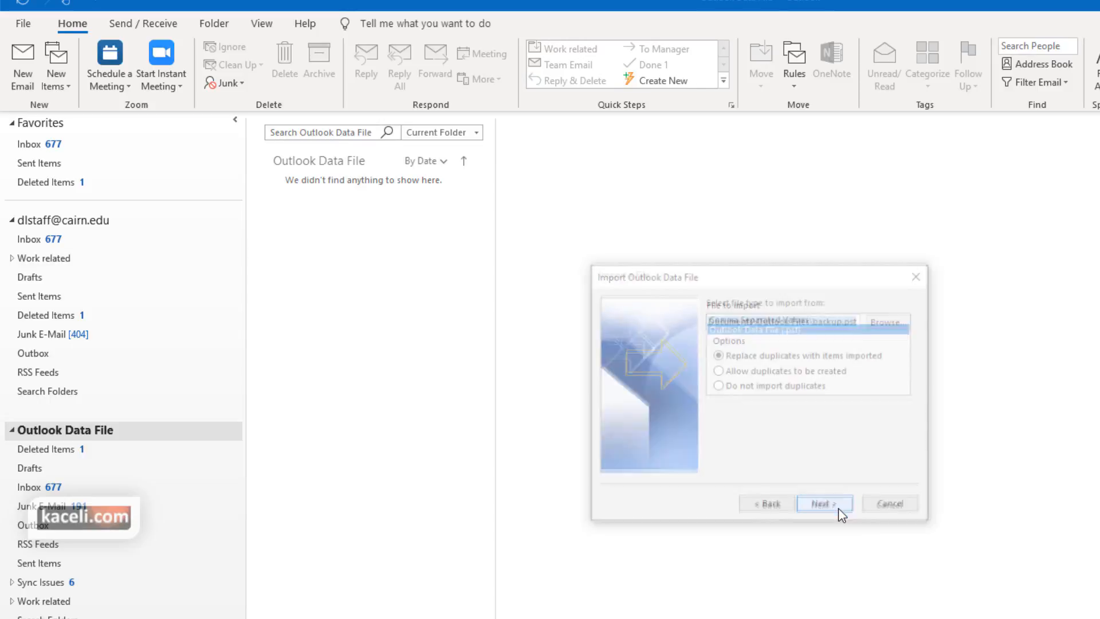
click(846, 320)
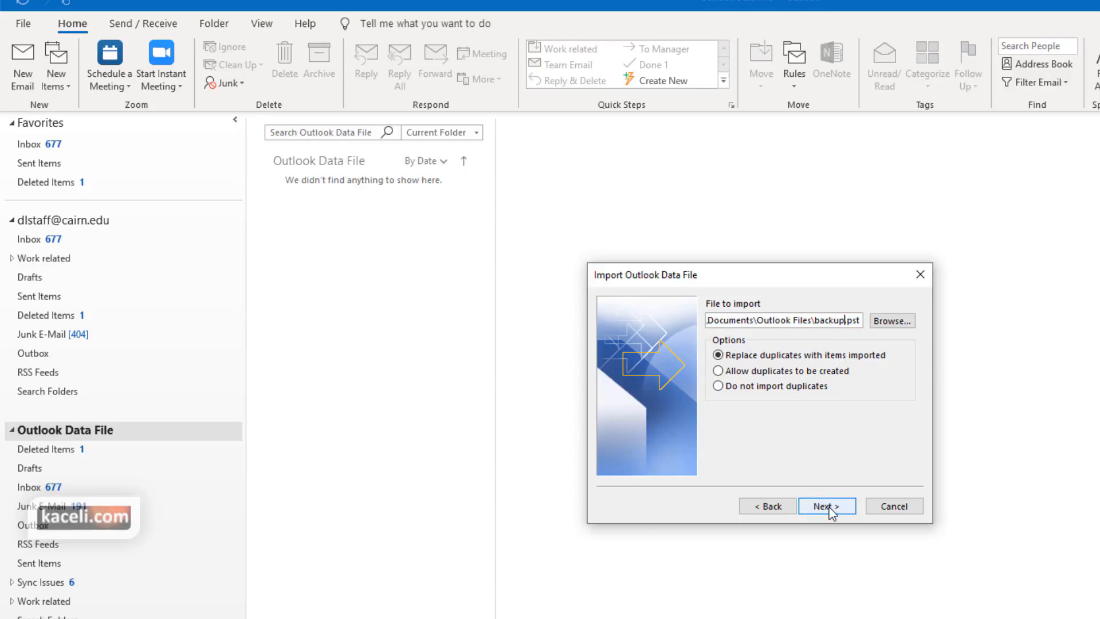